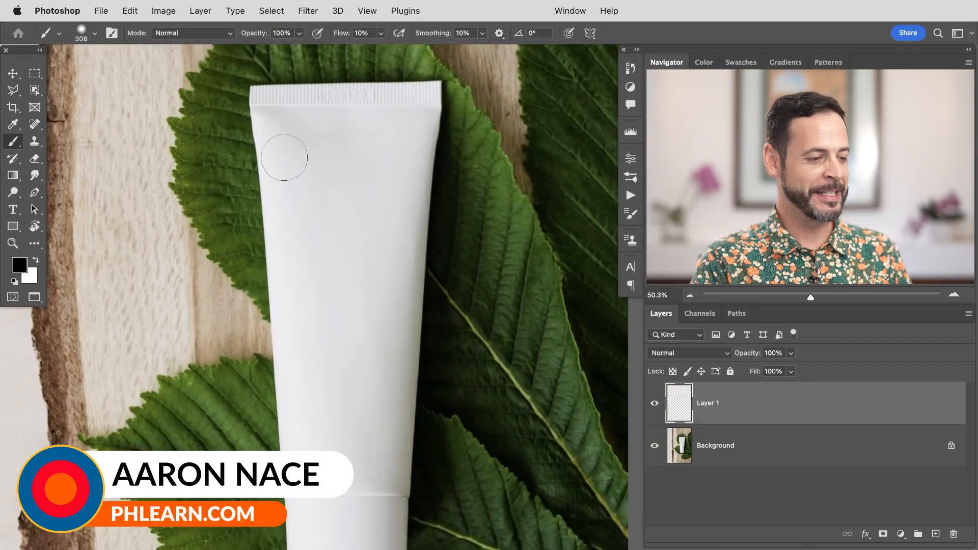
pyautogui.moveTo(389, 356); pyautogui.dragTo(375, 314)
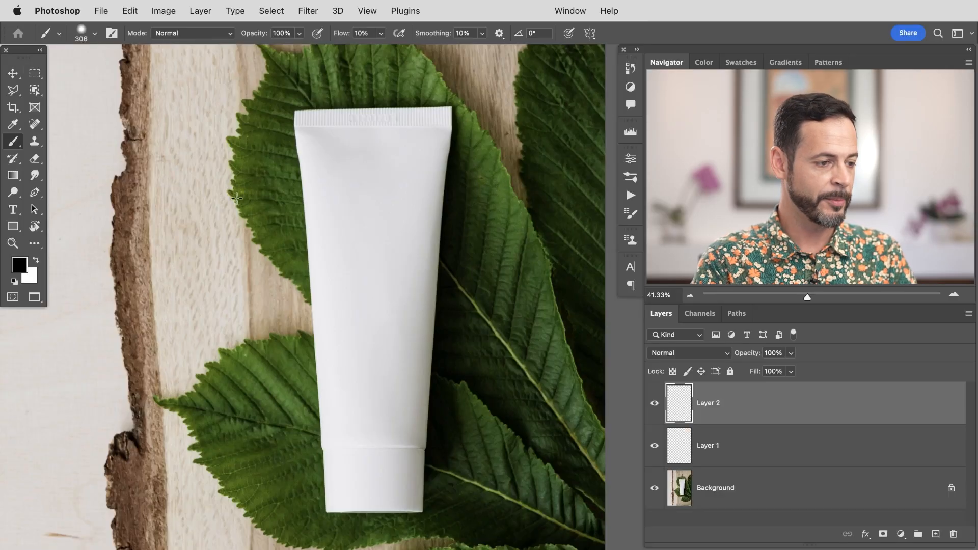
# Step: Select the tube's body with a rectangular marquee on Layer 2, fill it with white, and deselect
pyautogui.press('m')
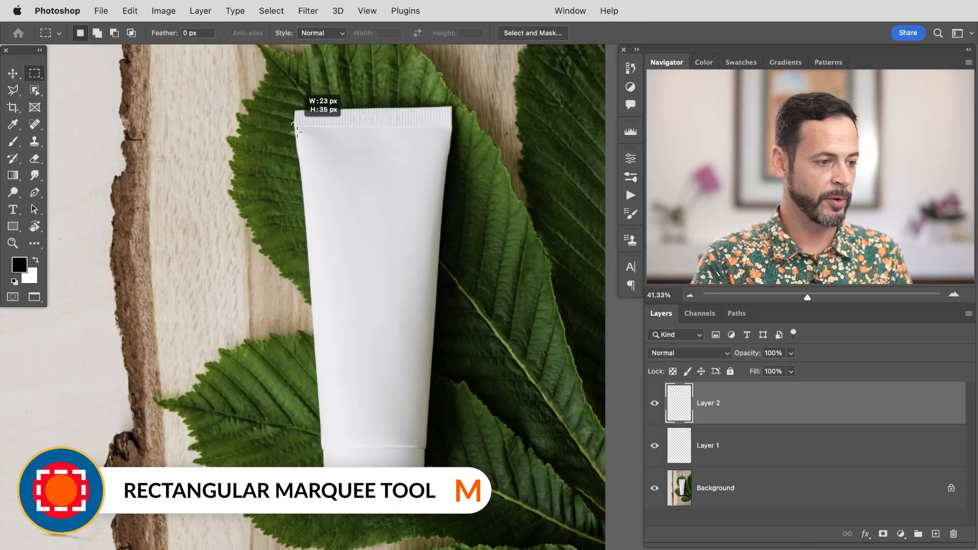
pyautogui.moveTo(438, 367); pyautogui.dragTo(455, 447)
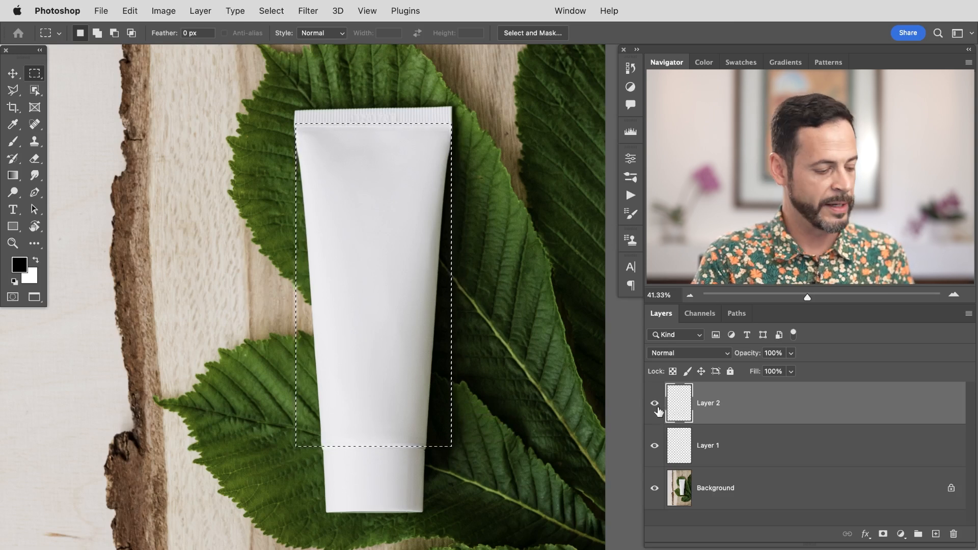
pyautogui.hotkey('shift', 'BackSpace')
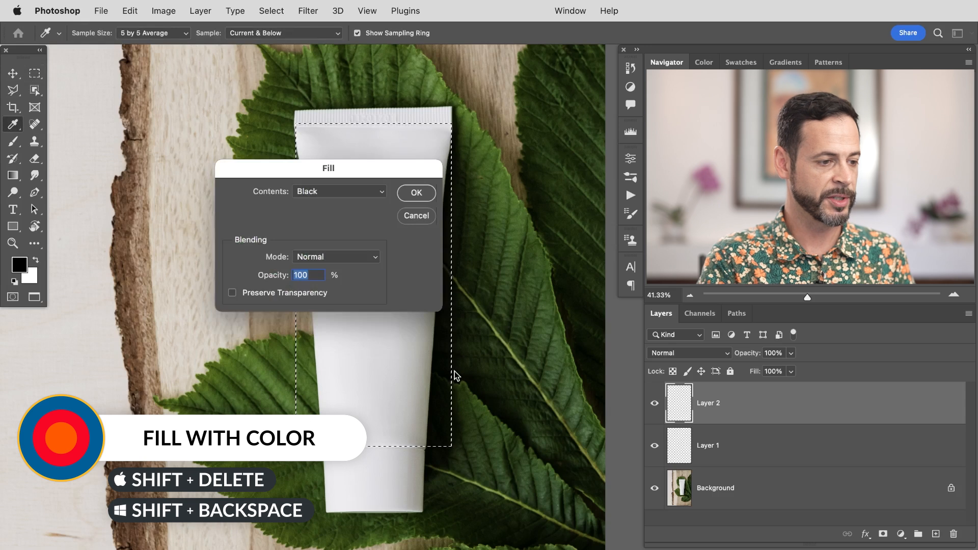
pyautogui.click(334, 191)
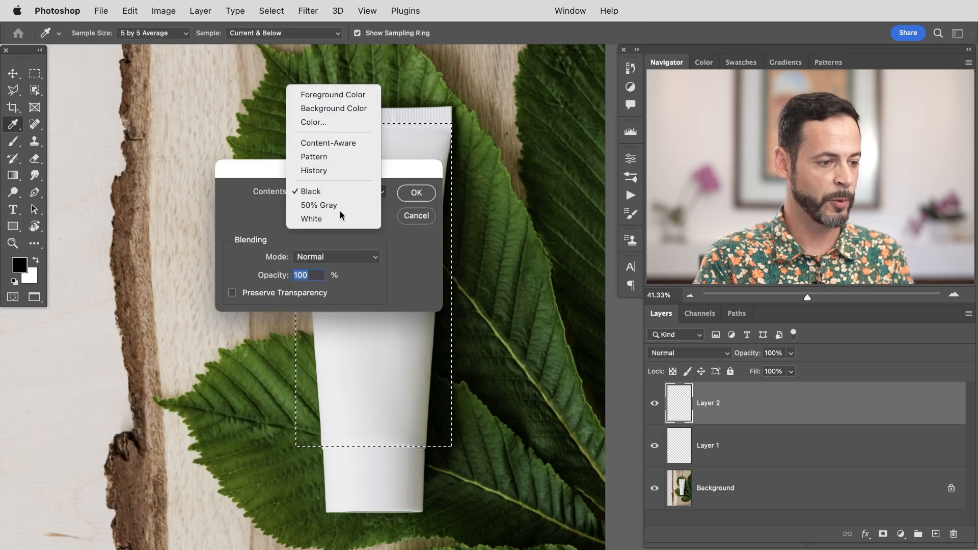
pyautogui.click(321, 215)
pyautogui.click(415, 193)
pyautogui.press('m')
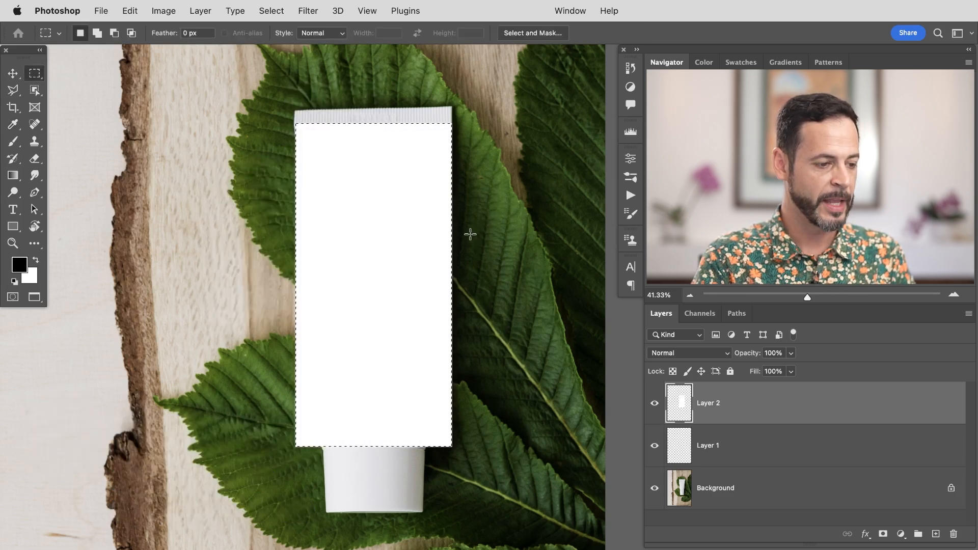
pyautogui.press('super+d')
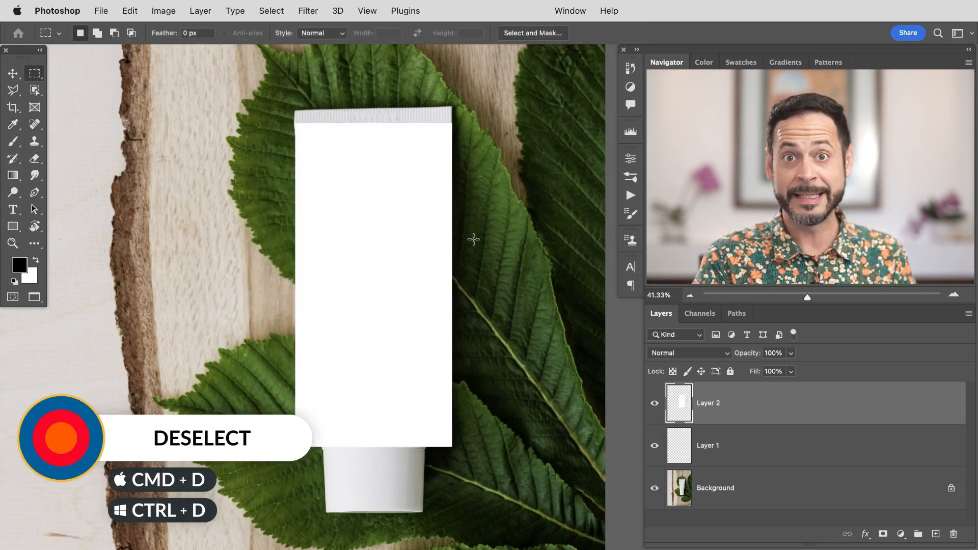
# Step: Move the white rectangle off the tube to the left side of the image
pyautogui.press('v')
pyautogui.moveTo(436, 258); pyautogui.dragTo(287, 272)
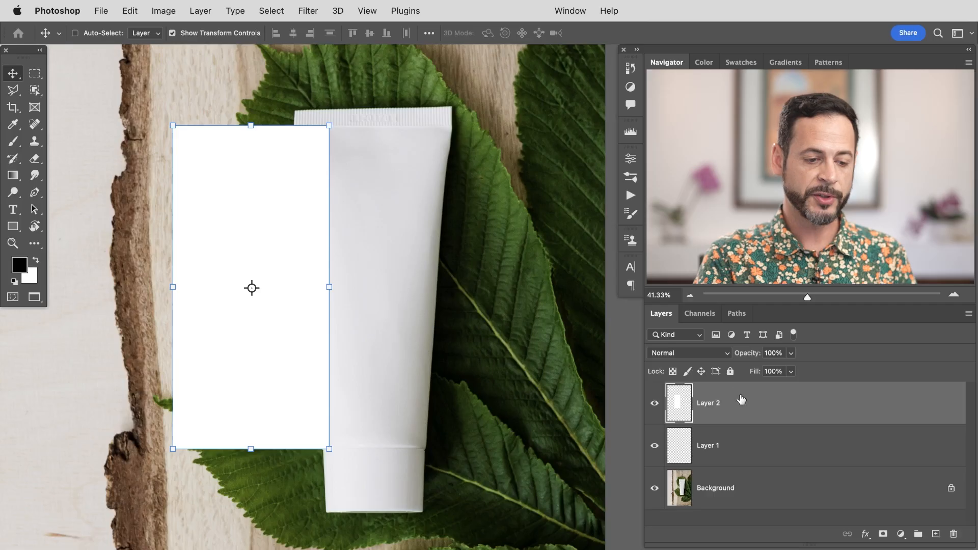
# Step: Duplicate the white rectangle's layer into a new document
pyautogui.rightClick(742, 401)
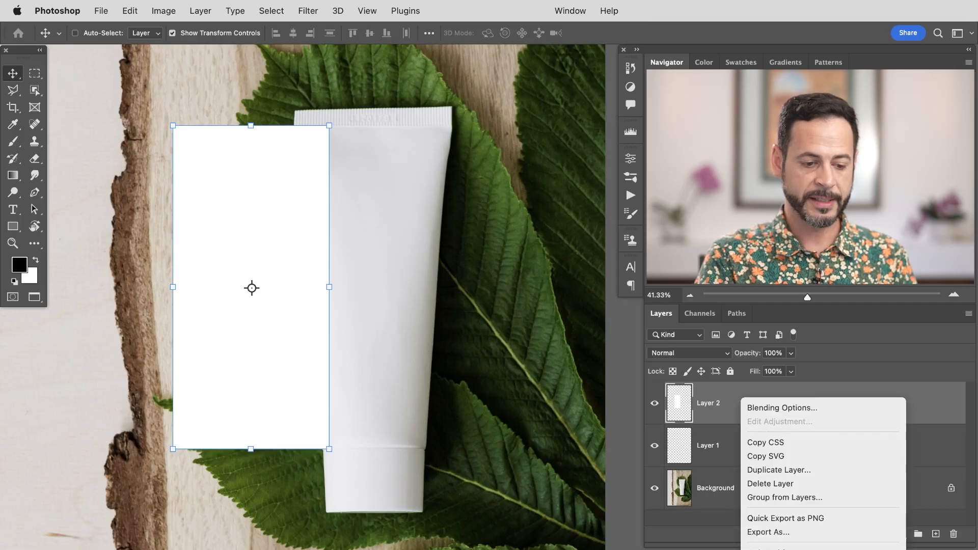
pyautogui.moveTo(762, 548)
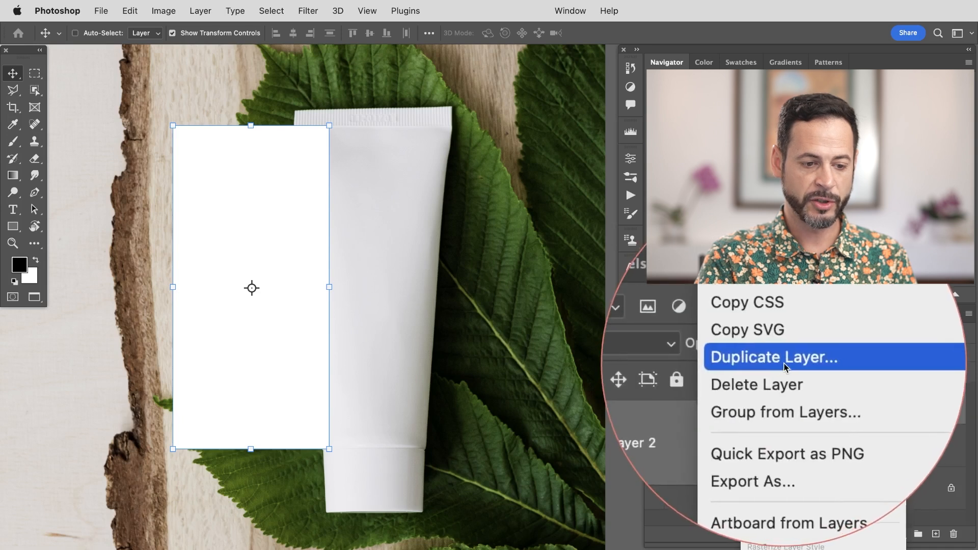
pyautogui.click(788, 362)
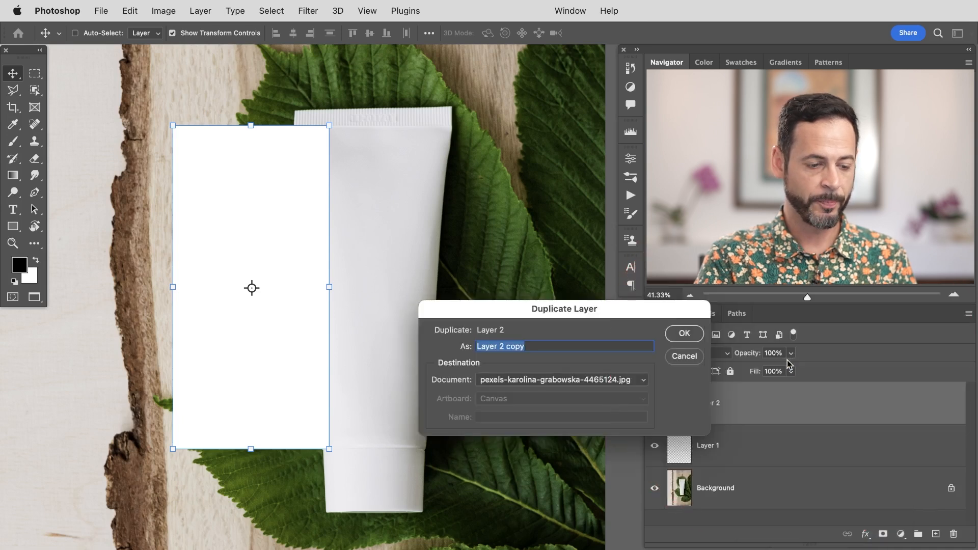
pyautogui.moveTo(627, 307); pyautogui.dragTo(425, 247)
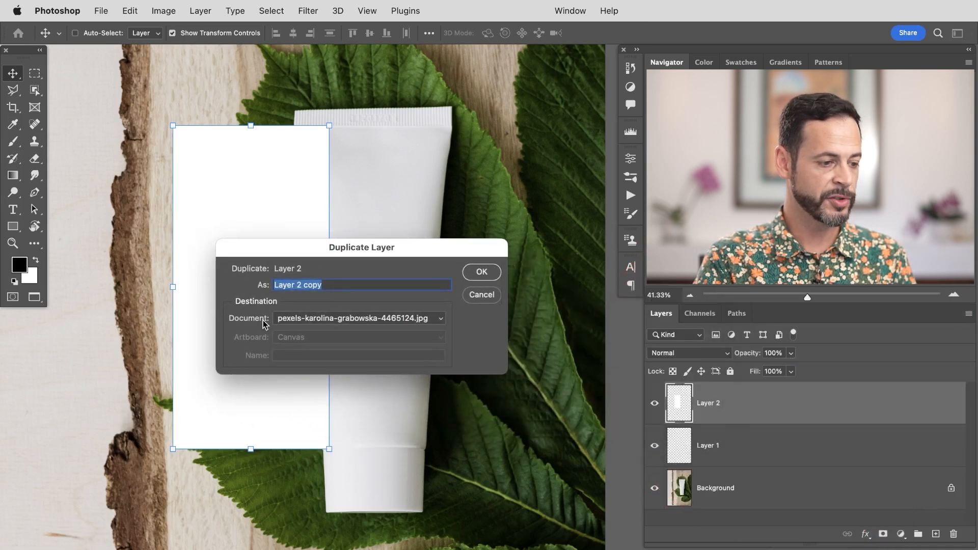
pyautogui.click(290, 320)
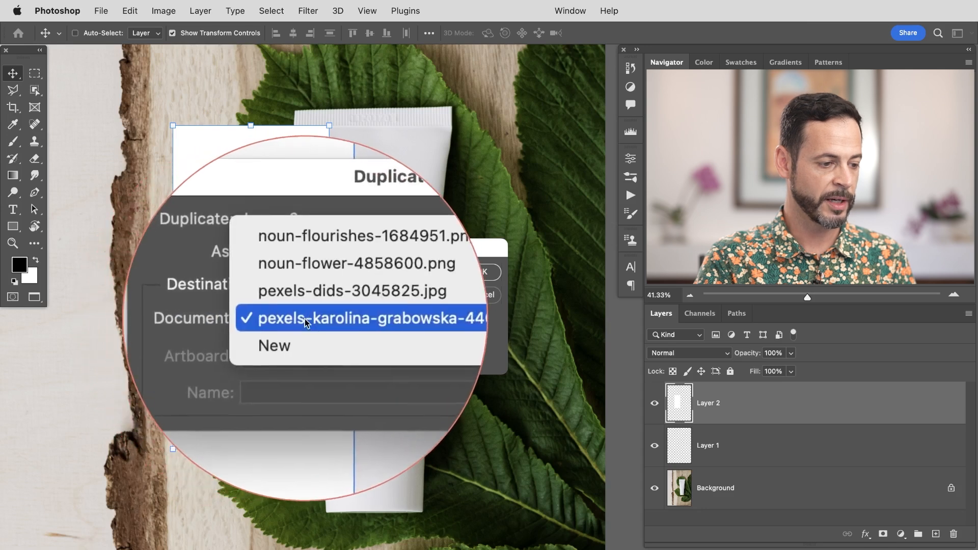
pyautogui.click(304, 336)
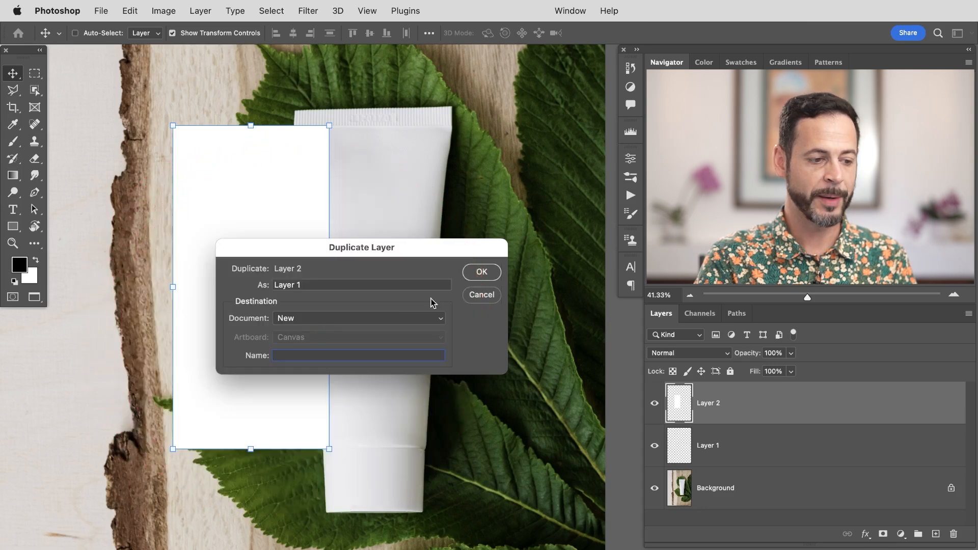
pyautogui.click(480, 274)
pyautogui.moveTo(484, 294); pyautogui.dragTo(350, 286)
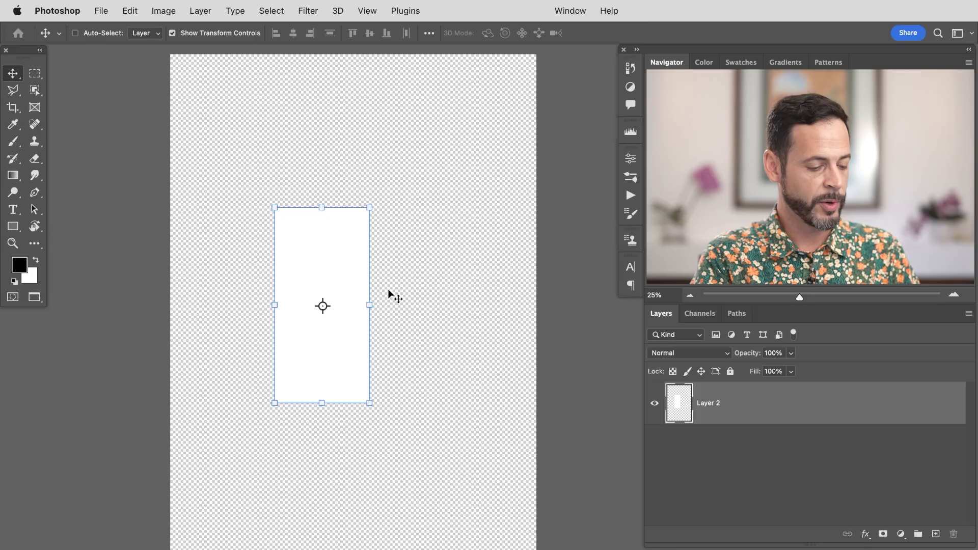
# Step: Scale the white rectangle proportionally to about 271% with Free Transform
pyautogui.press('super+t')
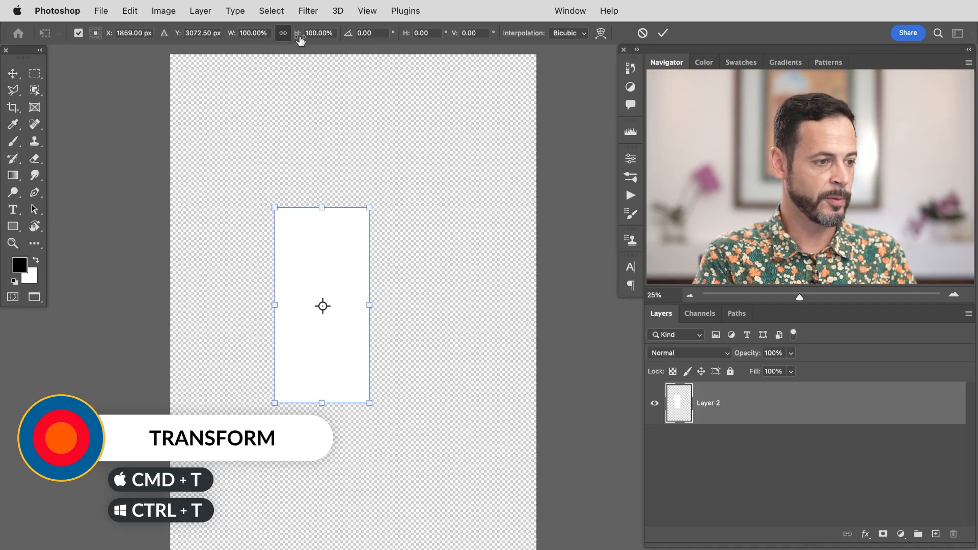
pyautogui.moveTo(301, 36); pyautogui.dragTo(410, 23)
pyautogui.moveTo(361, 191); pyautogui.dragTo(402, 219)
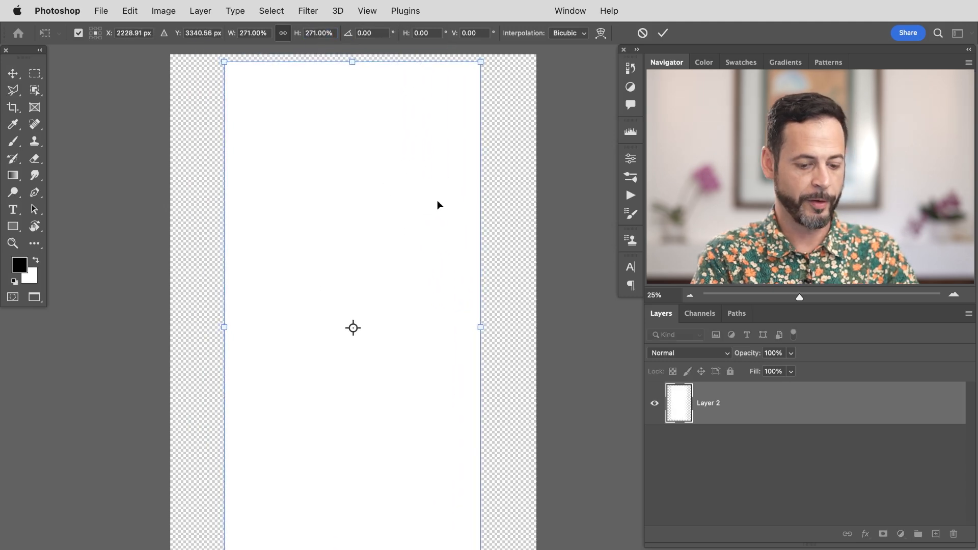
pyautogui.press('Return')
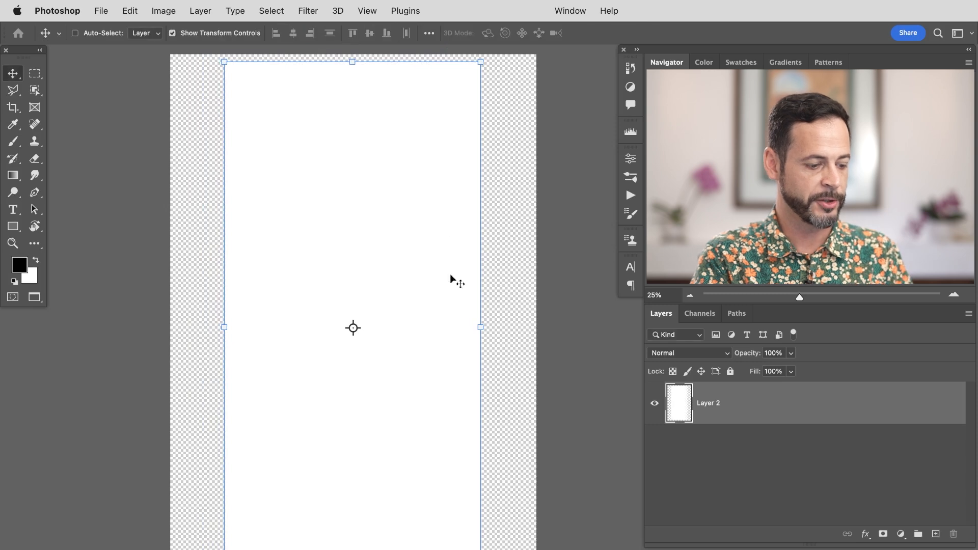
# Step: Enlarge the canvas around the white rectangle with the Crop tool
pyautogui.press('c')
pyautogui.press('super+minus')
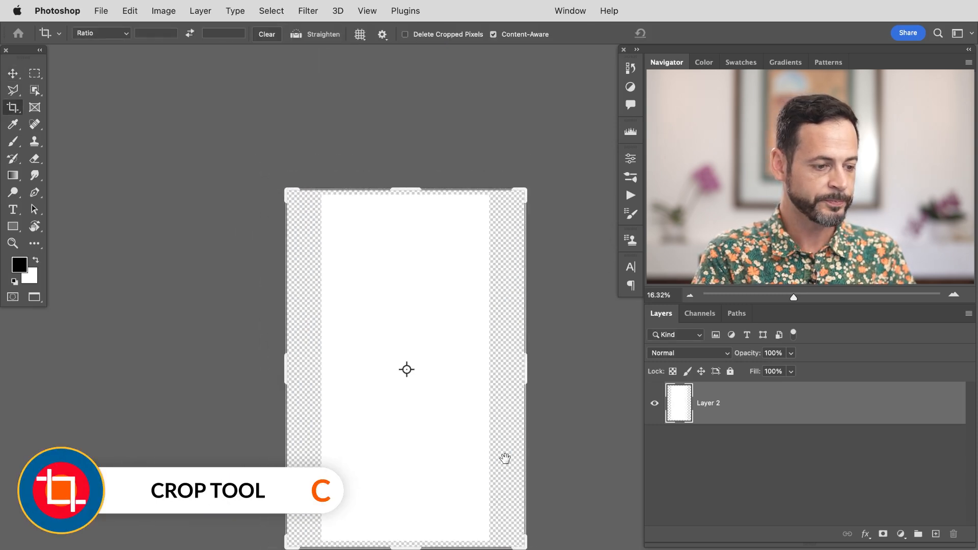
pyautogui.moveTo(476, 489); pyautogui.dragTo(521, 533)
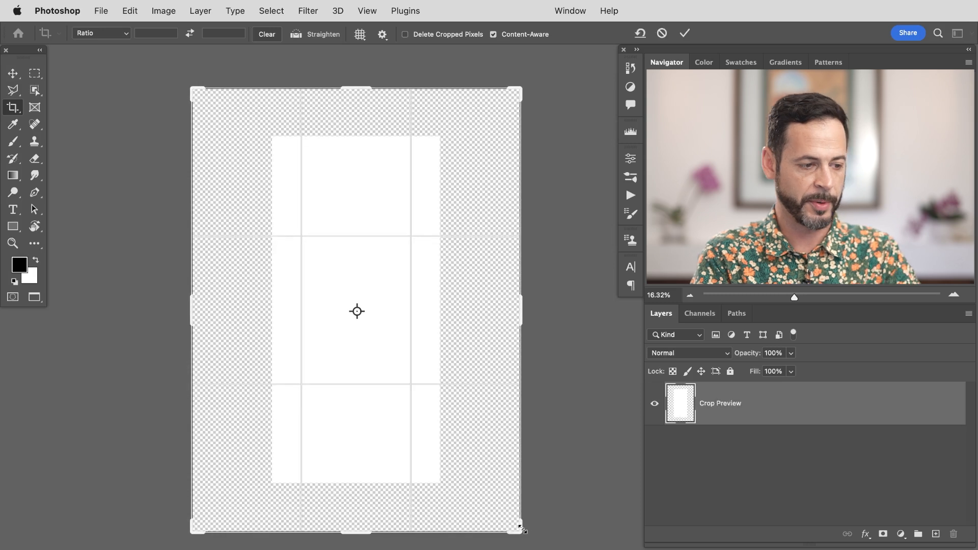
pyautogui.press('Return')
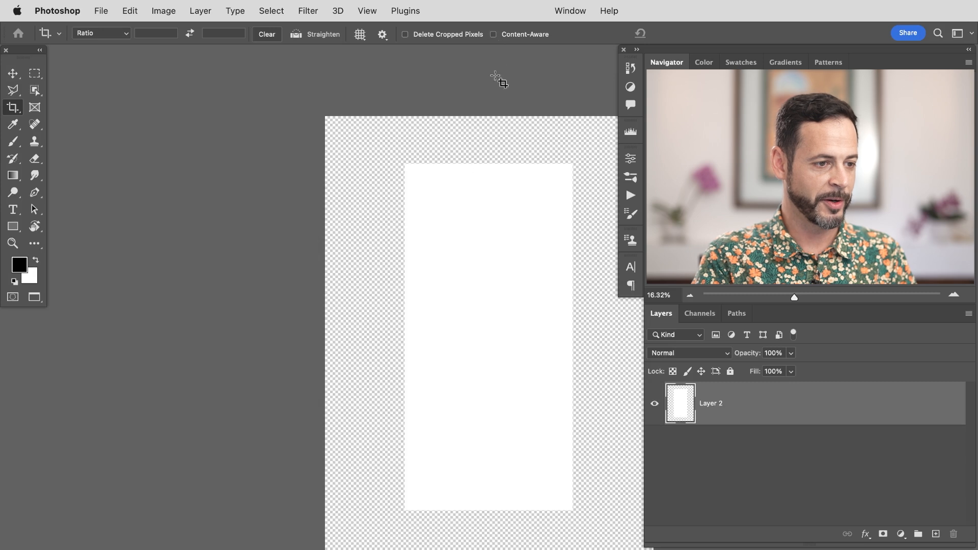
pyautogui.moveTo(499, 299); pyautogui.dragTo(390, 273)
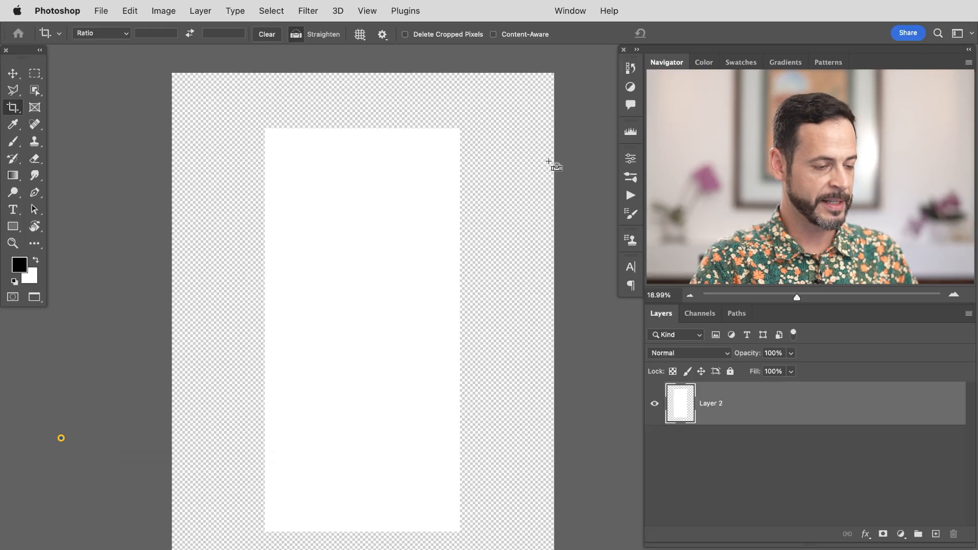
# Step: Save the new document as Label Template.psd
pyautogui.press('shift+super+s')
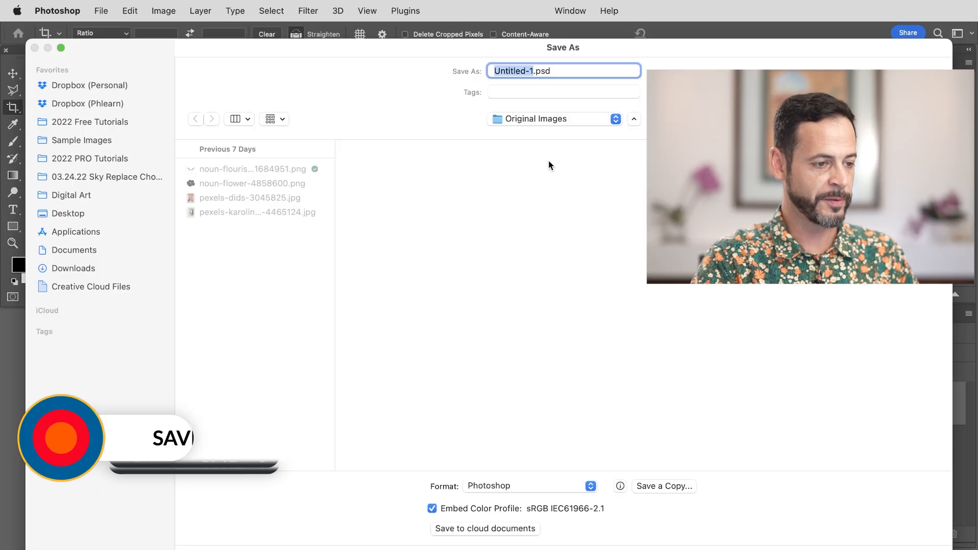
pyautogui.write('Labek')
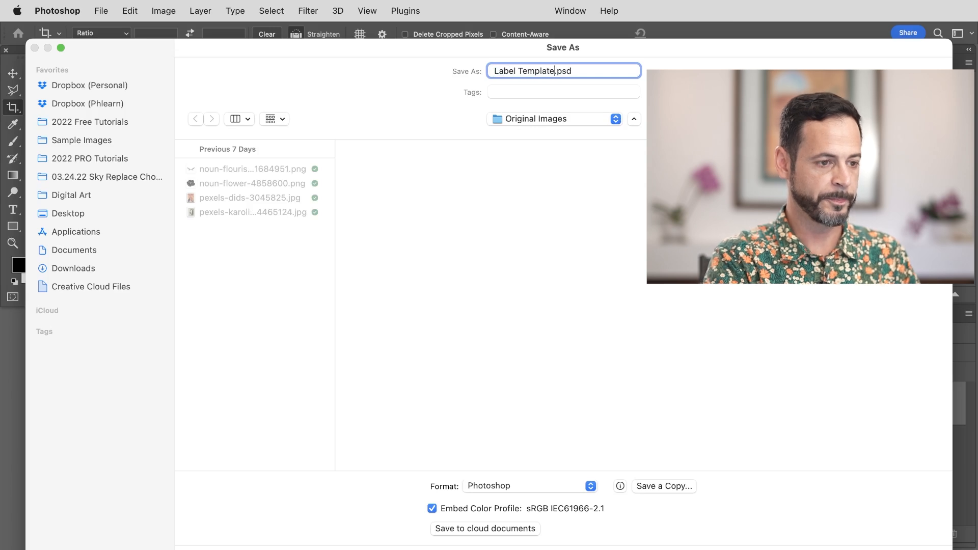
pyautogui.press('Return')
pyautogui.press('Return')
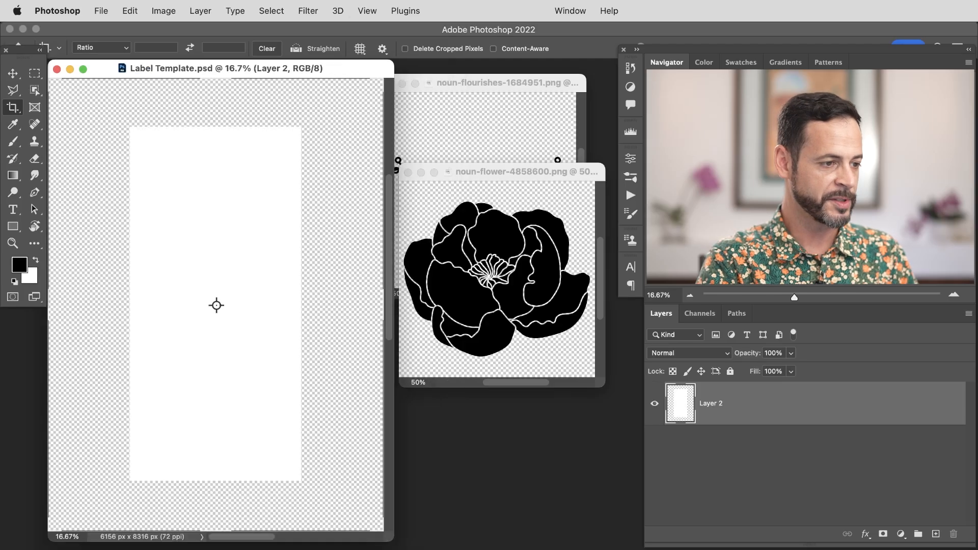
# Step: Bring the marble photo, the flower and the flourishes graphics into the Label Template document as layers
pyautogui.press('super+minus')
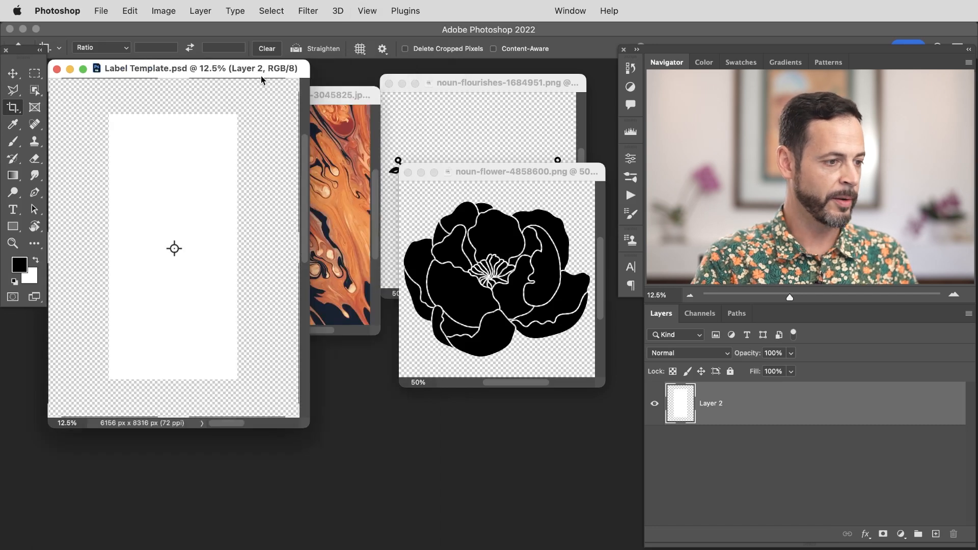
pyautogui.moveTo(287, 72); pyautogui.dragTo(300, 82)
pyautogui.click(372, 99)
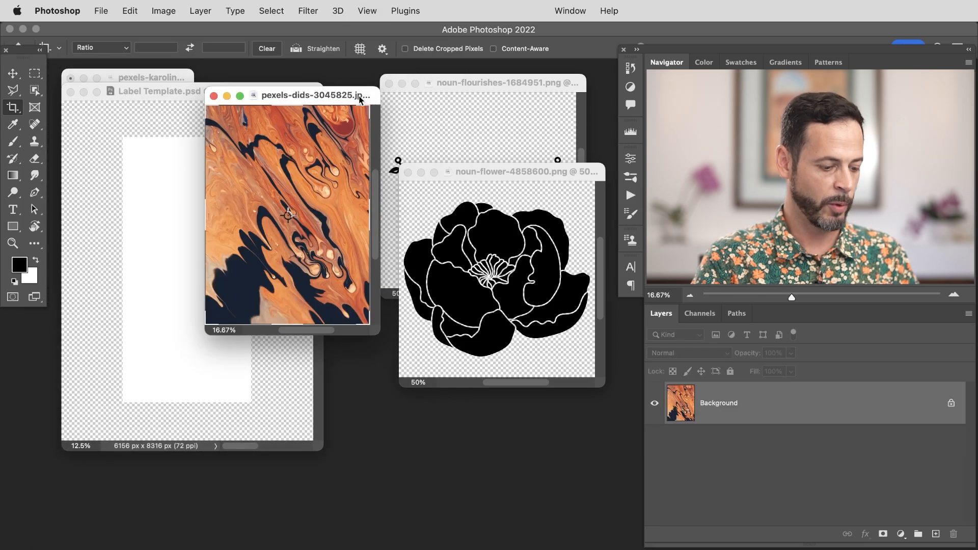
pyautogui.press('v')
pyautogui.moveTo(279, 226); pyautogui.dragTo(191, 250)
pyautogui.moveTo(496, 172); pyautogui.dragTo(477, 271)
pyautogui.moveTo(448, 364); pyautogui.dragTo(198, 254)
pyautogui.moveTo(478, 204); pyautogui.dragTo(200, 248)
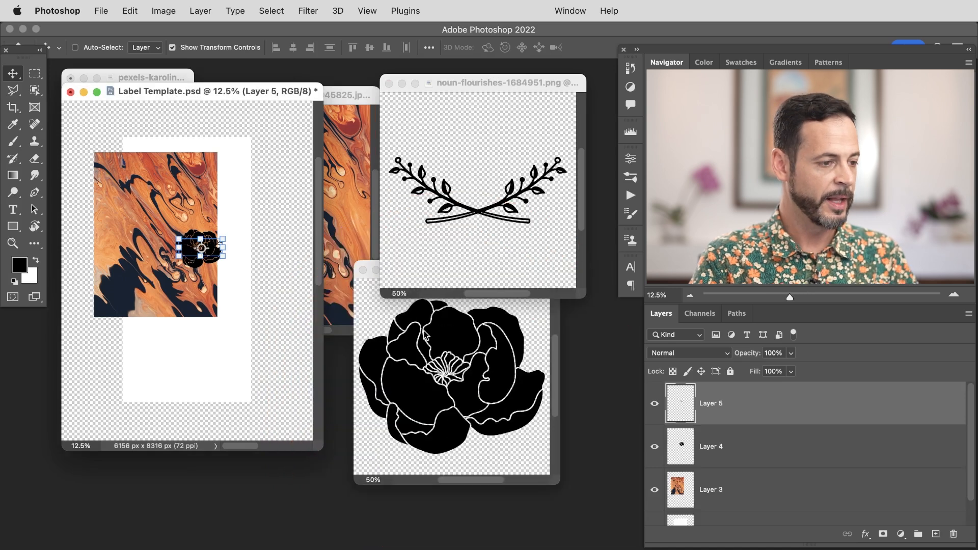
# Step: Move the marble layer below the white rectangle layer in the layer stack
pyautogui.press('f')
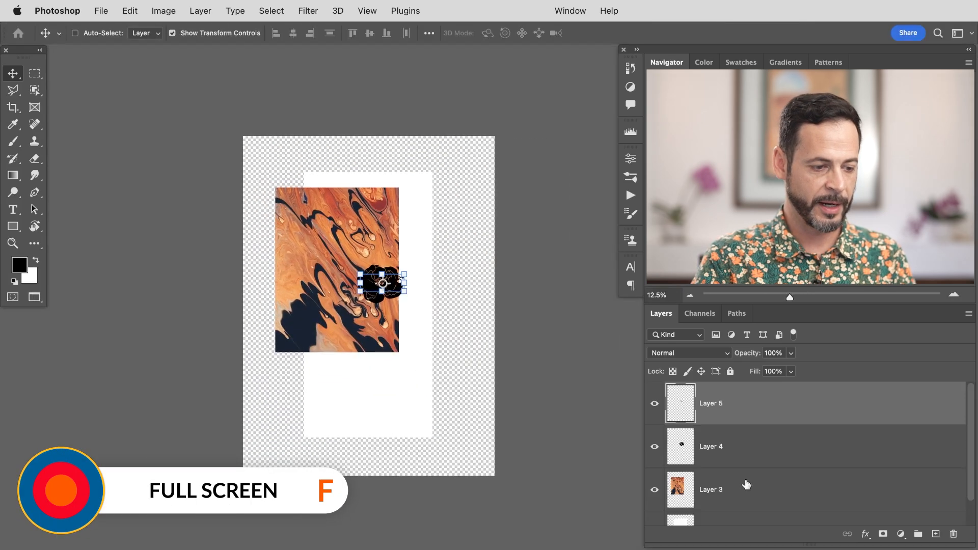
pyautogui.scroll(-1, 973, 443)
pyautogui.moveTo(789, 456); pyautogui.dragTo(802, 513)
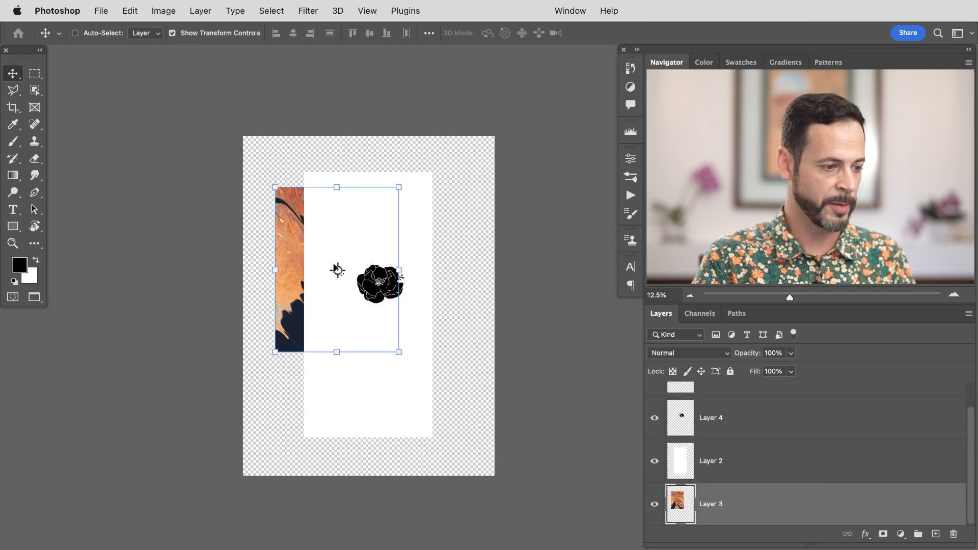
# Step: Enlarge the marble image with Free Transform so it fills the whole canvas behind the label
pyautogui.moveTo(289, 247); pyautogui.dragTo(258, 201)
pyautogui.press('super+t')
pyautogui.moveTo(363, 299); pyautogui.dragTo(501, 481)
pyautogui.press('Return')
pyautogui.moveTo(411, 314); pyautogui.dragTo(452, 320)
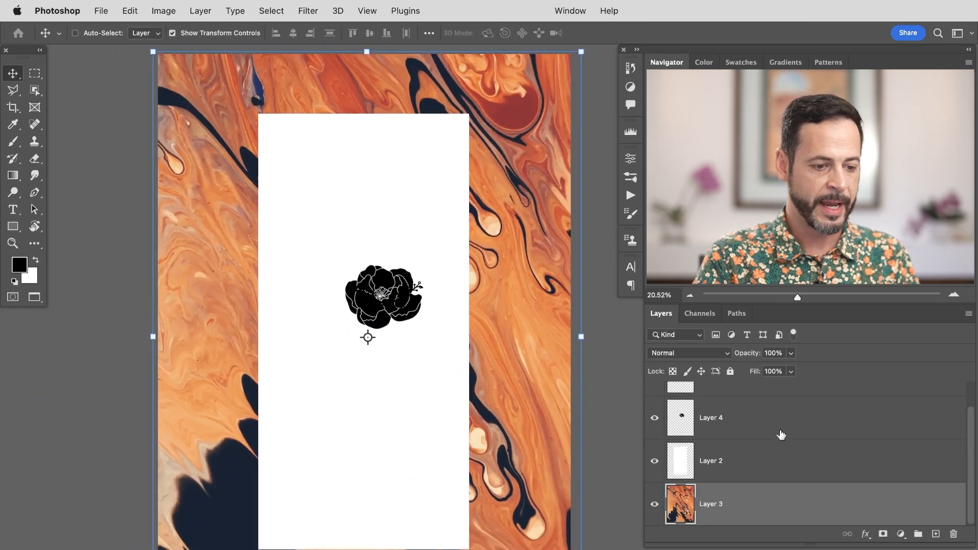
# Step: Place the flower near the top of the white label and shrink the flourishes in the middle below it
pyautogui.click(711, 420)
pyautogui.moveTo(378, 313); pyautogui.dragTo(377, 282)
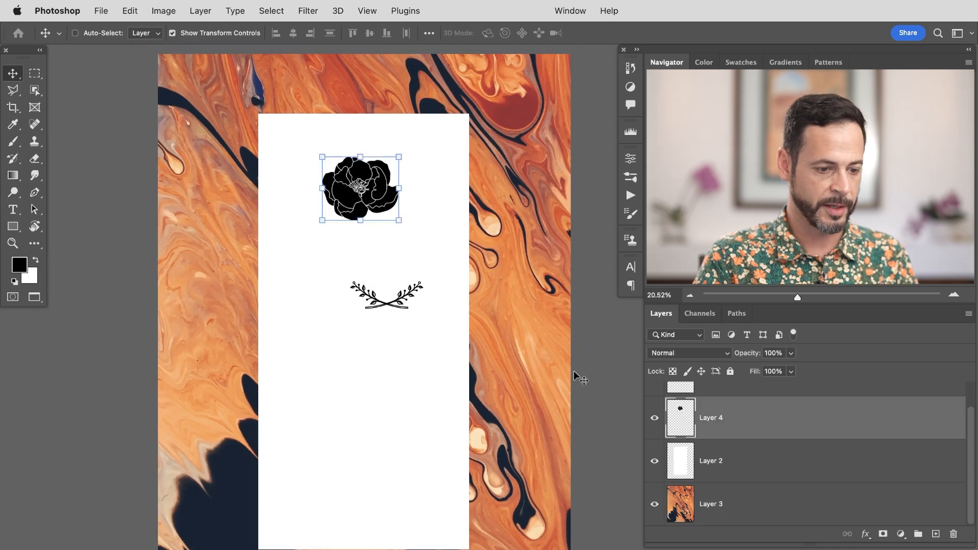
pyautogui.click(755, 390)
pyautogui.moveTo(454, 375)
pyautogui.mouseDown()
pyautogui.moveTo(430, 436)
pyautogui.moveTo(427, 414)
pyautogui.moveTo(449, 391)
pyautogui.mouseUp()
pyautogui.moveTo(440, 426); pyautogui.dragTo(454, 325)
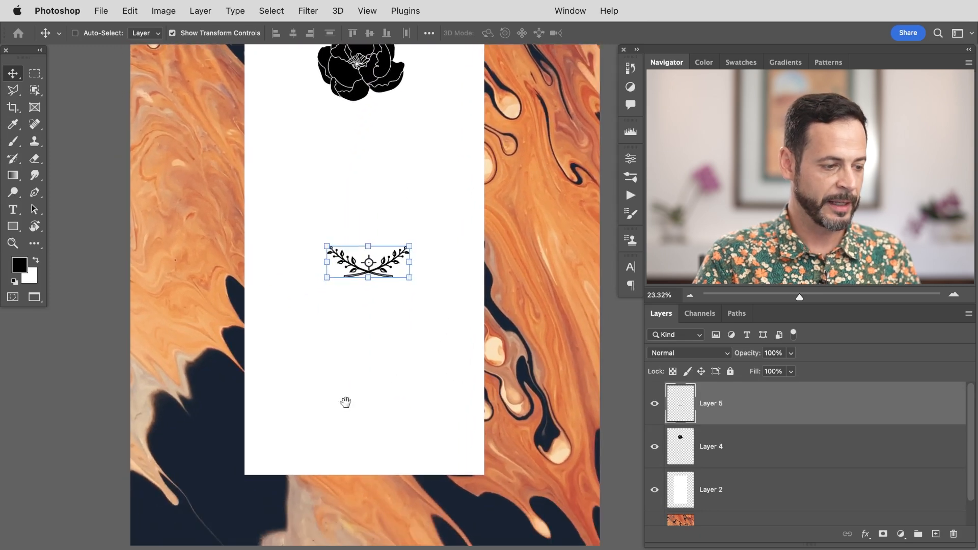
pyautogui.moveTo(241, 390); pyautogui.dragTo(209, 357)
pyautogui.moveTo(281, 340); pyautogui.dragTo(231, 340)
pyautogui.moveTo(284, 313); pyautogui.dragTo(304, 358)
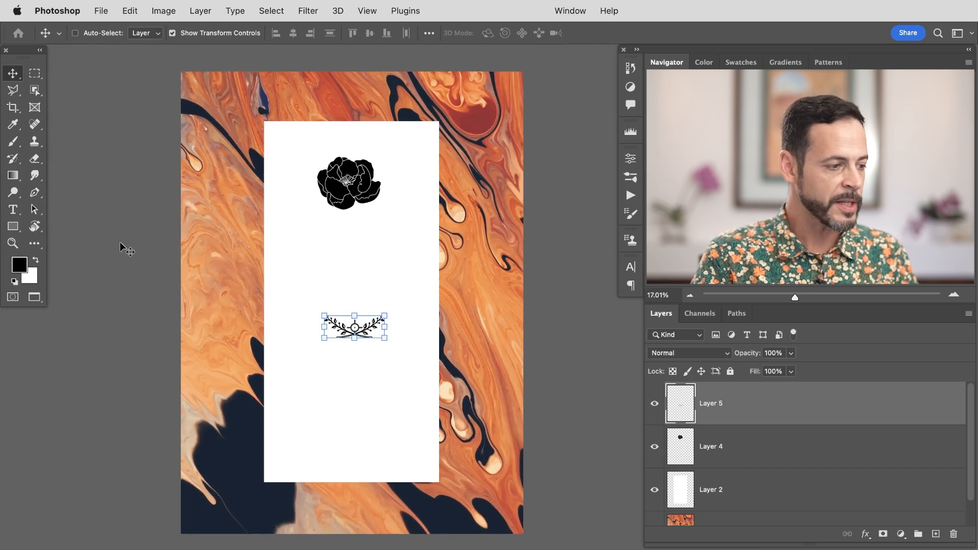
# Step: Draw a rectangle with the Rectangle tool covering the white label area
pyautogui.click(13, 226)
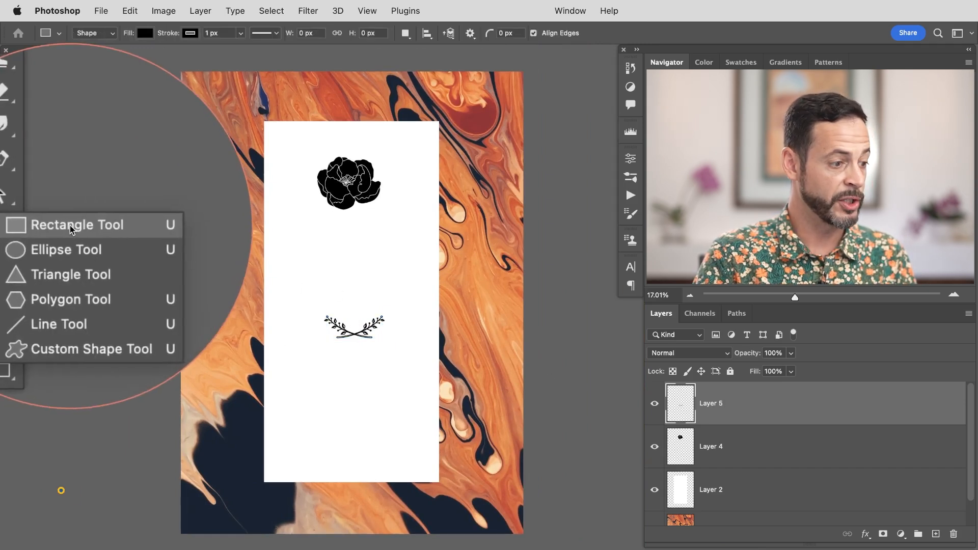
pyautogui.click(66, 229)
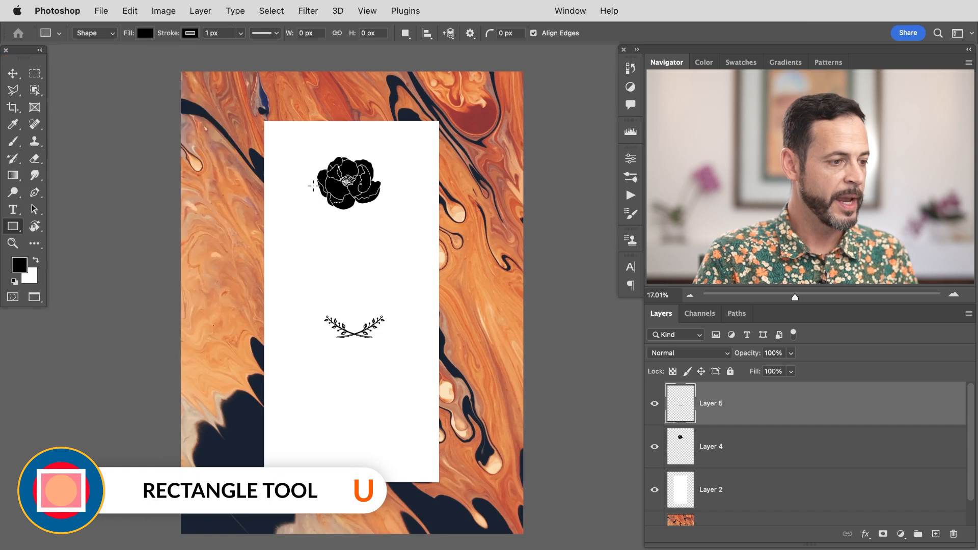
pyautogui.moveTo(264, 121); pyautogui.dragTo(438, 481)
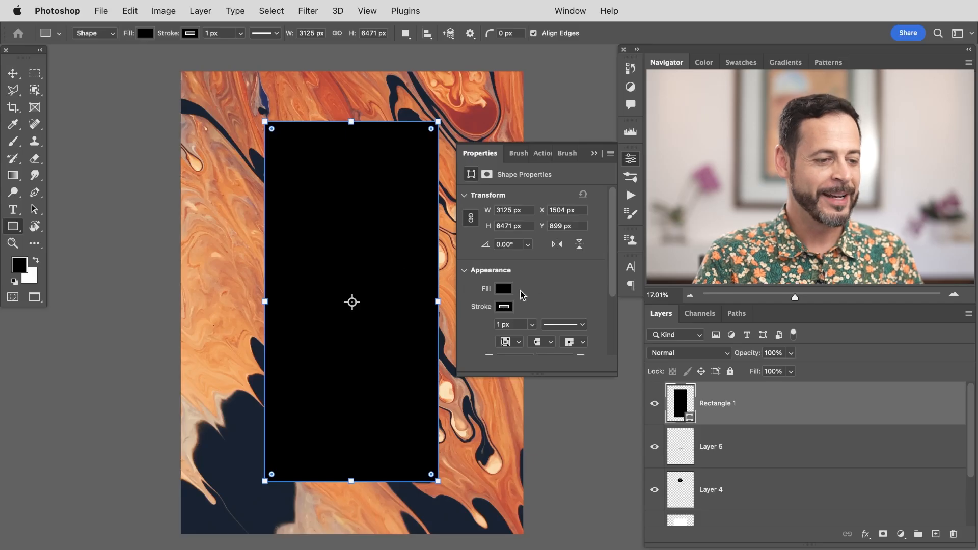
# Step: Set the rectangle's fill to a light peach colour sampled from the marble background
pyautogui.click(503, 290)
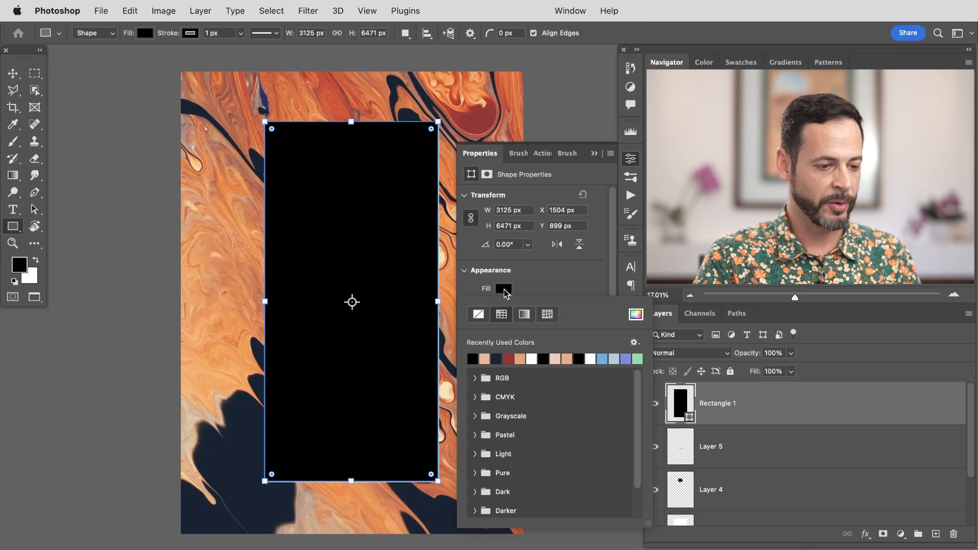
pyautogui.click(634, 317)
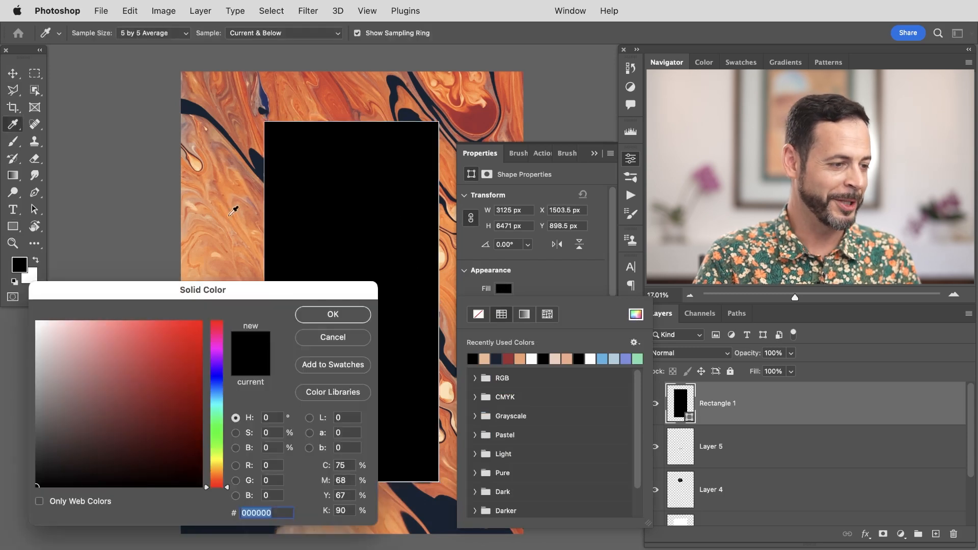
pyautogui.click(195, 166)
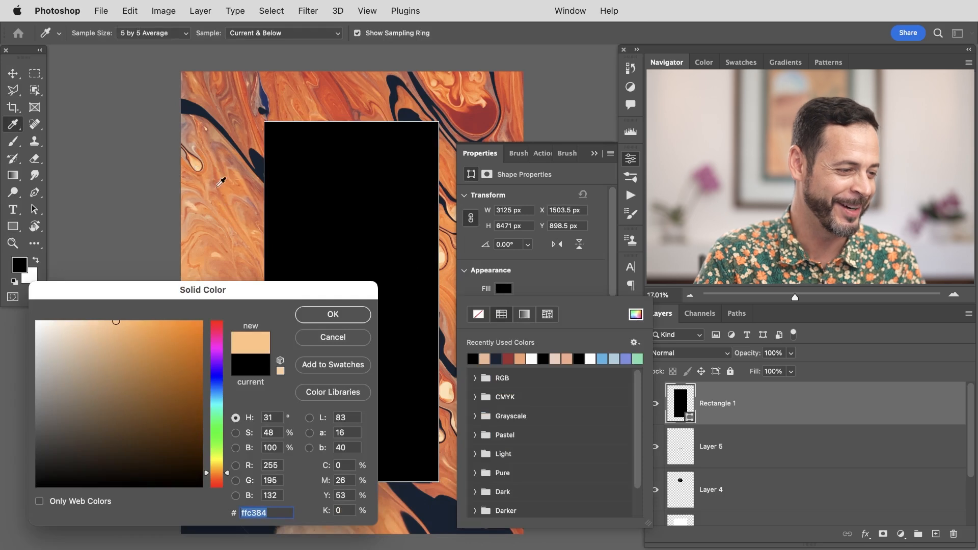
pyautogui.click(196, 166)
pyautogui.click(199, 163)
pyautogui.click(198, 163)
pyautogui.click(333, 314)
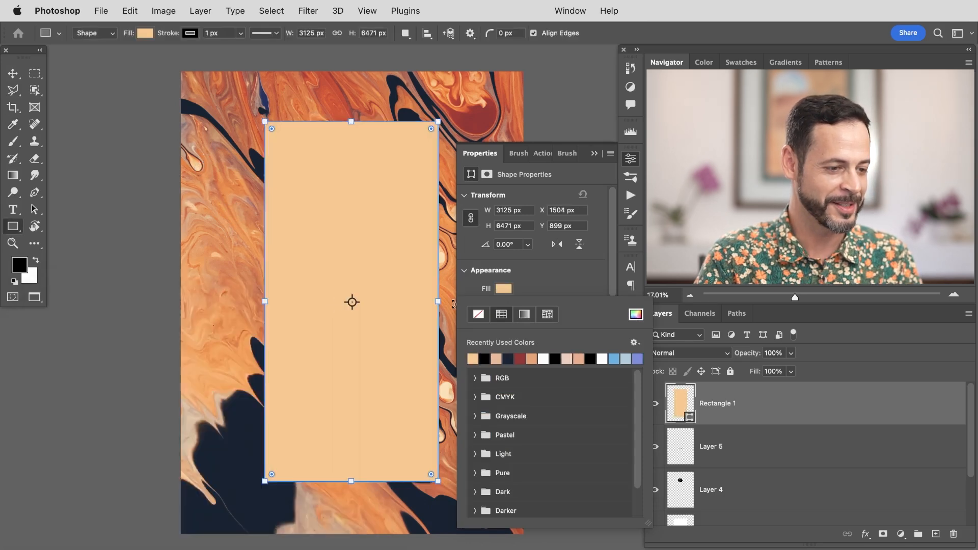
# Step: Remove the stroke from the rectangle by setting it to no colour
pyautogui.click(543, 289)
pyautogui.click(504, 306)
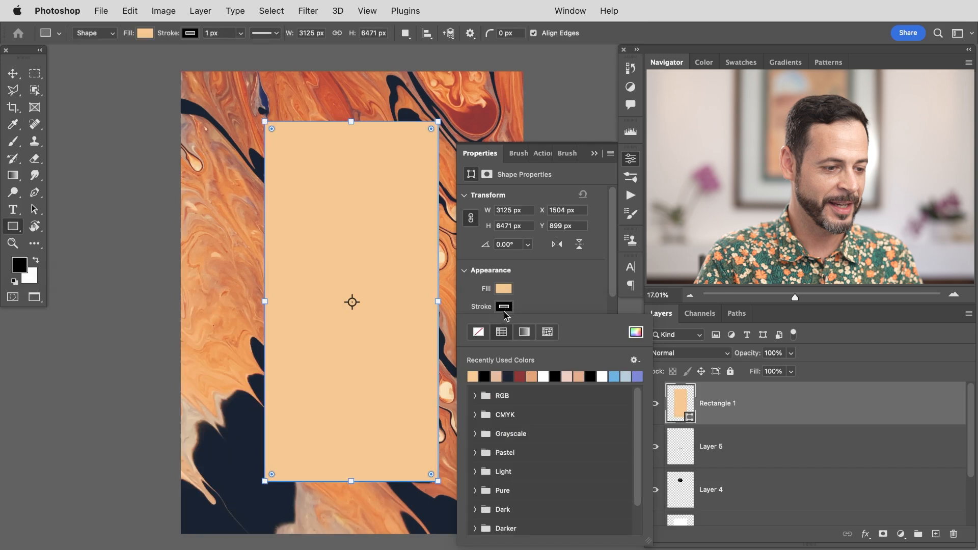
pyautogui.click(478, 332)
pyautogui.click(550, 295)
# Step: Move the rectangle layer below the flower layer and delete the old white label layer
pyautogui.moveTo(780, 425); pyautogui.dragTo(782, 508)
pyautogui.click(782, 508)
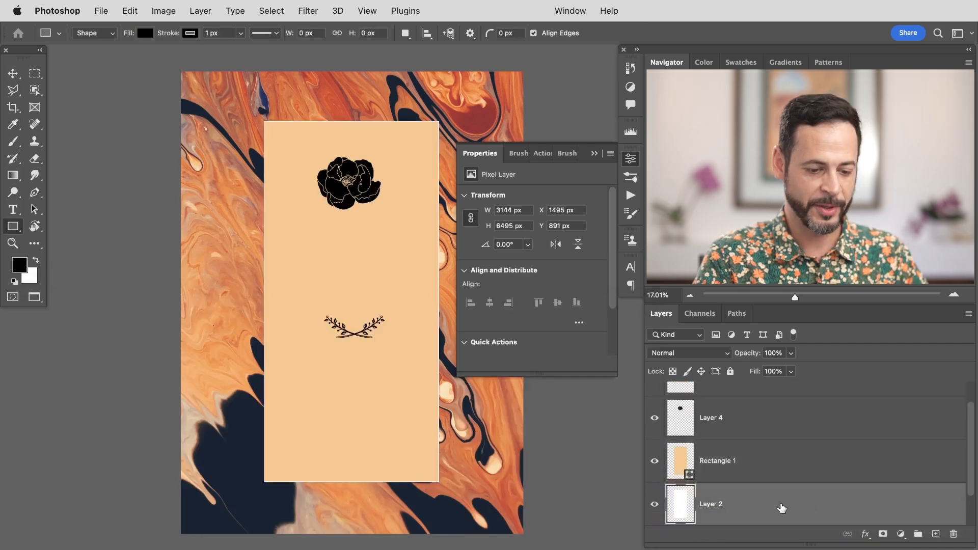
pyautogui.press('Delete')
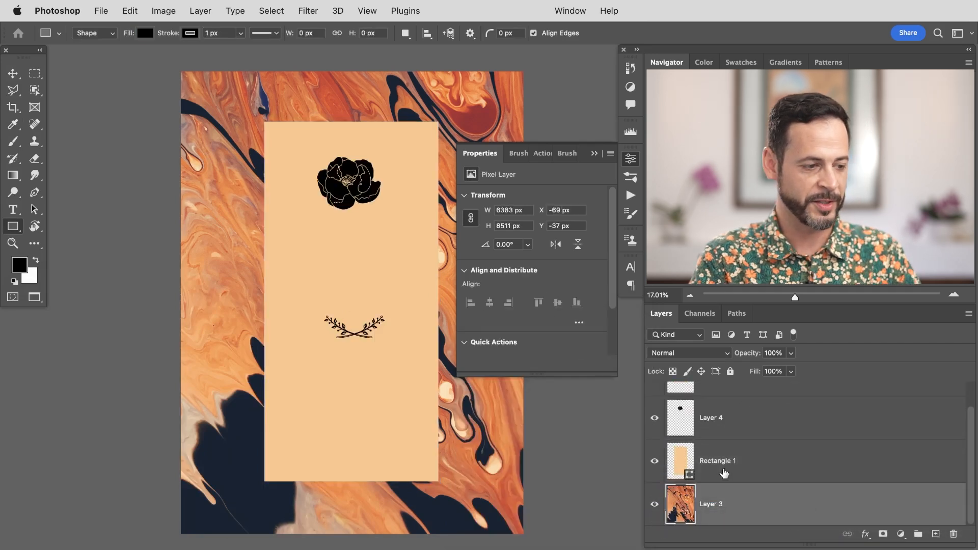
# Step: Select both the flower and flourishes layers and enlarge them together with Free Transform
pyautogui.click(629, 159)
pyautogui.moveTo(453, 280); pyautogui.dragTo(468, 302)
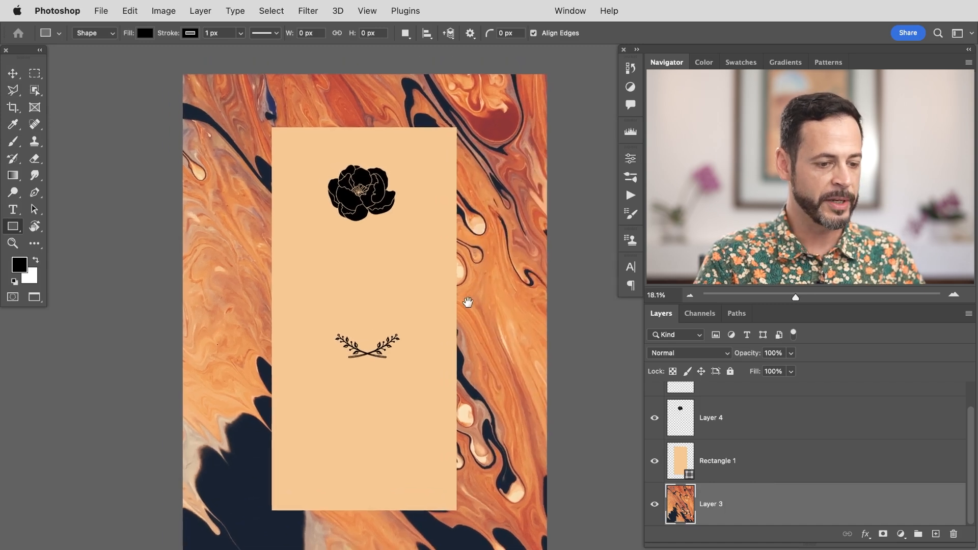
pyautogui.click(760, 432)
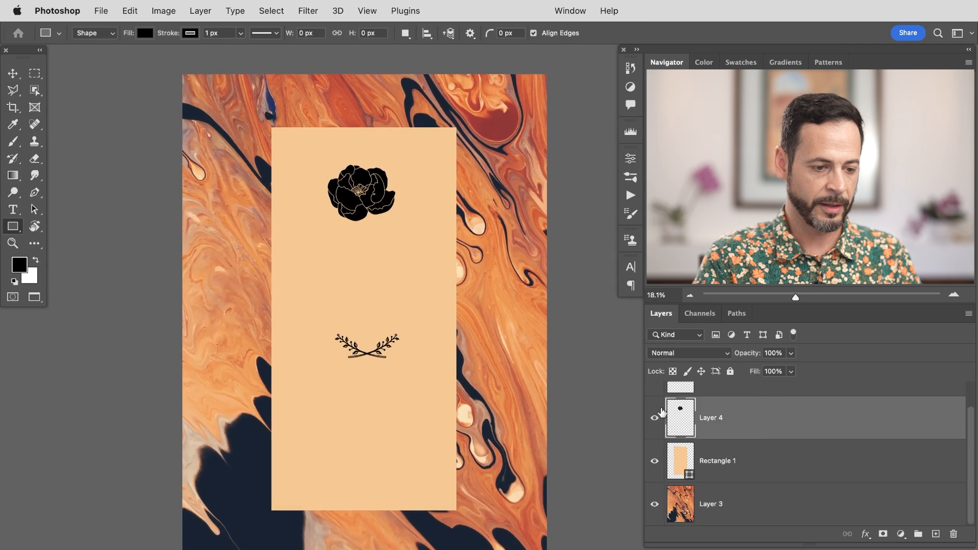
pyautogui.scroll(1, 971, 432)
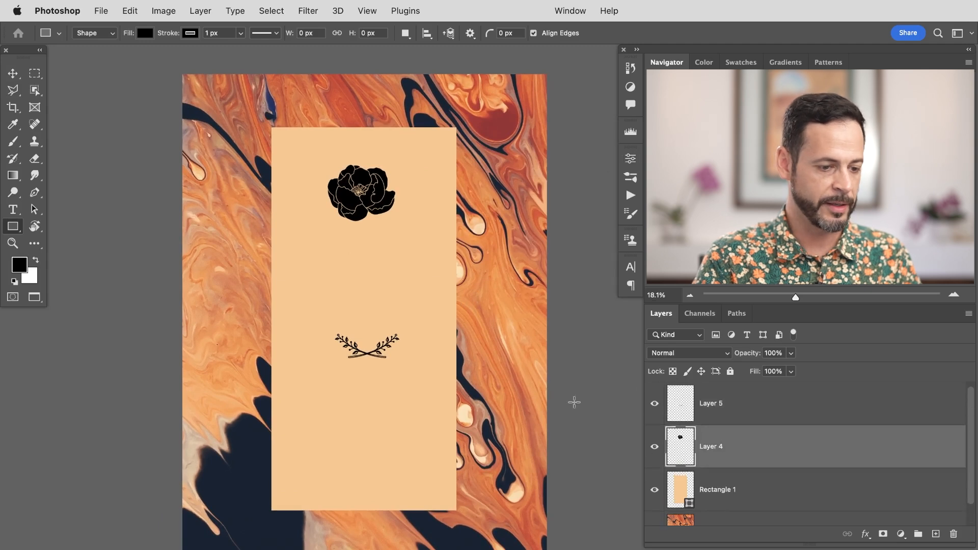
pyautogui.click(715, 412)
pyautogui.keyDown('shift'); pyautogui.click(736, 439); pyautogui.keyUp('shift')
pyautogui.press('super+t')
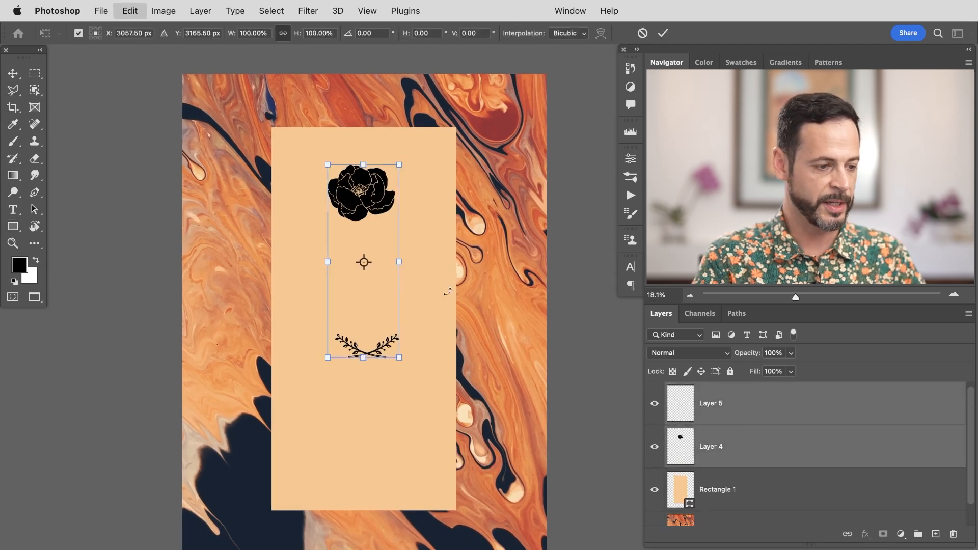
pyautogui.moveTo(396, 368); pyautogui.dragTo(449, 479)
pyautogui.press('Return')
# Step: Reposition the flower and flourishes graphics on the peach label with the Move tool
pyautogui.press('v')
pyautogui.moveTo(401, 332); pyautogui.dragTo(389, 332)
pyautogui.click(754, 415)
pyautogui.moveTo(505, 498); pyautogui.dragTo(495, 402)
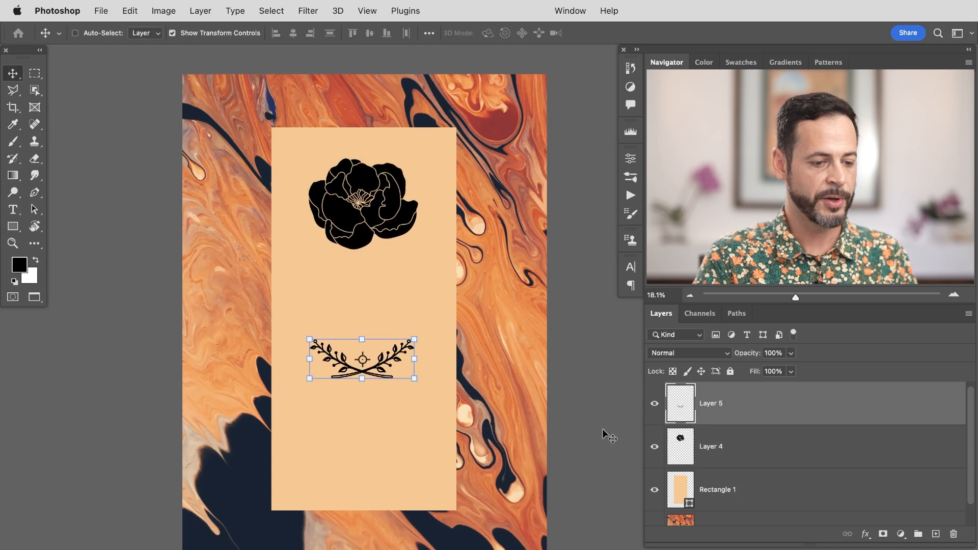
pyautogui.moveTo(351, 208); pyautogui.dragTo(379, 206)
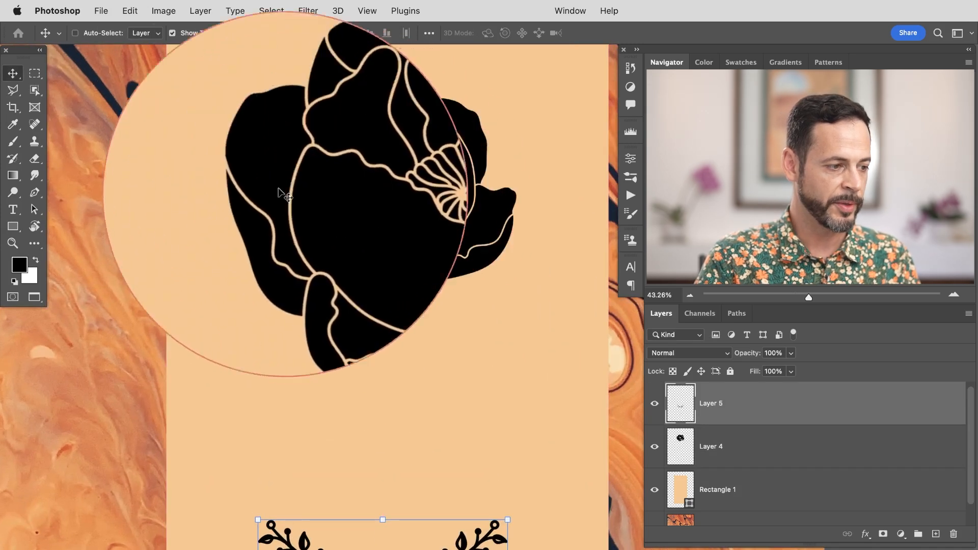
pyautogui.moveTo(424, 290); pyautogui.dragTo(407, 280)
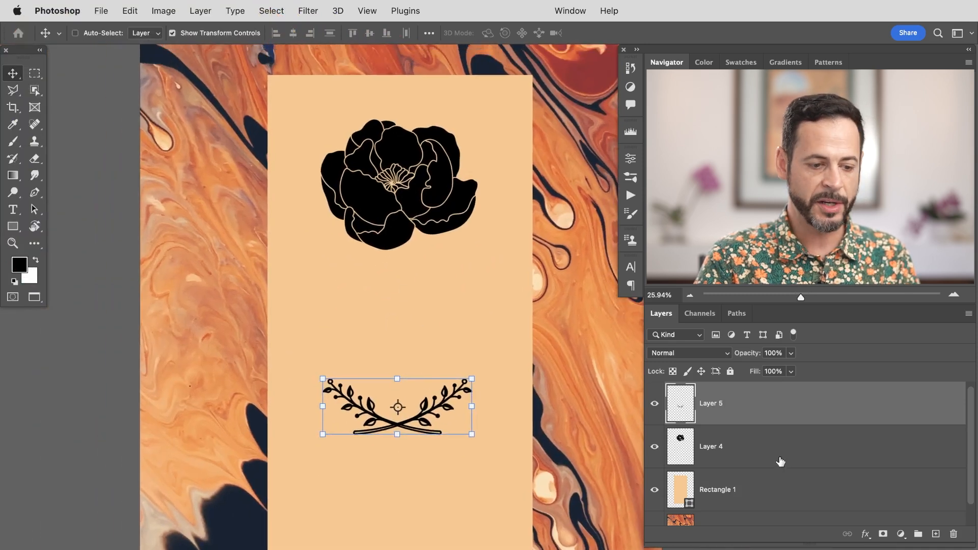
# Step: Name the flower layer 'flower' and add a Color Overlay of dark red #a02f32 sampled from the marble
pyautogui.click(708, 462)
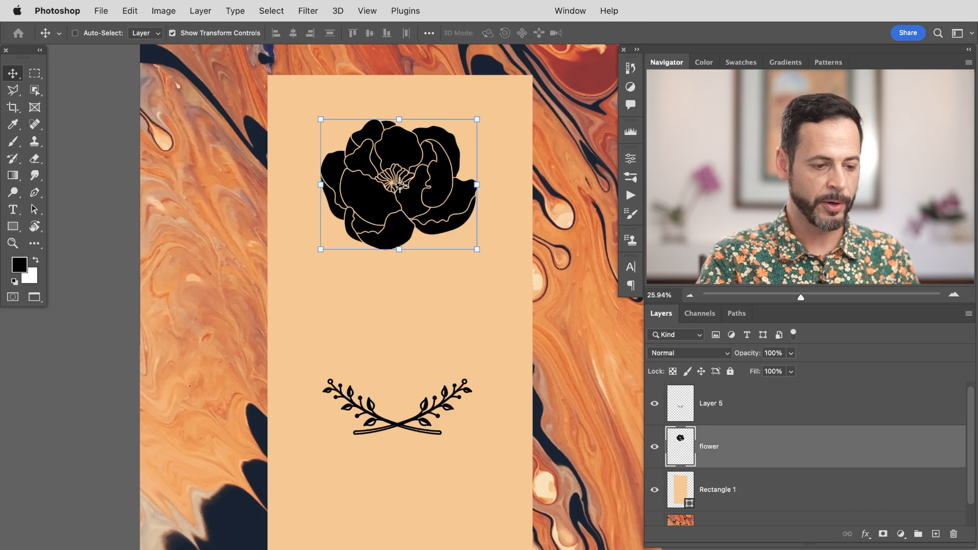
pyautogui.doubleClick(761, 446)
pyautogui.moveTo(736, 267); pyautogui.dragTo(382, 234)
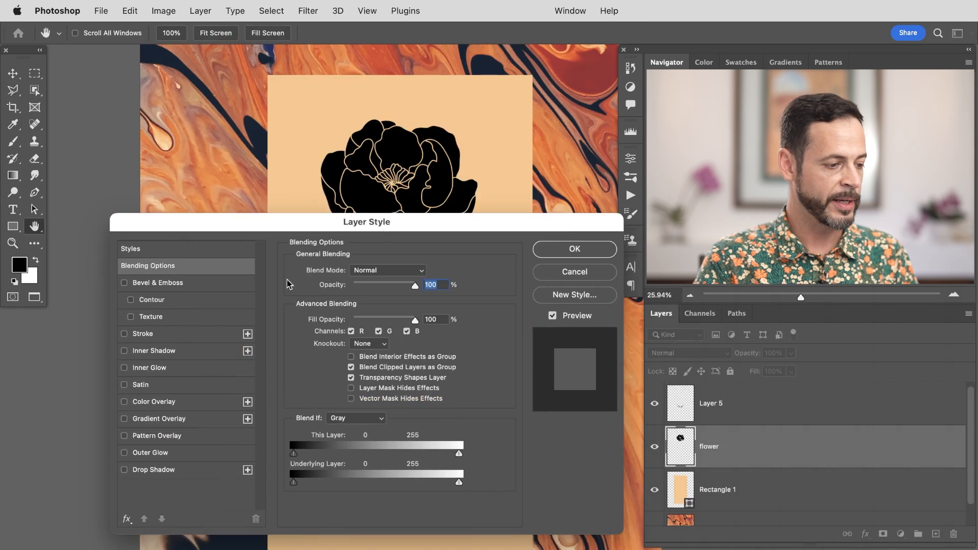
pyautogui.click(126, 402)
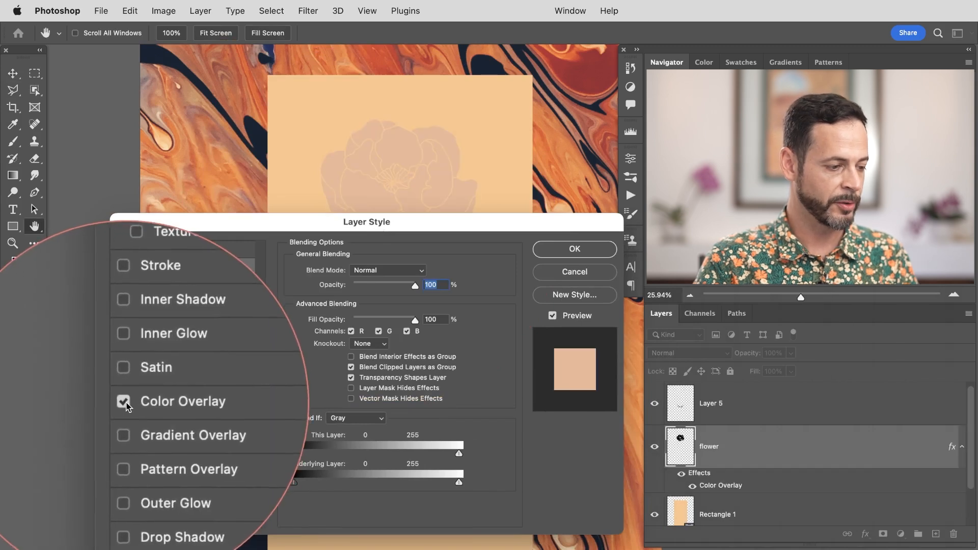
pyautogui.click(196, 400)
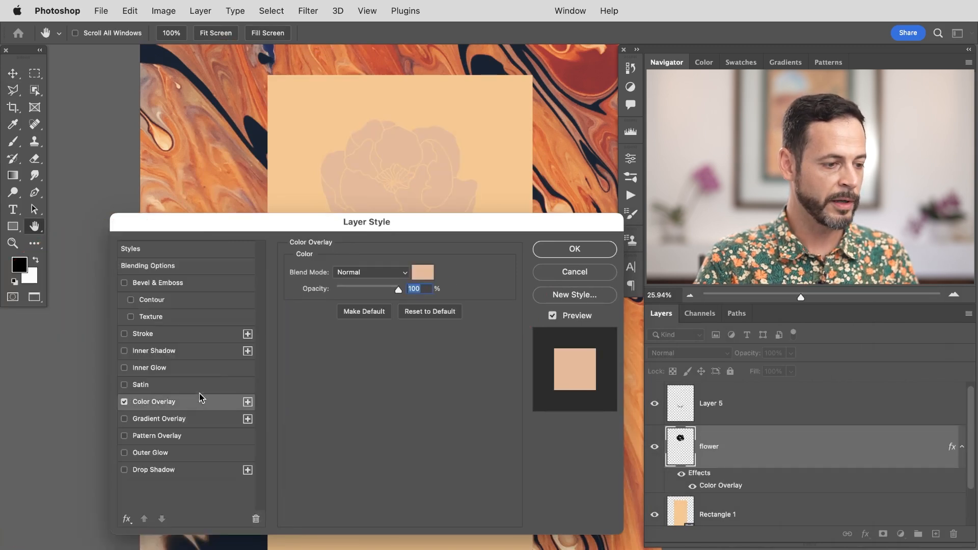
pyautogui.click(422, 273)
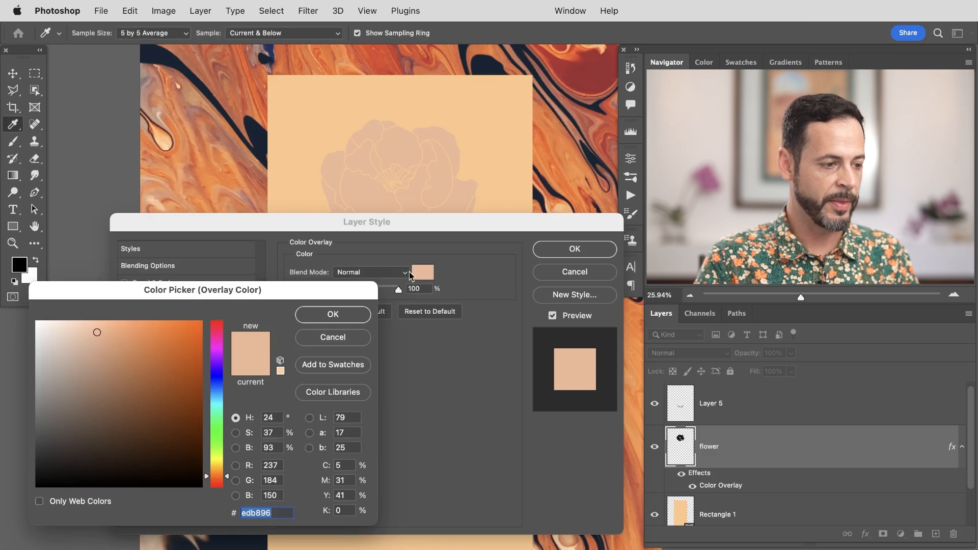
pyautogui.click(256, 536)
pyautogui.click(229, 116)
pyautogui.click(250, 79)
pyautogui.click(596, 93)
pyautogui.click(586, 129)
pyautogui.click(586, 83)
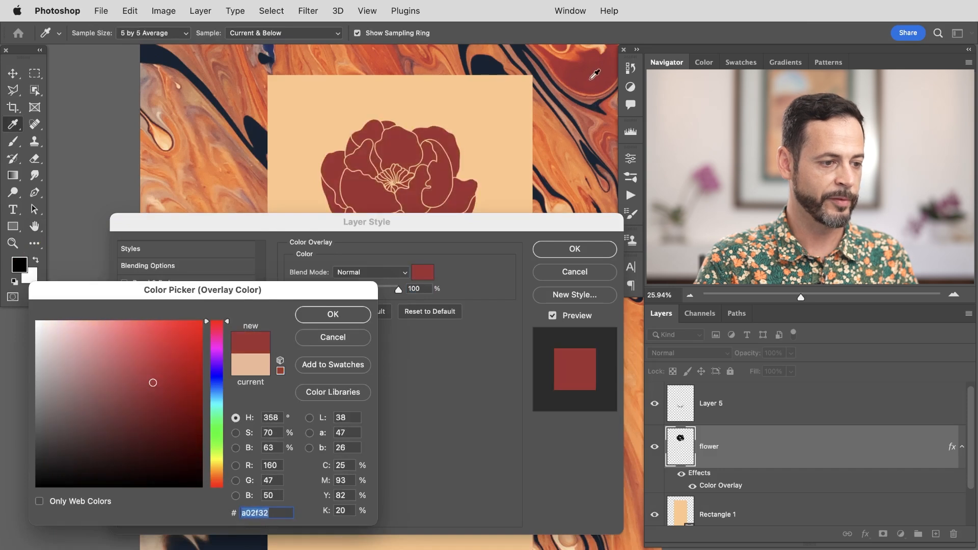
pyautogui.click(332, 320)
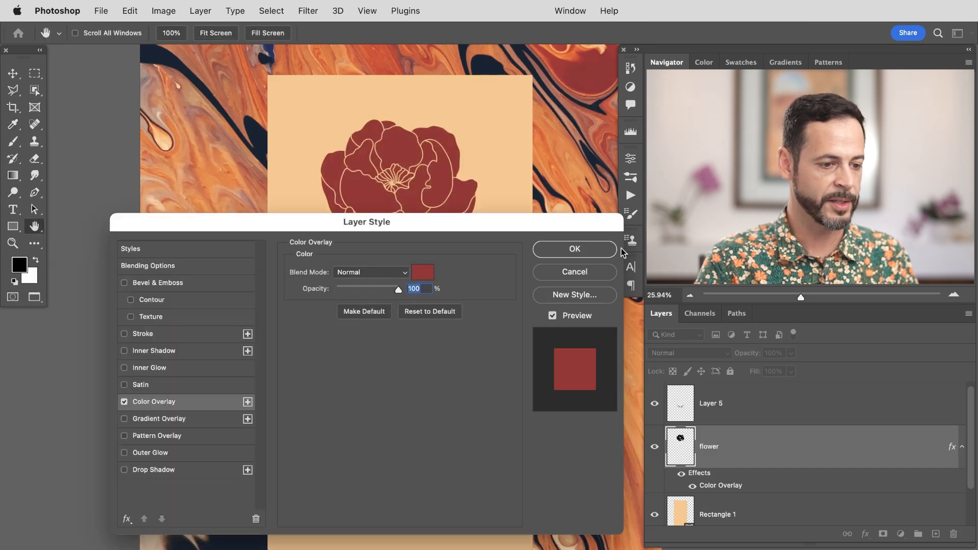
pyautogui.click(603, 252)
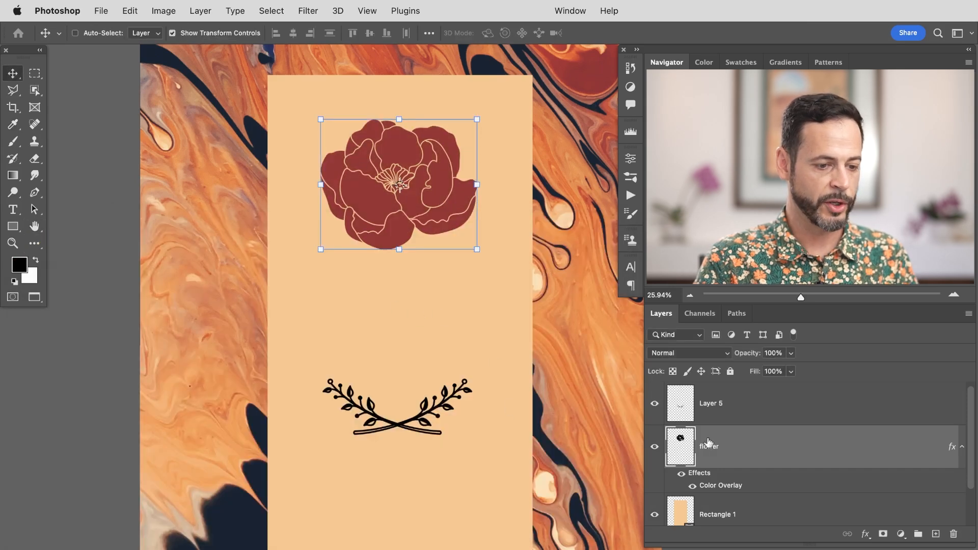
# Step: Add a Color Overlay to the flourishes layer, keeping the same dark red #a02f32
pyautogui.click(748, 419)
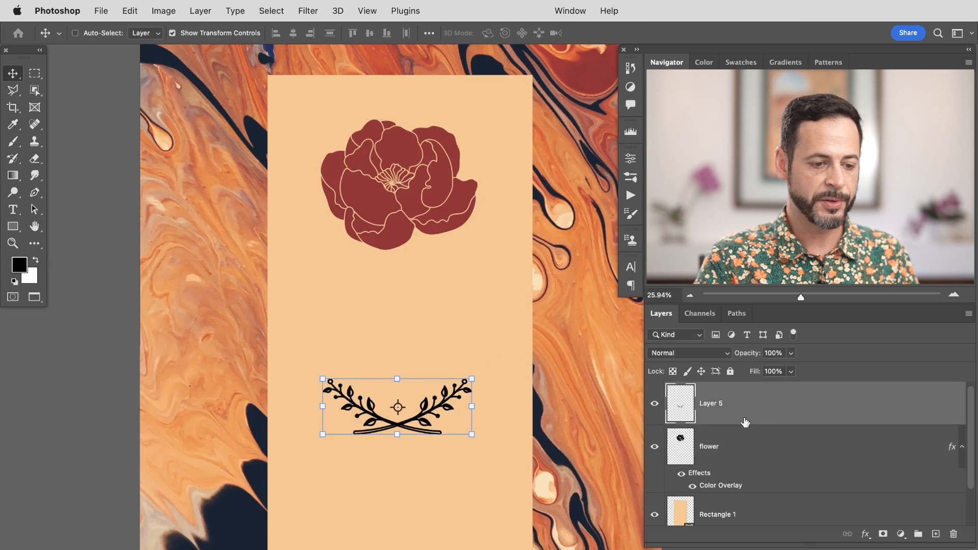
pyautogui.doubleClick(776, 409)
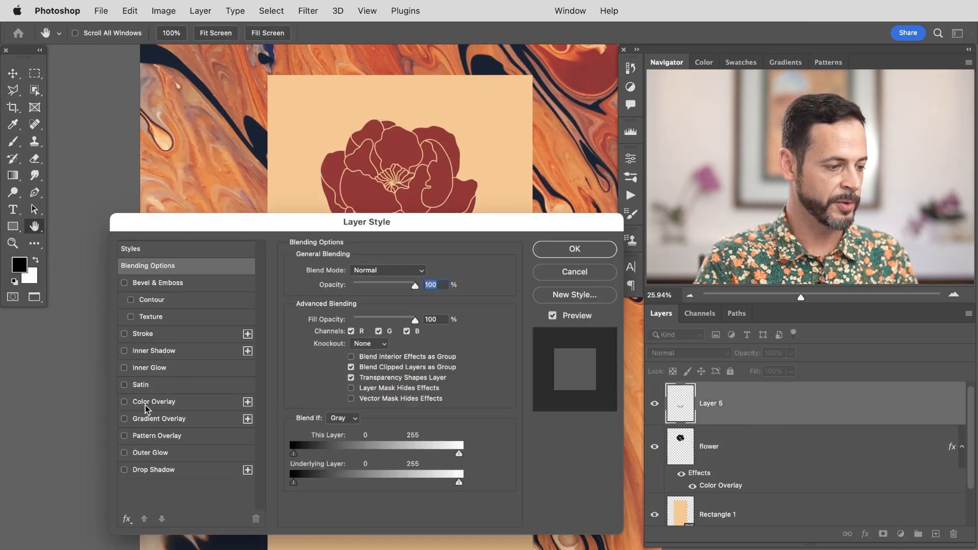
pyautogui.click(125, 403)
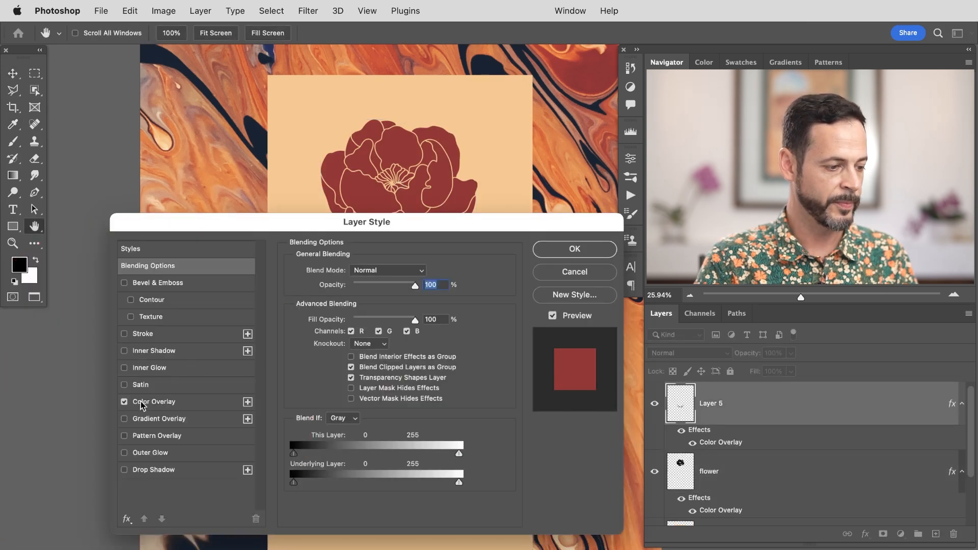
pyautogui.click(163, 405)
pyautogui.moveTo(477, 214); pyautogui.dragTo(460, 68)
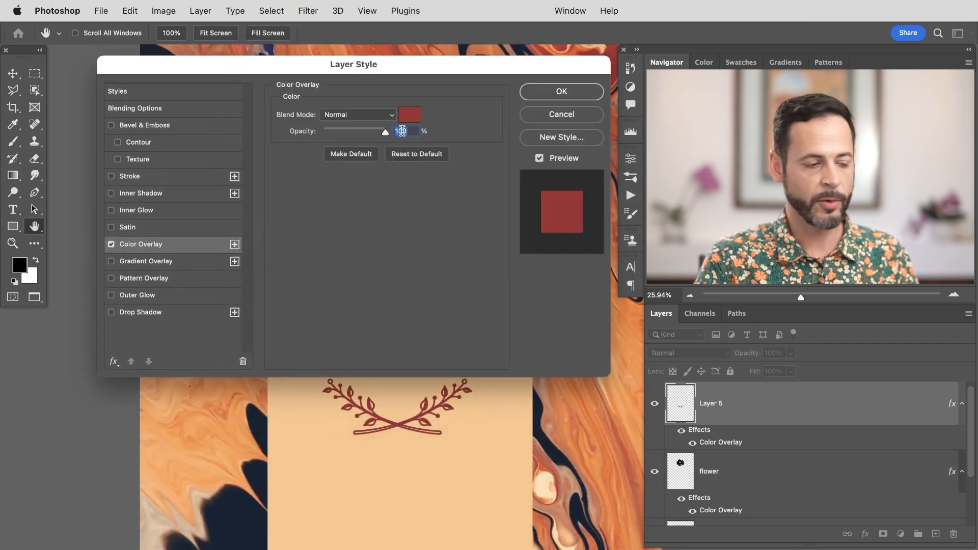
pyautogui.click(411, 116)
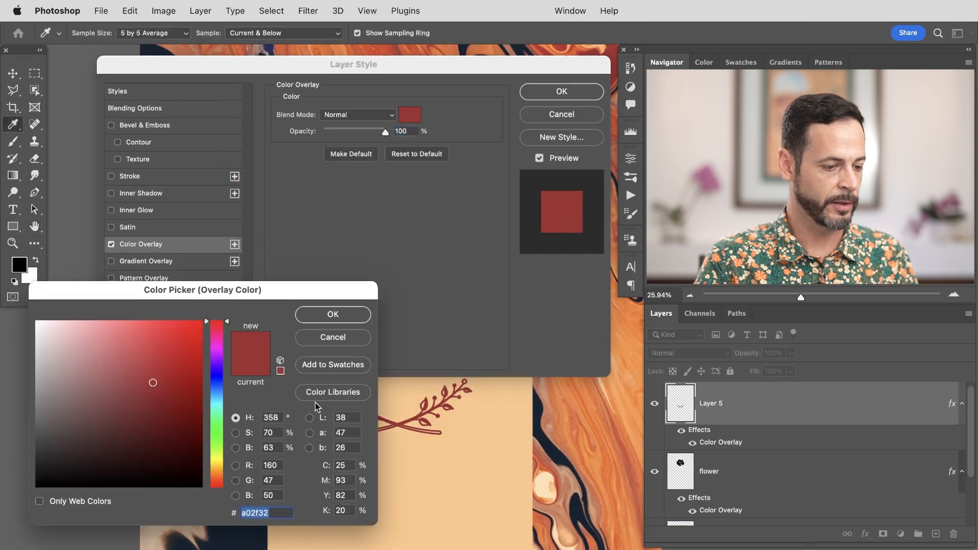
pyautogui.click(559, 462)
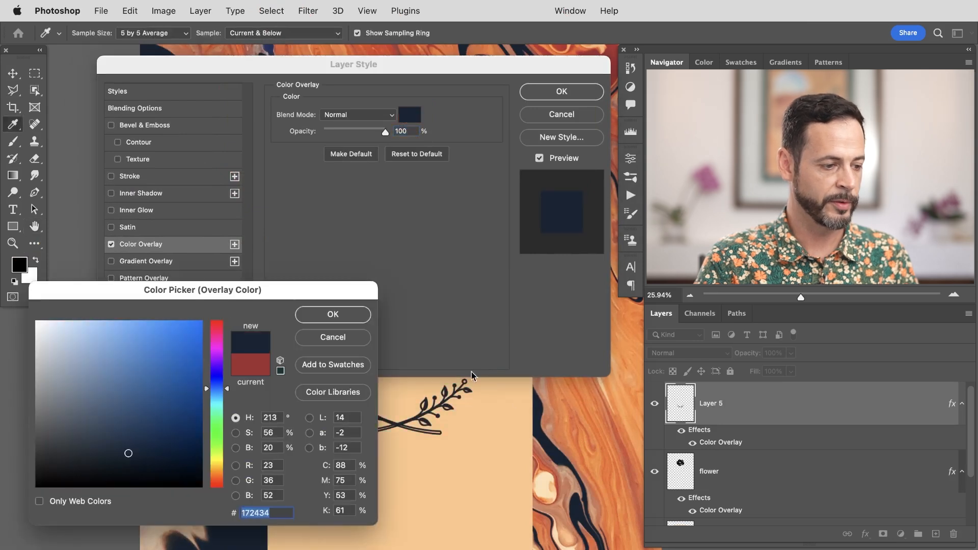
pyautogui.click(331, 337)
pyautogui.click(565, 94)
# Step: Collapse both layers' effect lists and move the flourishes slightly down and to the right on the label
pyautogui.moveTo(562, 302); pyautogui.dragTo(501, 345)
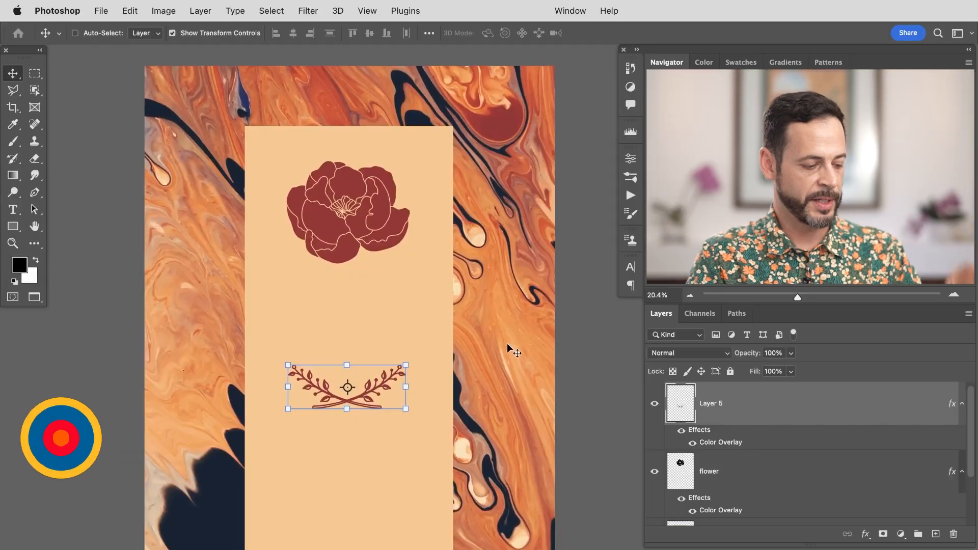
pyautogui.press('super+a')
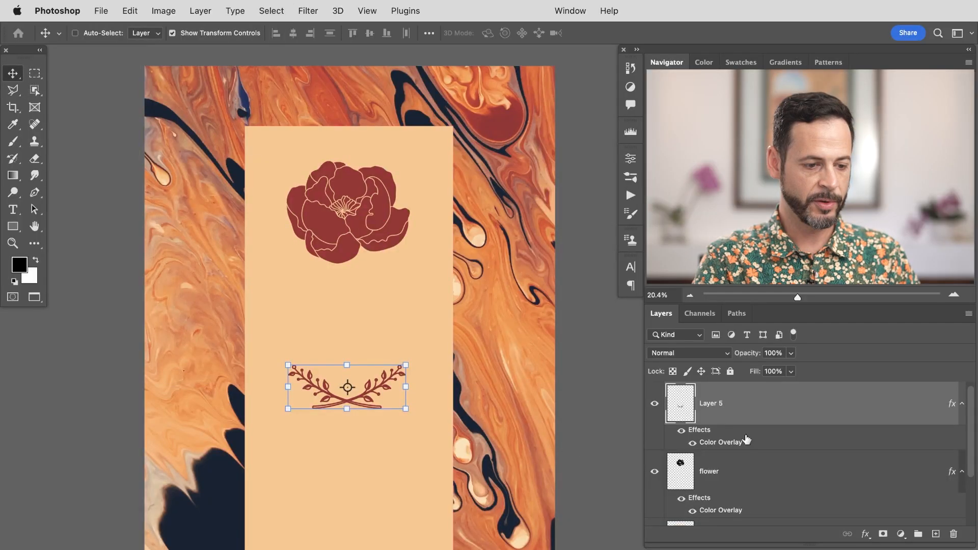
pyautogui.click(959, 403)
pyautogui.click(962, 445)
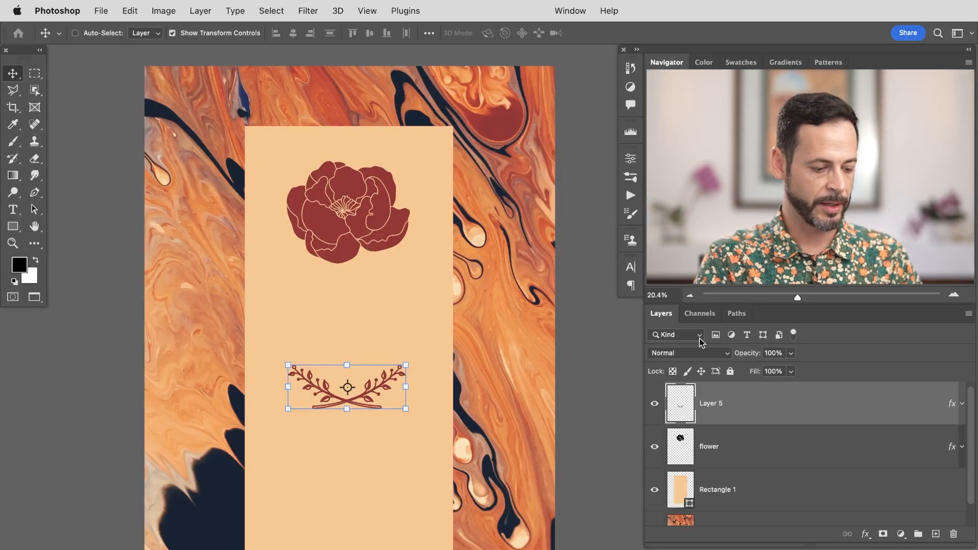
pyautogui.moveTo(384, 335); pyautogui.dragTo(441, 352)
pyautogui.click(765, 451)
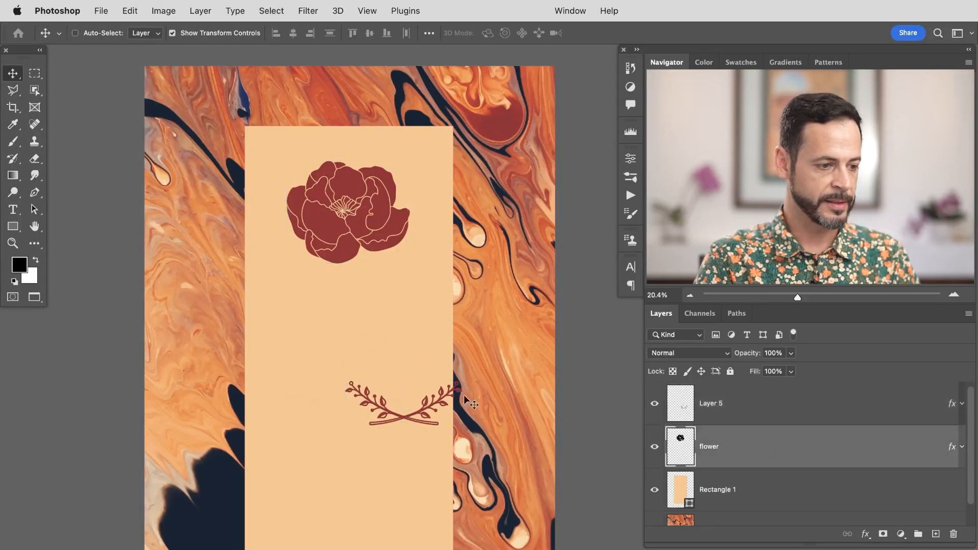
# Step: Try moving the flourishes and the peach label by hand on the canvas
pyautogui.moveTo(463, 398); pyautogui.dragTo(396, 381)
pyautogui.click(703, 489)
pyautogui.moveTo(497, 428); pyautogui.dragTo(467, 350)
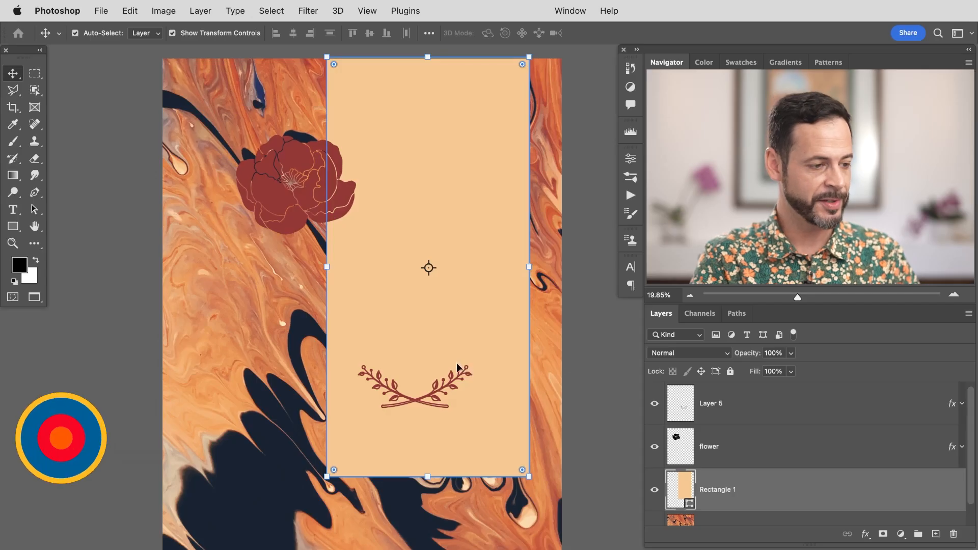
# Step: Hide the flower and flourishes layers and center the peach label horizontally and vertically on the whole canvas
pyautogui.press('super+a')
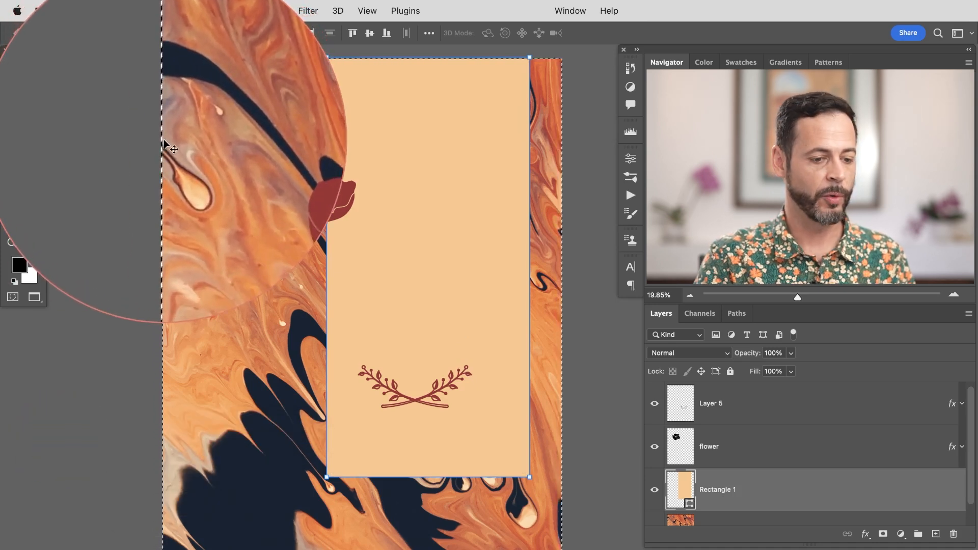
pyautogui.moveTo(655, 424); pyautogui.dragTo(654, 451)
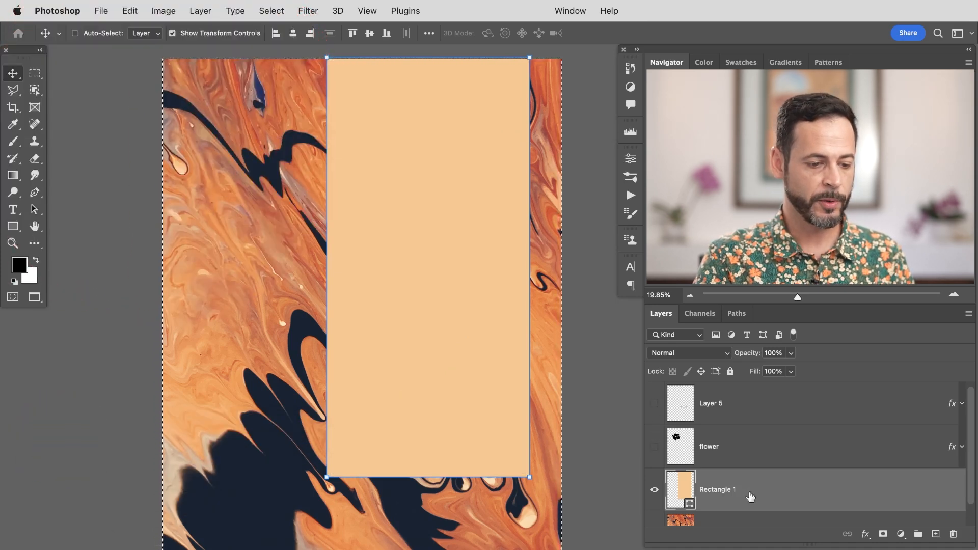
pyautogui.click(655, 487)
pyautogui.click(655, 487)
pyautogui.click(655, 487)
pyautogui.click(654, 487)
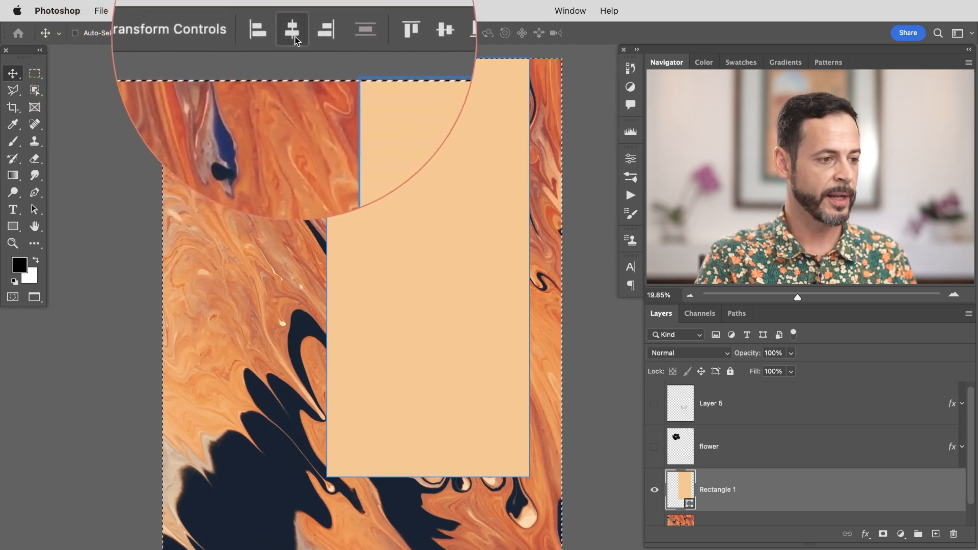
pyautogui.click(293, 38)
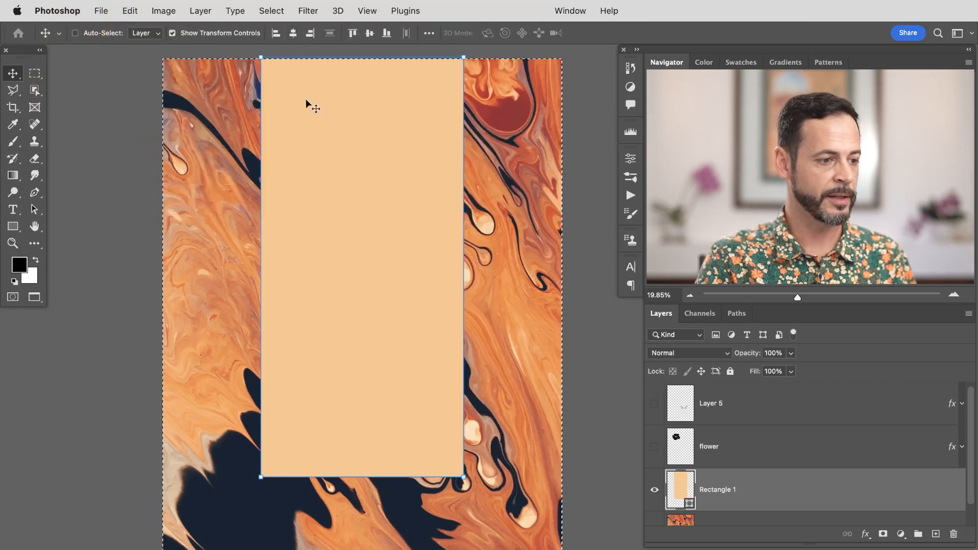
pyautogui.click(370, 34)
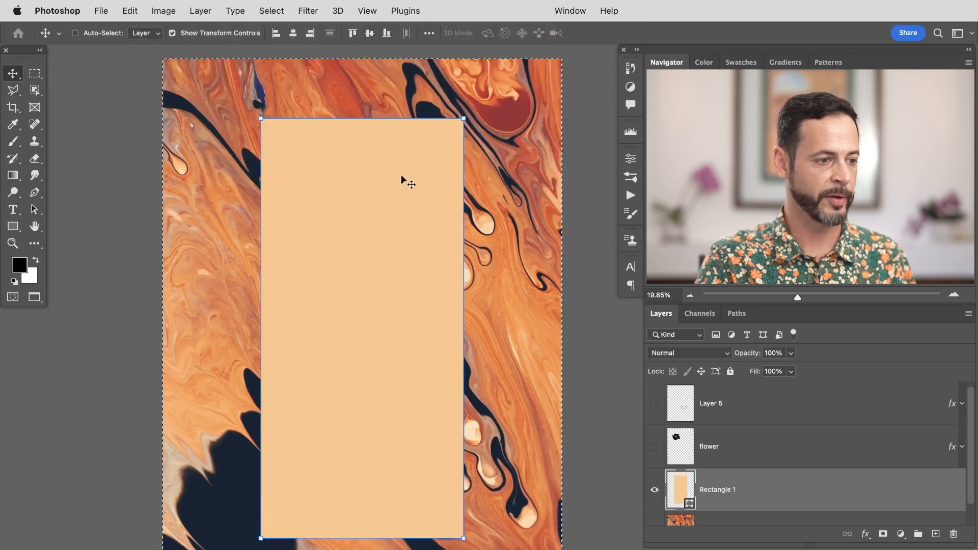
# Step: Try the other top, bottom, left and right alignment options on the label, then center it on the canvas again
pyautogui.click(353, 33)
pyautogui.click(370, 33)
pyautogui.click(387, 33)
pyautogui.click(372, 34)
pyautogui.click(356, 33)
pyautogui.click(370, 34)
pyautogui.click(385, 33)
pyautogui.click(275, 33)
pyautogui.click(293, 33)
pyautogui.click(310, 34)
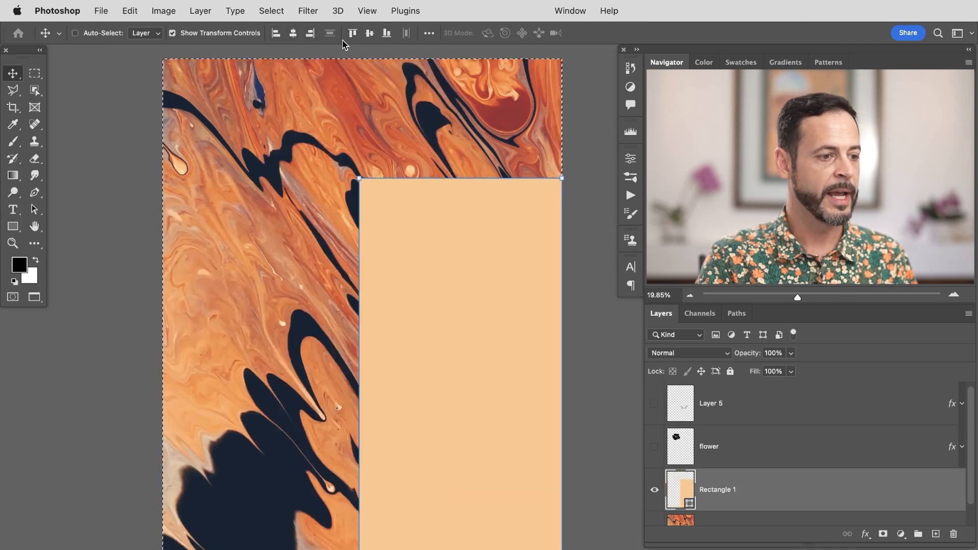
pyautogui.click(293, 34)
pyautogui.click(369, 33)
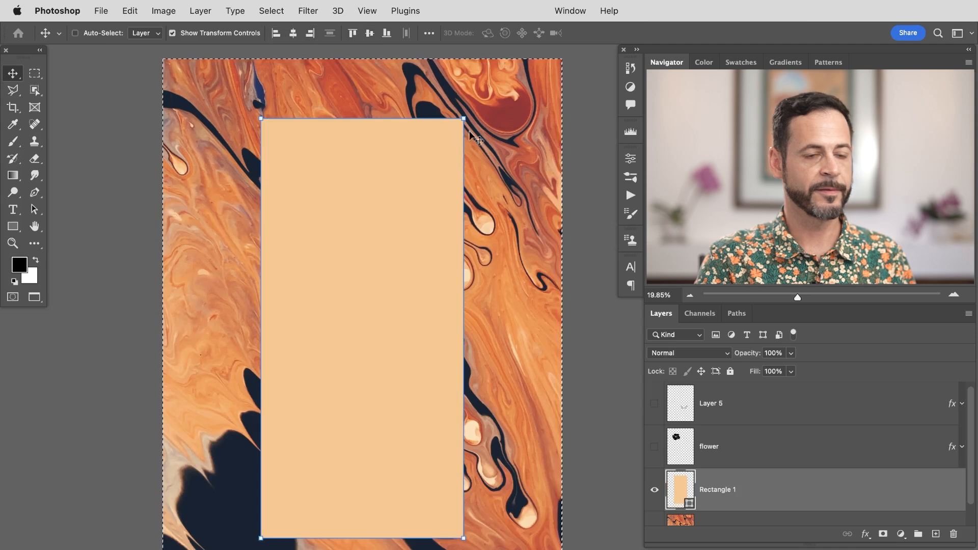
# Step: Draw a marquee selection, align the label to it, then re-center the label on the canvas
pyautogui.press('m')
pyautogui.moveTo(379, 89); pyautogui.dragTo(457, 150)
pyautogui.moveTo(434, 93); pyautogui.dragTo(537, 309)
pyautogui.press('v')
pyautogui.click(294, 34)
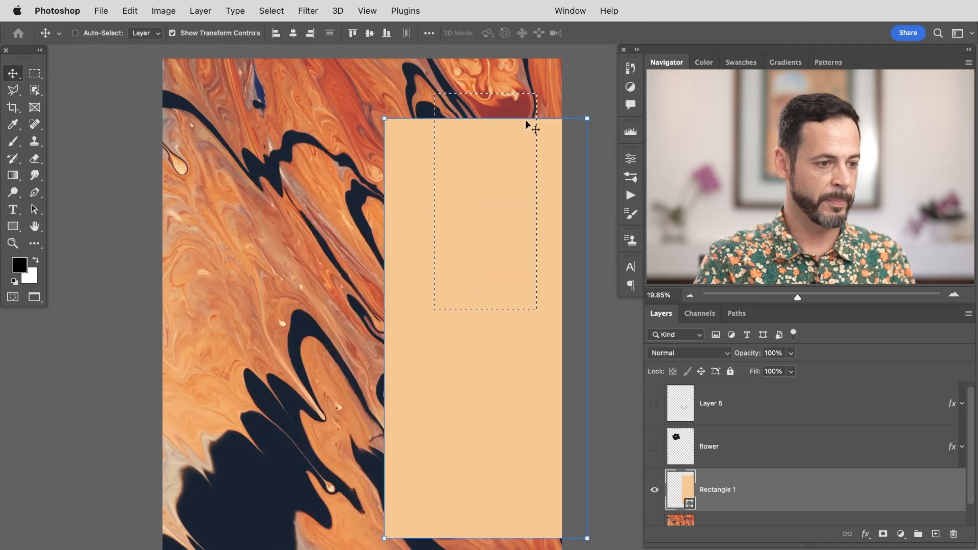
pyautogui.click(369, 33)
pyautogui.moveTo(487, 283); pyautogui.dragTo(340, 400)
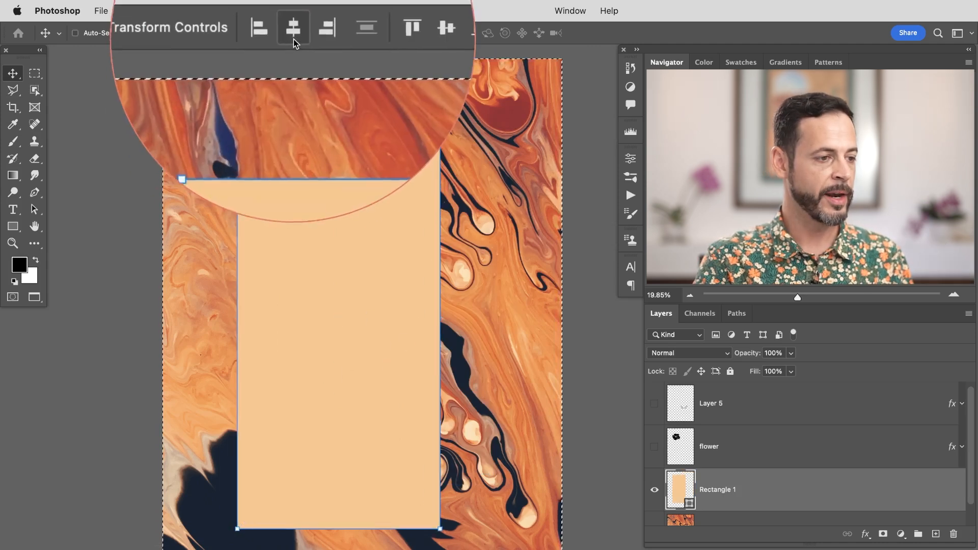
pyautogui.click(294, 39)
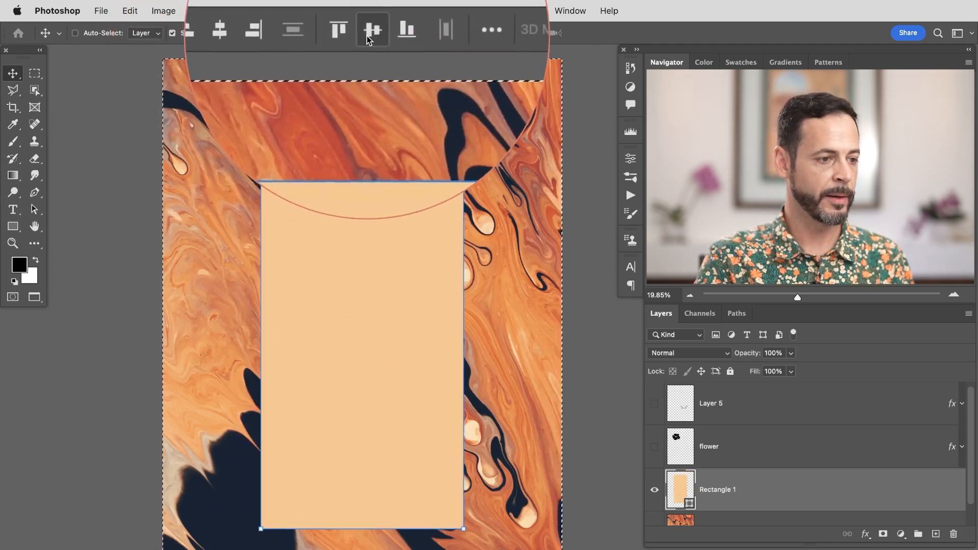
pyautogui.click(367, 36)
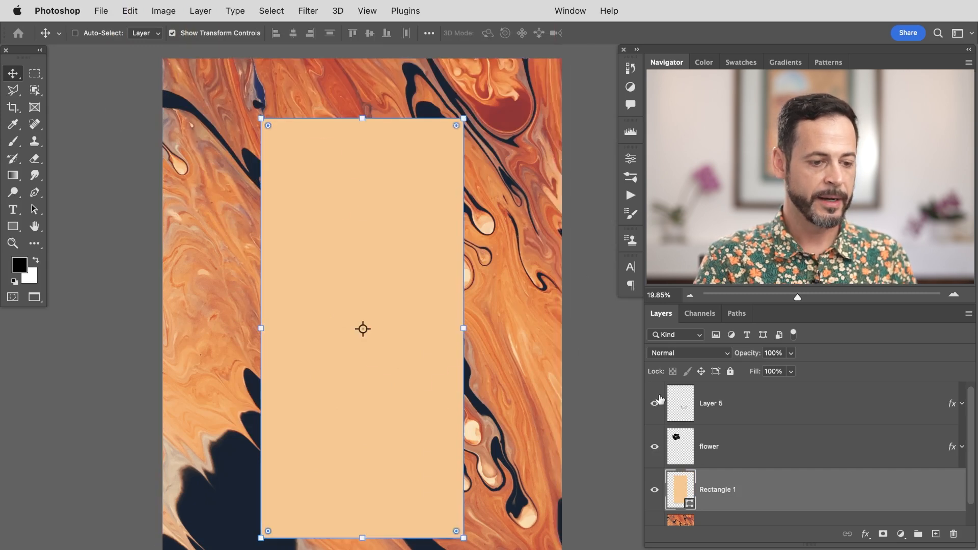
# Step: Show the flower and flourishes layers and center each of them horizontally on the canvas
pyautogui.click(734, 441)
pyautogui.click(739, 422)
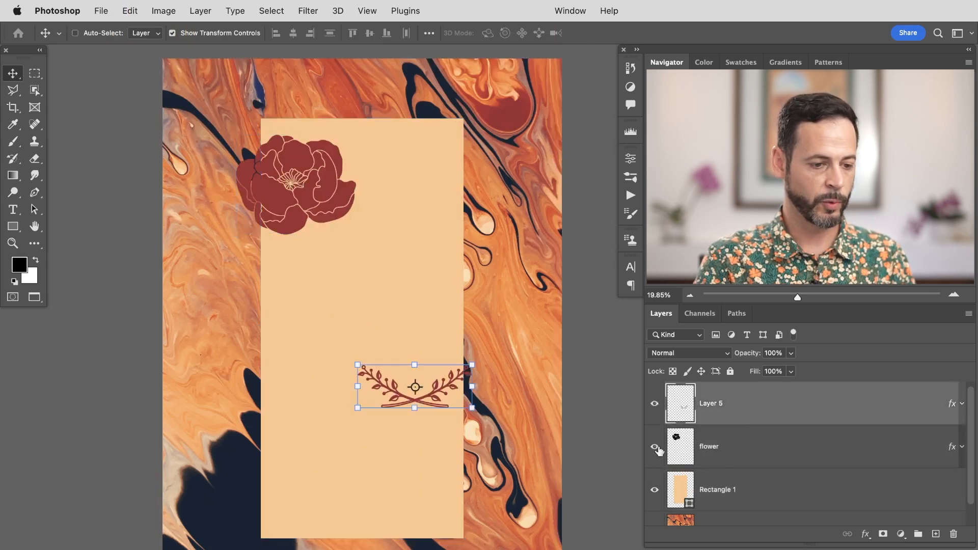
pyautogui.click(723, 447)
pyautogui.press('super+a')
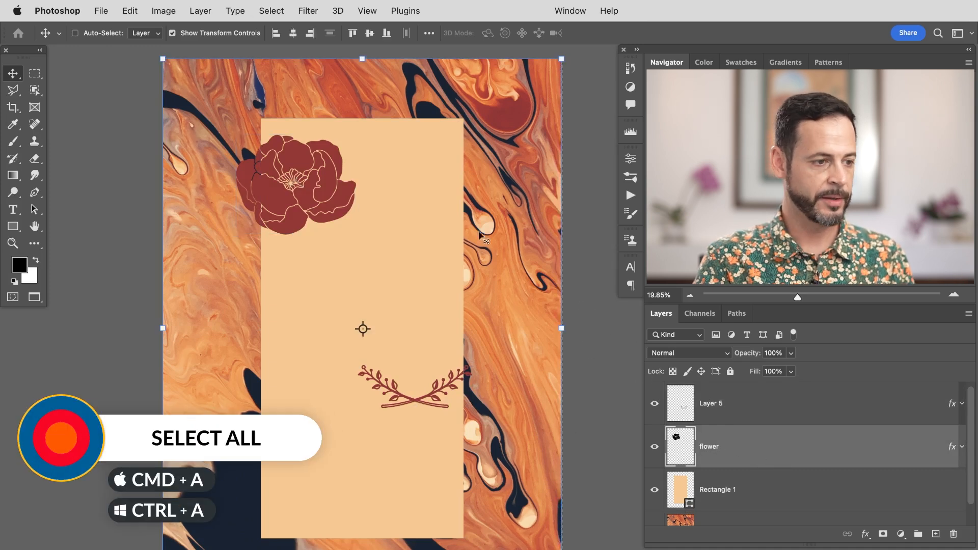
pyautogui.click(294, 35)
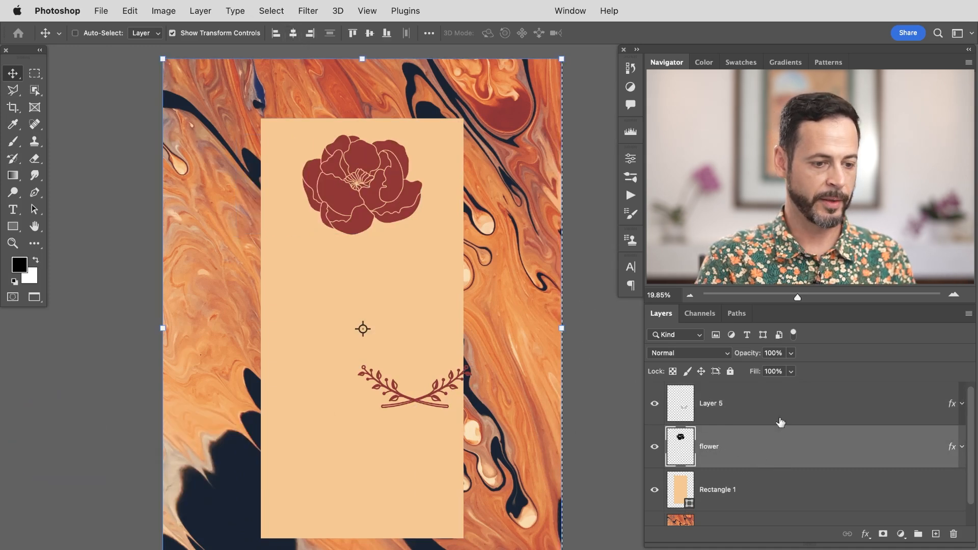
pyautogui.click(781, 413)
pyautogui.click(292, 33)
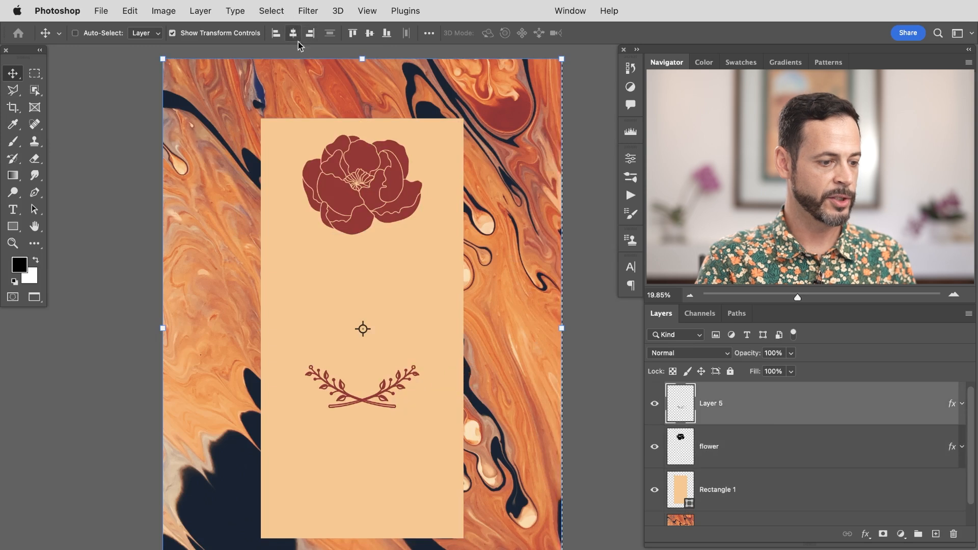
# Step: Move the flower down and the flourishes up on the peach label
pyautogui.click(746, 444)
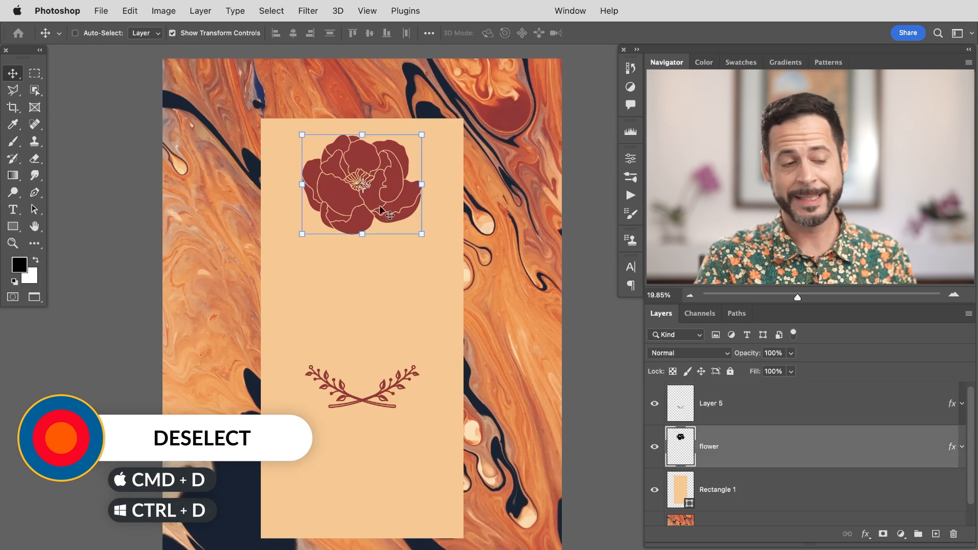
pyautogui.moveTo(394, 190); pyautogui.dragTo(403, 243)
pyautogui.click(753, 405)
pyautogui.moveTo(473, 401); pyautogui.dragTo(478, 367)
# Step: Add a point text layer reading 'CLAY MASK' below the flower
pyautogui.click(721, 445)
pyautogui.press('t')
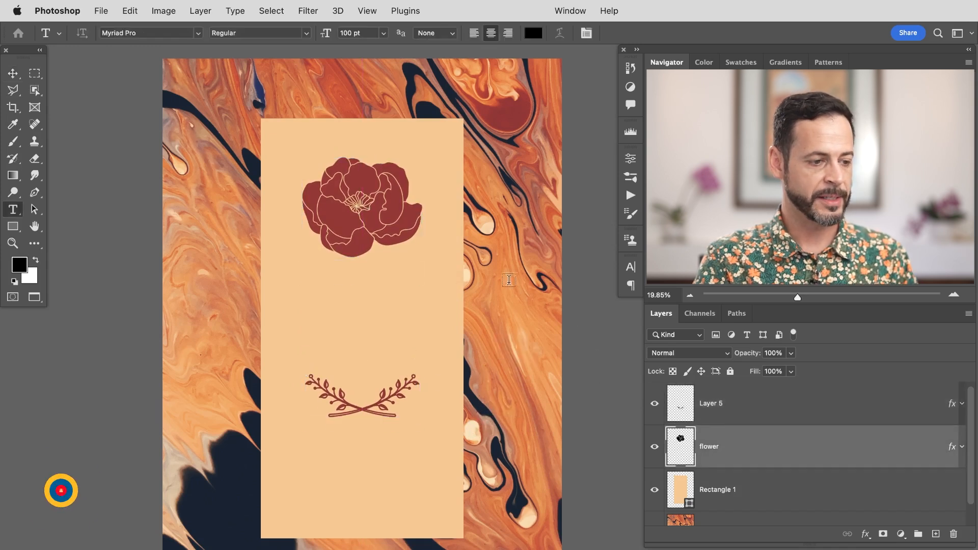
pyautogui.click(317, 284)
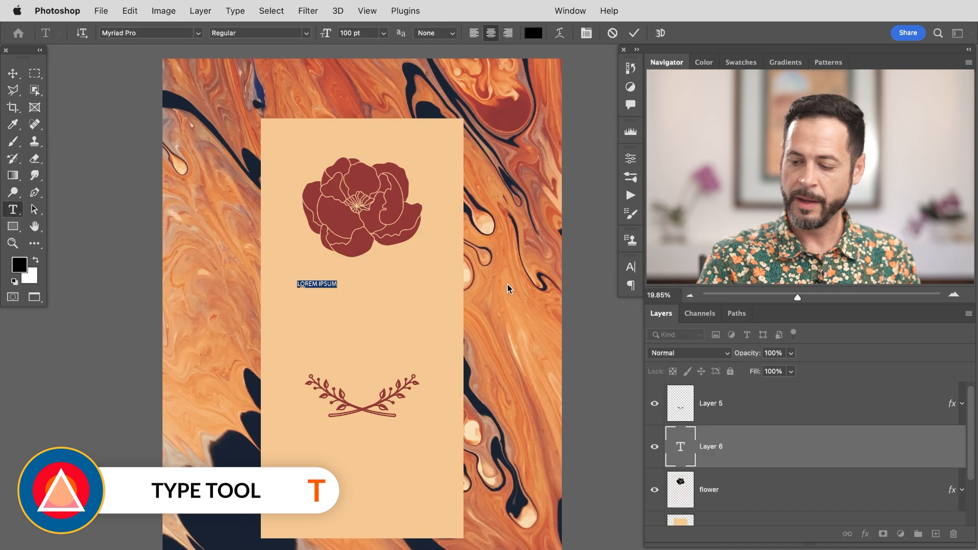
pyautogui.press('BackSpace')
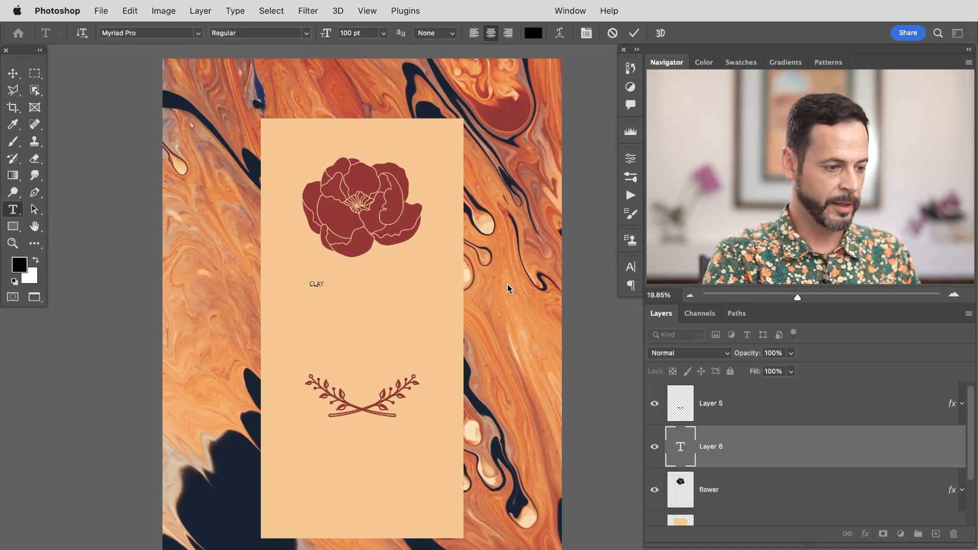
pyautogui.write('CLAY MAS')
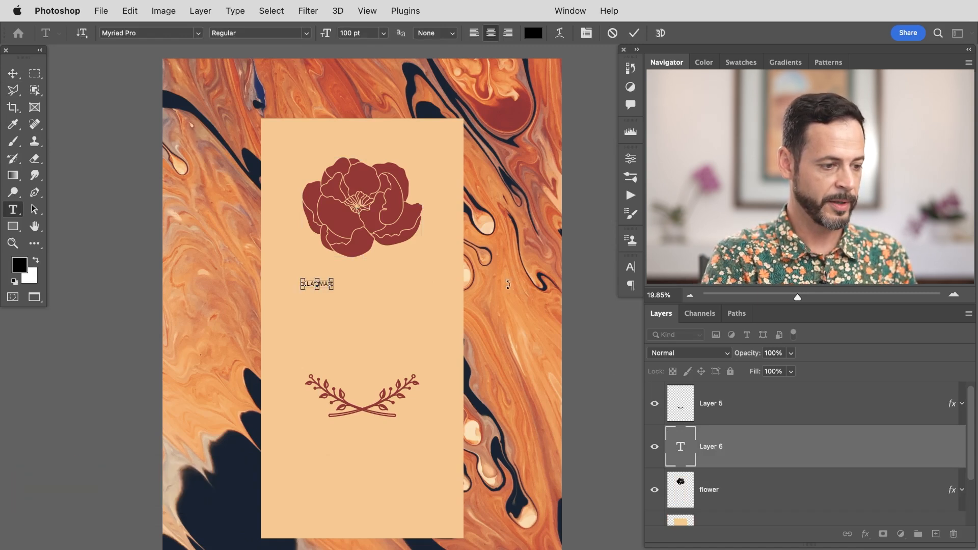
pyautogui.click(509, 288)
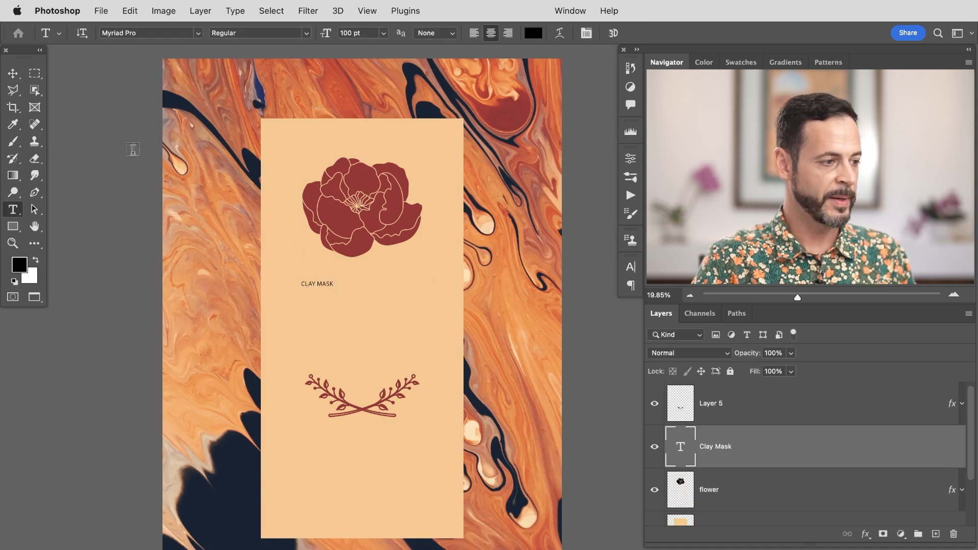
# Step: Open the Character panel, close the Paragraph panel, and set the text size to 276 pt
pyautogui.click(567, 10)
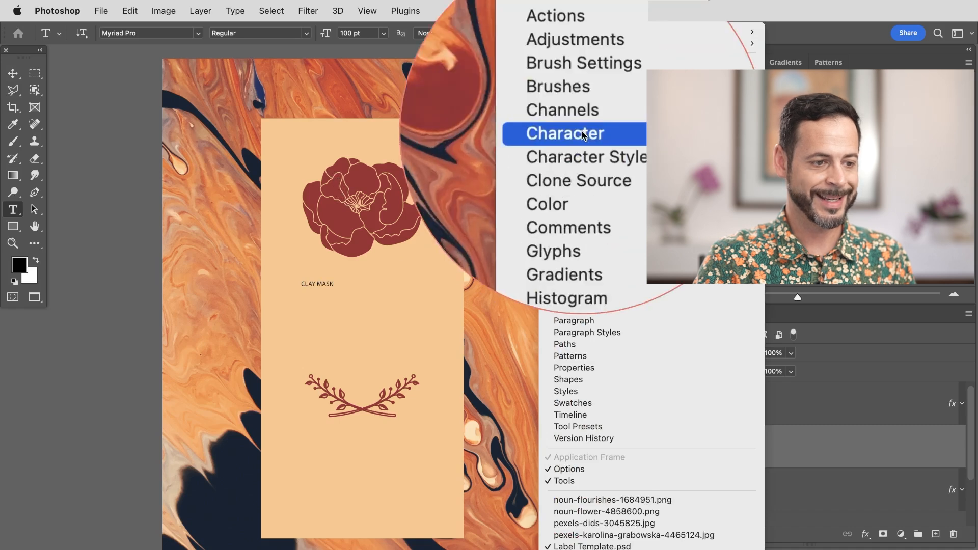
pyautogui.click(583, 133)
pyautogui.moveTo(500, 262); pyautogui.dragTo(84, 66)
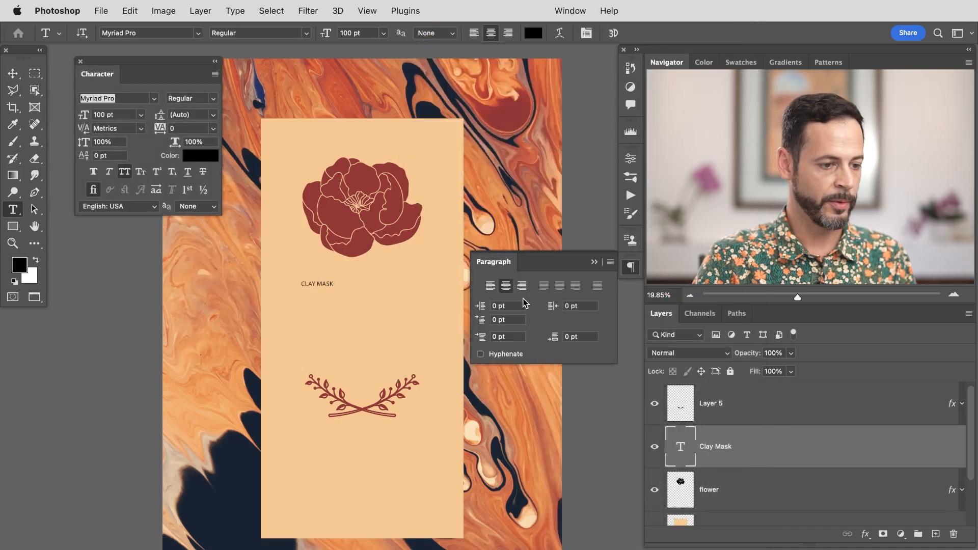
pyautogui.click(633, 272)
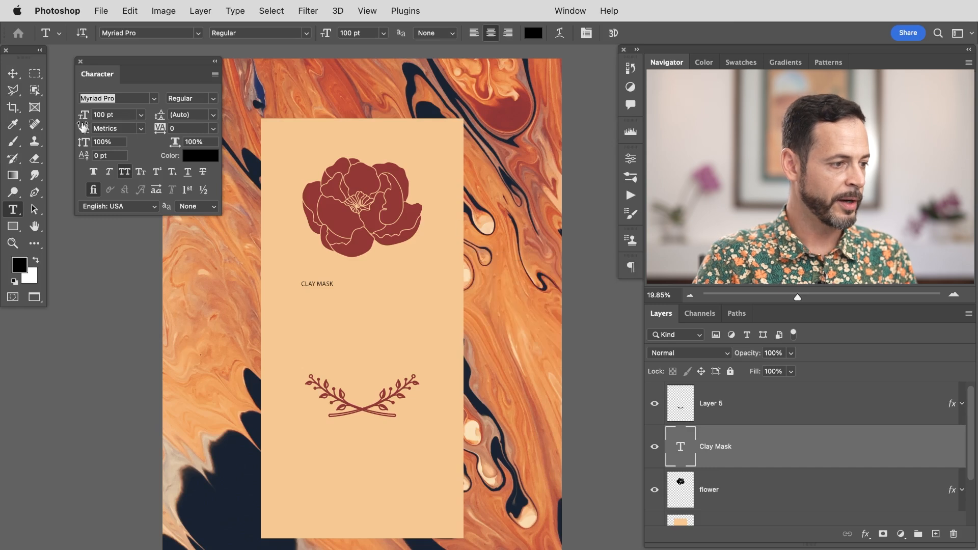
pyautogui.moveTo(84, 116); pyautogui.dragTo(203, 128)
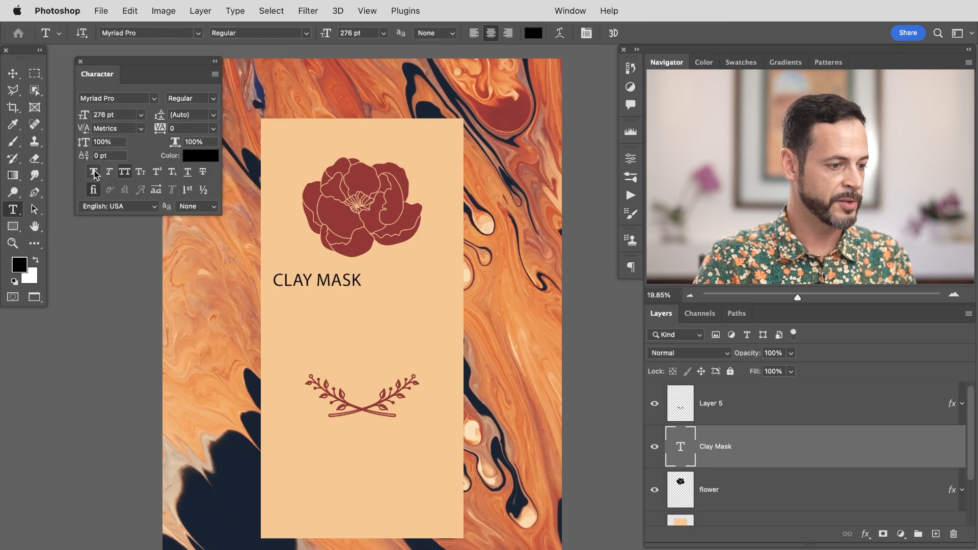
# Step: Set the font style to Myriad Pro Black and sample the flower's dark red as the text color
pyautogui.click(212, 102)
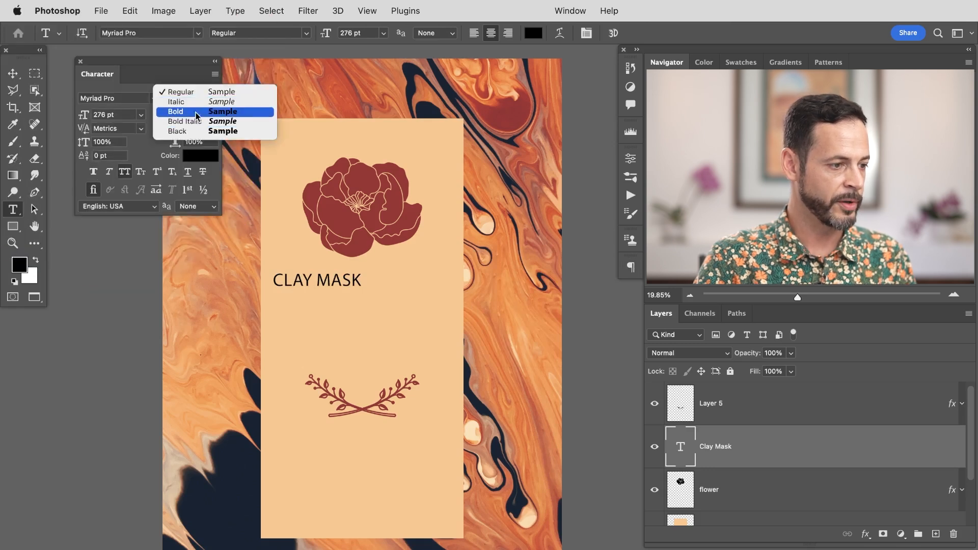
pyautogui.click(187, 132)
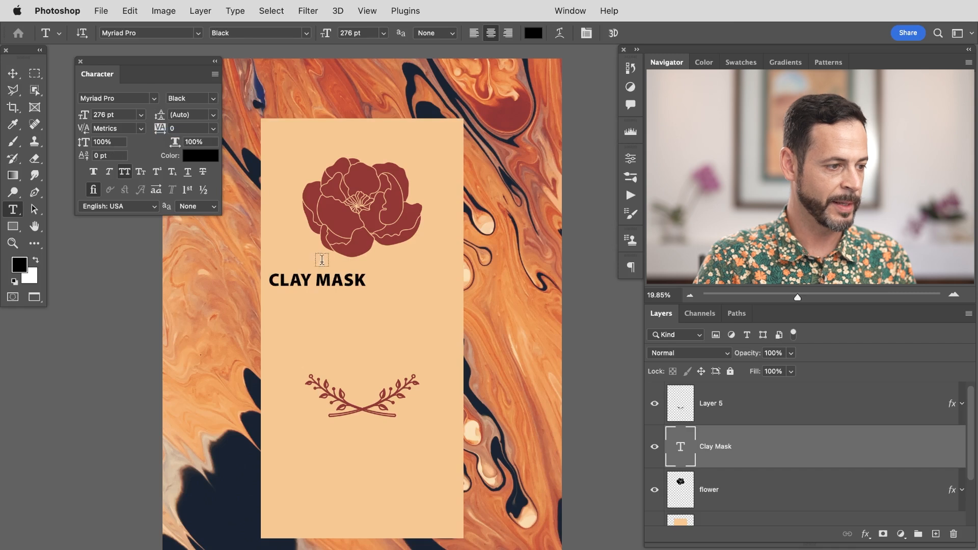
pyautogui.click(203, 157)
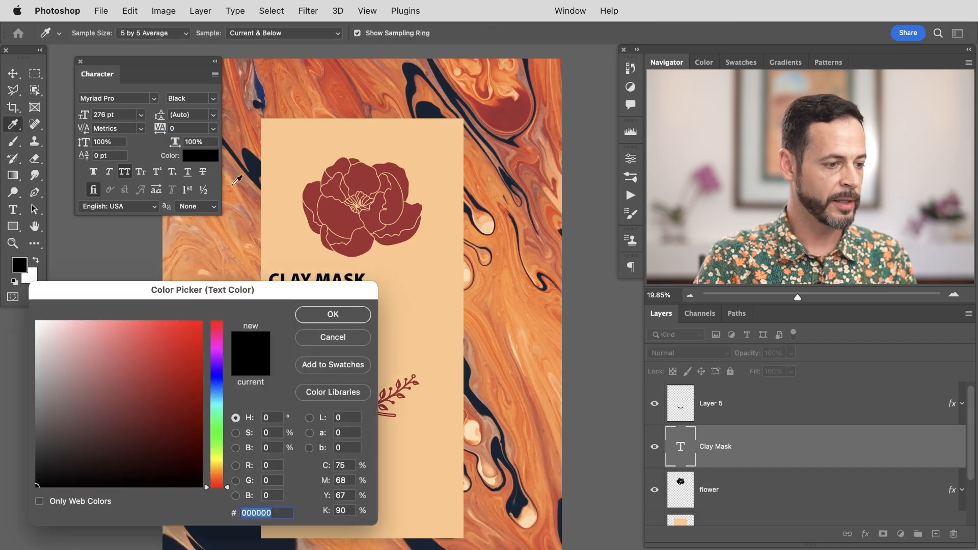
pyautogui.click(334, 210)
pyautogui.click(333, 313)
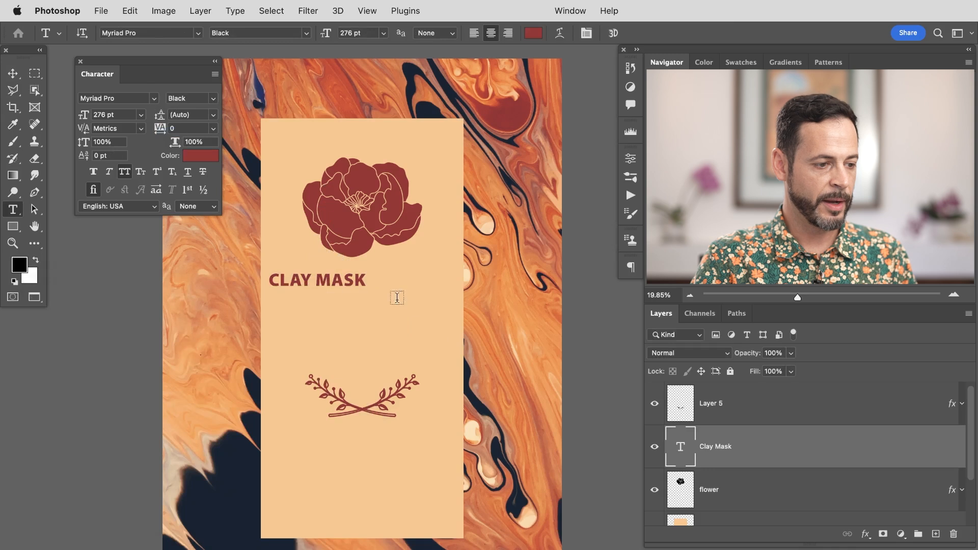
# Step: Center the 'CLAY MASK' text horizontally on the canvas and move it slightly down
pyautogui.press('super+a')
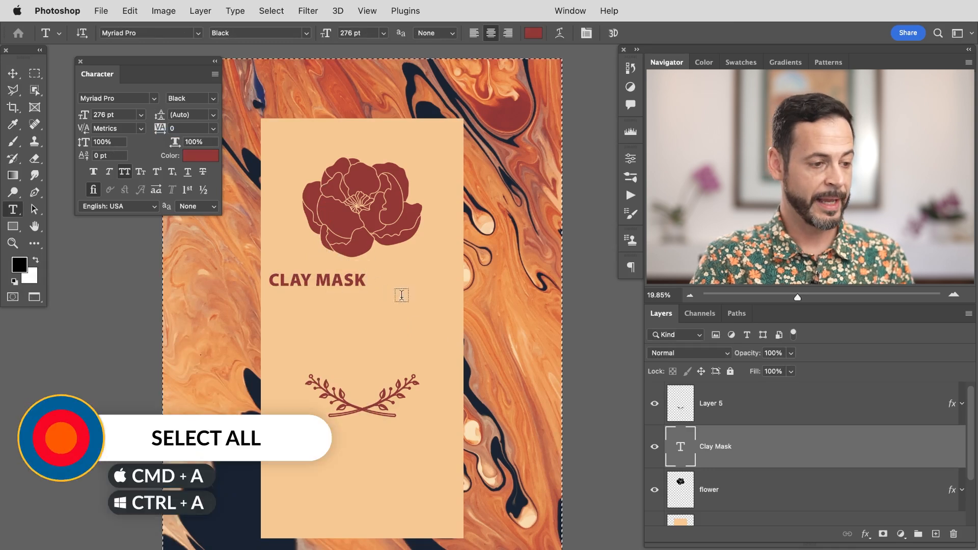
pyautogui.press('v')
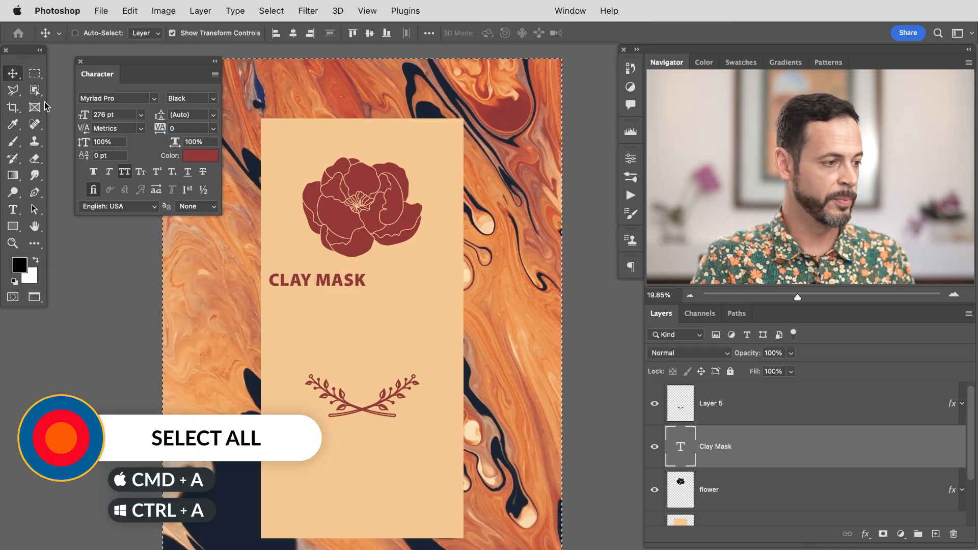
pyautogui.click(293, 34)
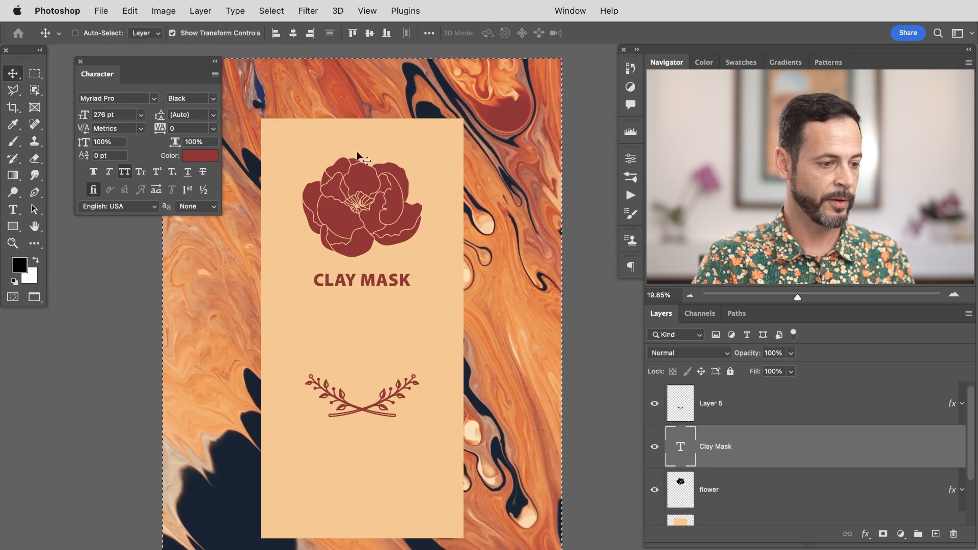
pyautogui.press('super+d')
pyautogui.moveTo(422, 330); pyautogui.dragTo(405, 360)
# Step: Duplicate the 'CLAY MASK' text layer and replace the copy's text with 'ROSE HIPS AND EUCALYPTUS'
pyautogui.press('super+j')
pyautogui.doubleClick(681, 445)
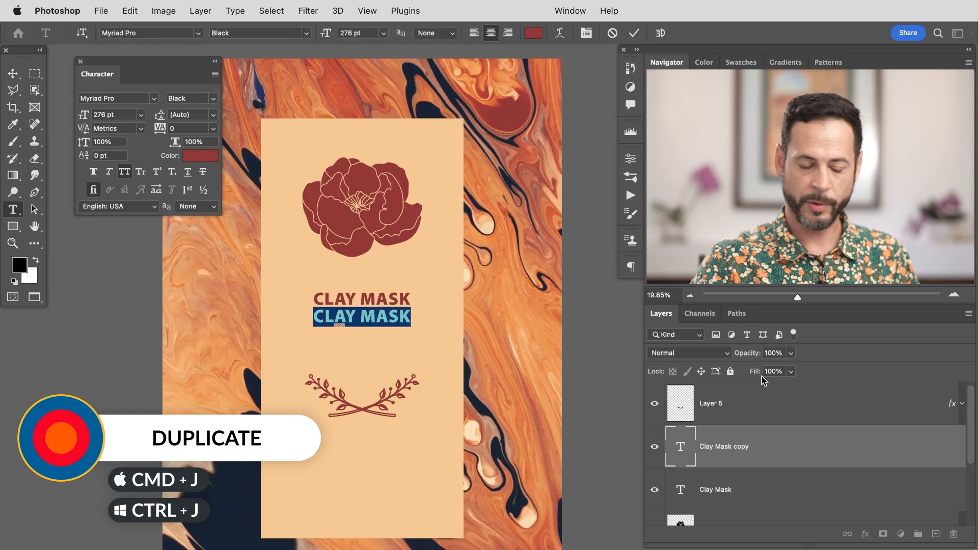
pyautogui.write('ROSE')
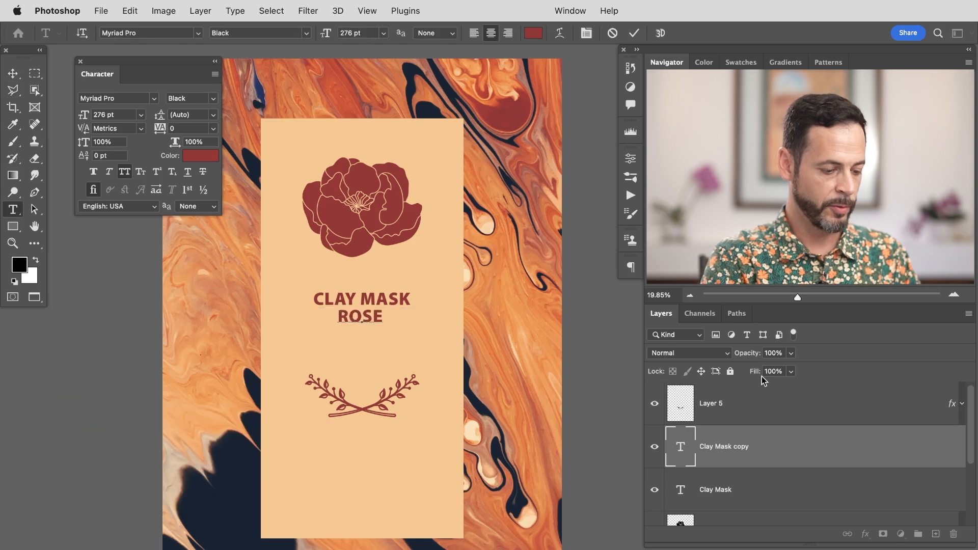
pyautogui.write(' HIPS AN')
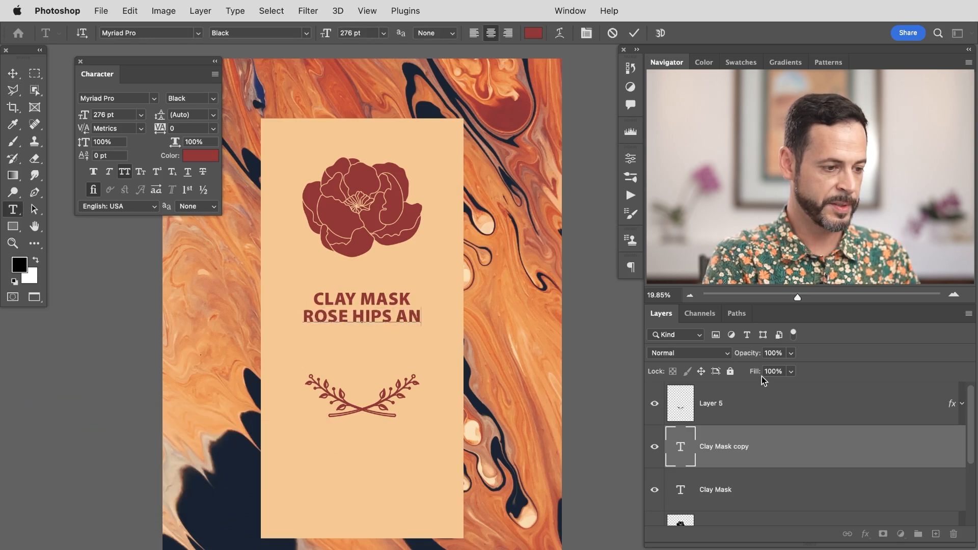
pyautogui.write('D EU')
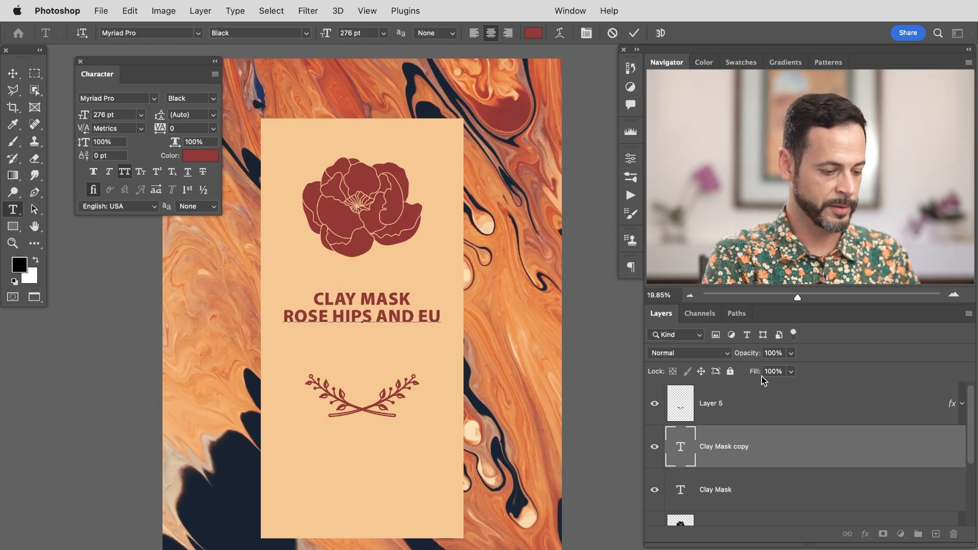
pyautogui.write('CALYPTUS')
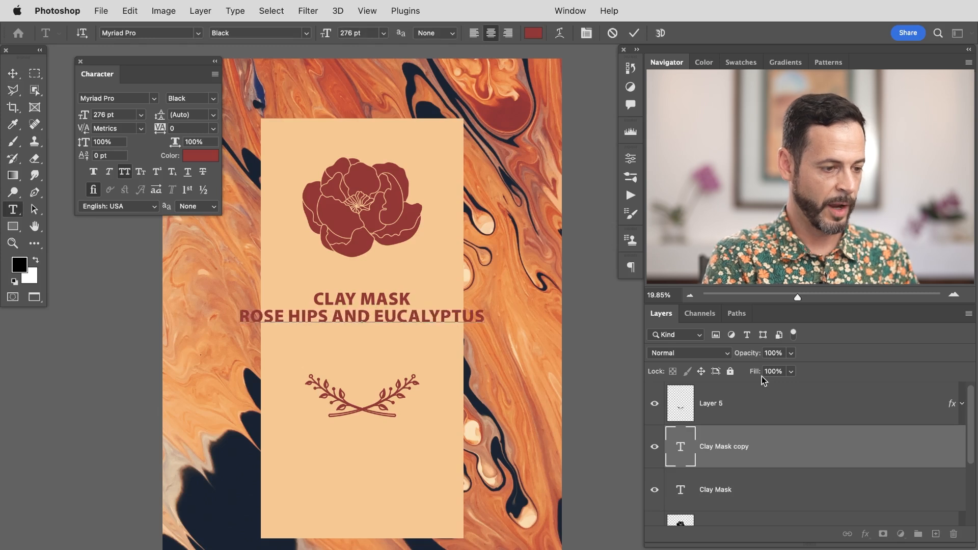
pyautogui.press('super+Return')
pyautogui.press('v')
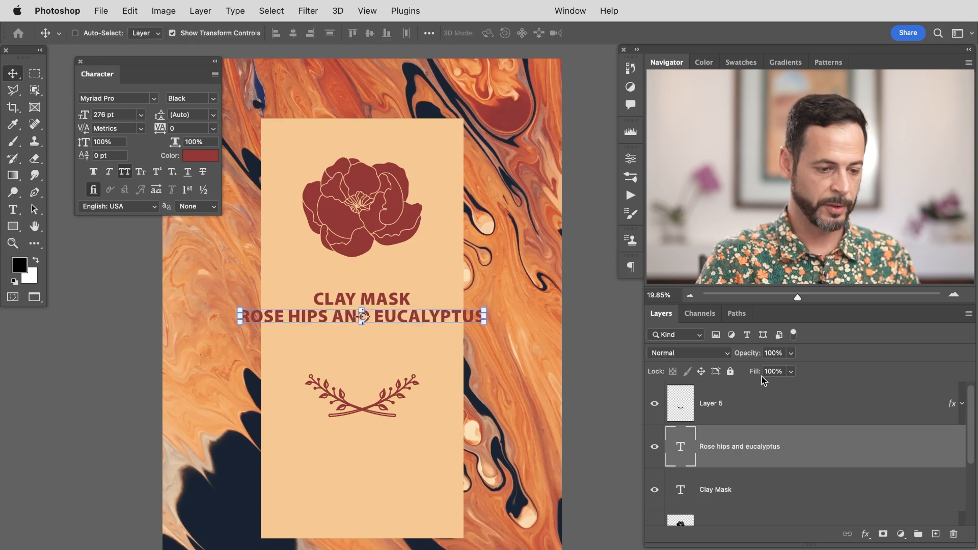
# Step: Break the 'ROSE HIPS AND EUCALYPTUS' text into two lines after 'AND'
pyautogui.doubleClick(680, 447)
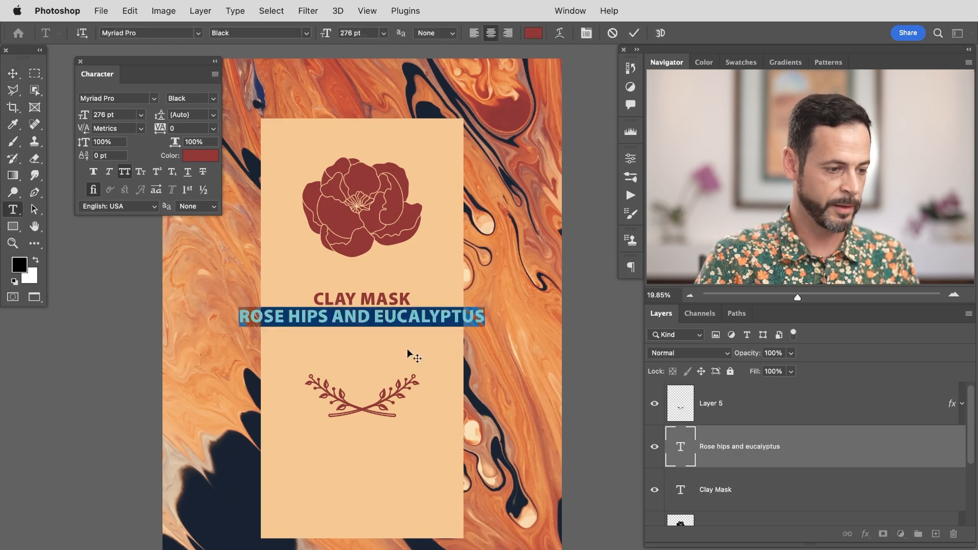
pyautogui.click(397, 320)
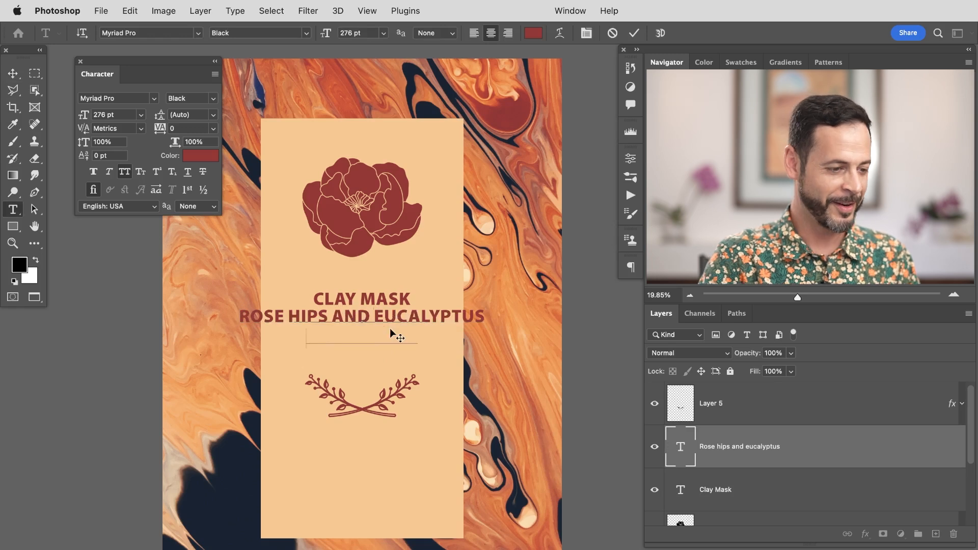
pyautogui.press('Return')
pyautogui.hotkey('ctrl', 'Return')
pyautogui.press('v')
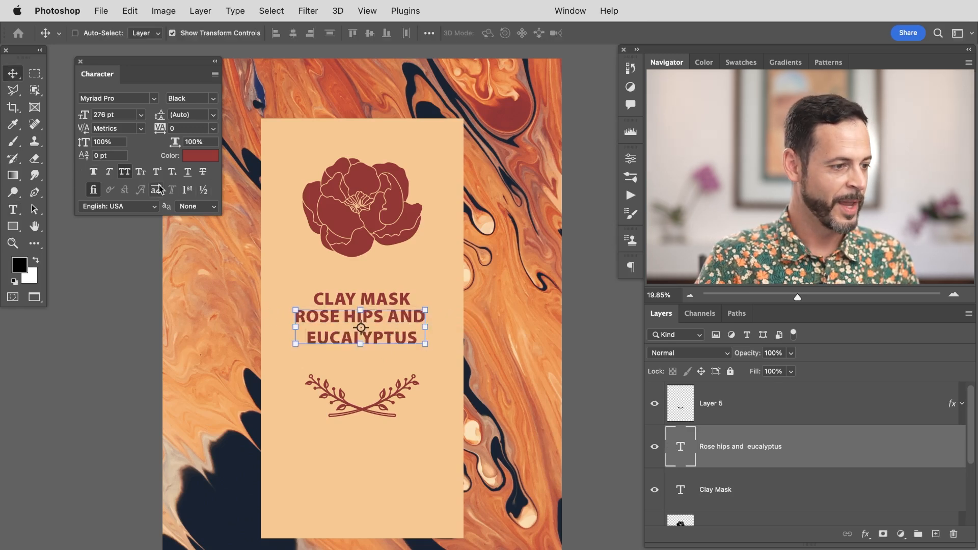
# Step: Change the subtitle's font style to Myriad Pro Regular after briefly trying Italic
pyautogui.click(211, 100)
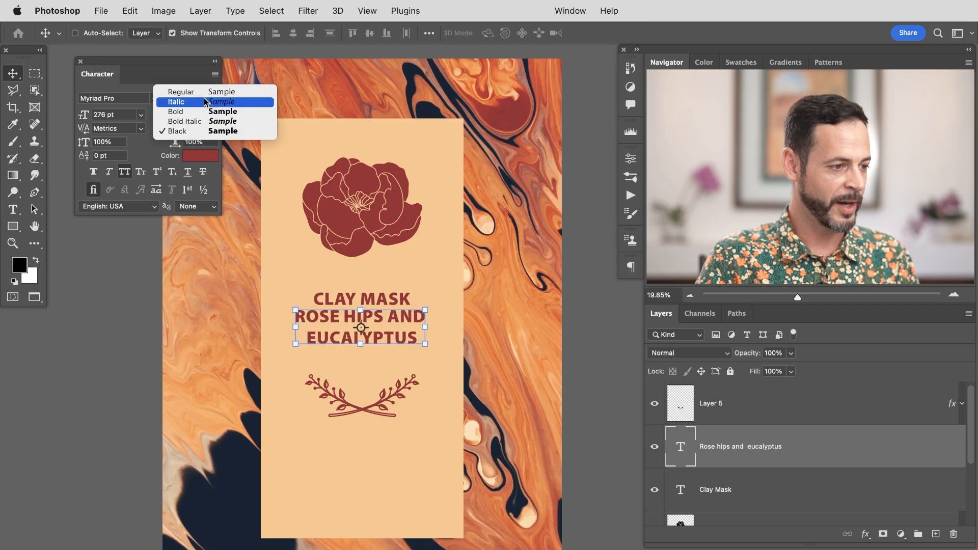
pyautogui.click(205, 102)
pyautogui.click(210, 99)
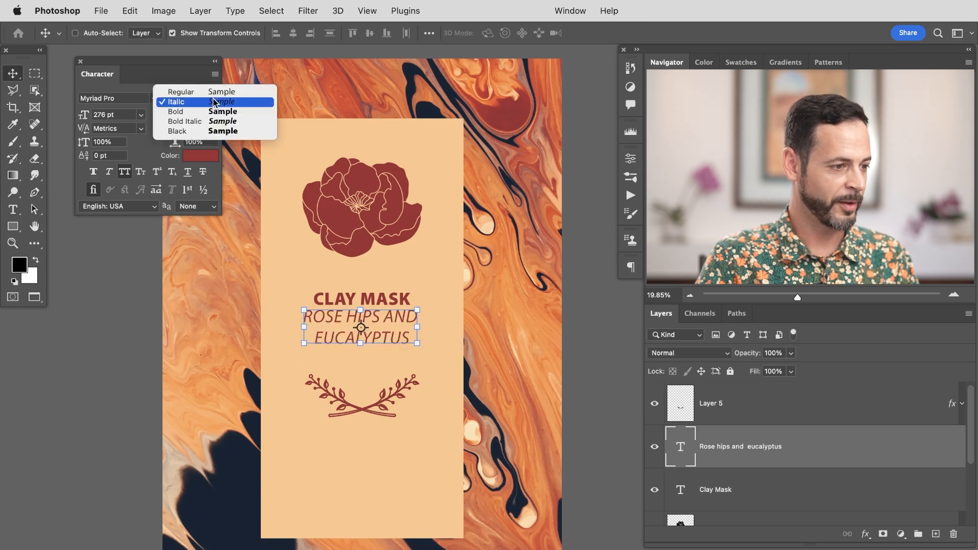
pyautogui.click(188, 90)
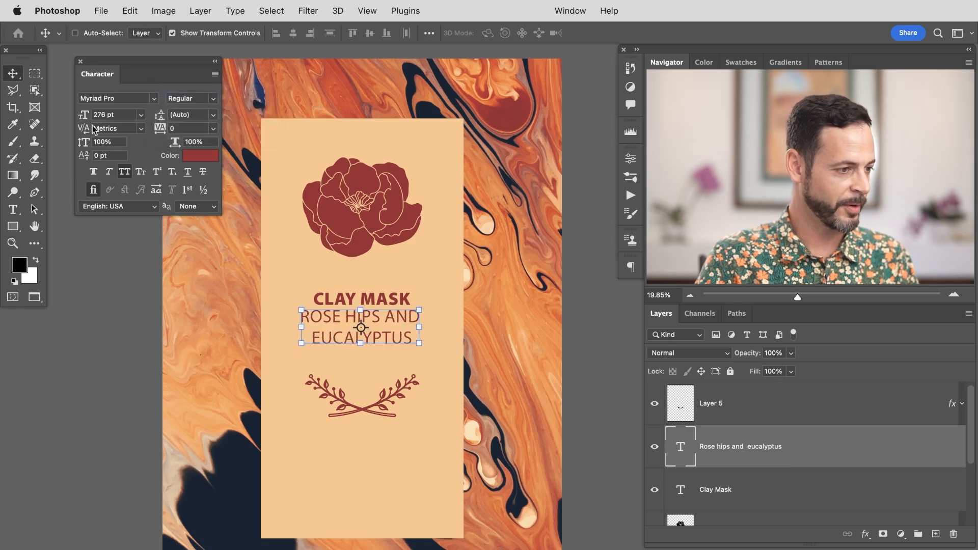
# Step: Resize the two-line subtitle text to 180 pt
pyautogui.click(122, 114)
pyautogui.write('120')
pyautogui.press('Return')
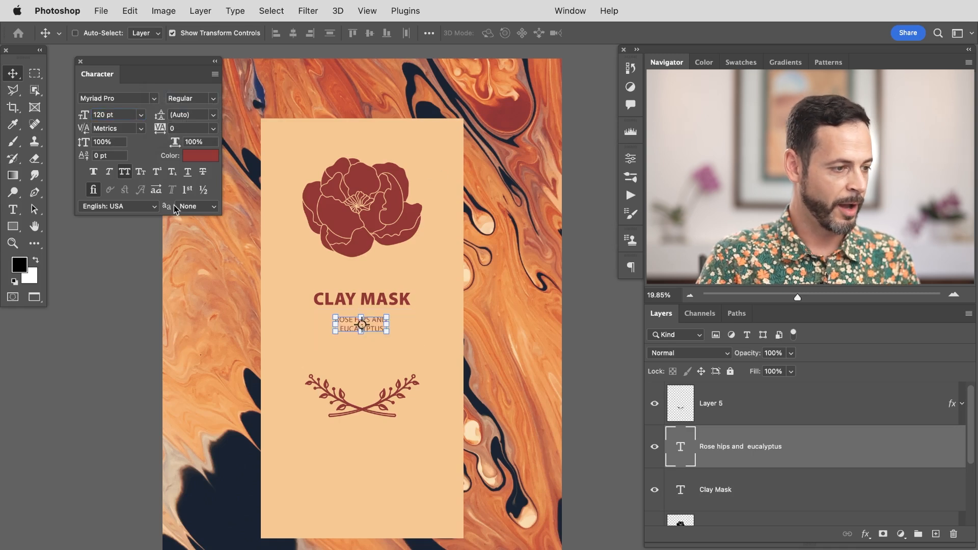
pyautogui.moveTo(84, 115); pyautogui.dragTo(94, 119)
pyautogui.press('super+h')
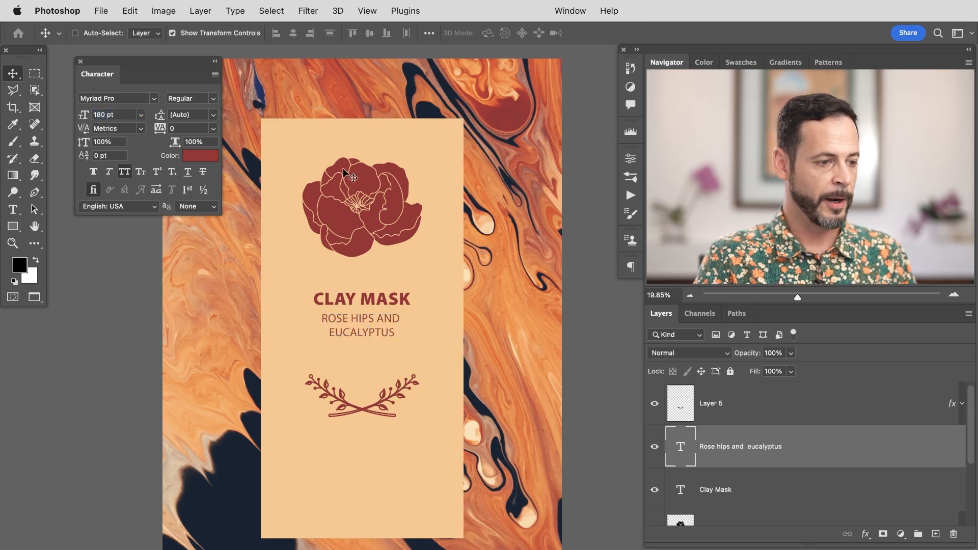
# Step: Duplicate the 'CLAY MASK' layer and move the copy above the flower
pyautogui.click(751, 494)
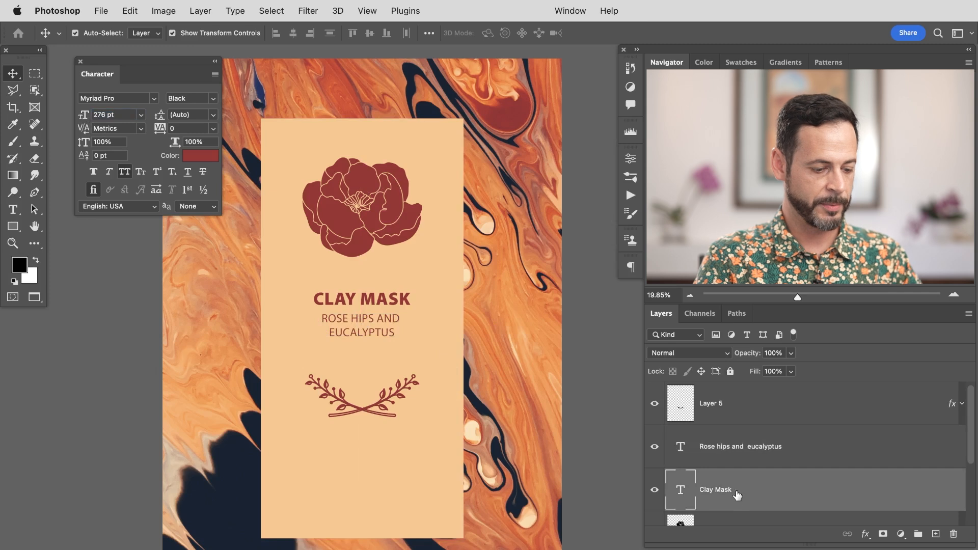
pyautogui.press('super+j')
pyautogui.moveTo(421, 462); pyautogui.dragTo(433, 333)
# Step: Replace the text of the copy above the flower with 'LIVELY'
pyautogui.doubleClick(683, 489)
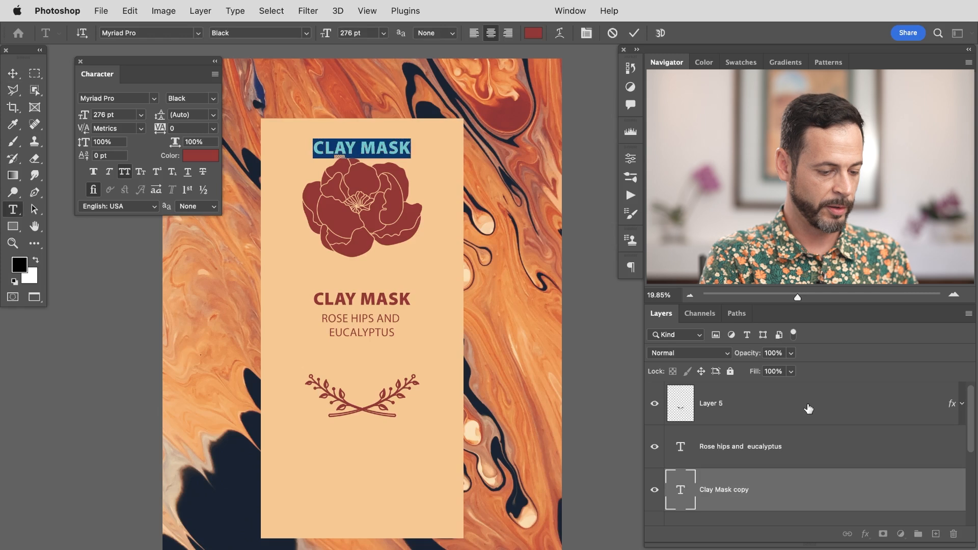
pyautogui.write('LIVELY')
pyautogui.hotkey('ctrl', 'Return')
pyautogui.press('v')
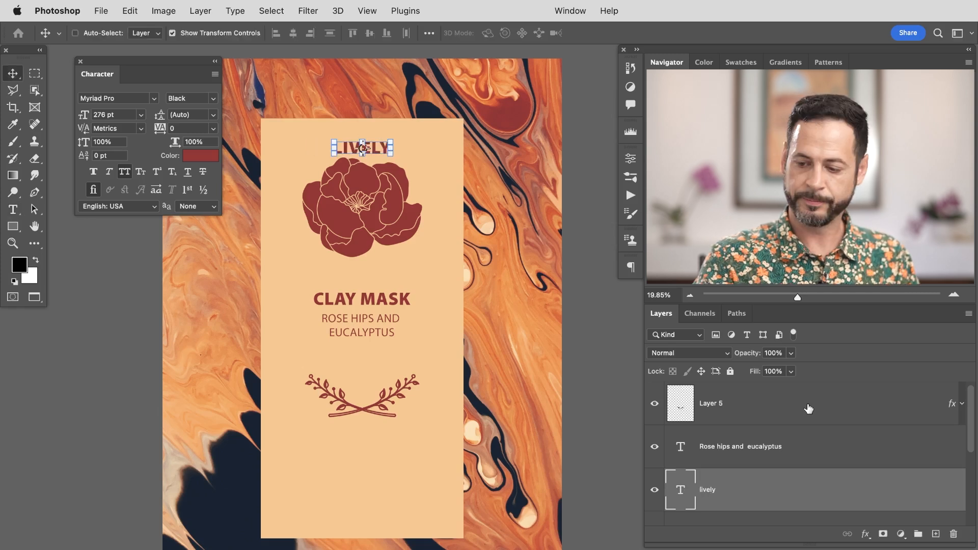
# Step: Try a Regular font style and colors sampled from the marble background on 'LIVELY'
pyautogui.click(209, 99)
pyautogui.click(300, 177)
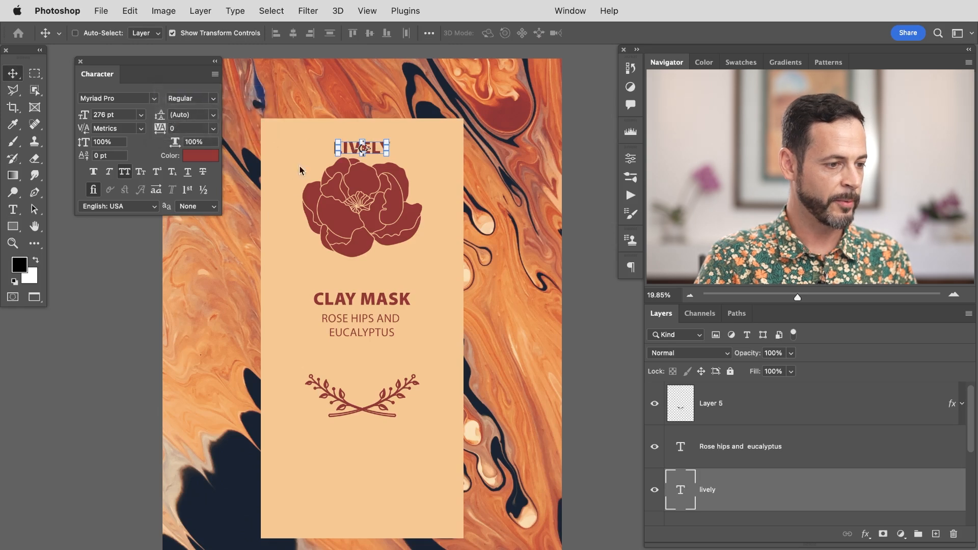
pyautogui.click(204, 156)
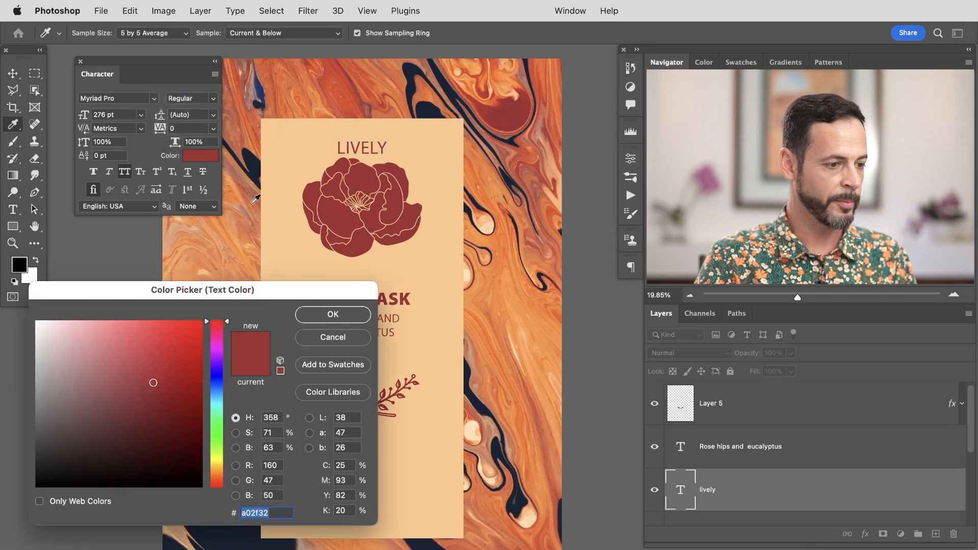
pyautogui.click(238, 527)
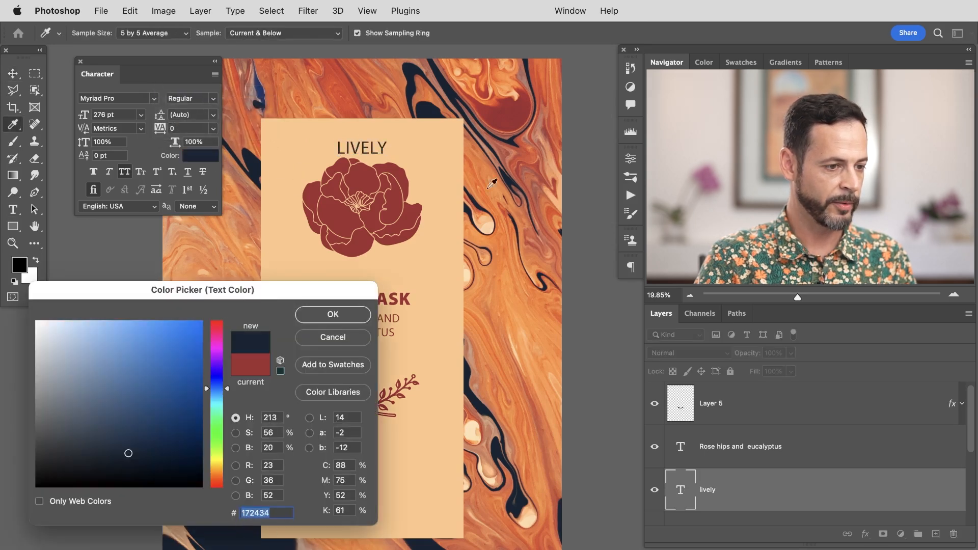
pyautogui.click(518, 118)
pyautogui.click(541, 79)
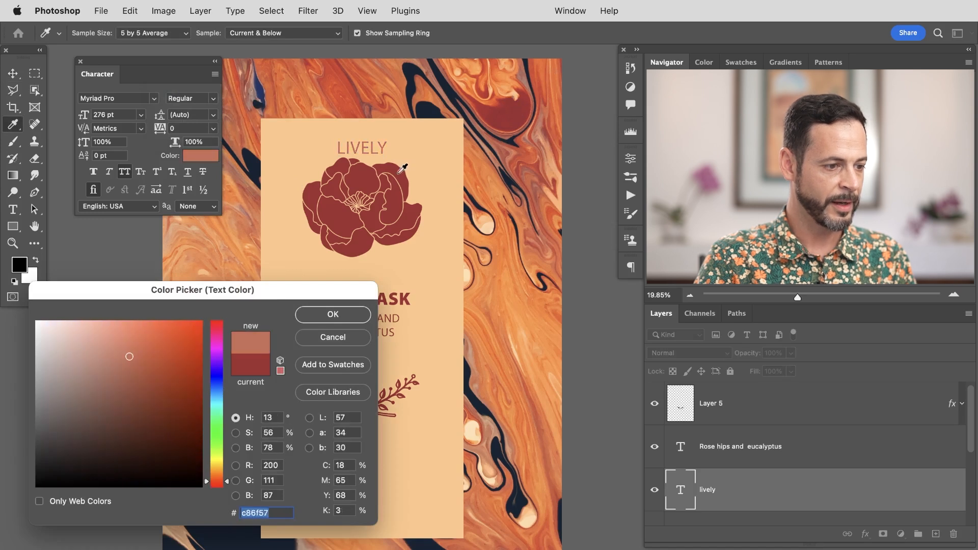
pyautogui.click(406, 165)
pyautogui.click(337, 318)
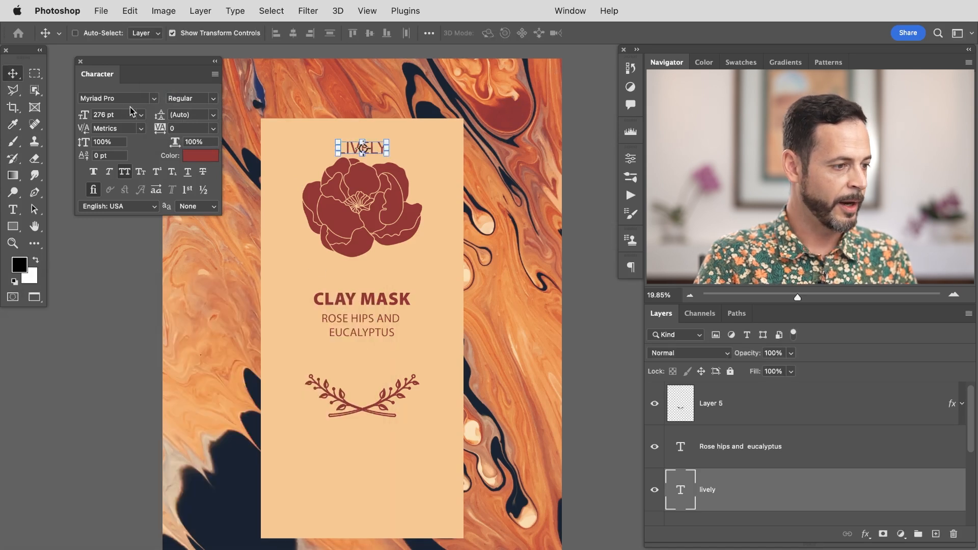
# Step: Set 'LIVELY' to Myriad Pro Black at 223 pt and nudge it slightly upward
pyautogui.click(213, 99)
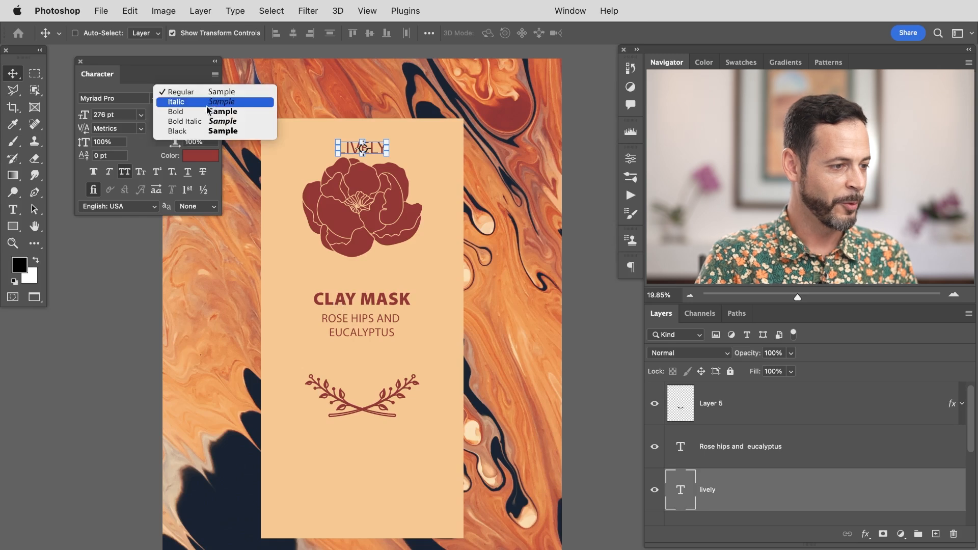
pyautogui.click(188, 129)
pyautogui.moveTo(85, 117); pyautogui.dragTo(50, 119)
pyautogui.moveTo(402, 219)
pyautogui.mouseDown()
pyautogui.moveTo(391, 338)
pyautogui.moveTo(398, 213)
pyautogui.mouseUp()
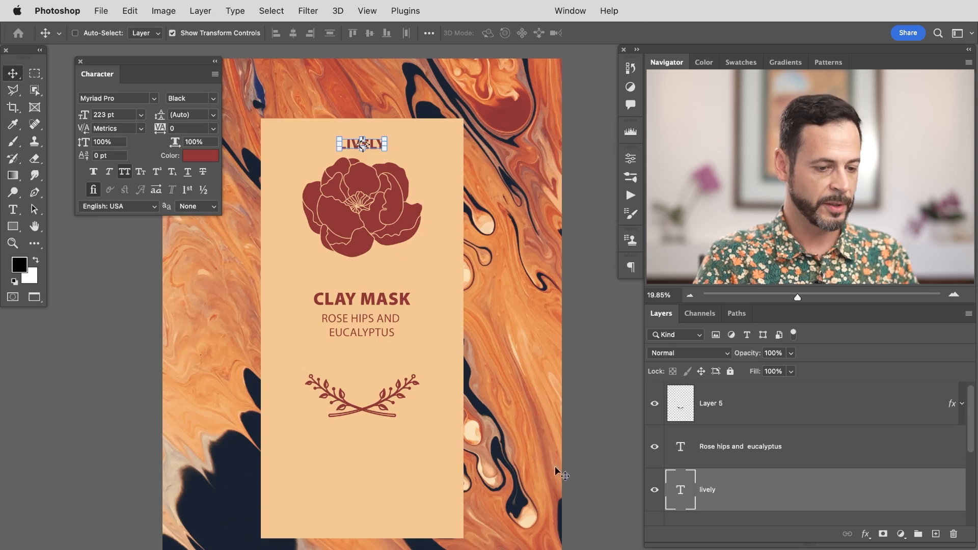
# Step: Duplicate 'LIVELY' below the flourish and sample an orange from the marble as the copy's text color
pyautogui.press('super+j')
pyautogui.moveTo(415, 224); pyautogui.dragTo(433, 519)
pyautogui.click(202, 156)
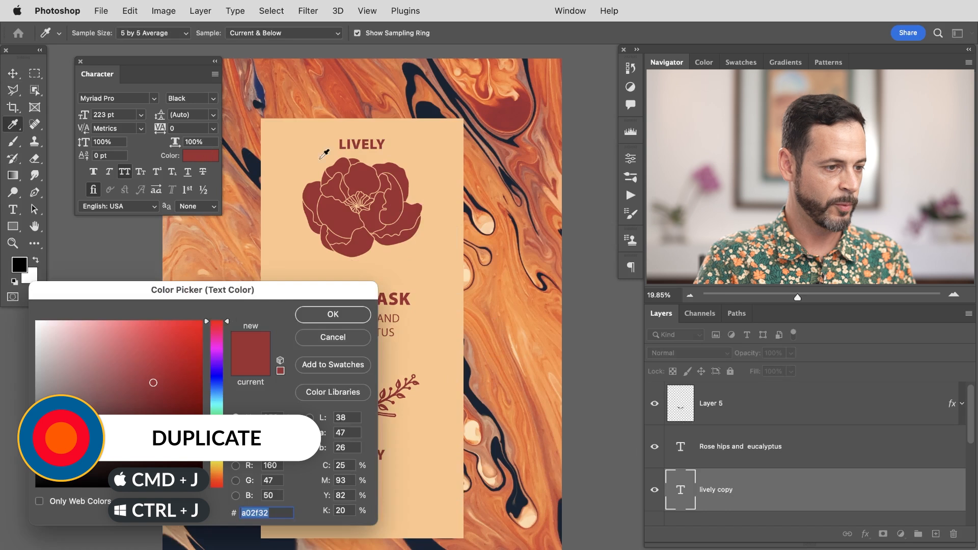
pyautogui.click(373, 81)
pyautogui.click(333, 314)
pyautogui.press('v')
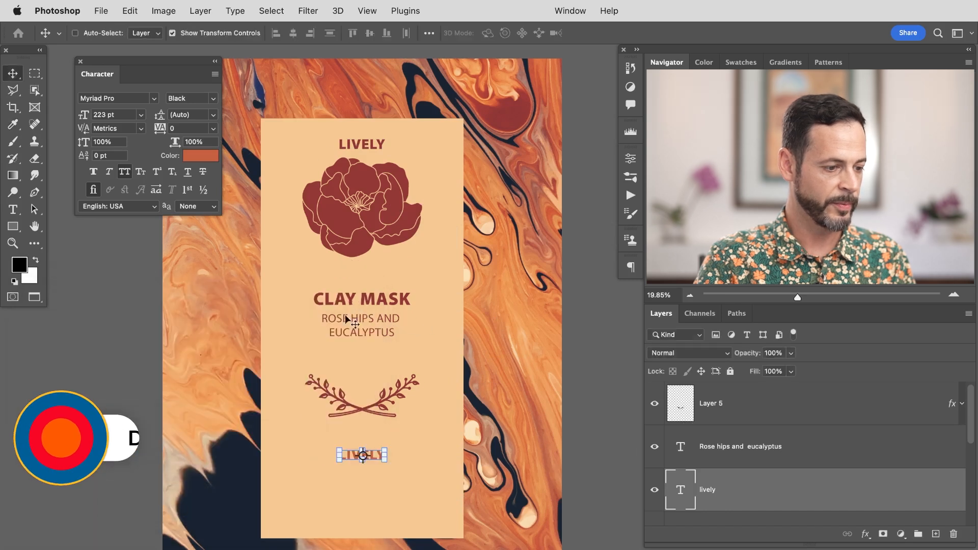
# Step: Replace the bottom copy's text with 'WITH CBD AND ESSENTIAL OILS' on two lines
pyautogui.doubleClick(680, 486)
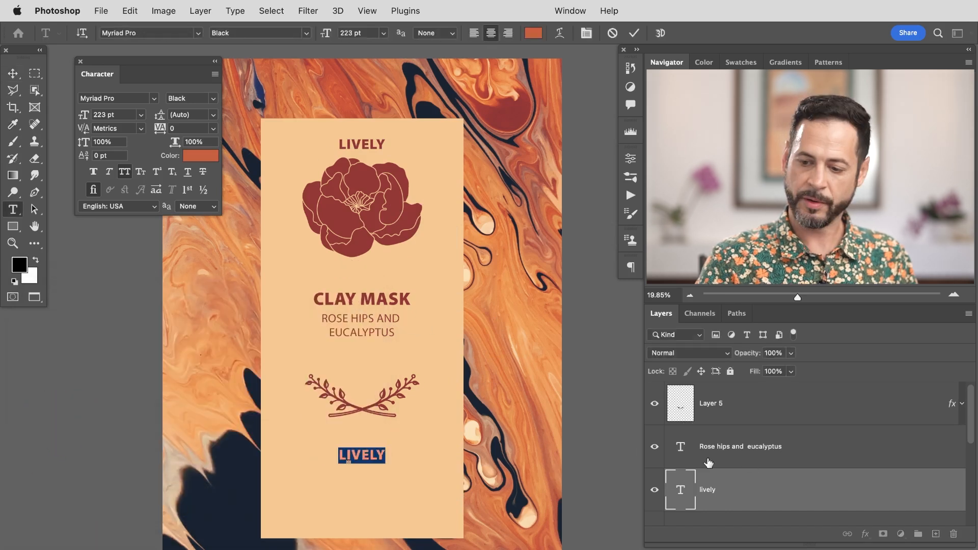
pyautogui.write('with')
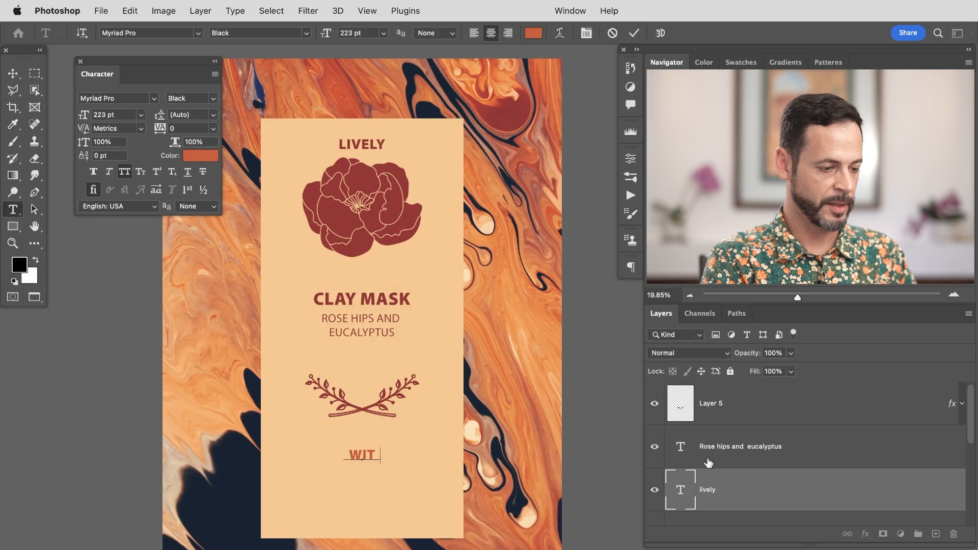
pyautogui.write(' cbg')
pyautogui.press('BackSpace')
pyautogui.write('d and')
pyautogui.press('BackSpace')
pyautogui.write('essential')
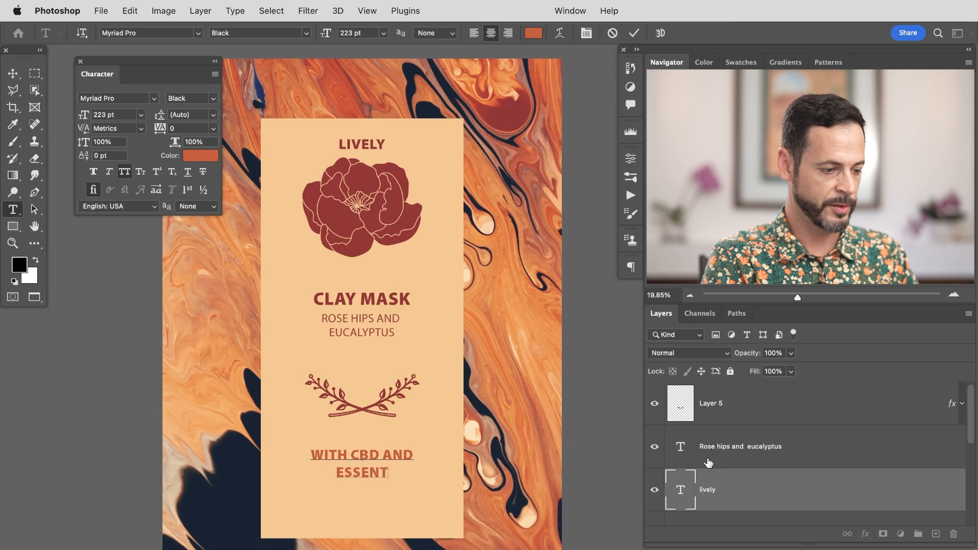
pyautogui.write(' oils')
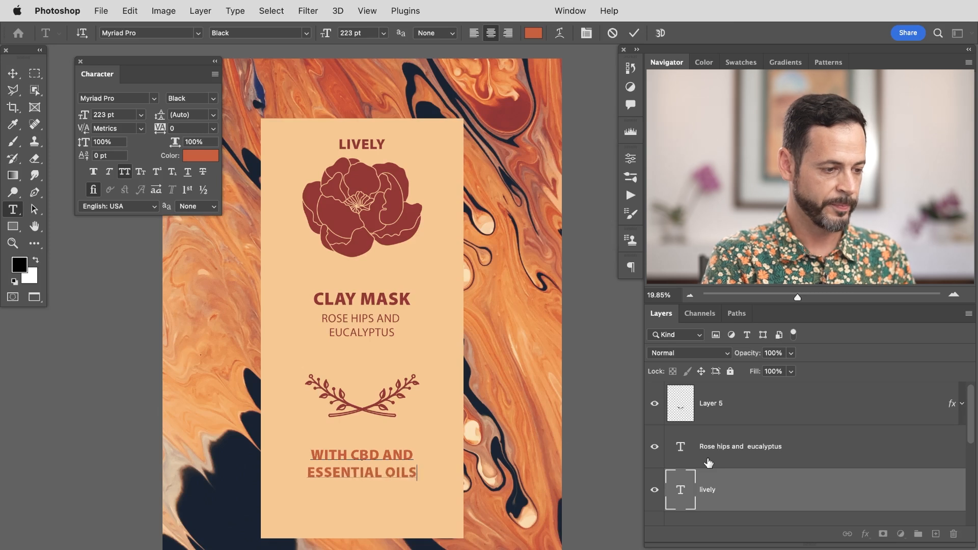
pyautogui.press('Escape')
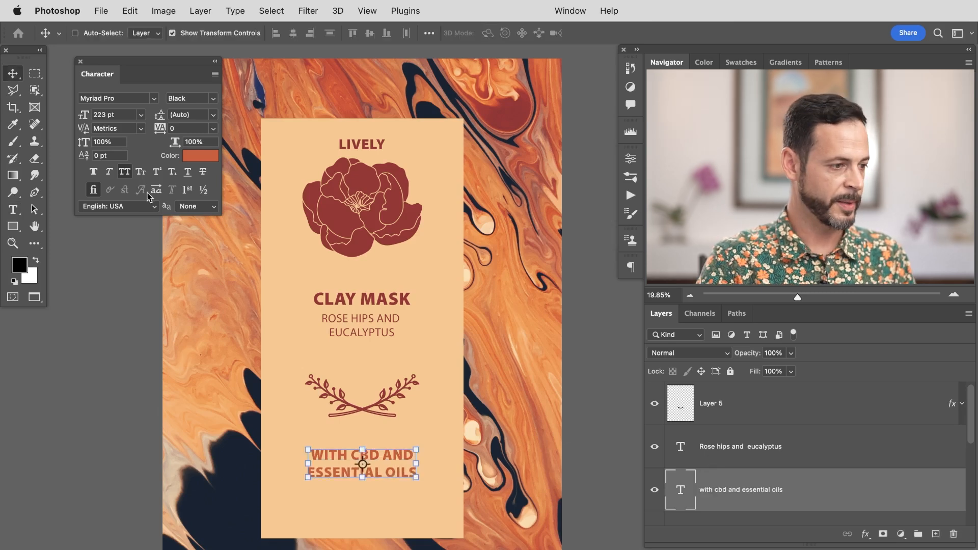
# Step: Set the bottom text to Myriad Pro Bold at 202 pt with tracking of 75
pyautogui.click(215, 98)
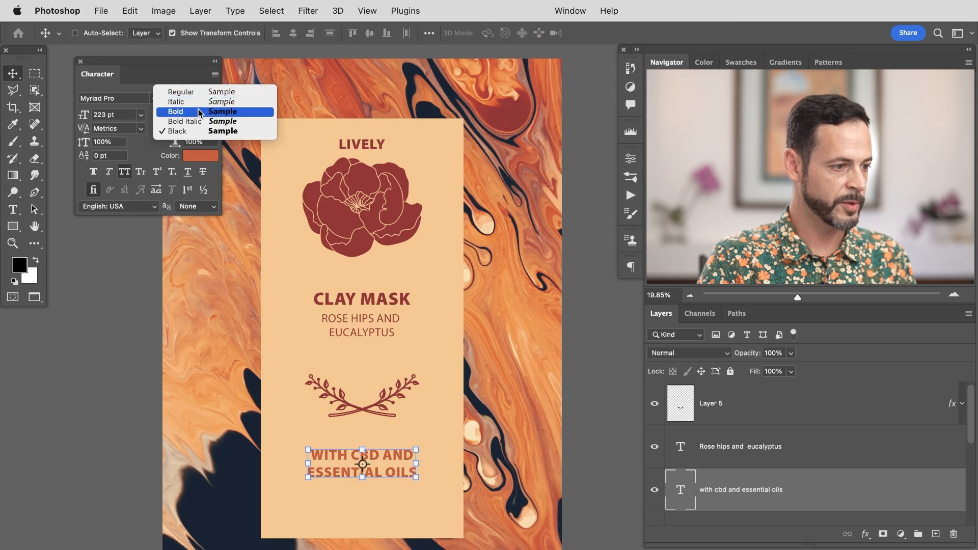
pyautogui.click(197, 111)
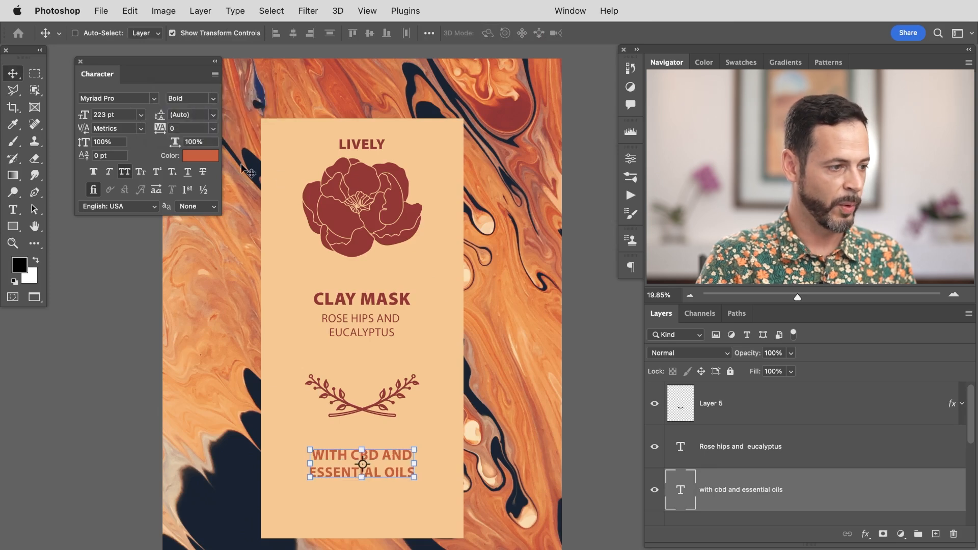
pyautogui.moveTo(83, 118); pyautogui.dragTo(71, 115)
pyautogui.click(213, 128)
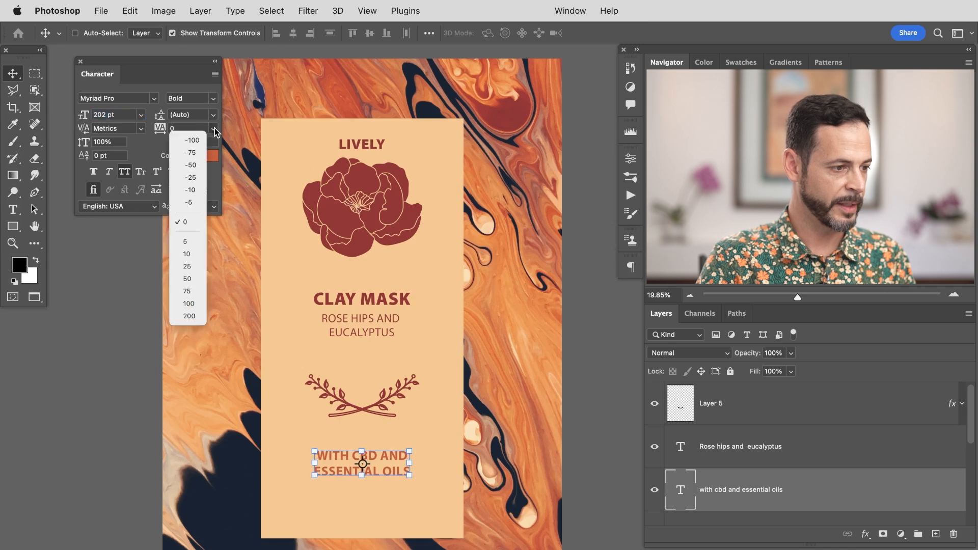
pyautogui.click(189, 291)
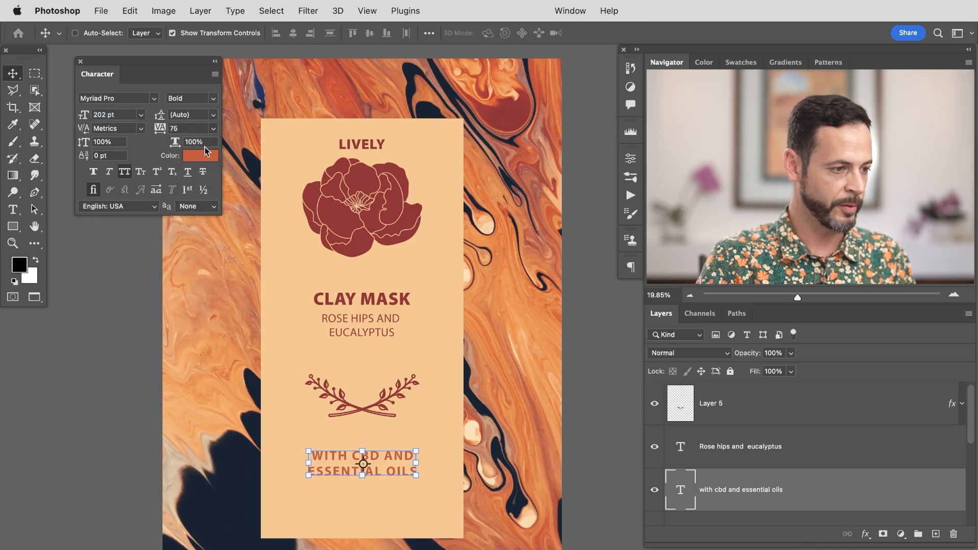
# Step: Set the bottom text to 171 pt with tracking of 100
pyautogui.moveTo(85, 111); pyautogui.dragTo(60, 115)
pyautogui.click(213, 129)
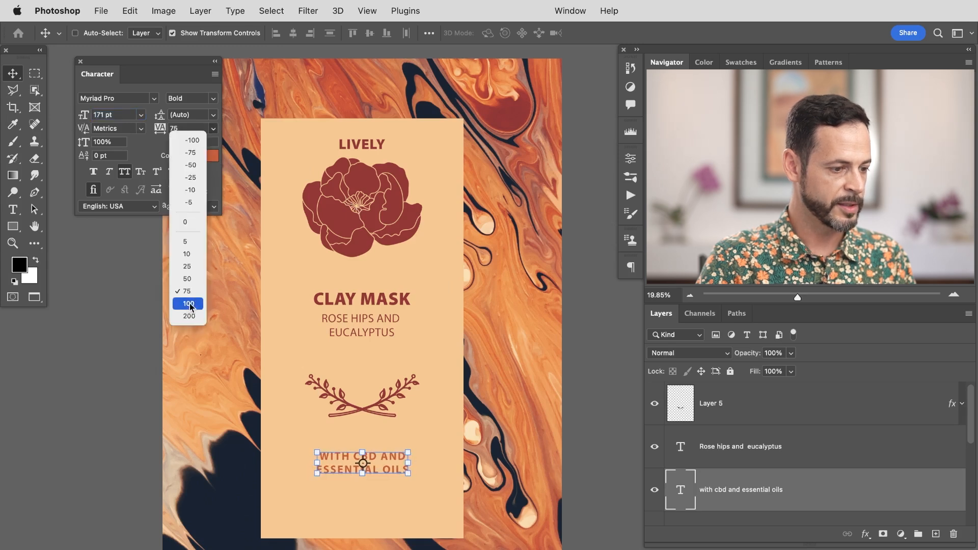
pyautogui.click(429, 333)
pyautogui.press('super+h')
pyautogui.moveTo(499, 387); pyautogui.dragTo(502, 358)
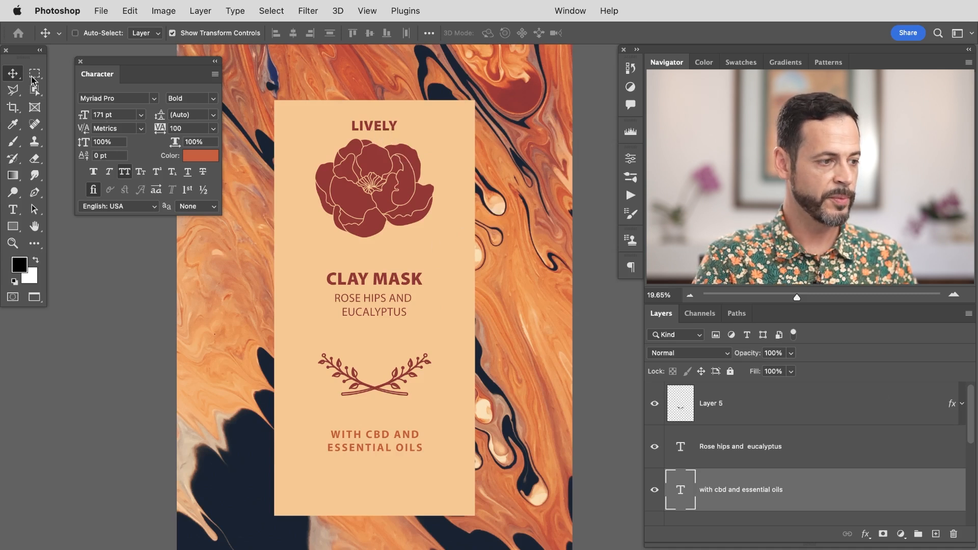
# Step: Move 'LIVELY' just beneath the flower, reduce it to 150 pt and nudge it into place
pyautogui.click(384, 126)
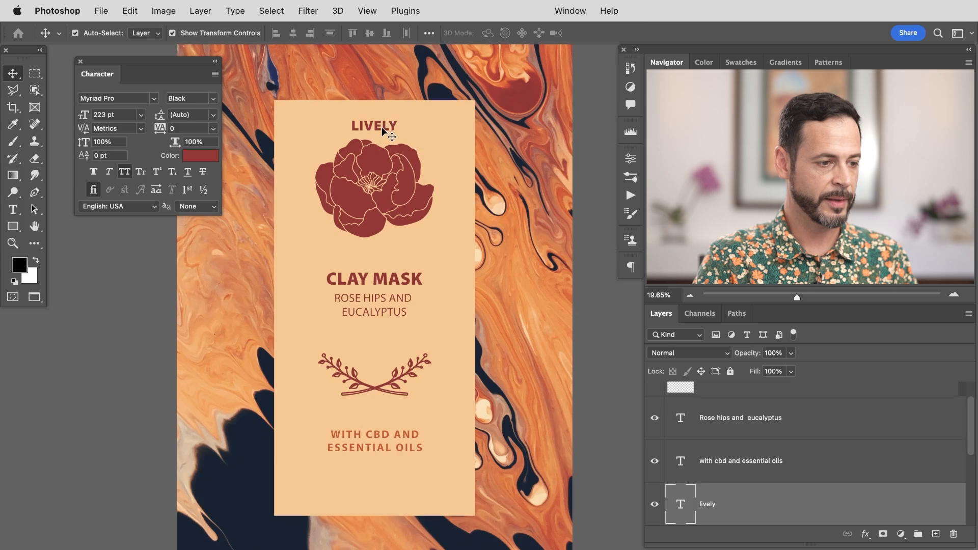
pyautogui.moveTo(382, 127)
pyautogui.mouseDown()
pyautogui.moveTo(416, 123)
pyautogui.moveTo(394, 129)
pyautogui.mouseUp()
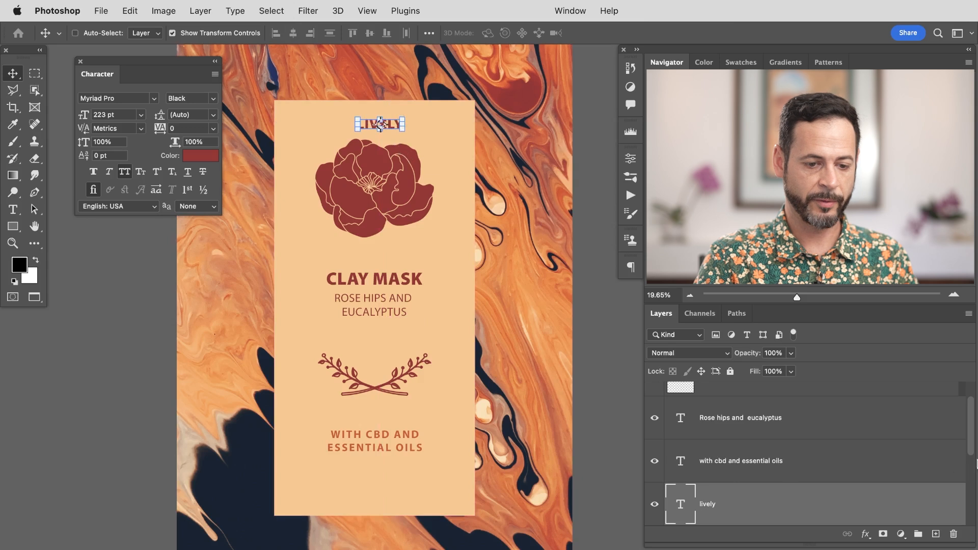
pyautogui.moveTo(972, 423); pyautogui.dragTo(972, 442)
pyautogui.moveTo(407, 227); pyautogui.dragTo(379, 310)
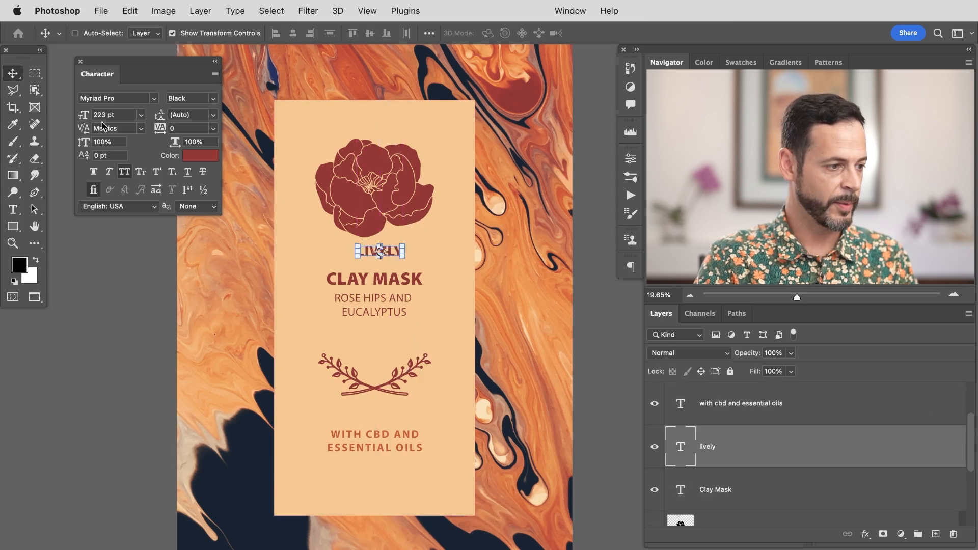
pyautogui.moveTo(84, 118); pyautogui.dragTo(57, 122)
pyautogui.moveTo(435, 364); pyautogui.dragTo(436, 356)
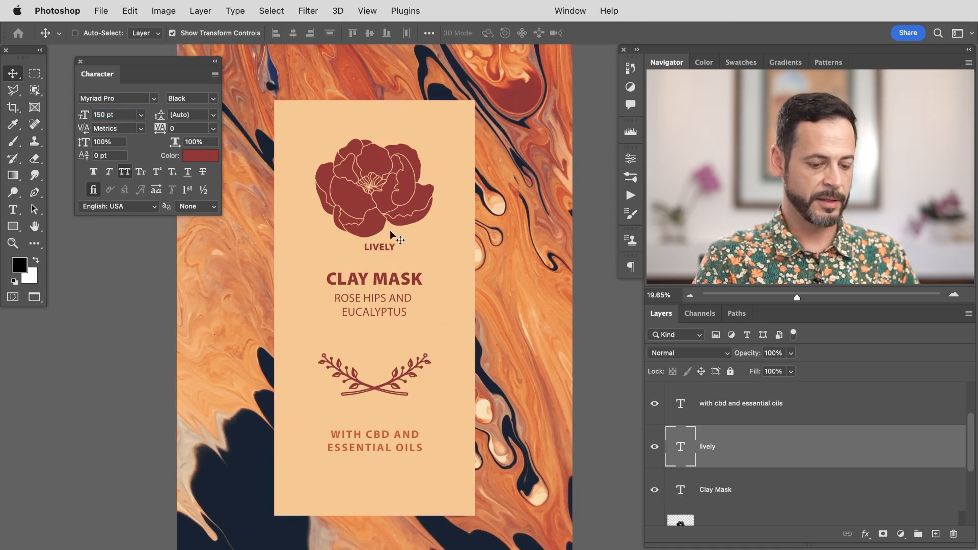
pyautogui.hotkey('shift', 'Down')
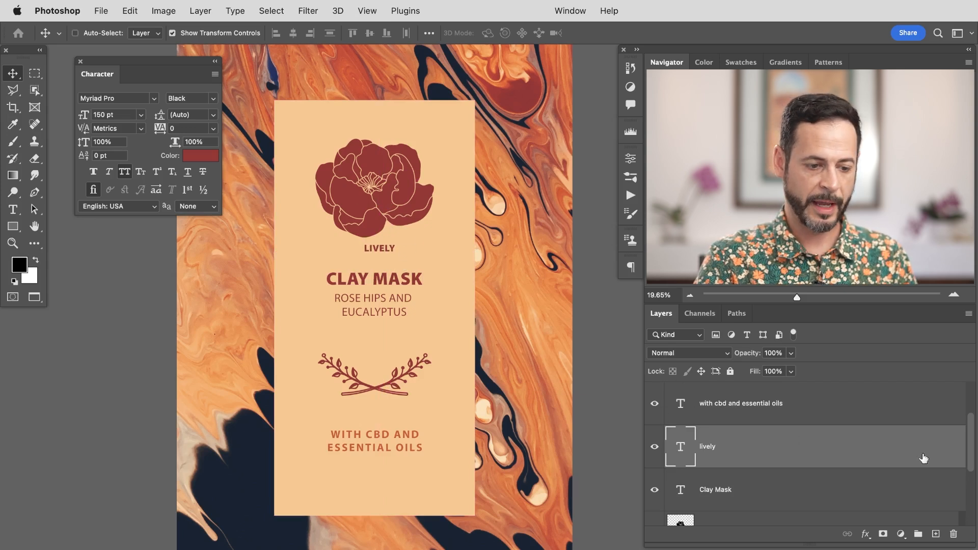
# Step: Group the 'LIVELY' text with the flower layer and name the group Logo
pyautogui.scroll(-1, 973, 448)
pyautogui.keyDown('super'); pyautogui.click(786, 492); pyautogui.keyUp('super')
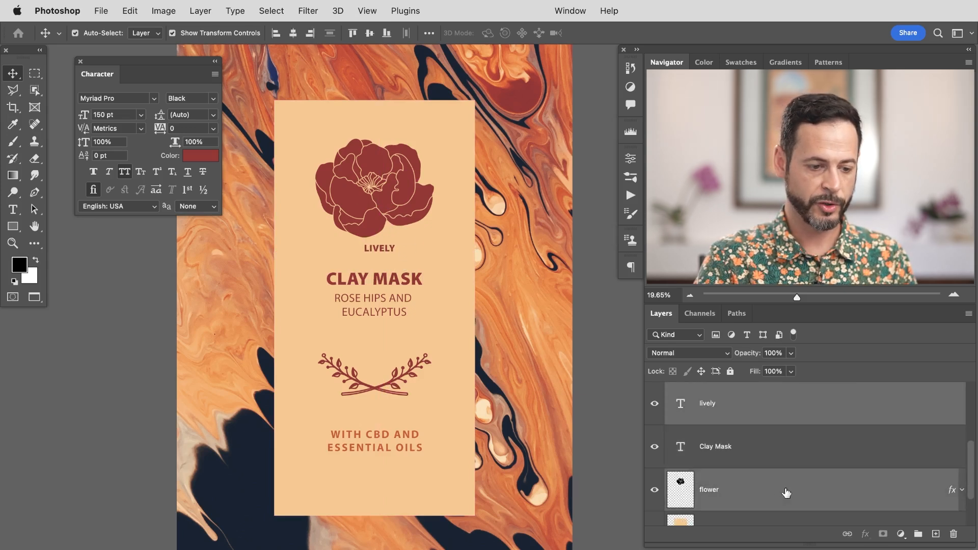
pyautogui.press('super+g')
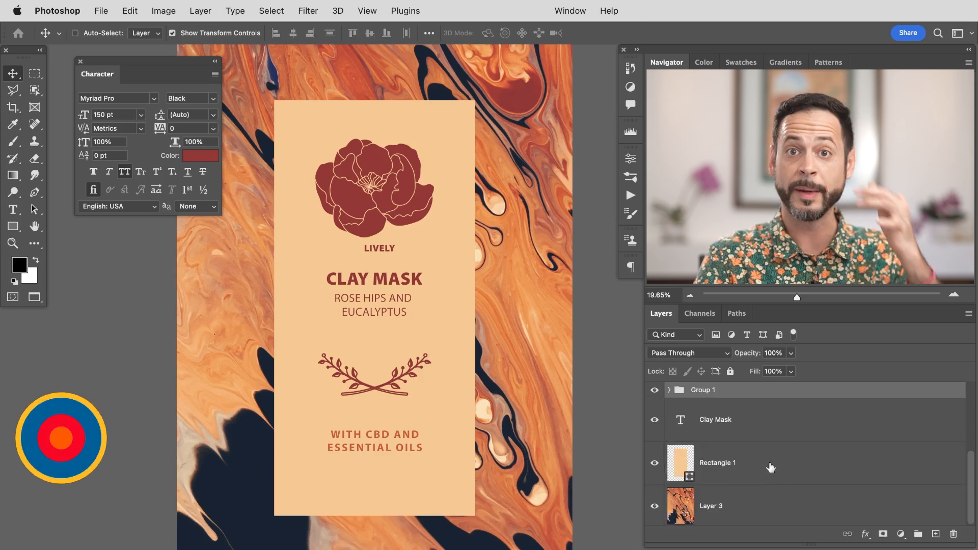
pyautogui.doubleClick(703, 390)
pyautogui.write('Logo')
pyautogui.press('Return')
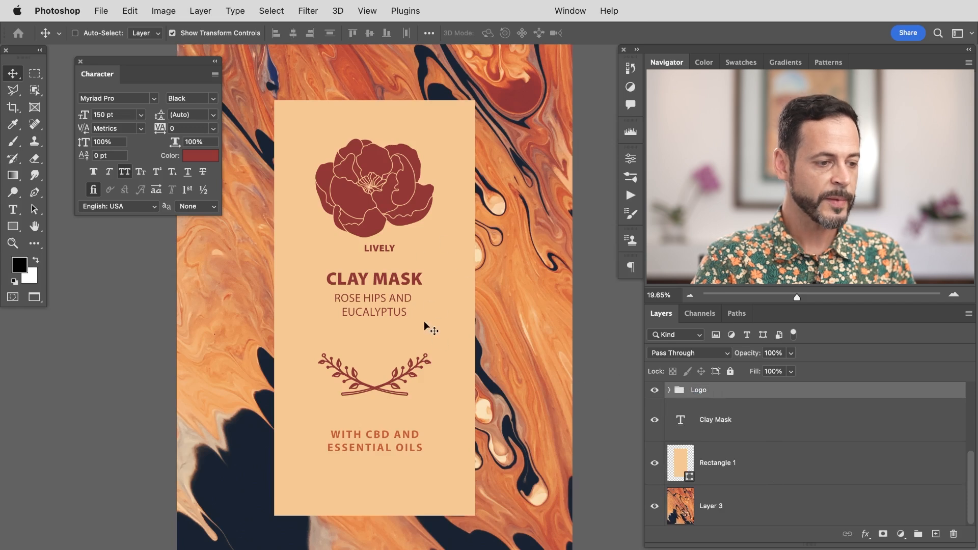
pyautogui.moveTo(429, 292); pyautogui.dragTo(424, 336)
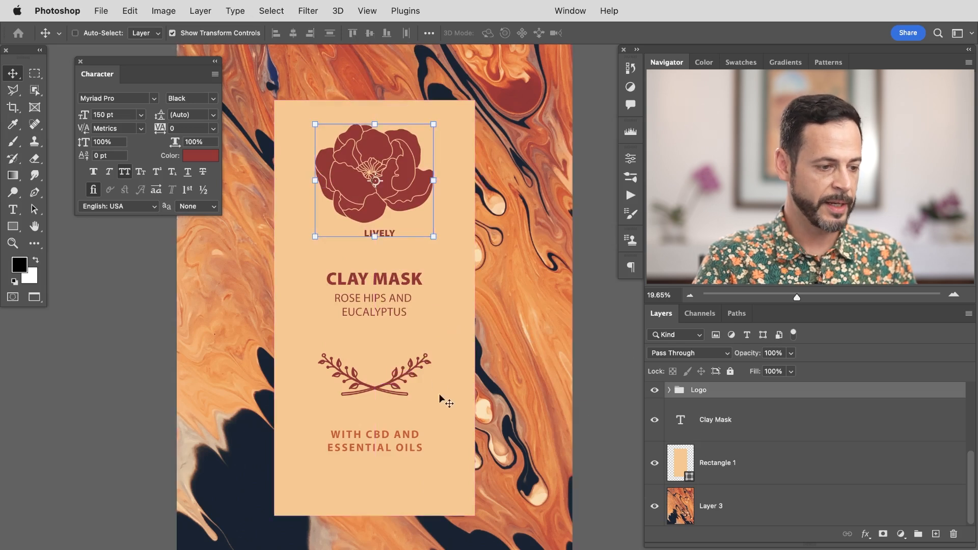
# Step: Group the 'CLAY MASK' title with the 'ROSE HIPS AND EUCALYPTUS' subtitle and name the group Clay Mask
pyautogui.click(801, 428)
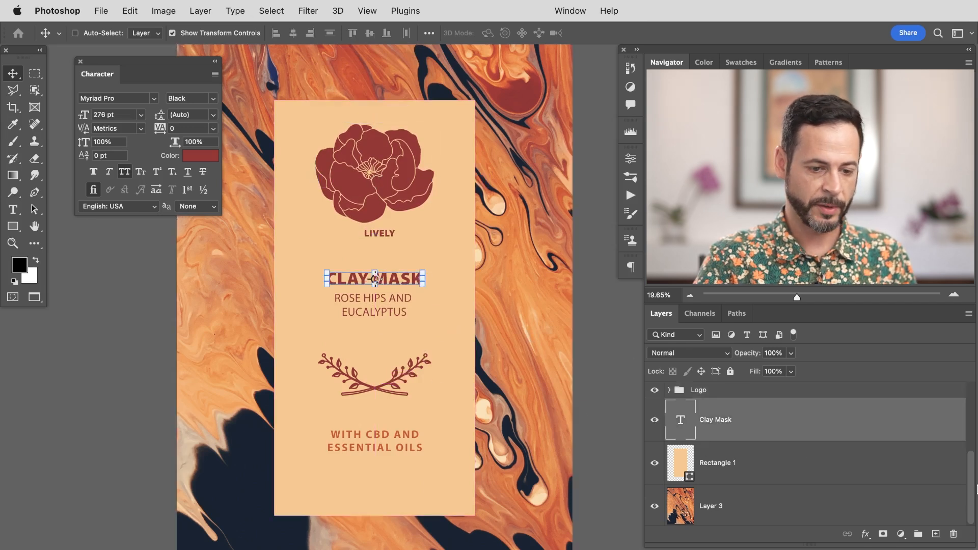
pyautogui.moveTo(969, 482); pyautogui.dragTo(972, 435)
pyautogui.keyDown('super'); pyautogui.click(820, 408); pyautogui.keyUp('super')
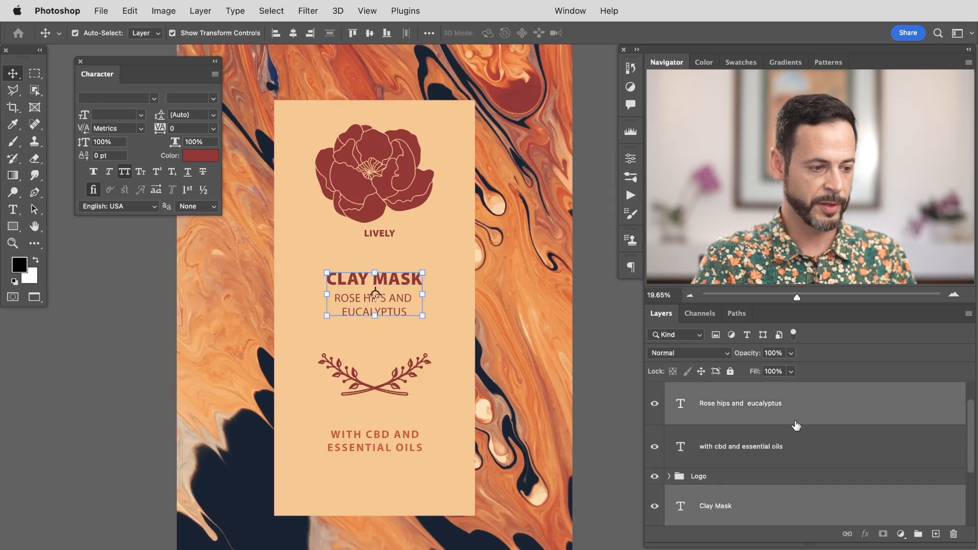
pyautogui.press('super+g')
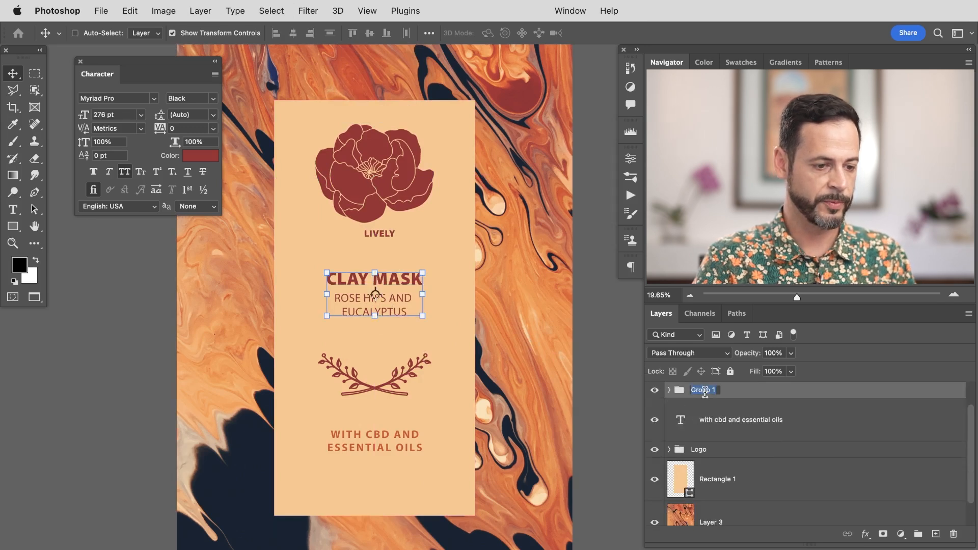
pyautogui.write('Clay Mask')
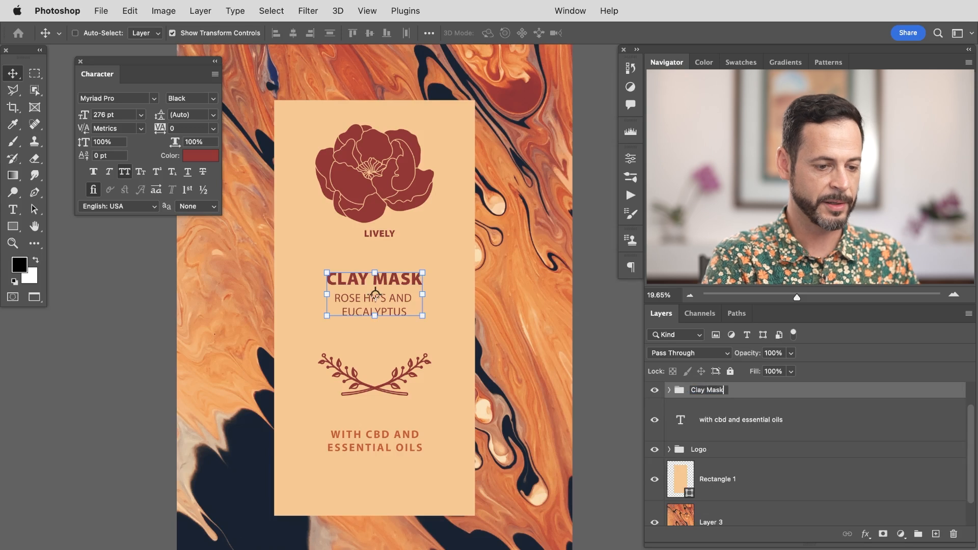
pyautogui.press('Return')
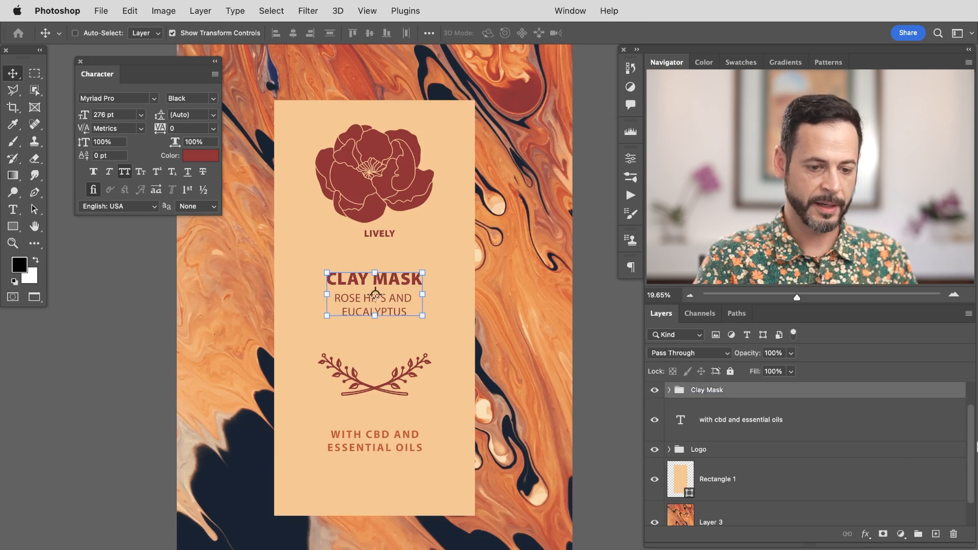
# Step: Rename the flourish layer Layer 5 as Plant
pyautogui.scroll(2, 973, 428)
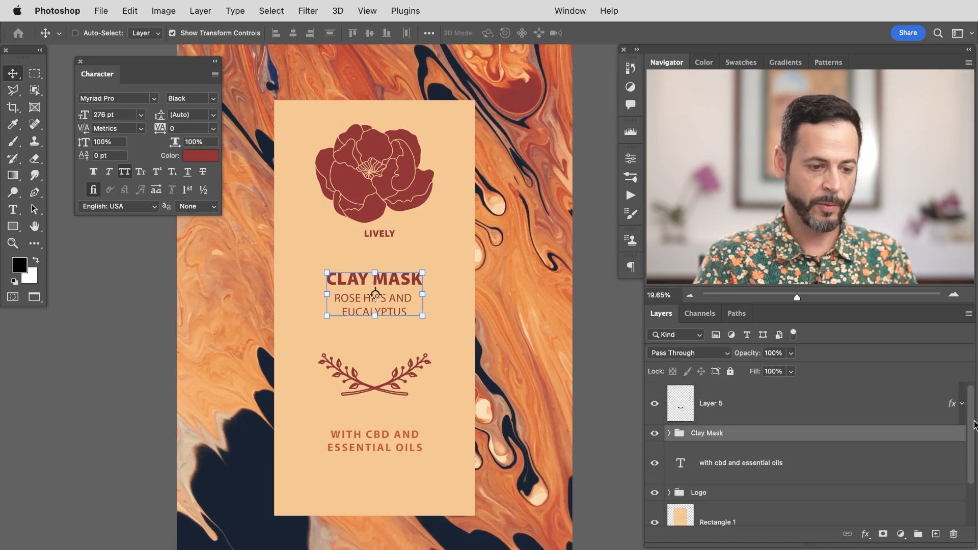
pyautogui.click(718, 407)
pyautogui.write('Plant')
pyautogui.press('Return')
# Step: Reorder the layers so the Logo group is on top, followed by the Clay Mask group above Plant
pyautogui.click(741, 460)
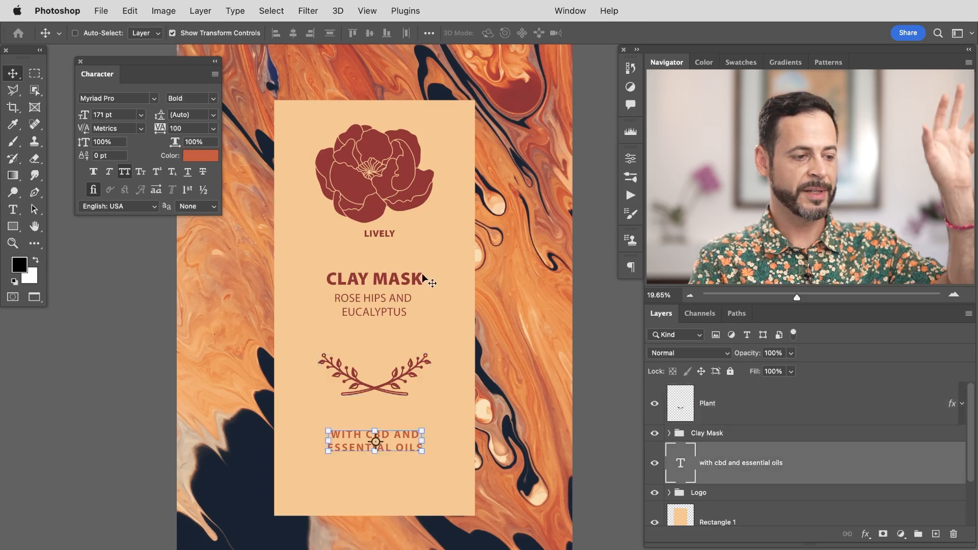
pyautogui.press('super+h')
pyautogui.moveTo(425, 355); pyautogui.dragTo(442, 329)
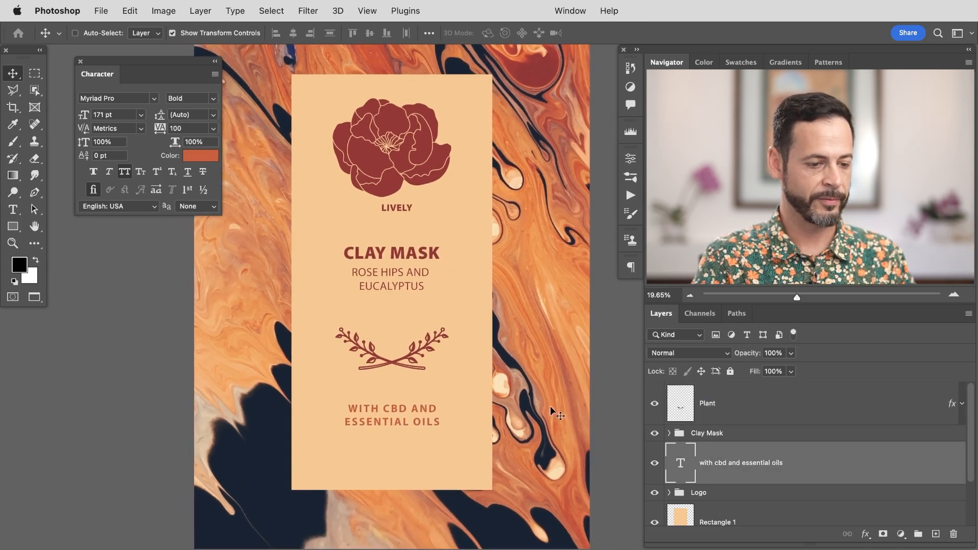
pyautogui.click(708, 495)
pyautogui.hotkey('ctrl', 'shift', ']')
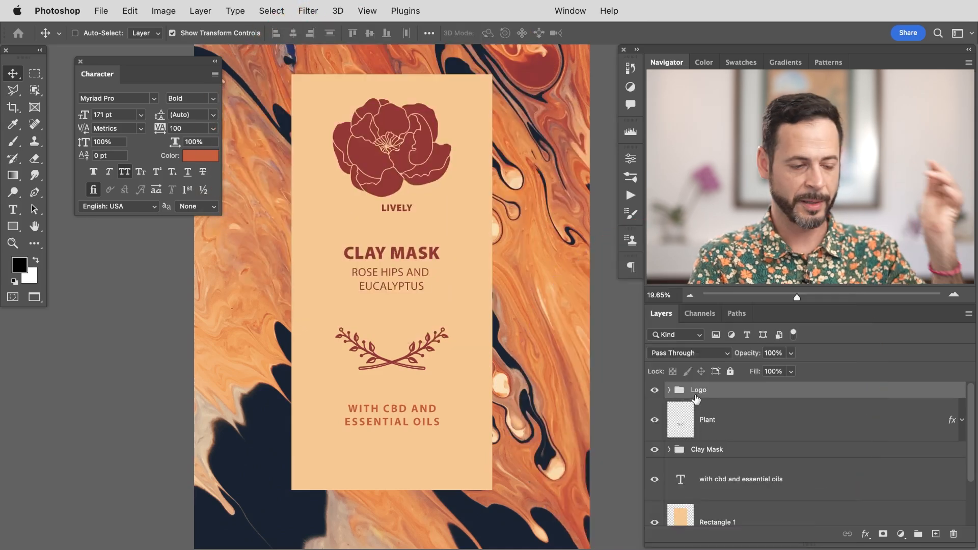
pyautogui.moveTo(719, 452); pyautogui.dragTo(728, 408)
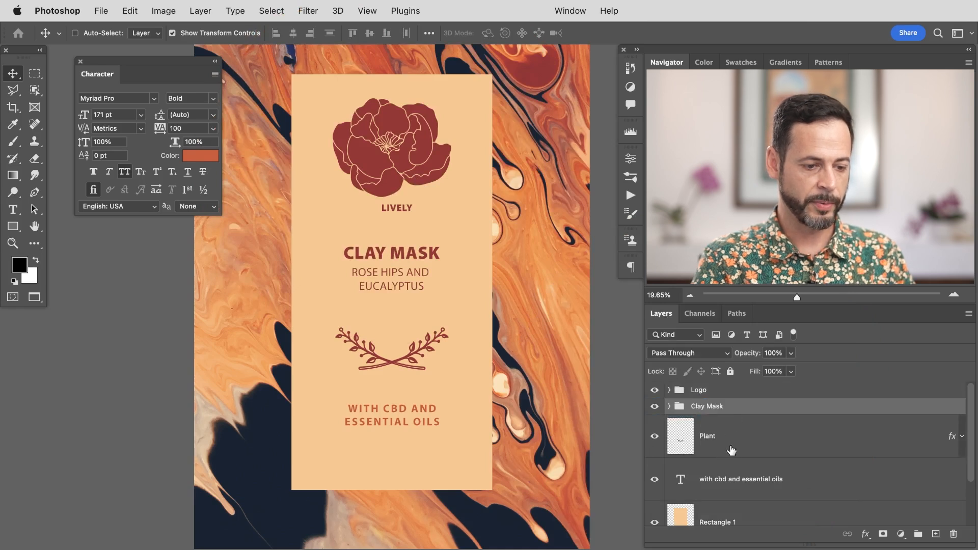
# Step: Move the flourish and the bottom text lower on the label
pyautogui.click(732, 477)
pyautogui.moveTo(442, 395); pyautogui.dragTo(473, 446)
pyautogui.click(683, 446)
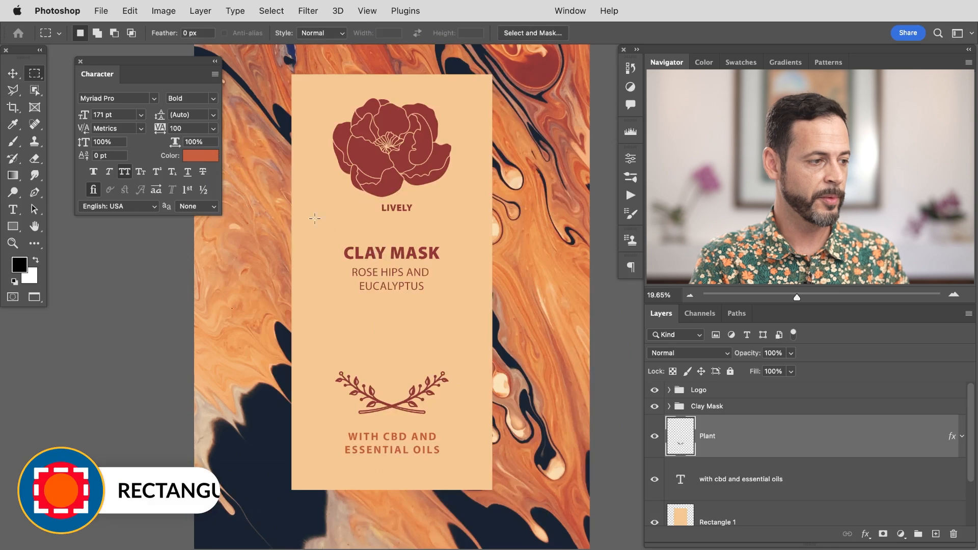
# Step: Vertically center the Clay Mask group within a marquee spanning the gap between 'LIVELY' and the flourish, then deselect
pyautogui.moveTo(315, 218); pyautogui.dragTo(465, 372)
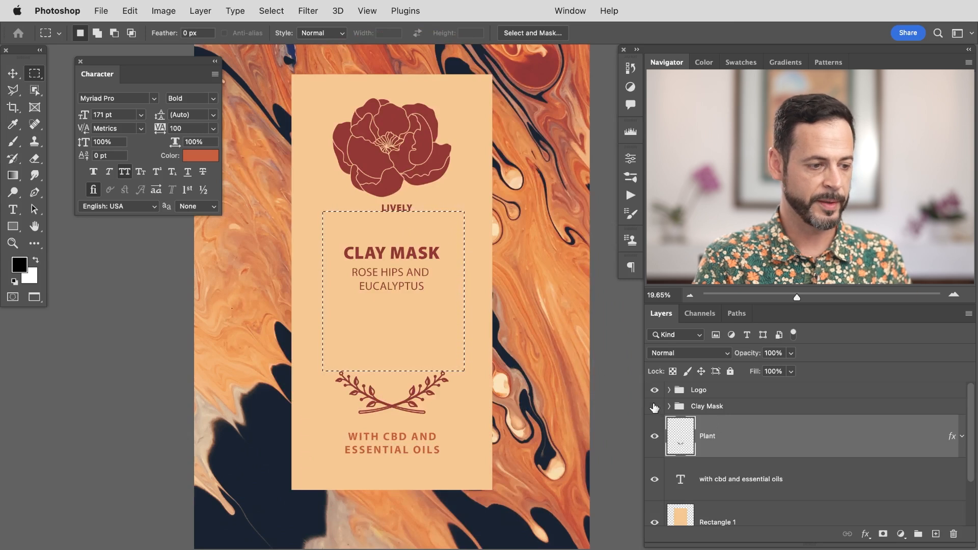
pyautogui.click(711, 407)
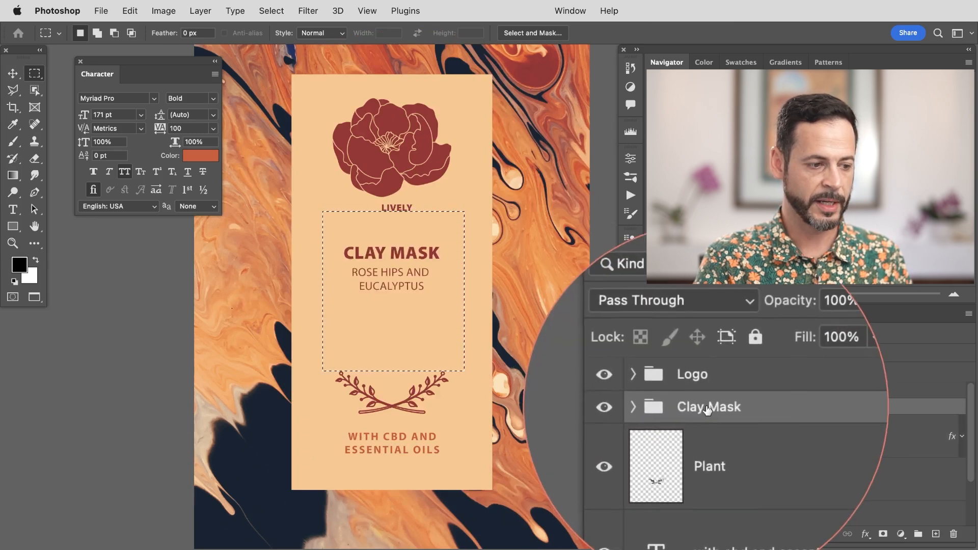
pyautogui.click(13, 73)
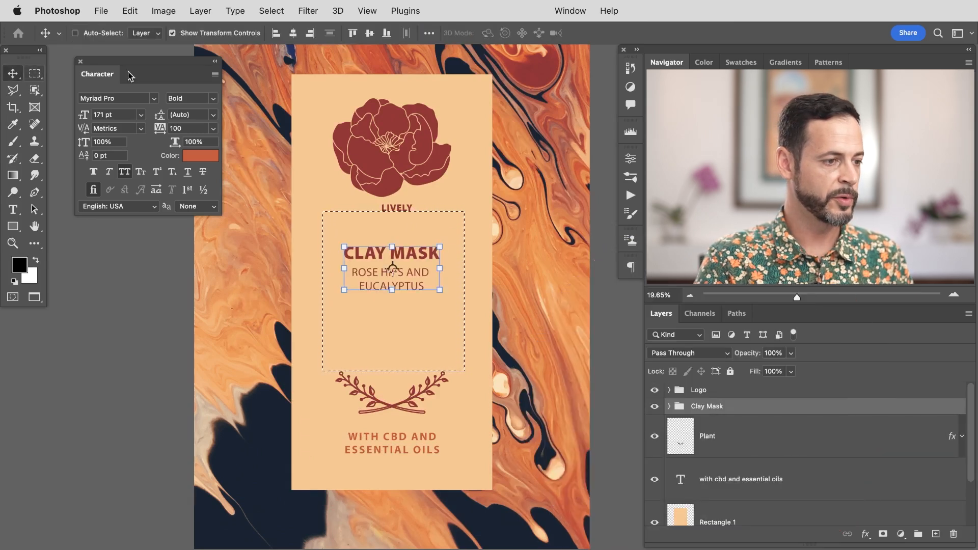
pyautogui.click(370, 33)
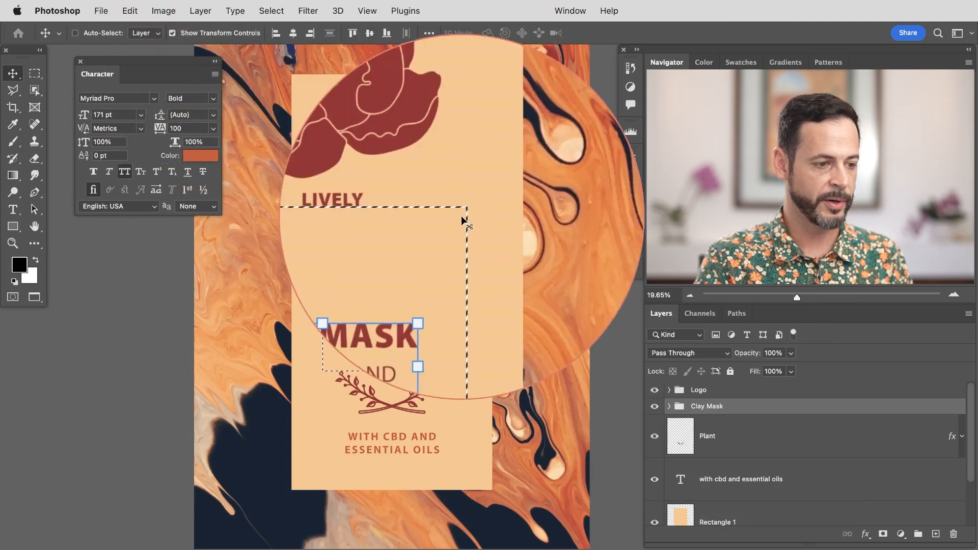
pyautogui.press('super+d')
# Step: Duplicate the peach label rectangle and scale the copy down slightly so it sits inset within the label
pyautogui.press('b')
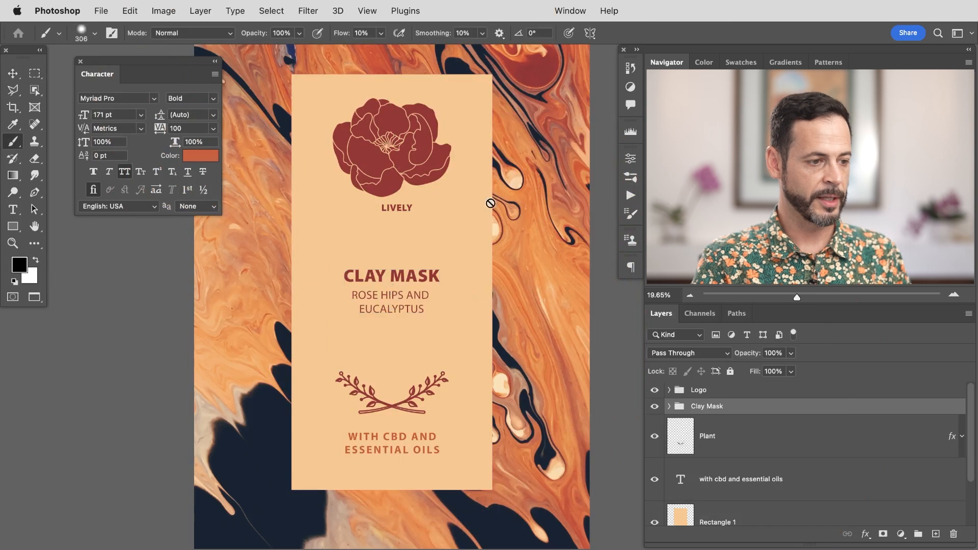
pyautogui.click(740, 519)
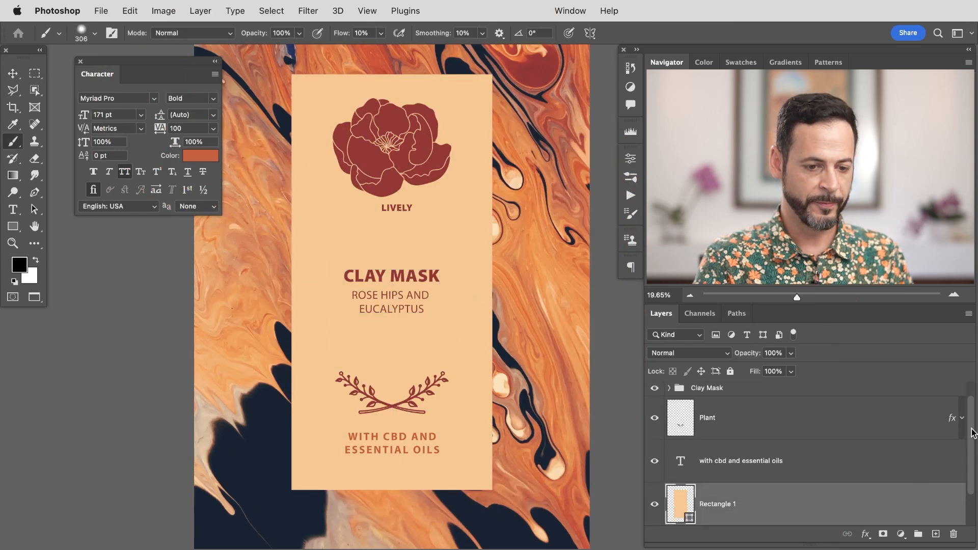
pyautogui.scroll(-1, 916, 452)
pyautogui.click(655, 490)
pyautogui.click(655, 491)
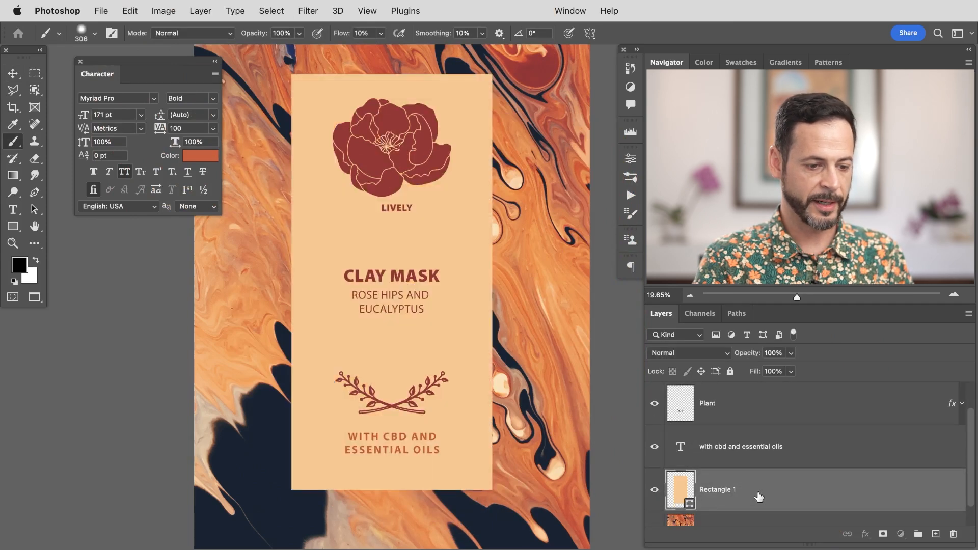
pyautogui.hotkey('ctrl', 'j')
pyautogui.hotkey('ctrl', 't')
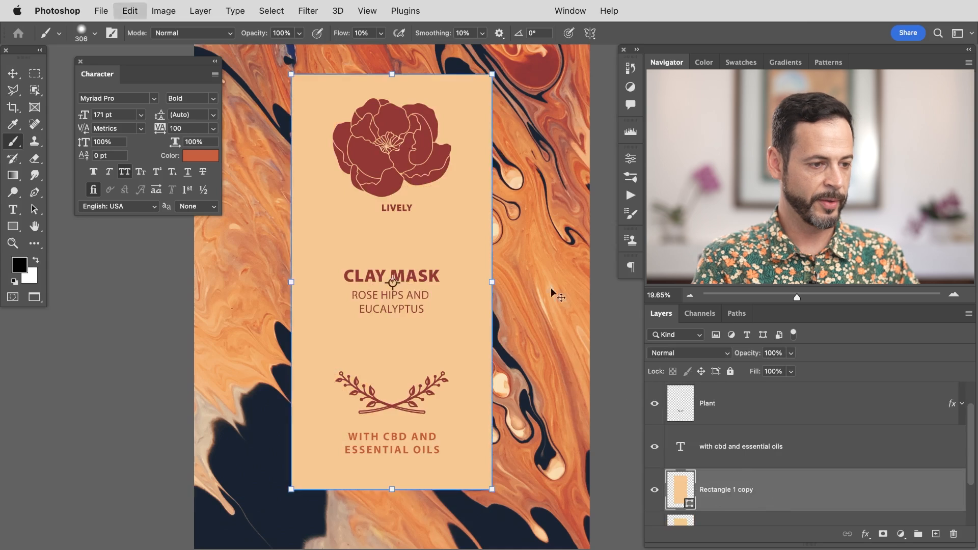
pyautogui.moveTo(492, 77); pyautogui.dragTo(487, 85)
pyautogui.moveTo(488, 281); pyautogui.dragTo(482, 282)
pyautogui.press('Return')
# Step: Remove the rectangle copy's fill and give it a dark red stroke of 11.48 px to form a border
pyautogui.press('b')
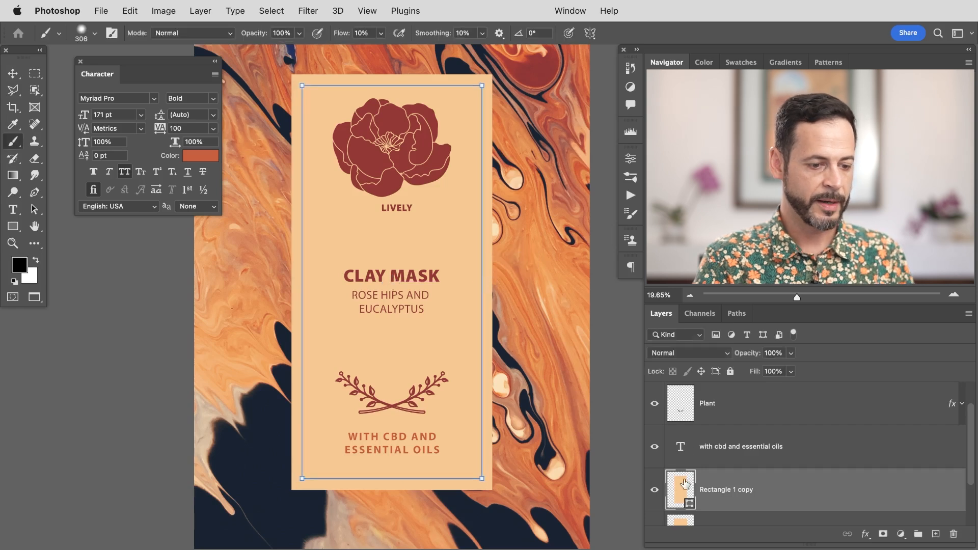
pyautogui.click(633, 162)
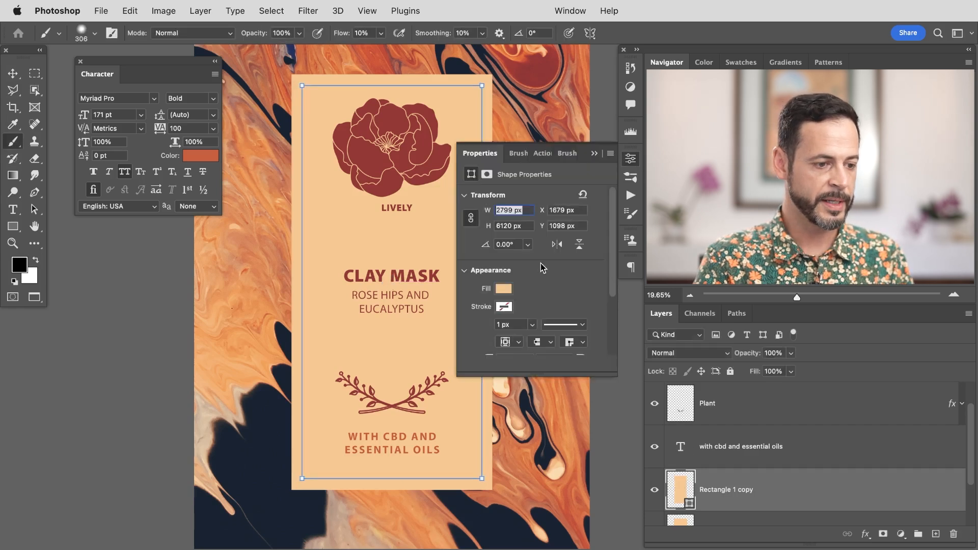
pyautogui.click(503, 288)
pyautogui.click(484, 313)
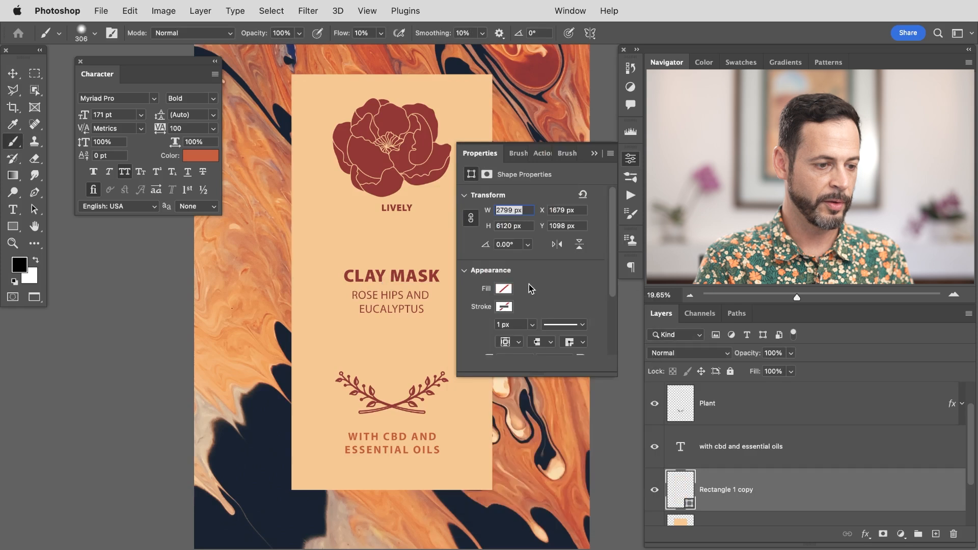
pyautogui.click(503, 307)
pyautogui.click(490, 374)
pyautogui.click(559, 295)
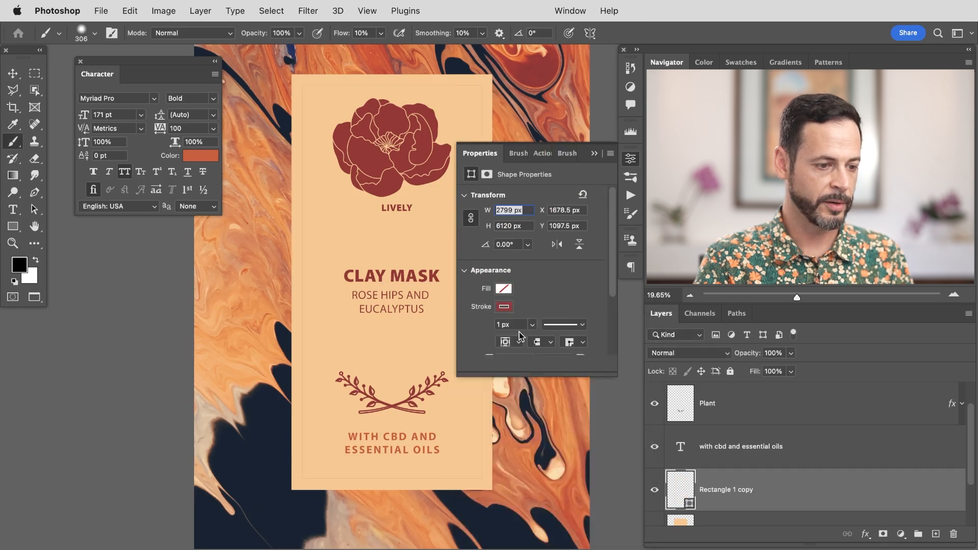
pyautogui.click(532, 326)
pyautogui.moveTo(535, 339); pyautogui.dragTo(542, 337)
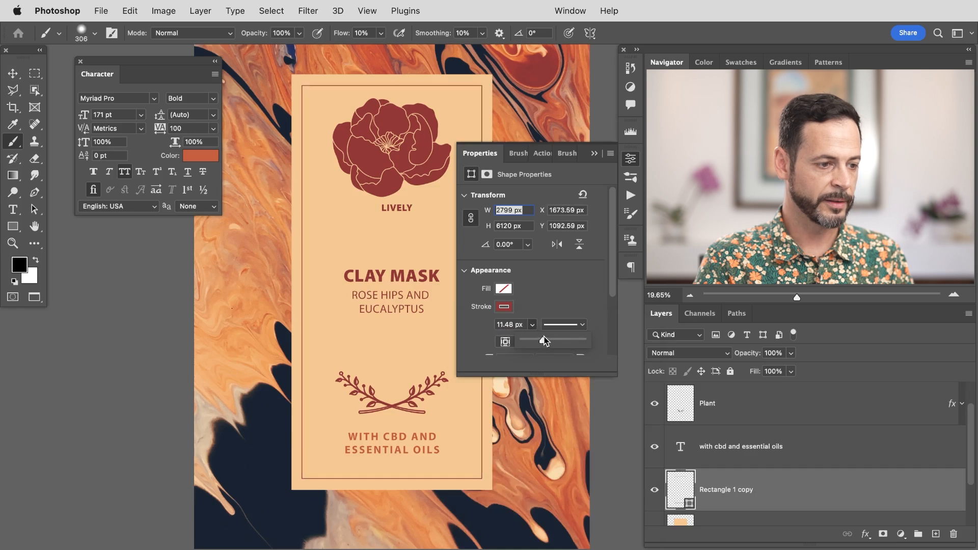
pyautogui.click(631, 159)
pyautogui.click(683, 449)
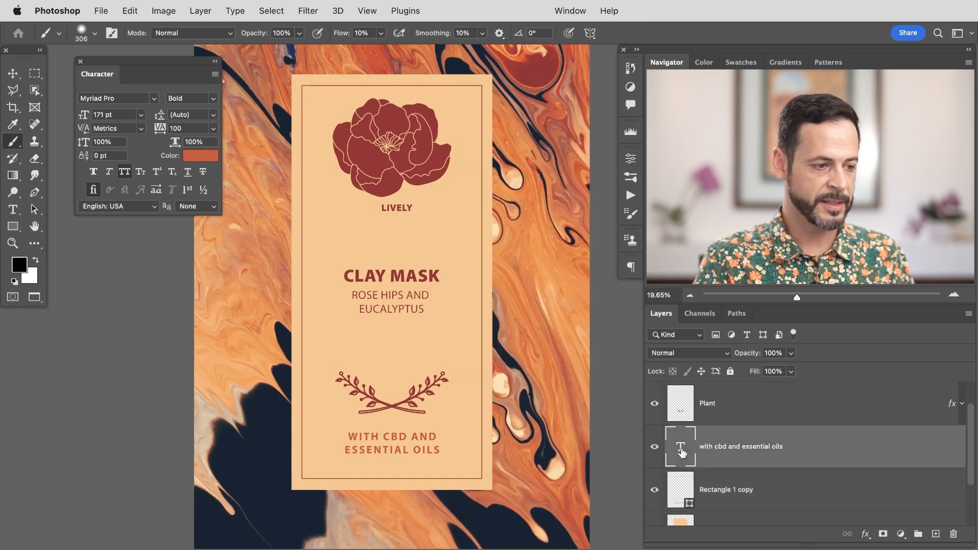
pyautogui.click(207, 159)
pyautogui.click(370, 219)
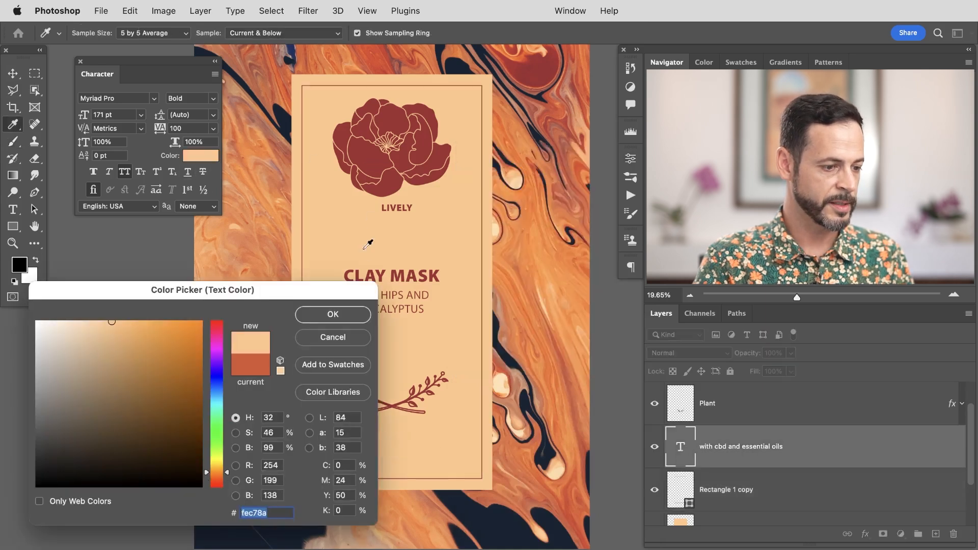
pyautogui.click(346, 316)
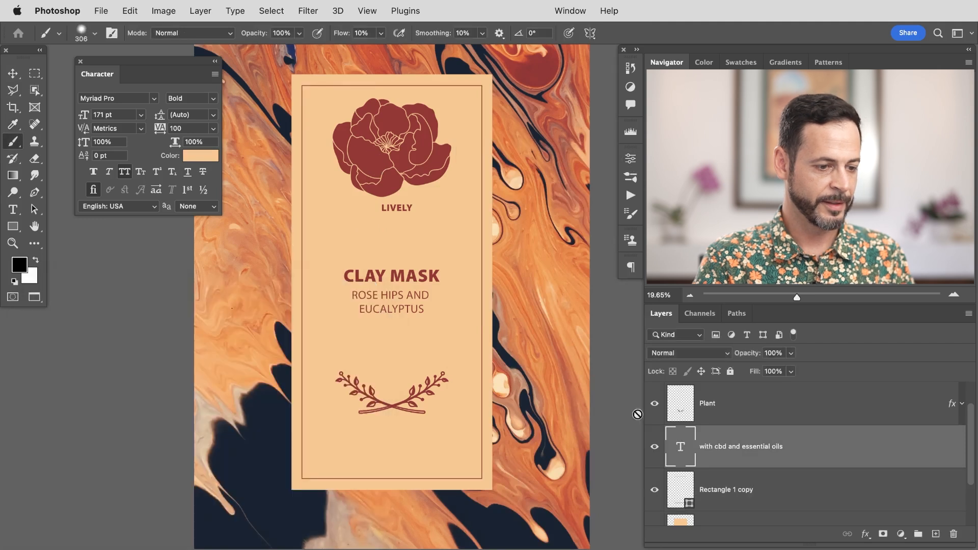
pyautogui.doubleClick(687, 450)
pyautogui.click(272, 253)
pyautogui.click(205, 156)
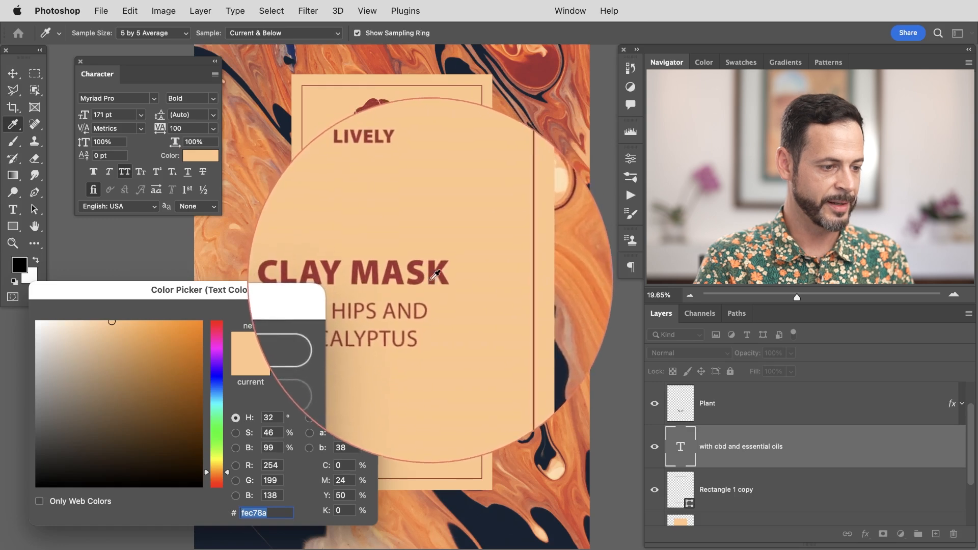
pyautogui.click(350, 320)
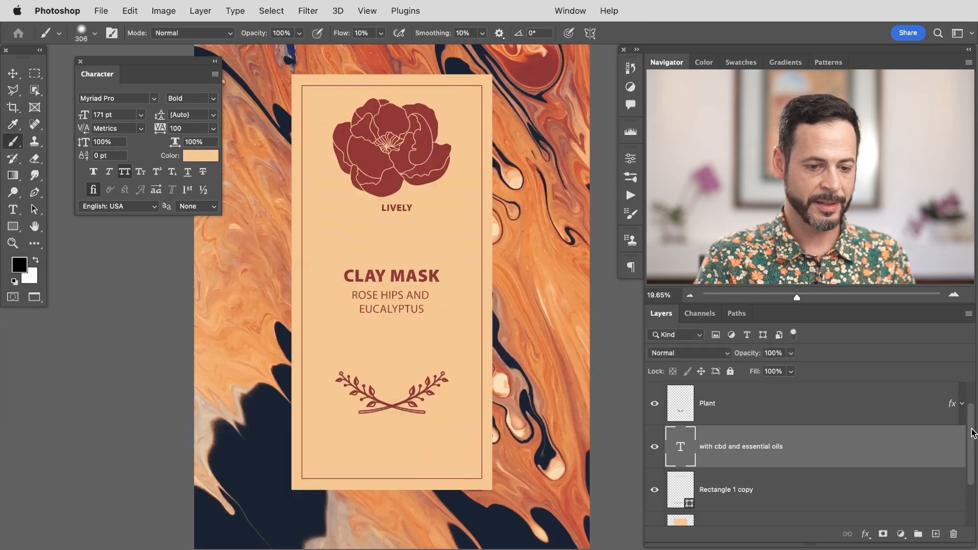
# Step: Hide the other layers, set the tagline text color to the dark red #9d2f33 sampled from the border, then show the layers again
pyautogui.moveTo(973, 433); pyautogui.dragTo(973, 397)
pyautogui.click(654, 389)
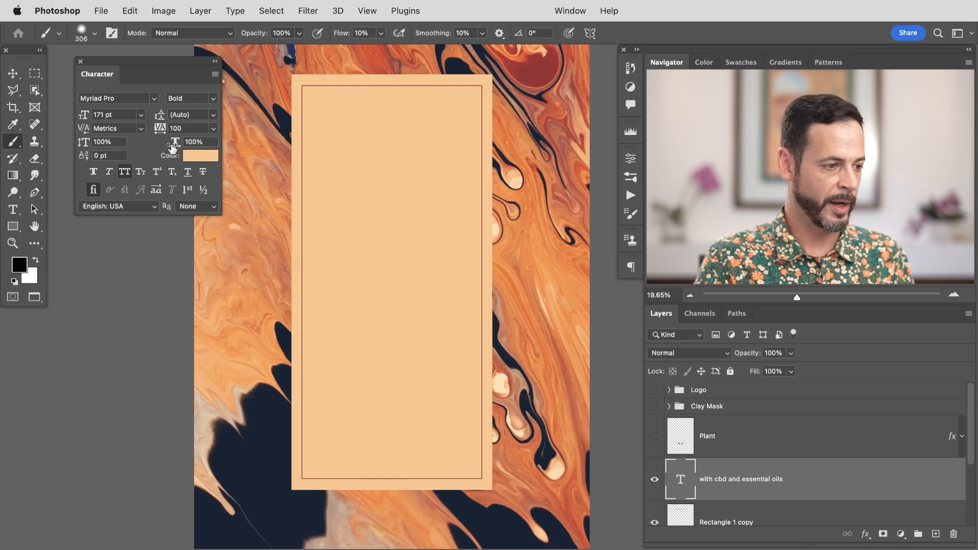
pyautogui.click(201, 157)
pyautogui.moveTo(499, 145); pyautogui.dragTo(534, 82)
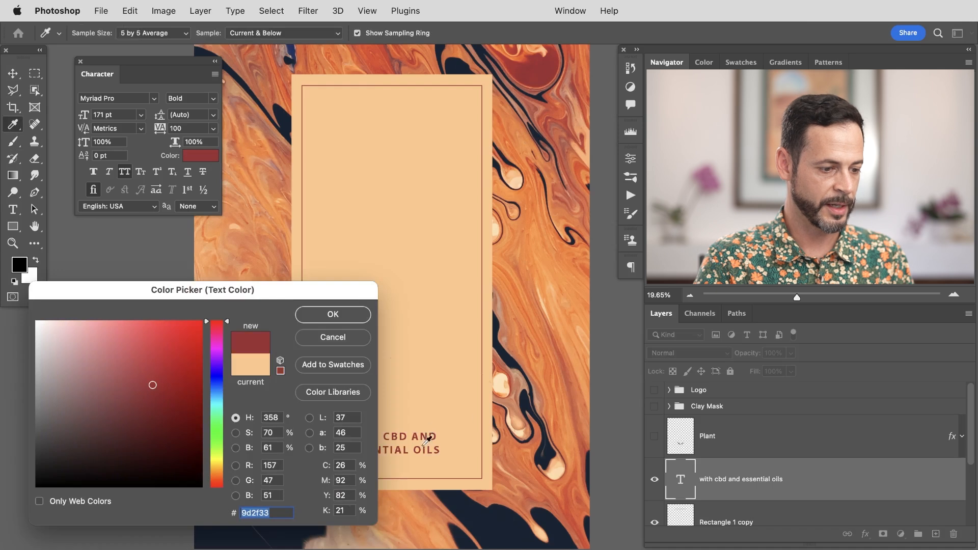
pyautogui.click(346, 314)
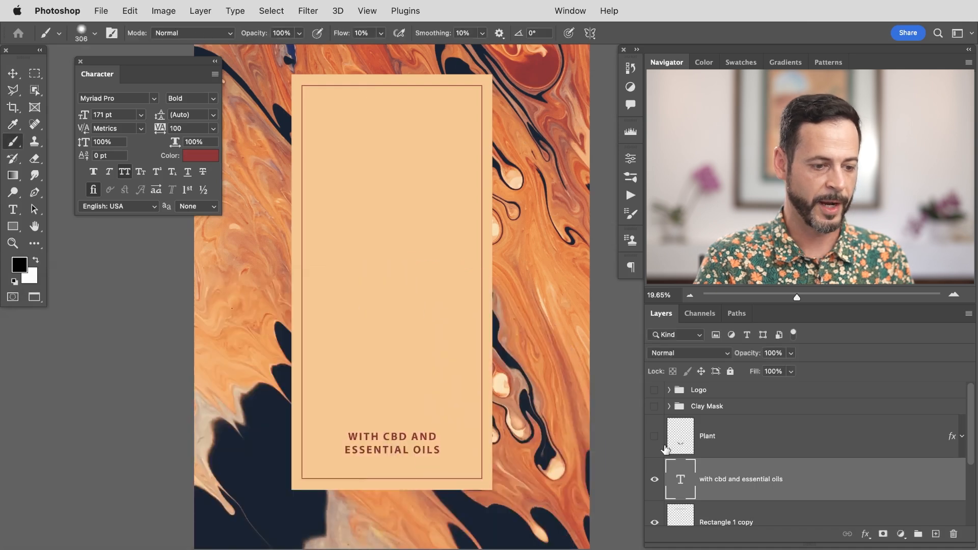
pyautogui.moveTo(655, 436); pyautogui.dragTo(654, 391)
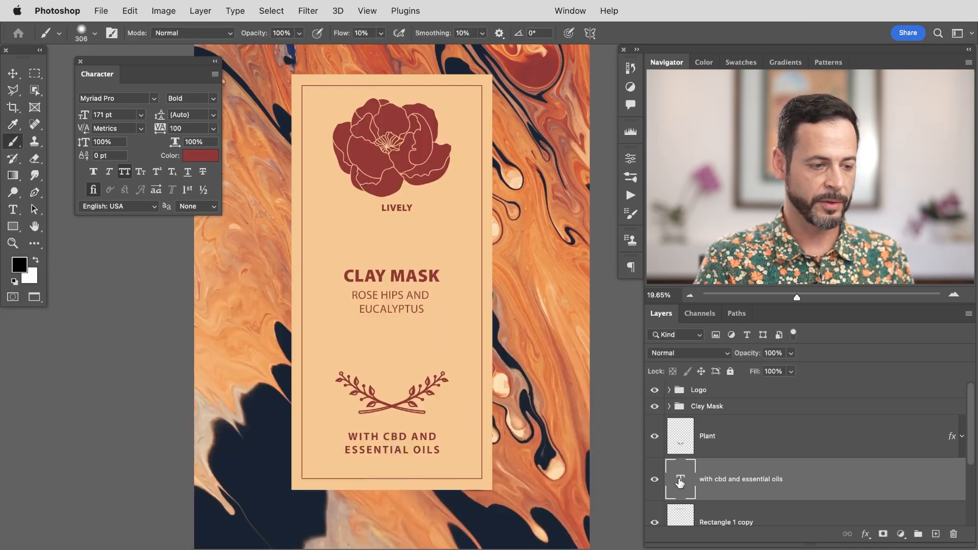
pyautogui.click(202, 160)
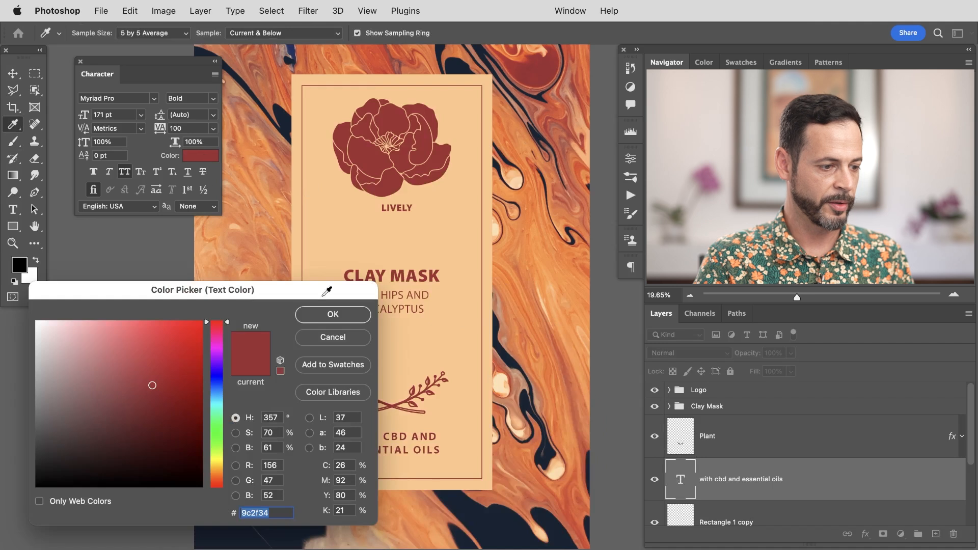
pyautogui.moveTo(489, 502); pyautogui.dragTo(435, 262)
pyautogui.click(528, 210)
pyautogui.click(458, 205)
pyautogui.click(275, 204)
pyautogui.click(295, 274)
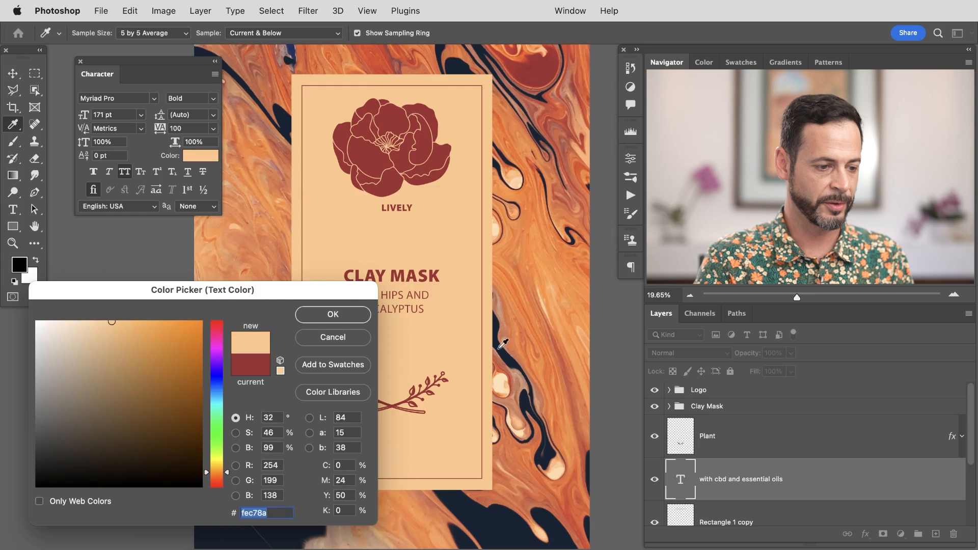
pyautogui.click(501, 346)
pyautogui.click(423, 140)
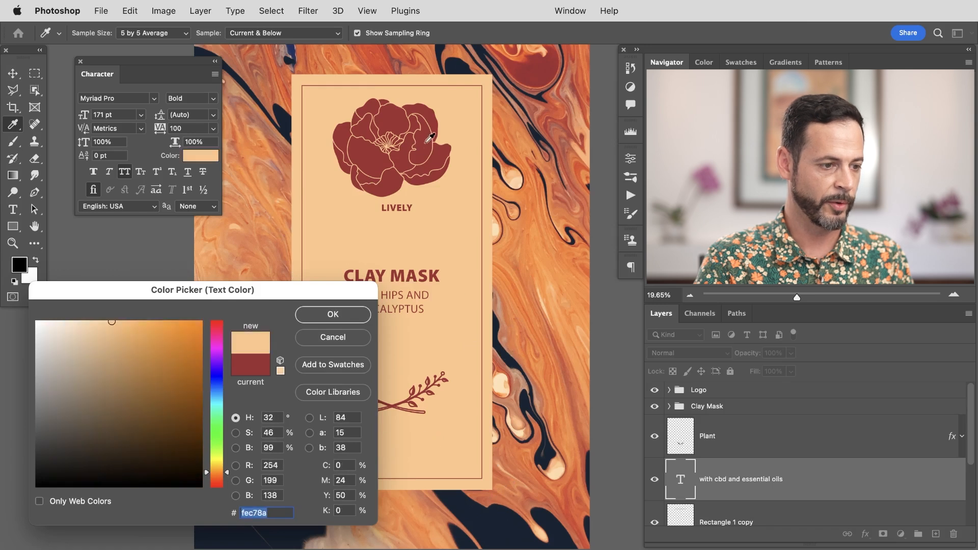
pyautogui.click(494, 301)
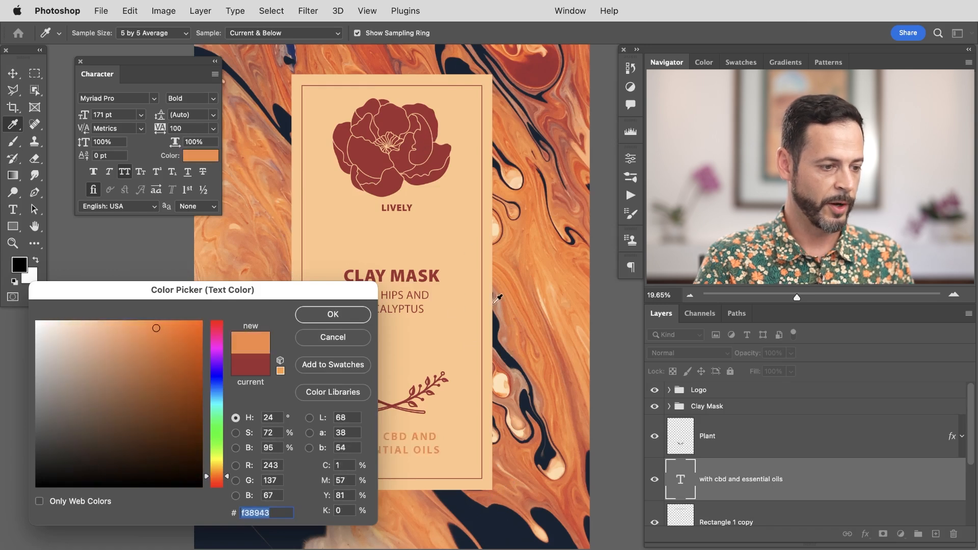
pyautogui.click(326, 342)
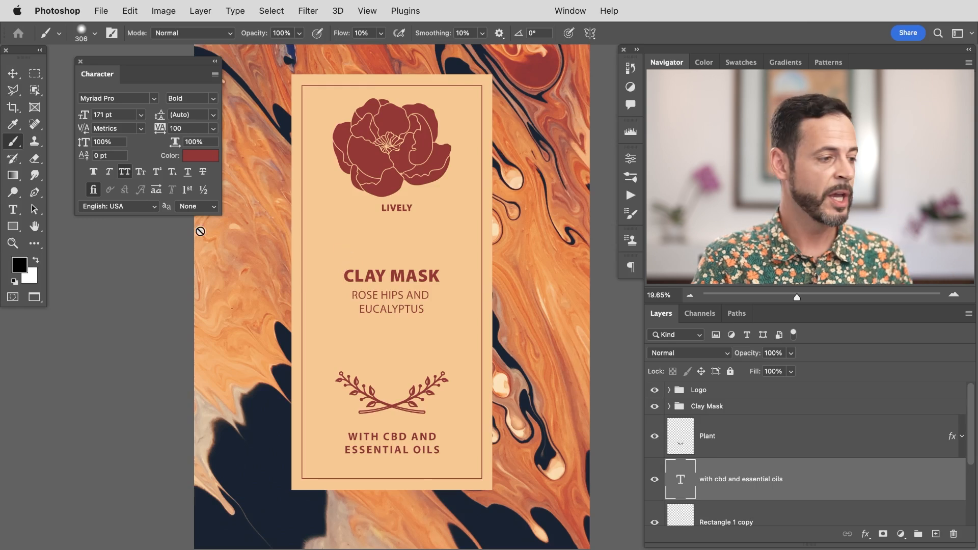
# Step: Set the Eyedropper tool to sample All Layers
pyautogui.click(11, 124)
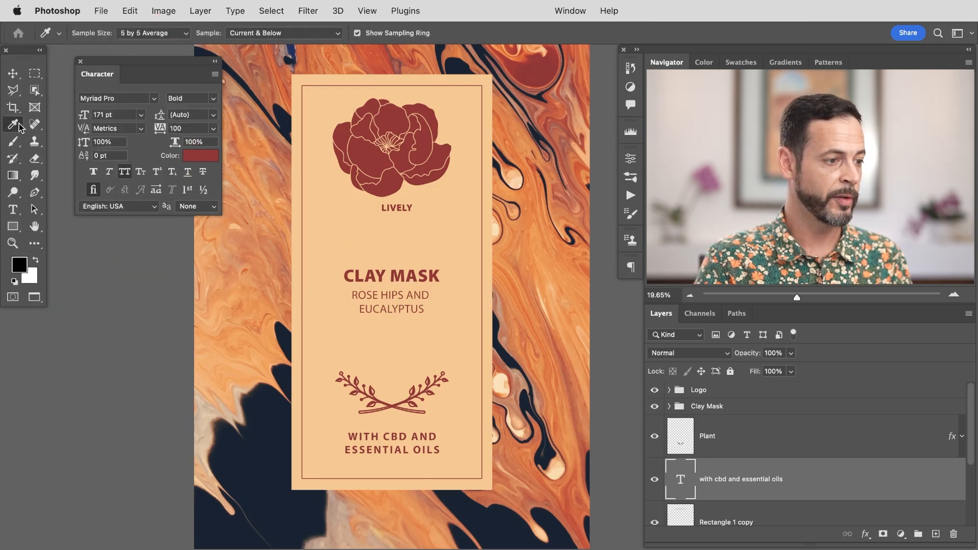
pyautogui.click(255, 34)
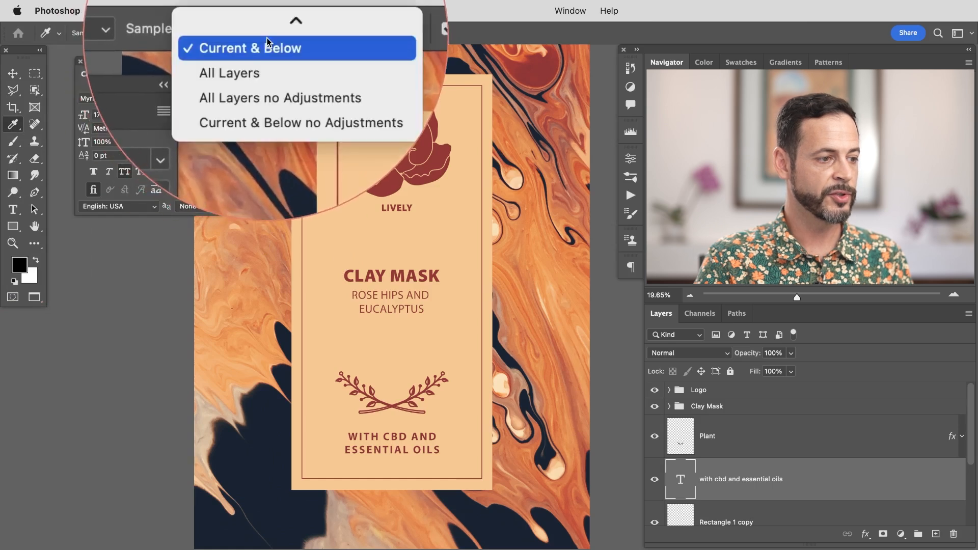
pyautogui.click(260, 58)
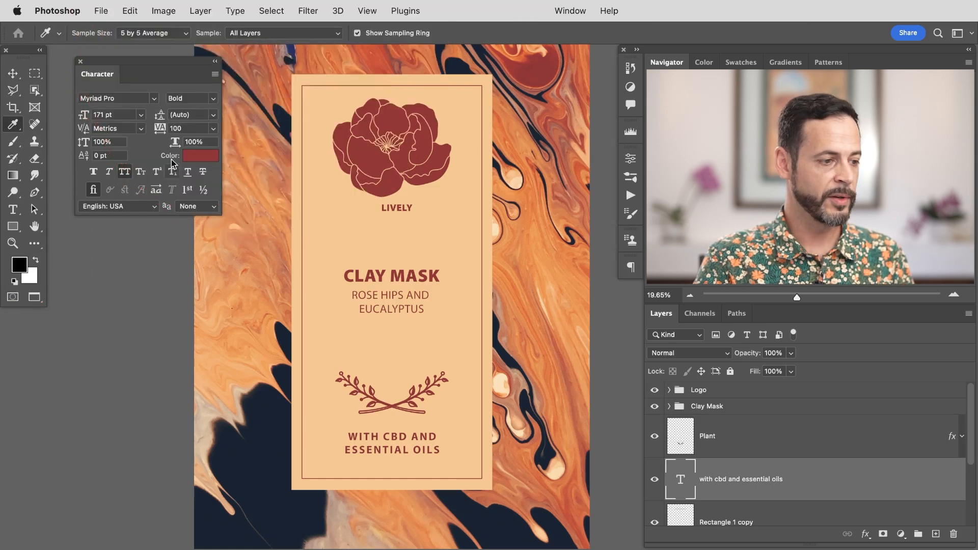
pyautogui.click(204, 155)
pyautogui.press('Return')
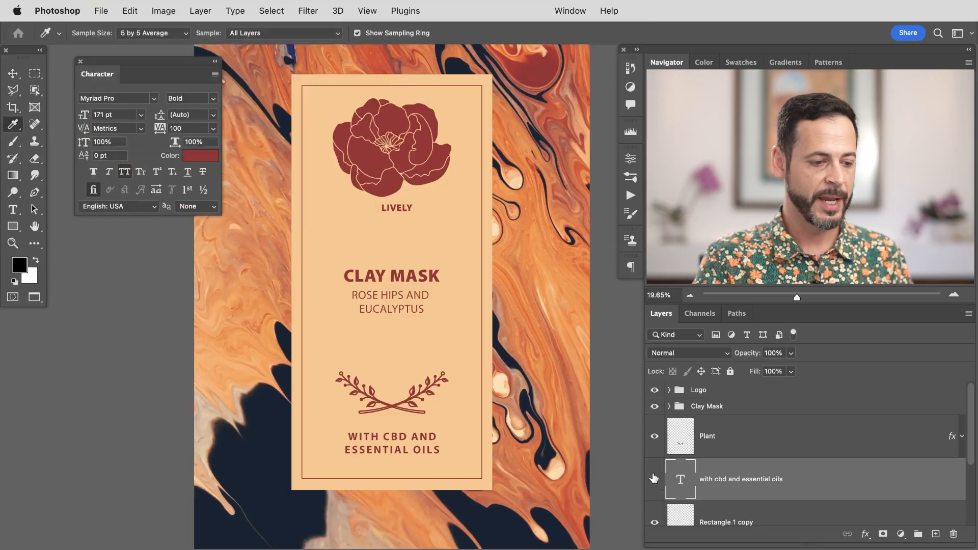
pyautogui.doubleClick(681, 486)
pyautogui.press('Escape')
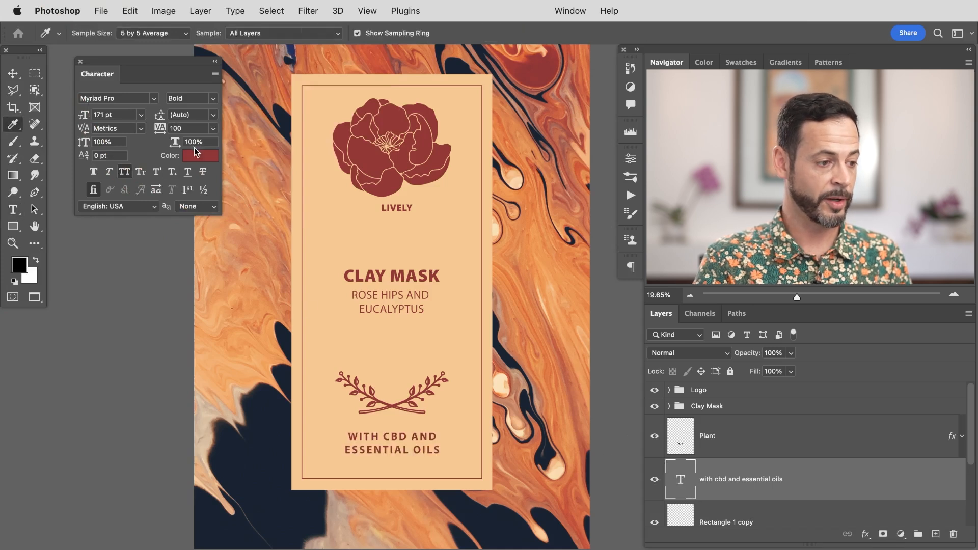
pyautogui.click(209, 156)
pyautogui.click(270, 189)
pyautogui.click(518, 232)
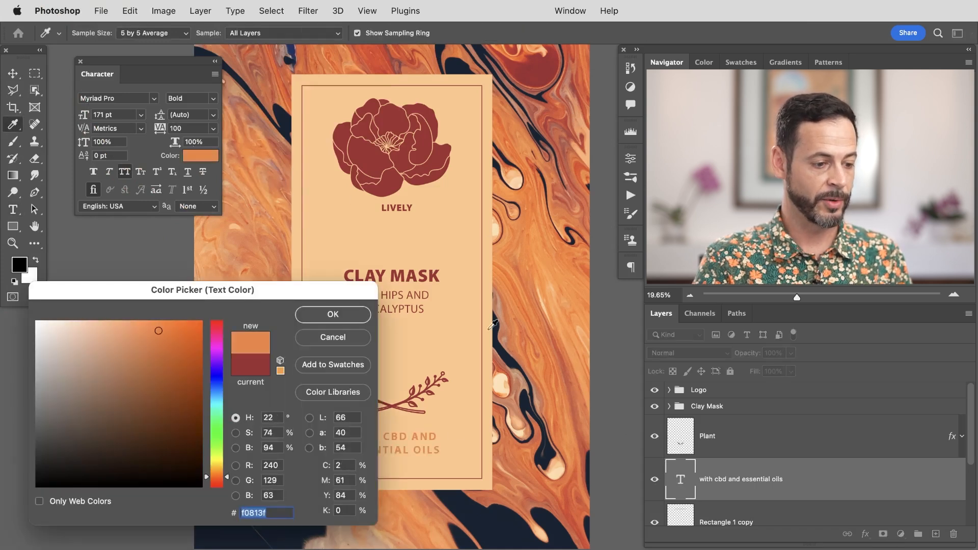
pyautogui.click(542, 354)
pyautogui.click(518, 424)
pyautogui.click(422, 320)
pyautogui.click(412, 181)
pyautogui.click(430, 144)
pyautogui.click(426, 142)
pyautogui.click(344, 319)
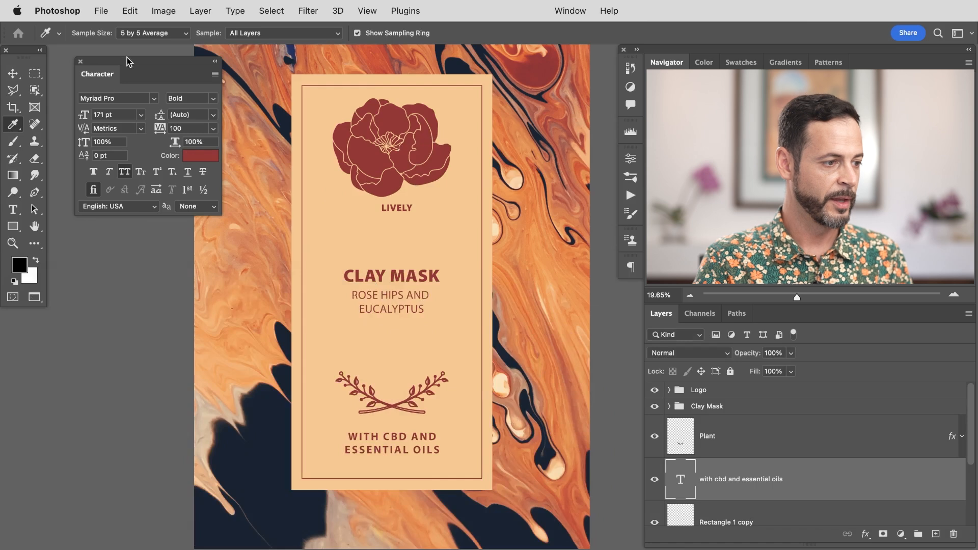
# Step: Set the tagline text to 133 pt with tracking of 200
pyautogui.moveTo(125, 58); pyautogui.dragTo(115, 59)
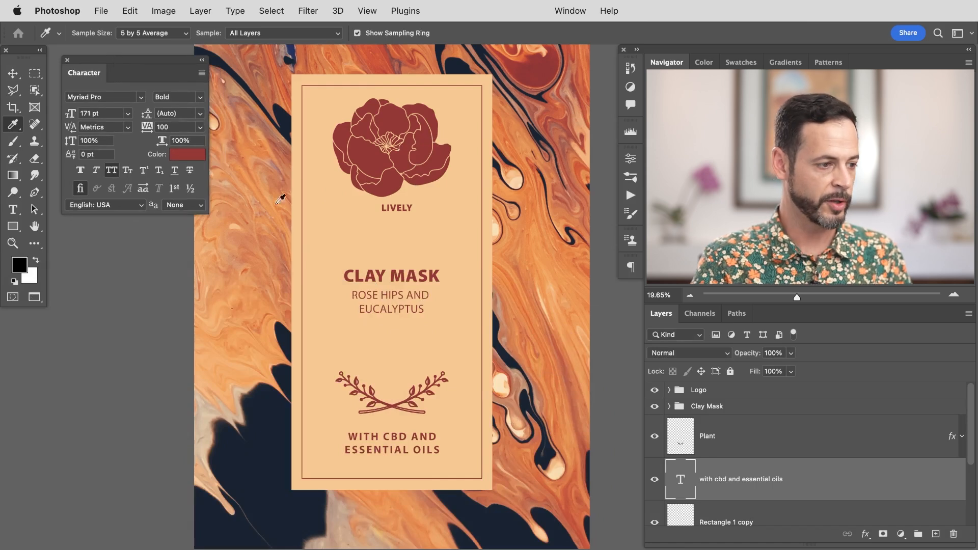
pyautogui.moveTo(71, 117)
pyautogui.mouseDown()
pyautogui.moveTo(64, 120)
pyautogui.moveTo(74, 122)
pyautogui.mouseUp()
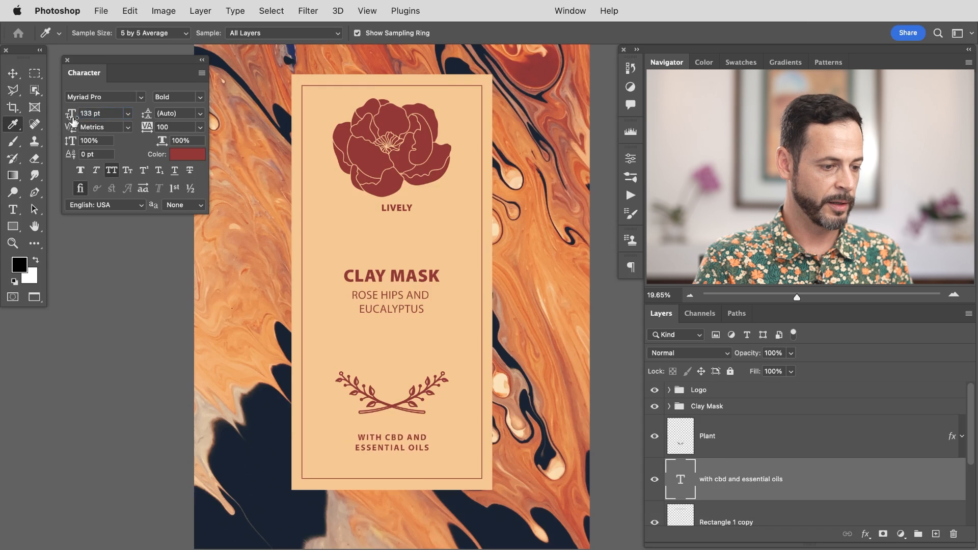
pyautogui.click(200, 127)
pyautogui.click(176, 312)
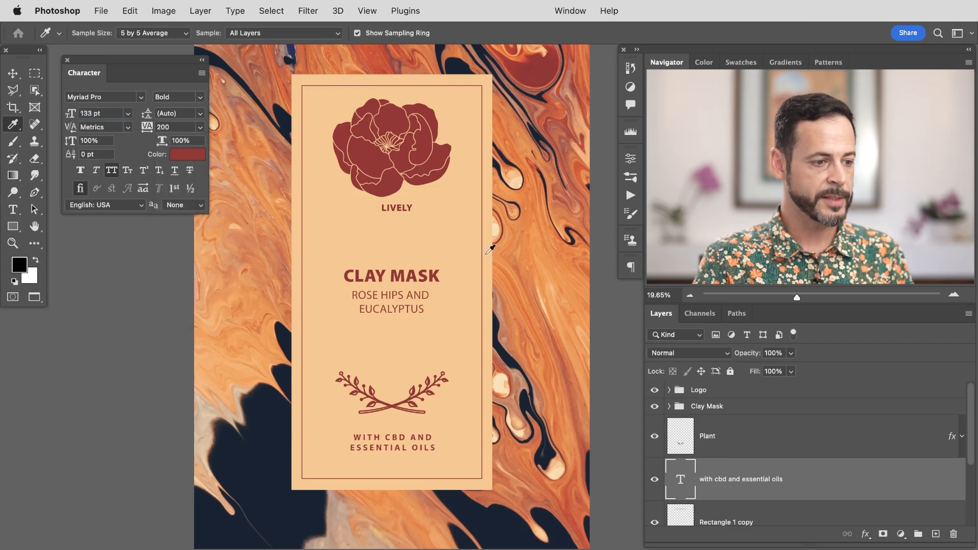
# Step: Re-center the Clay Mask group vertically within a marquee between 'LIVELY' and the flourish, then deselect
pyautogui.click(715, 393)
pyautogui.press('v')
pyautogui.moveTo(519, 348); pyautogui.dragTo(520, 366)
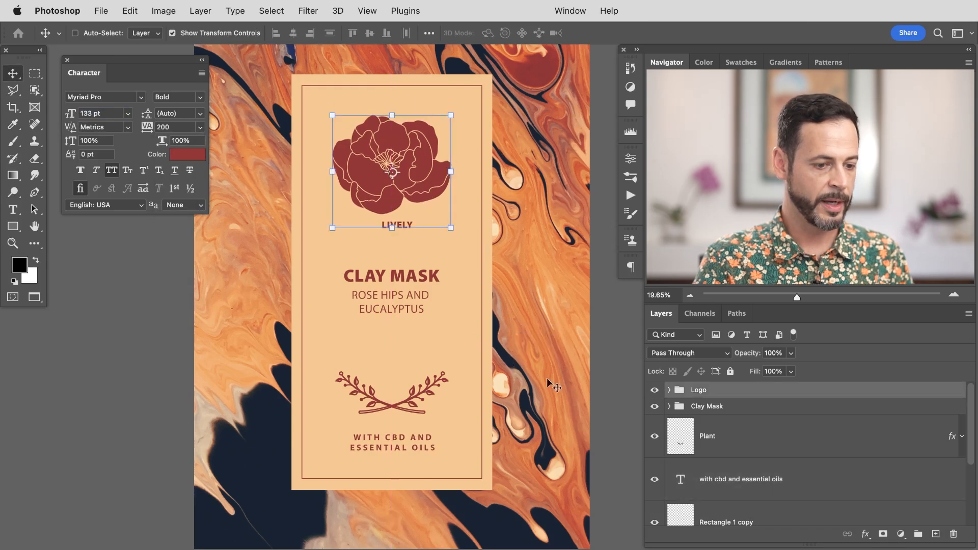
pyautogui.press('m')
pyautogui.moveTo(318, 228); pyautogui.dragTo(473, 371)
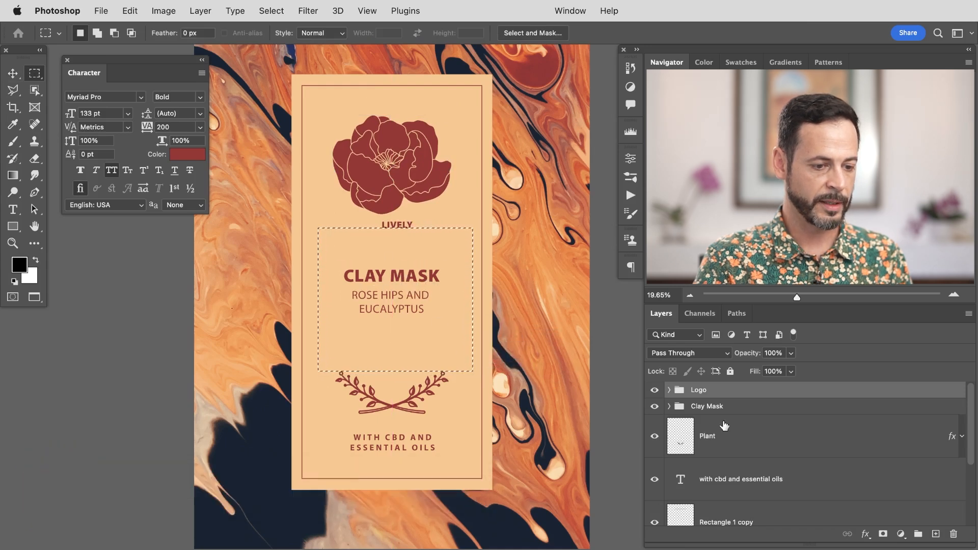
pyautogui.click(707, 405)
pyautogui.press('v')
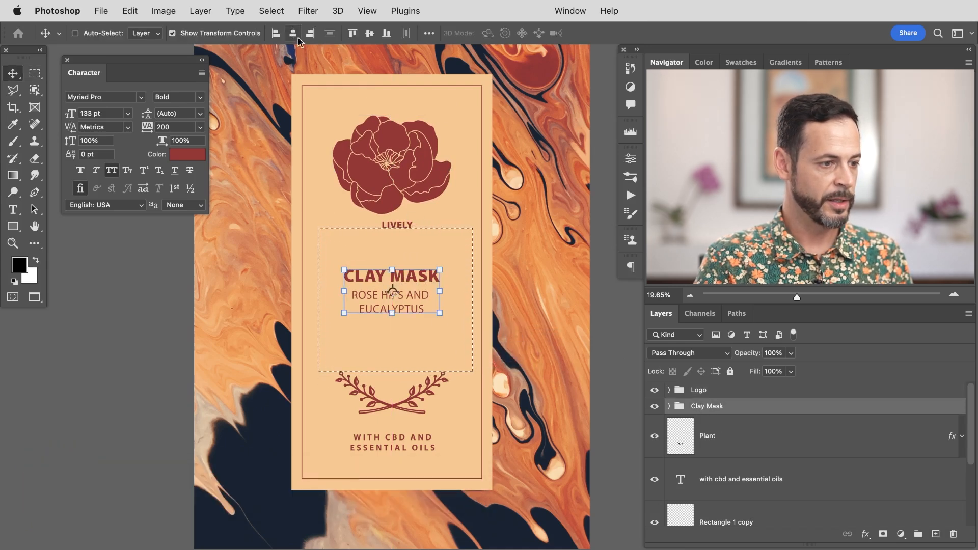
pyautogui.click(369, 34)
pyautogui.hotkey('ctrl', 'd')
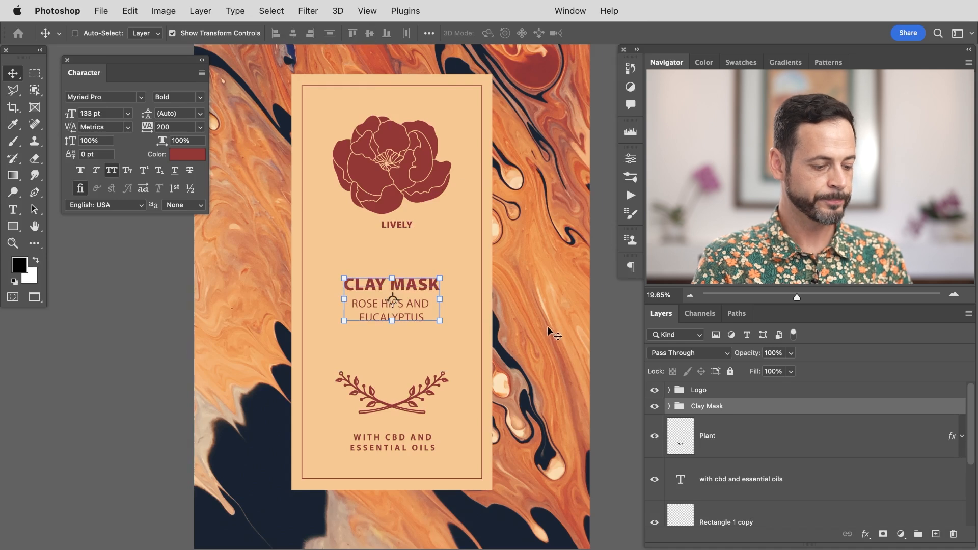
# Step: Preview the finished label in full-screen mode with extras hidden
pyautogui.press('f')
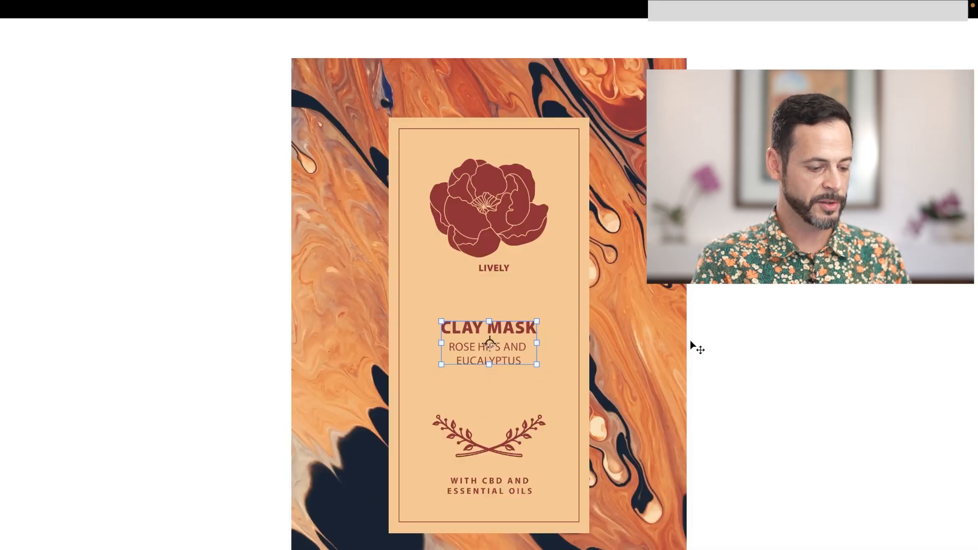
pyautogui.hotkey('ctrl', 'h')
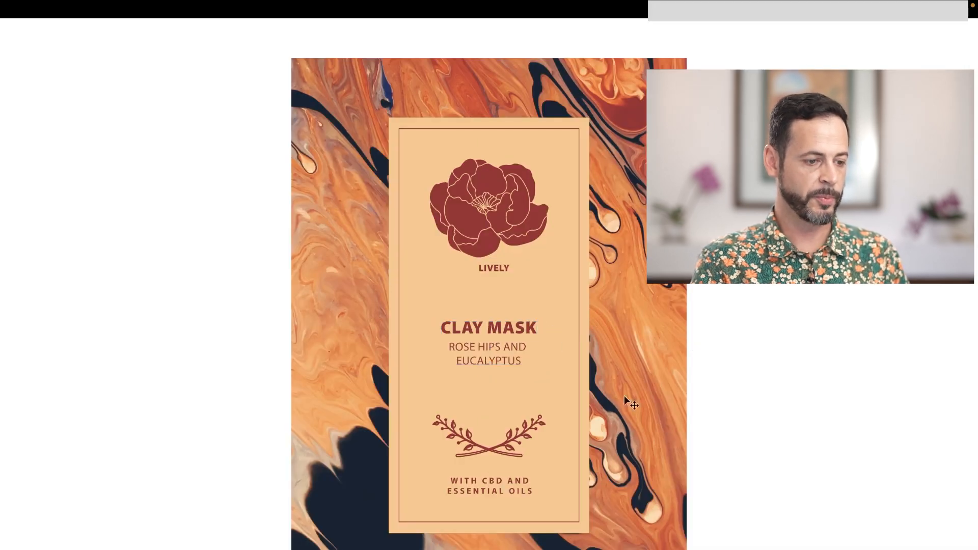
pyautogui.press('f')
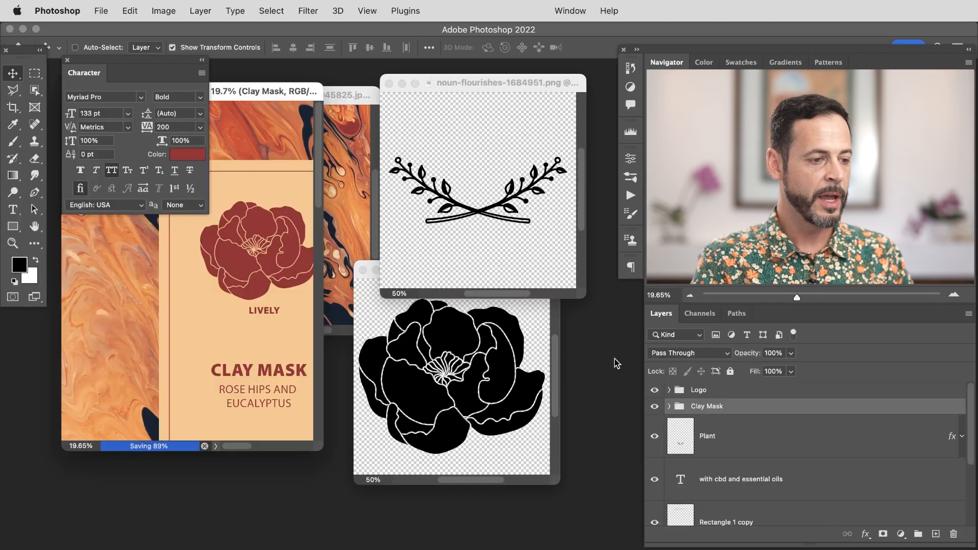
pyautogui.press('f')
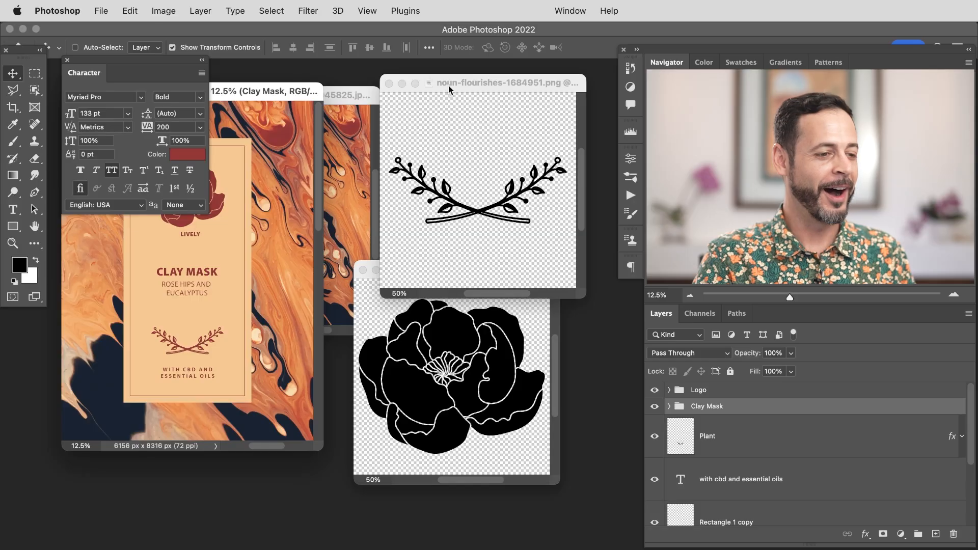
# Step: Close the flourish and flower source documents and center the Label Template window
pyautogui.click(454, 83)
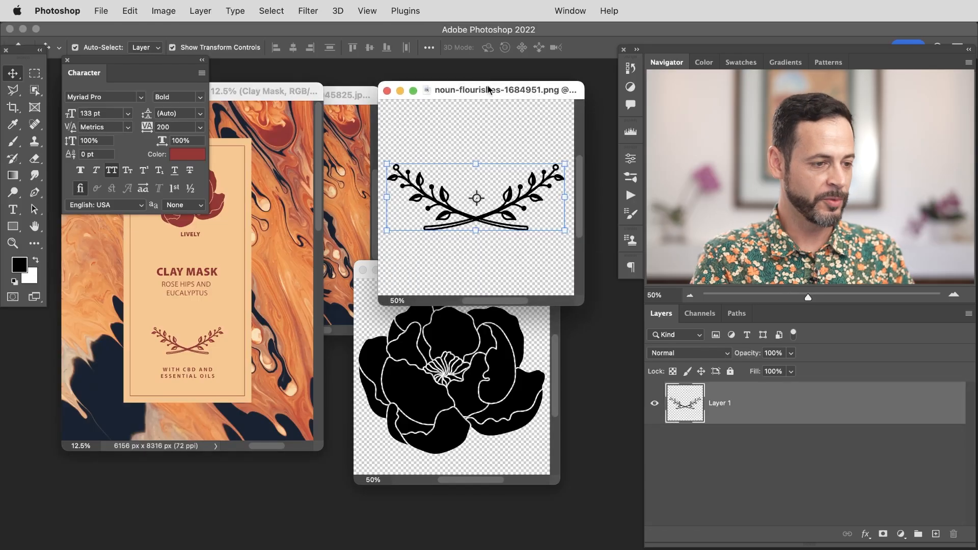
pyautogui.press('super+w')
pyautogui.moveTo(364, 95); pyautogui.dragTo(471, 87)
pyautogui.press('super+w')
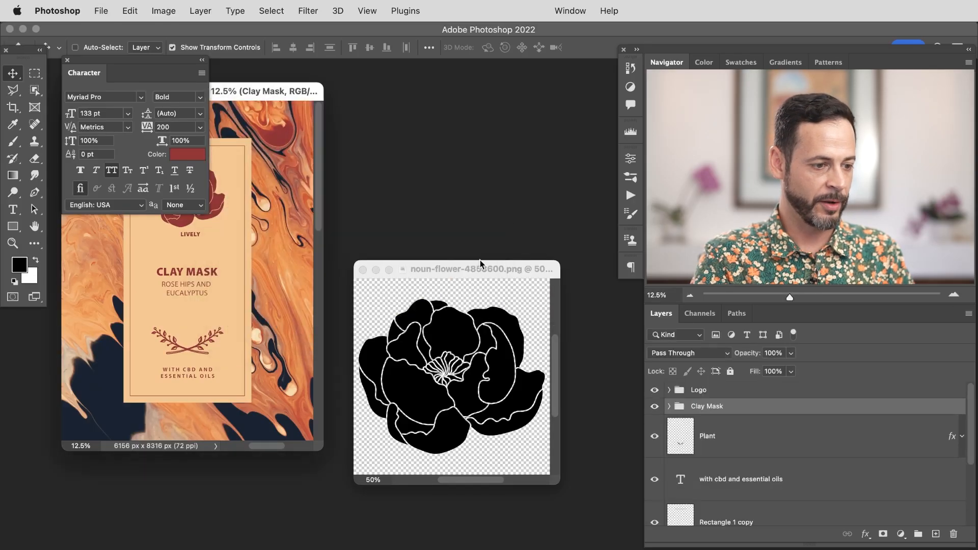
pyautogui.moveTo(478, 264); pyautogui.dragTo(506, 242)
pyautogui.press('super+w')
pyautogui.moveTo(291, 88); pyautogui.dragTo(547, 85)
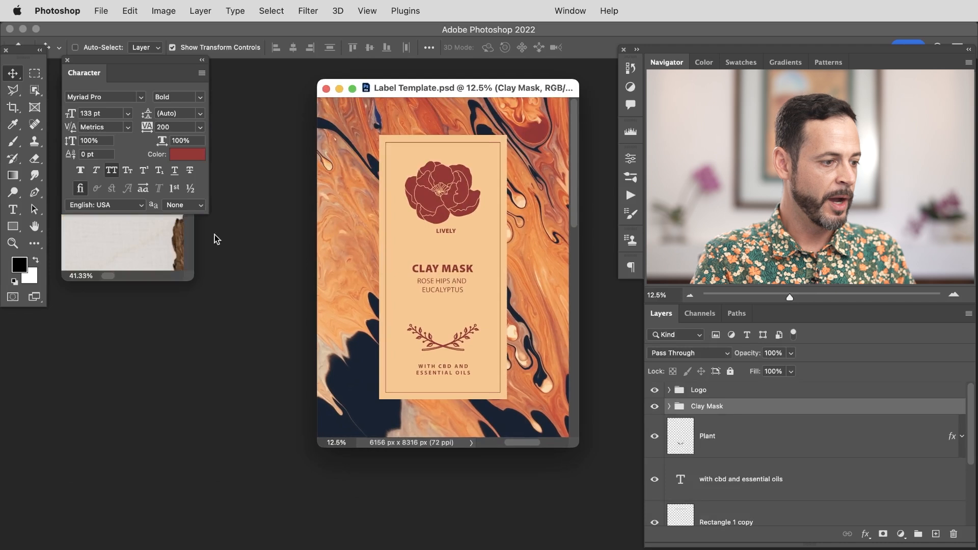
# Step: Switch to the tube mockup photo and delete the two extra layers above its Background
pyautogui.click(193, 260)
pyautogui.press('super+0')
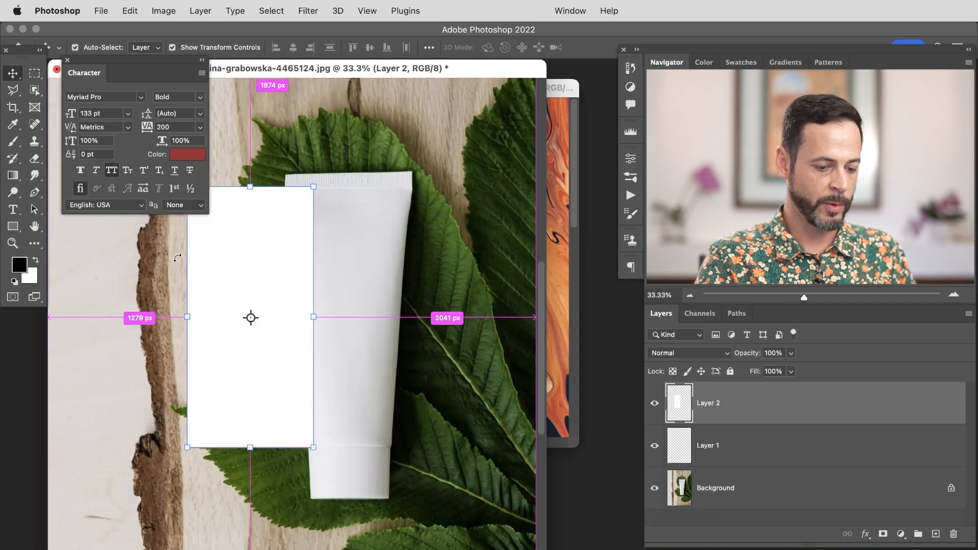
pyautogui.press('super+minus')
pyautogui.moveTo(400, 73); pyautogui.dragTo(528, 82)
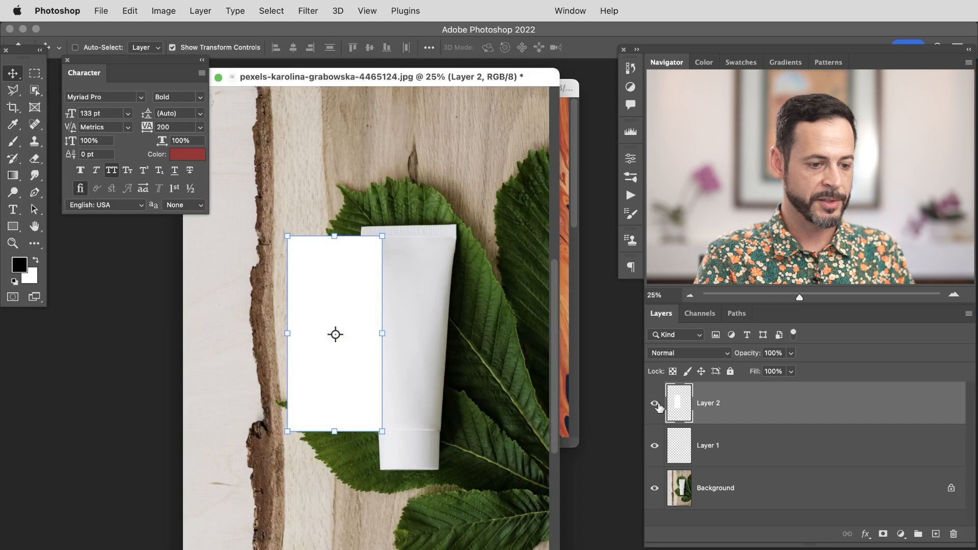
pyautogui.keyDown('shift'); pyautogui.click(734, 440); pyautogui.keyUp('shift')
pyautogui.press('Delete')
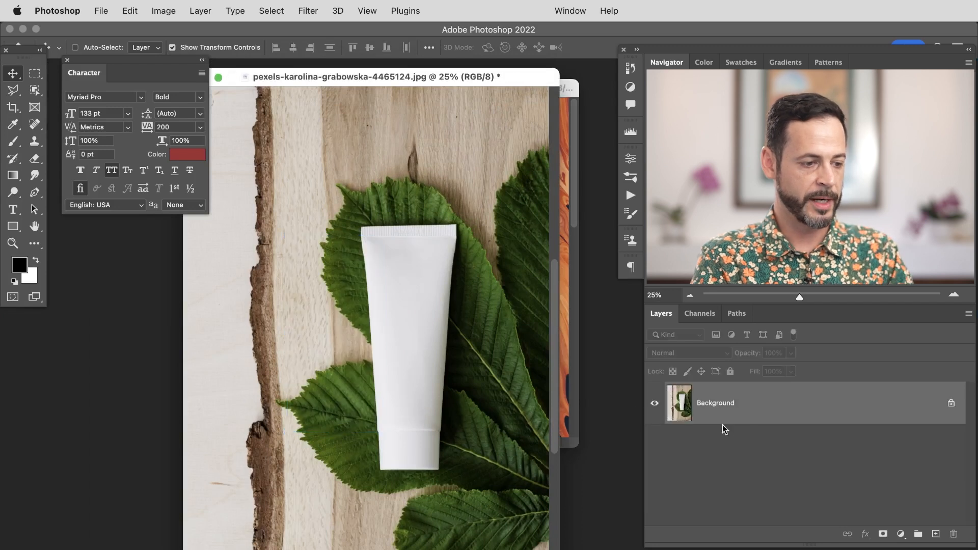
# Step: Zoom out the mockup and arrange the mockup and Label Template windows side by side
pyautogui.press('super+minus')
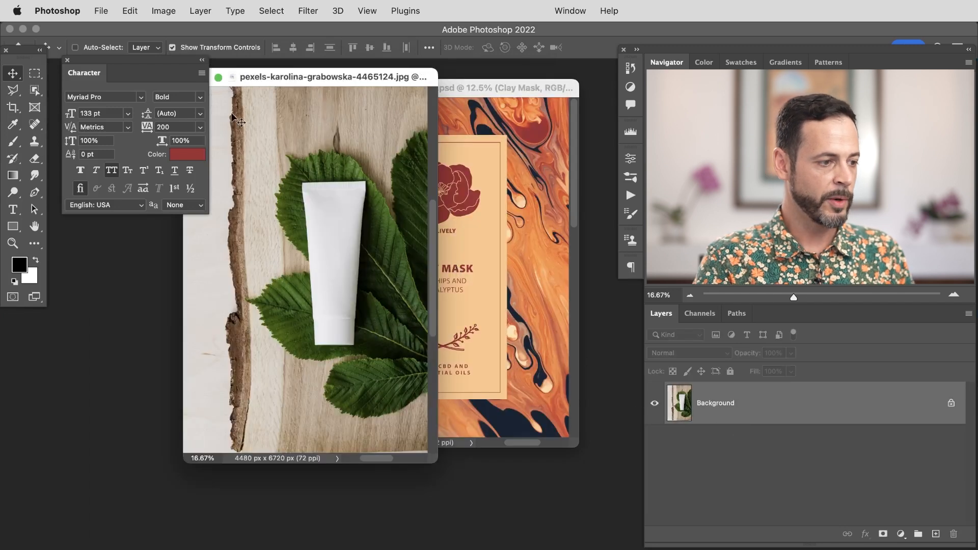
pyautogui.click(201, 59)
pyautogui.moveTo(269, 78); pyautogui.dragTo(192, 88)
pyautogui.click(503, 91)
pyautogui.moveTo(503, 91); pyautogui.dragTo(521, 98)
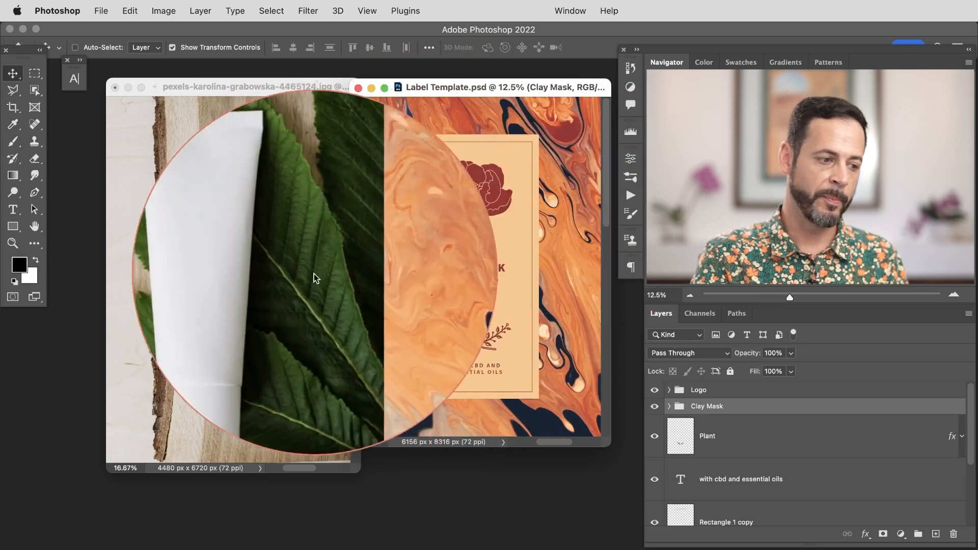
# Step: Stamp a merged copy of the label, drag it onto the tube mockup scaled down, and delete the stamp from the template
pyautogui.click(715, 399)
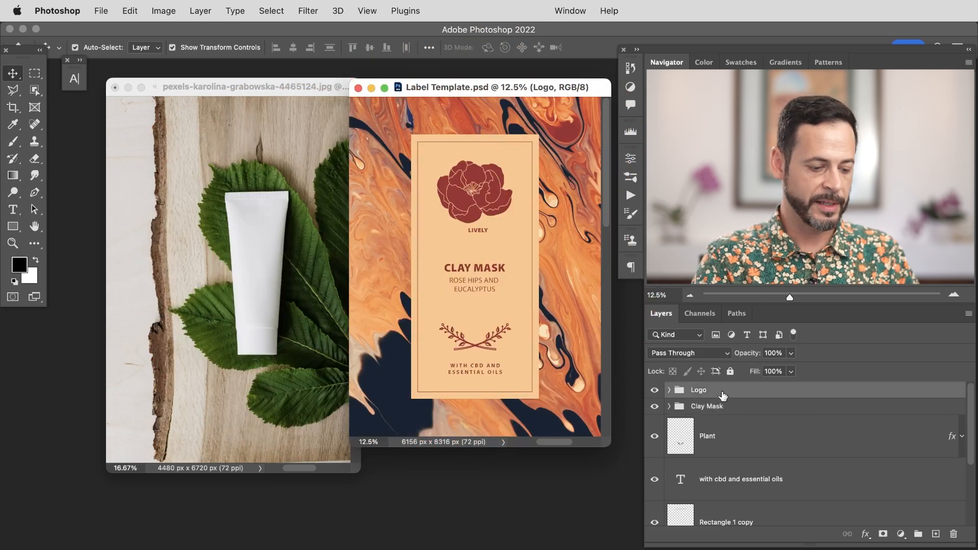
pyautogui.press('super+alt+shift+e')
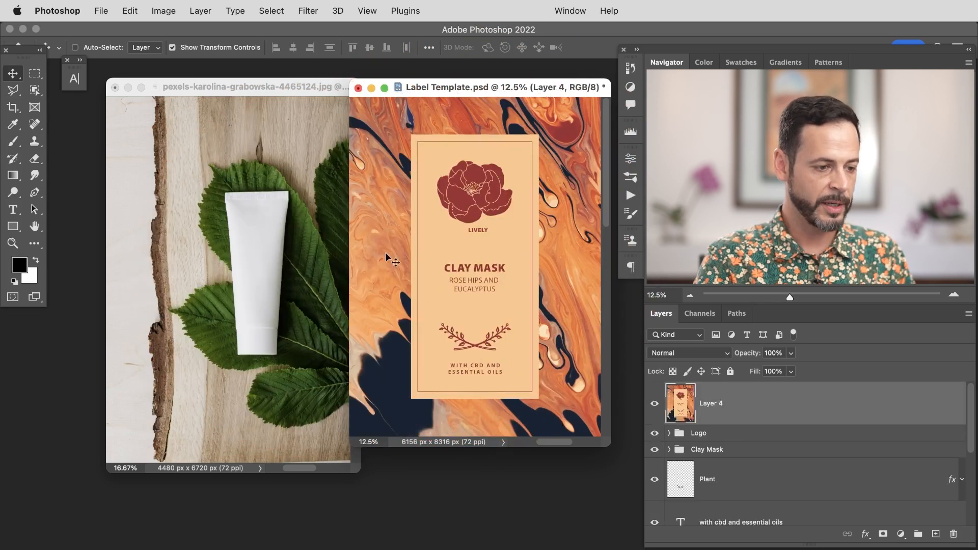
pyautogui.moveTo(441, 263); pyautogui.dragTo(335, 275)
pyautogui.press('super+t')
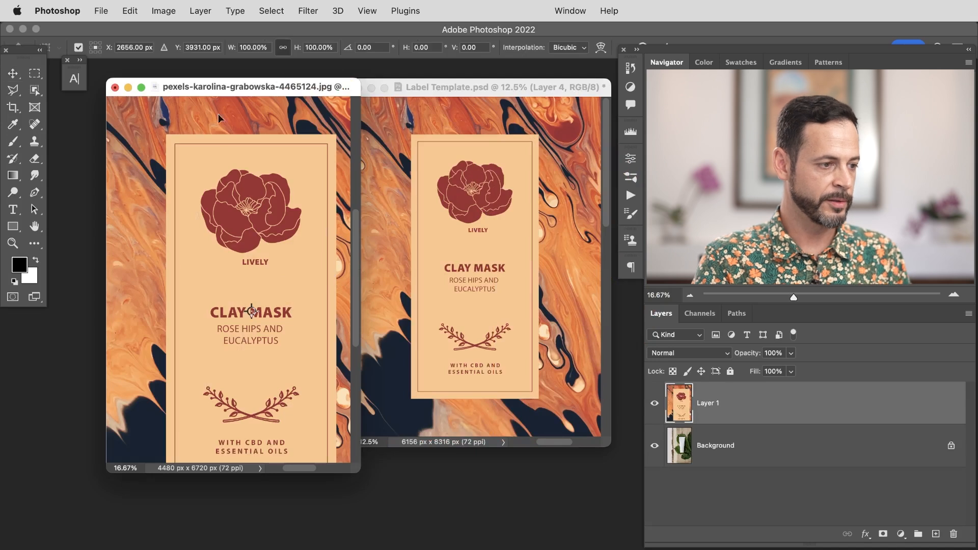
pyautogui.moveTo(295, 50); pyautogui.dragTo(263, 56)
pyautogui.press('Return')
pyautogui.moveTo(299, 296); pyautogui.dragTo(294, 273)
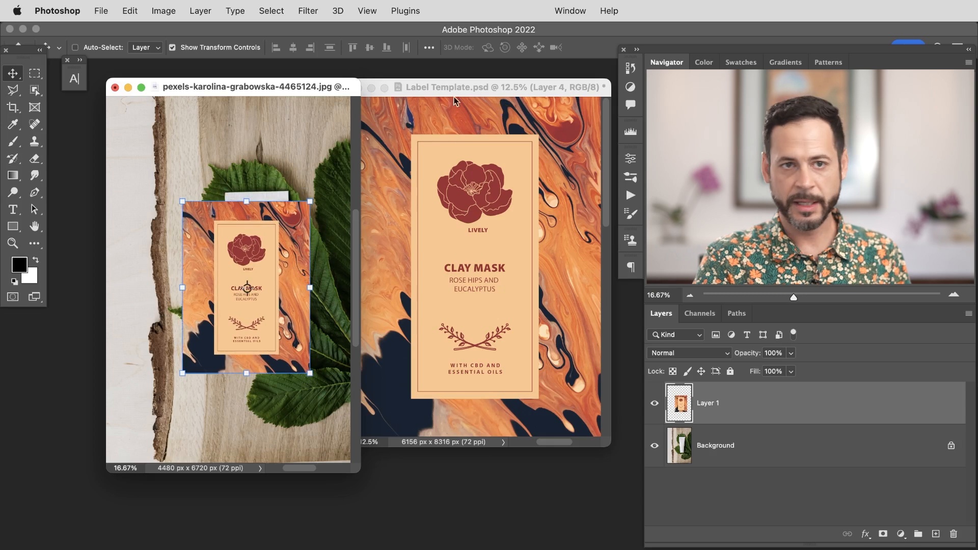
pyautogui.click(514, 97)
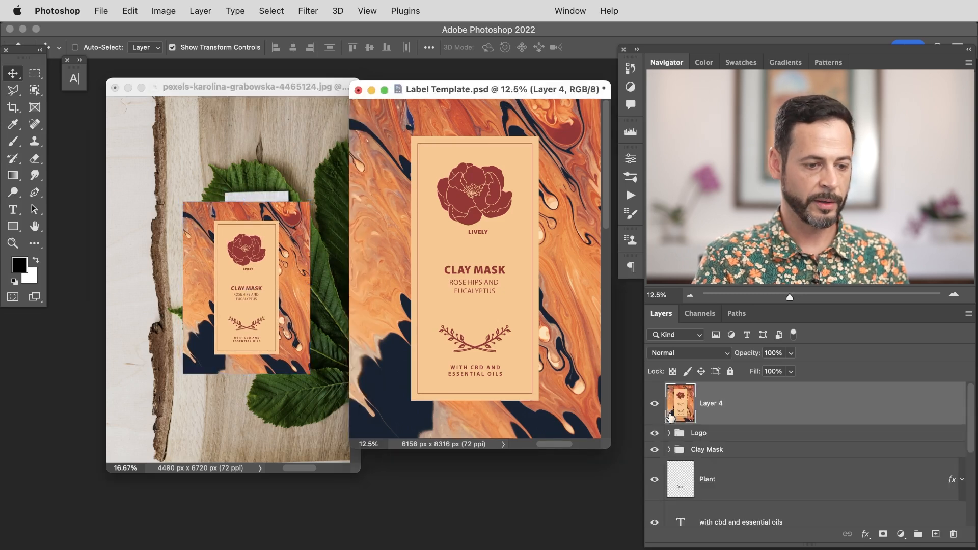
pyautogui.press('BackSpace')
# Step: Hide and re-show the Logo group in the label template, then undo a stray move
pyautogui.click(655, 390)
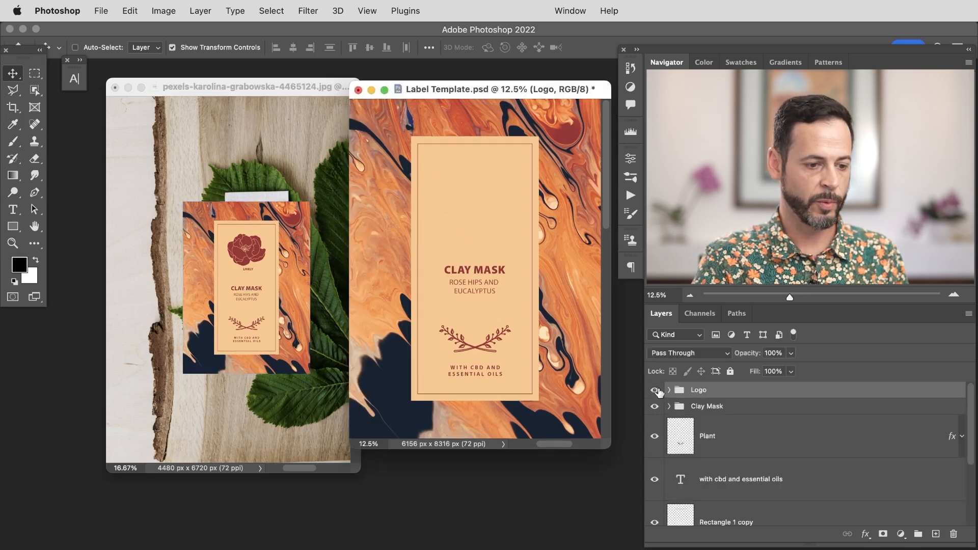
pyautogui.click(654, 391)
pyautogui.moveTo(478, 306); pyautogui.dragTo(509, 302)
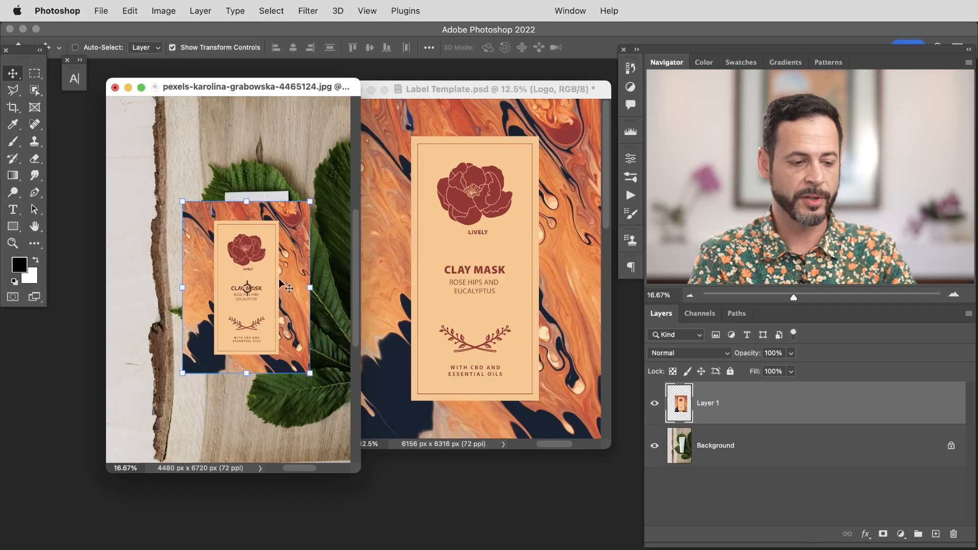
pyautogui.press('super+z')
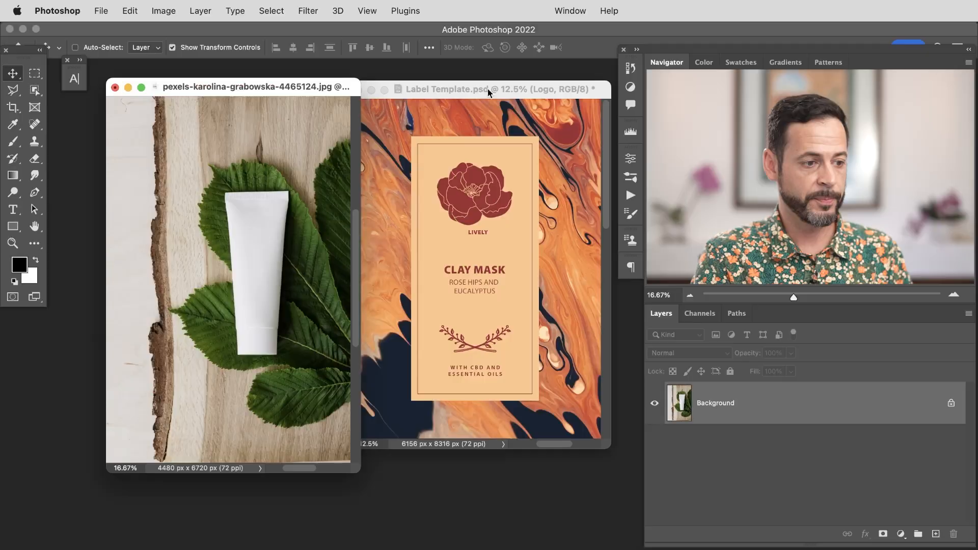
# Step: Save the Label Template document
pyautogui.click(432, 117)
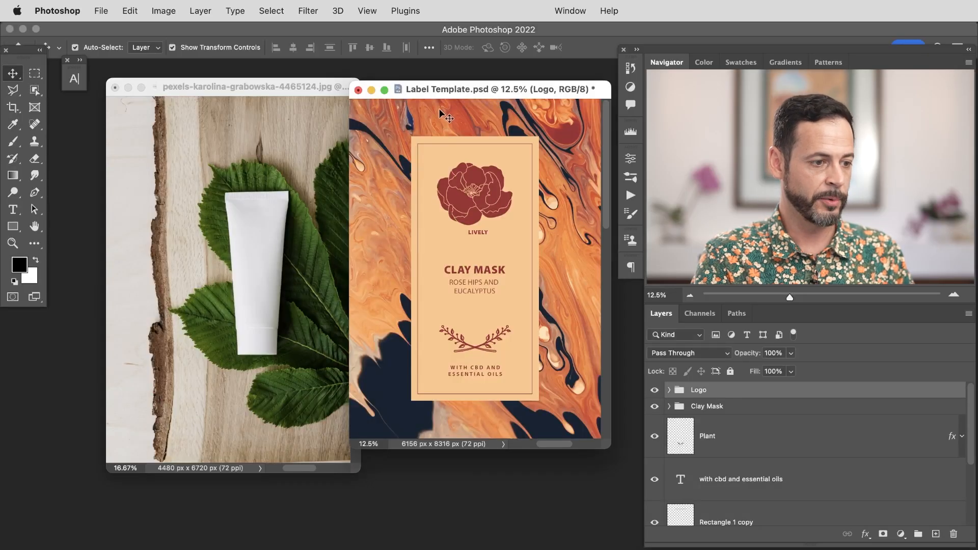
pyautogui.press('super+s')
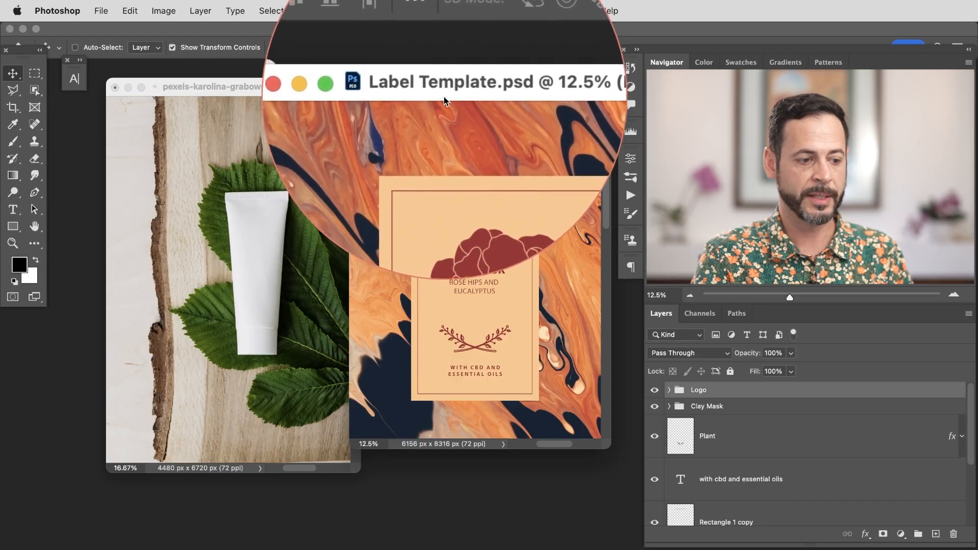
# Step: Place Label Template.psd as a linked smart object into the tube mockup photo
pyautogui.click(292, 90)
pyautogui.moveTo(292, 90); pyautogui.dragTo(293, 86)
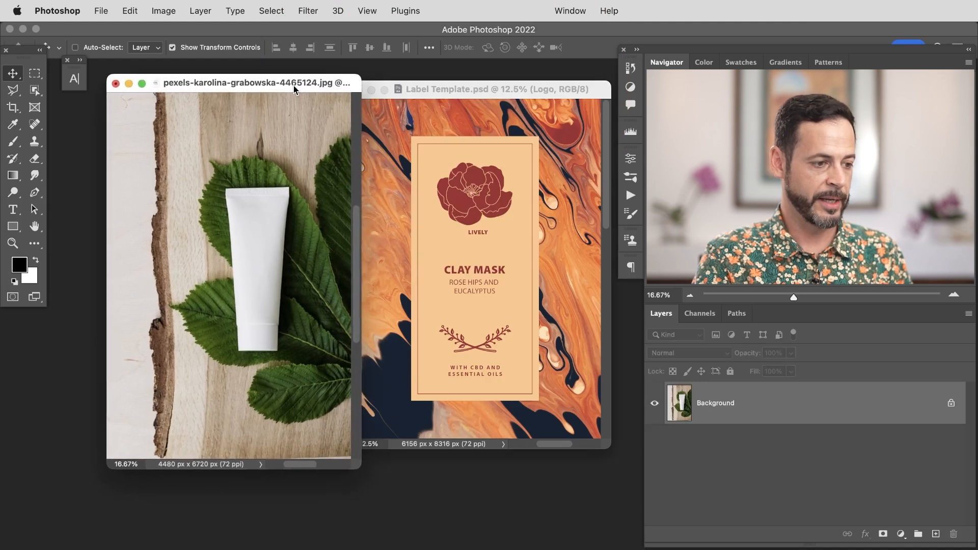
pyautogui.click(101, 10)
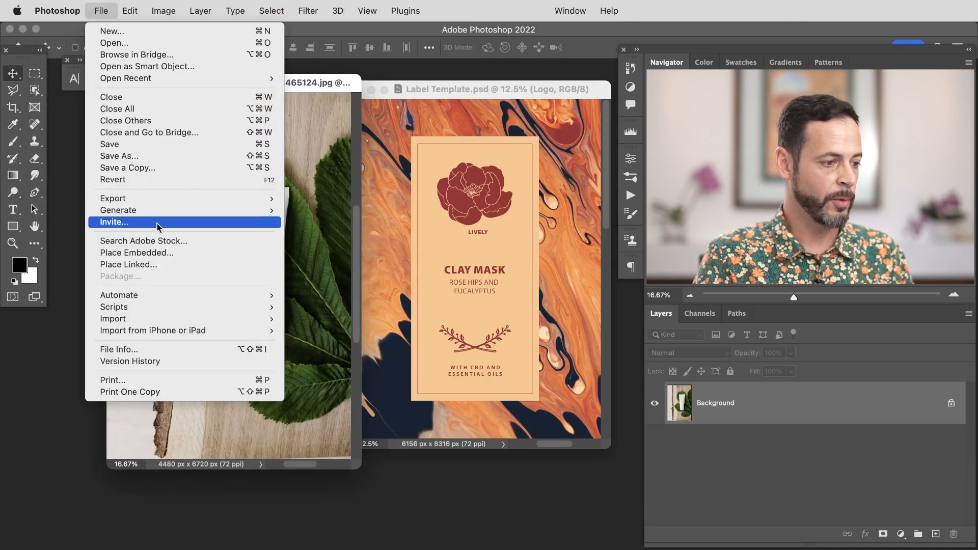
pyautogui.click(165, 268)
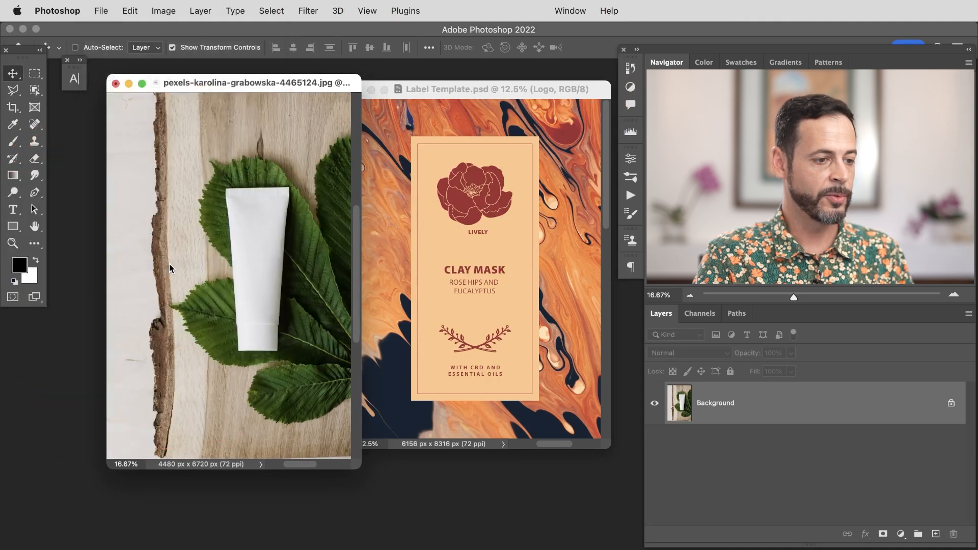
pyautogui.click(271, 142)
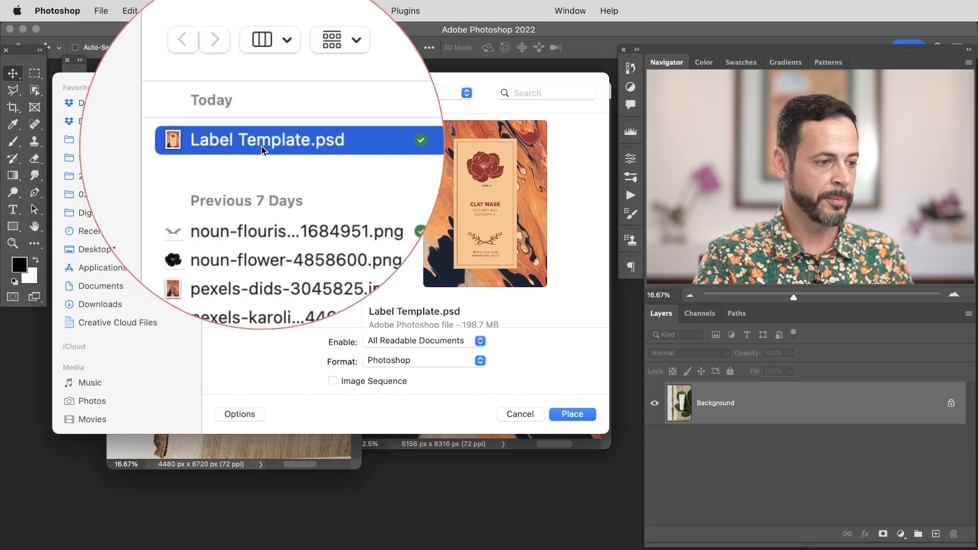
pyautogui.click(569, 415)
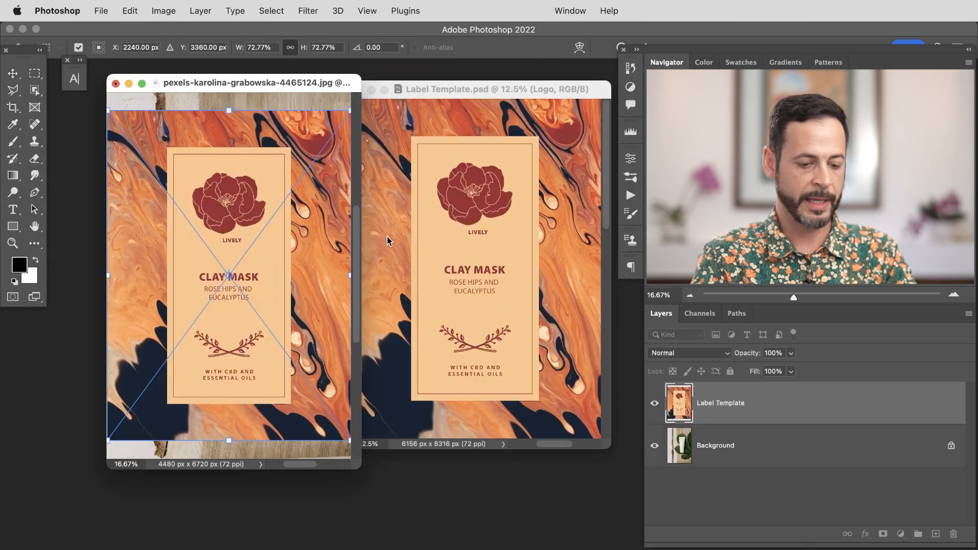
pyautogui.press('Return')
# Step: Scale the linked label down and position it over the tube in the mockup
pyautogui.moveTo(355, 473); pyautogui.dragTo(376, 474)
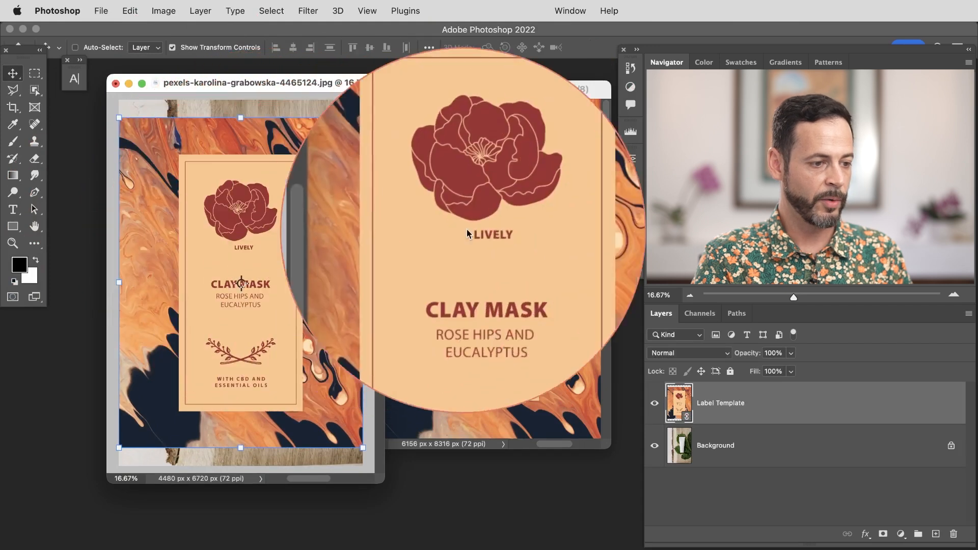
pyautogui.press('super+t')
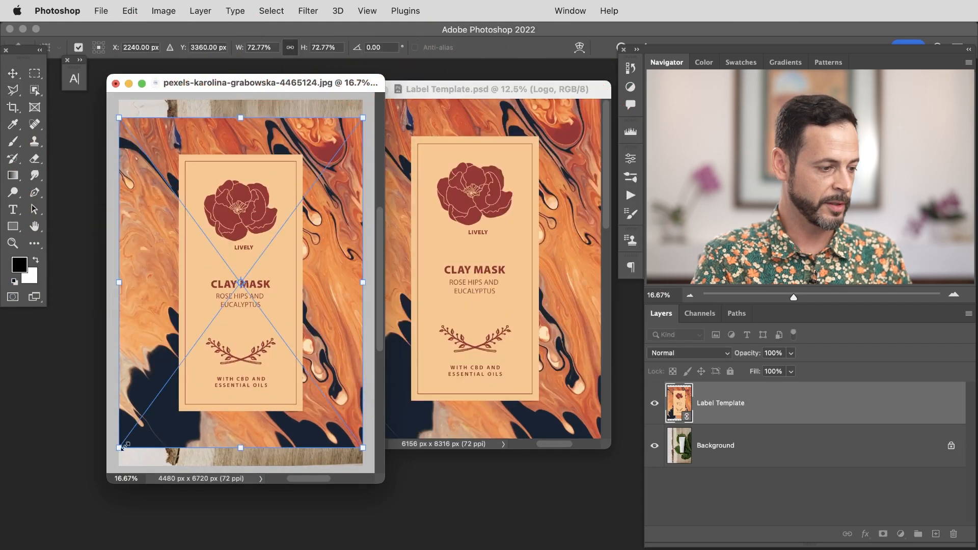
pyautogui.moveTo(121, 446); pyautogui.dragTo(182, 363)
pyautogui.press('Return')
pyautogui.moveTo(307, 269); pyautogui.dragTo(282, 297)
pyautogui.moveTo(308, 84); pyautogui.dragTo(262, 88)
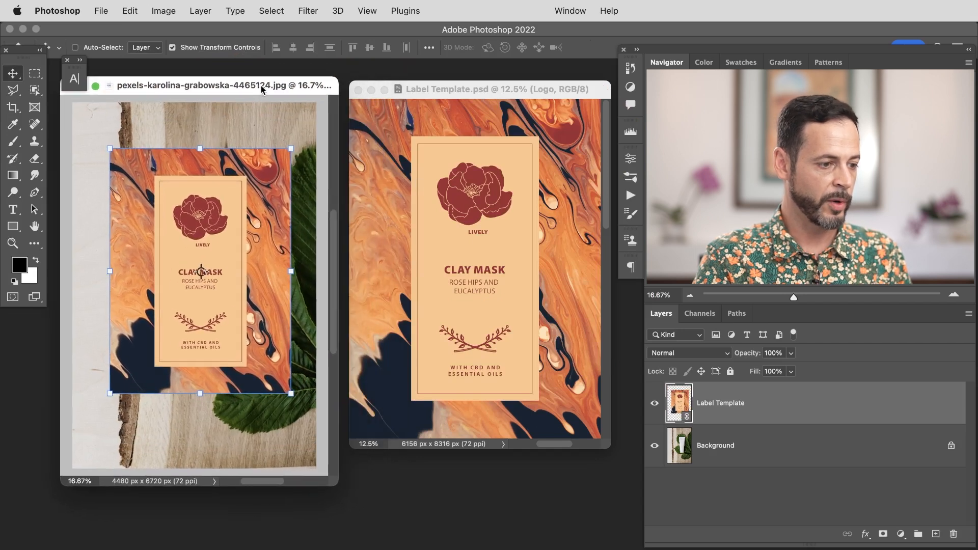
# Step: Hide the Logo group and save the label template, then show the Logo group again and save
pyautogui.click(387, 88)
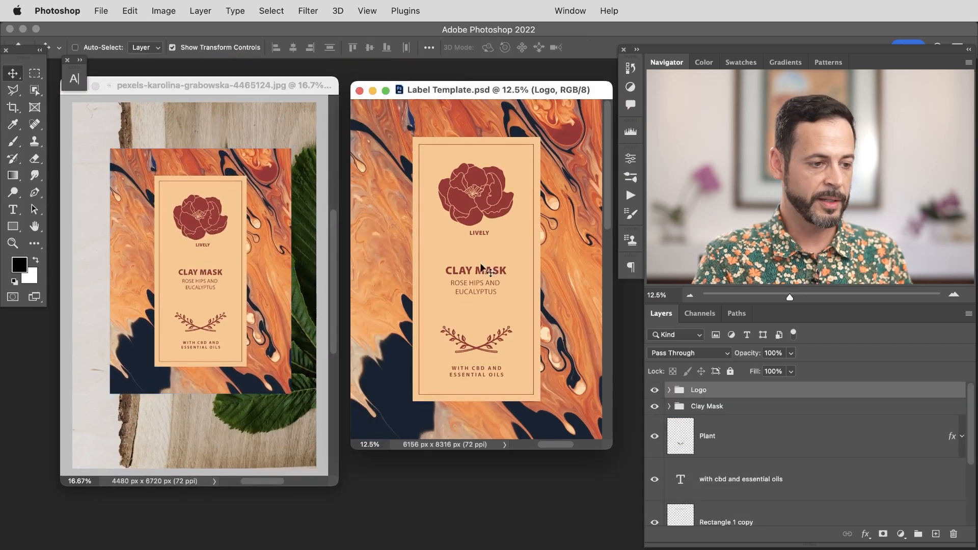
pyautogui.click(654, 390)
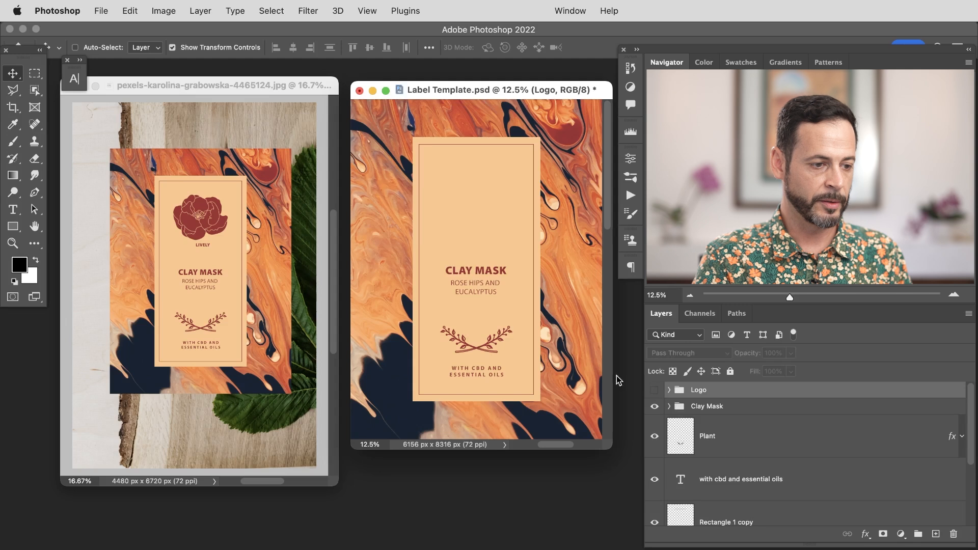
pyautogui.press('super+s')
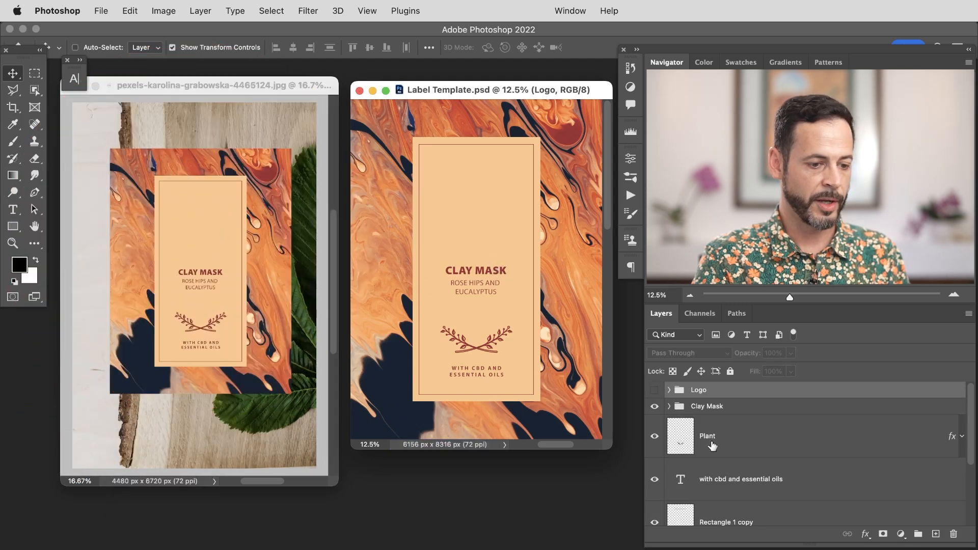
pyautogui.click(654, 390)
pyautogui.press('super+s')
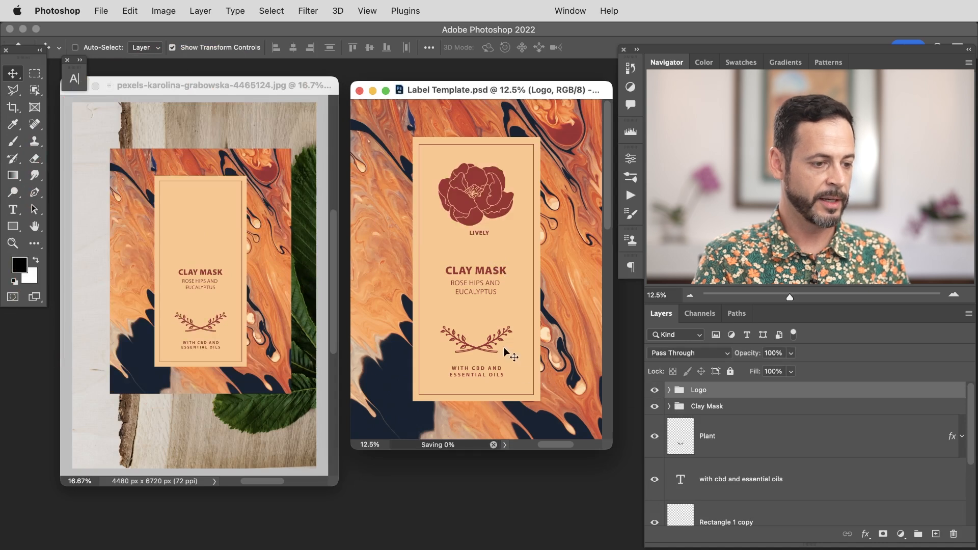
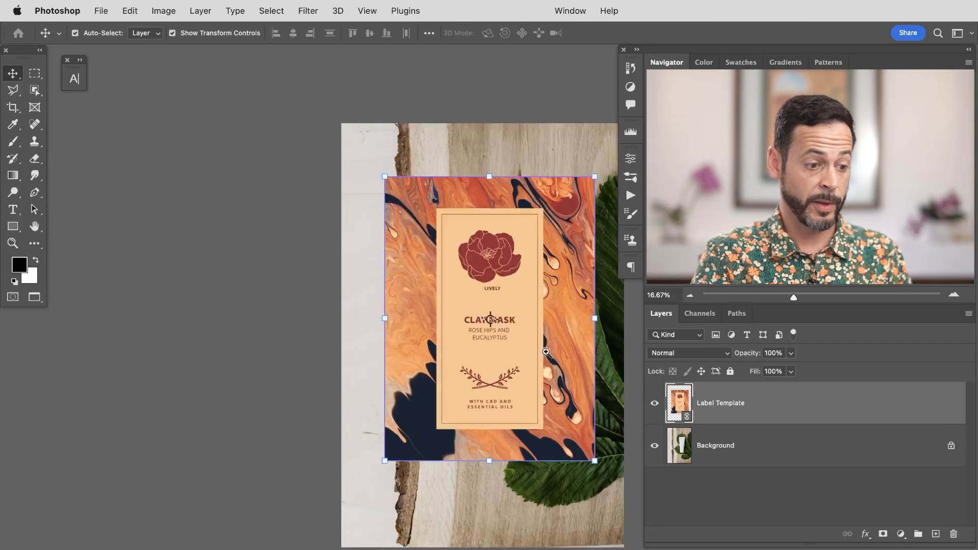
# Step: In the mockup, lower the linked label layer's opacity to 66% so the tube shows through
pyautogui.moveTo(546, 352); pyautogui.dragTo(451, 338)
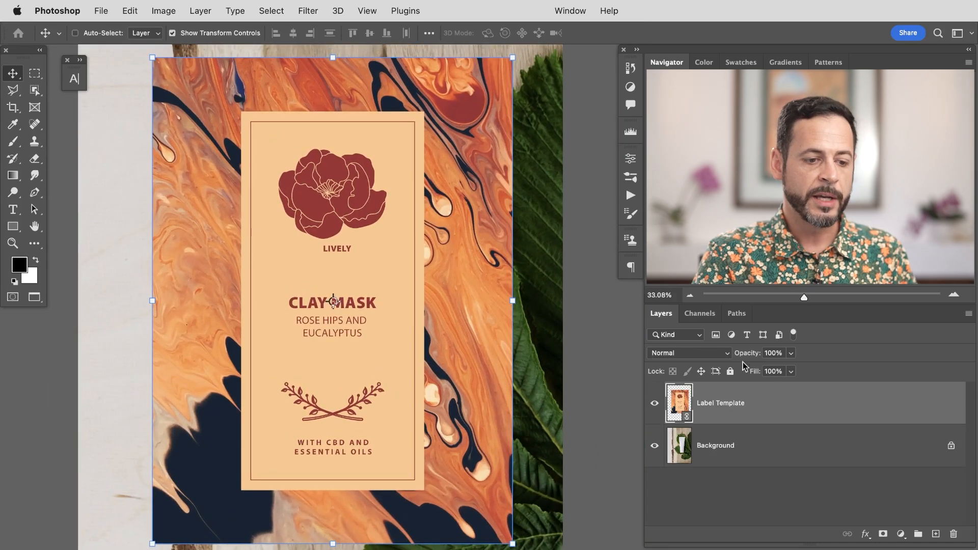
pyautogui.moveTo(747, 356); pyautogui.dragTo(732, 355)
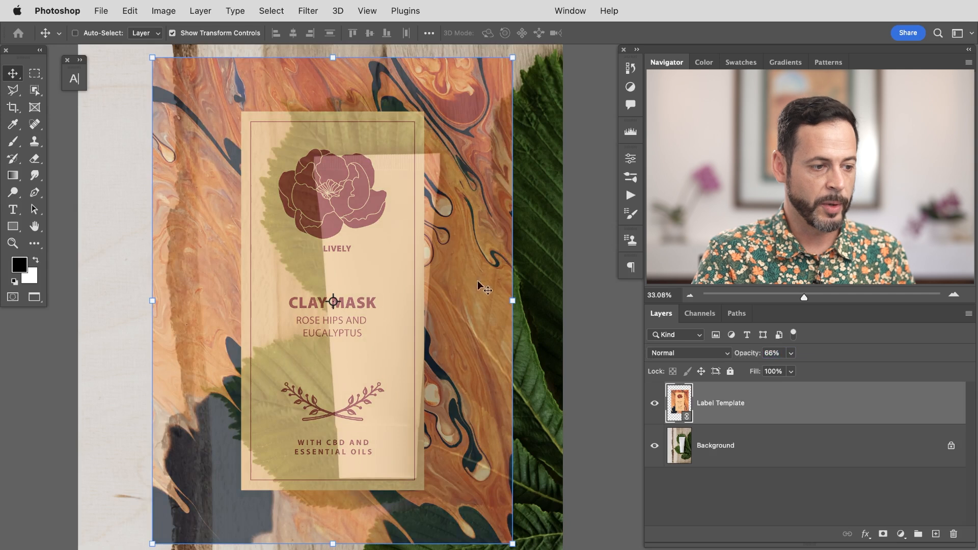
# Step: Scale the label down and position it over the tube, then confirm the transform
pyautogui.press('super+t')
pyautogui.moveTo(512, 543); pyautogui.dragTo(323, 337)
pyautogui.moveTo(313, 297); pyautogui.dragTo(472, 390)
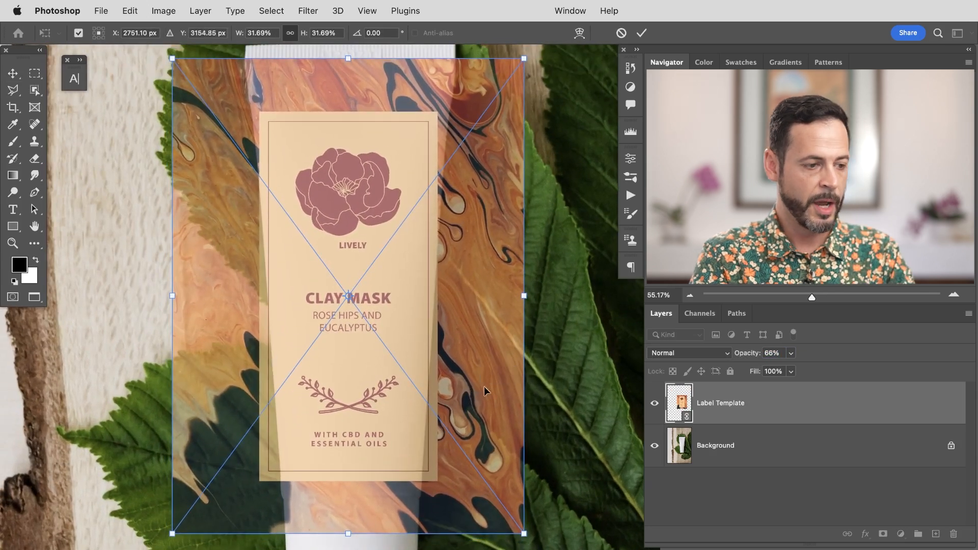
pyautogui.press('Return')
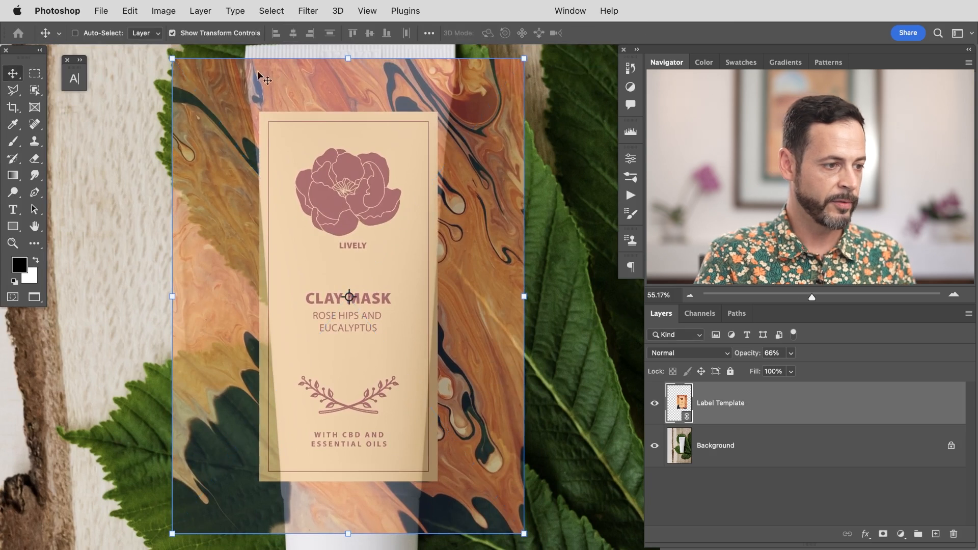
# Step: Toggle the Label Template layer off and on to compare it with the bare tube
pyautogui.click(655, 404)
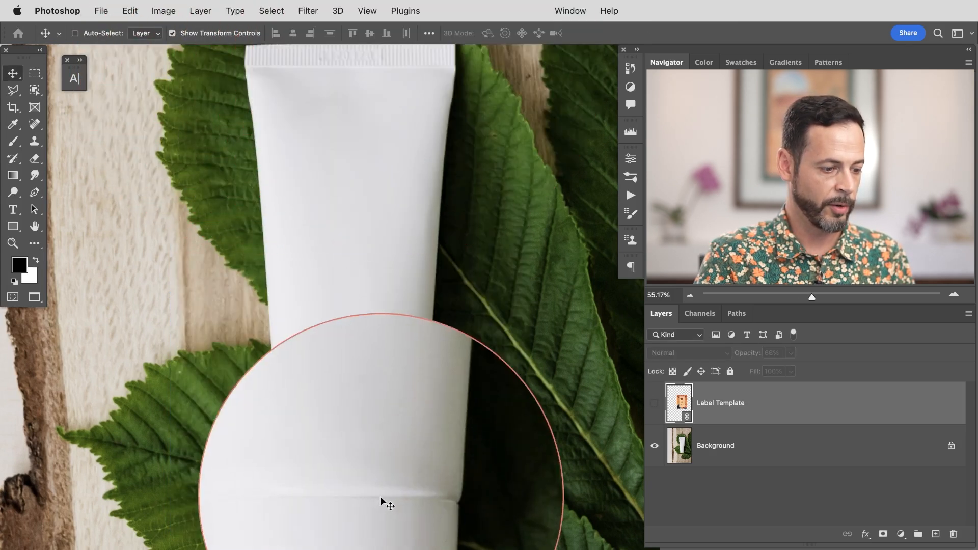
pyautogui.click(656, 405)
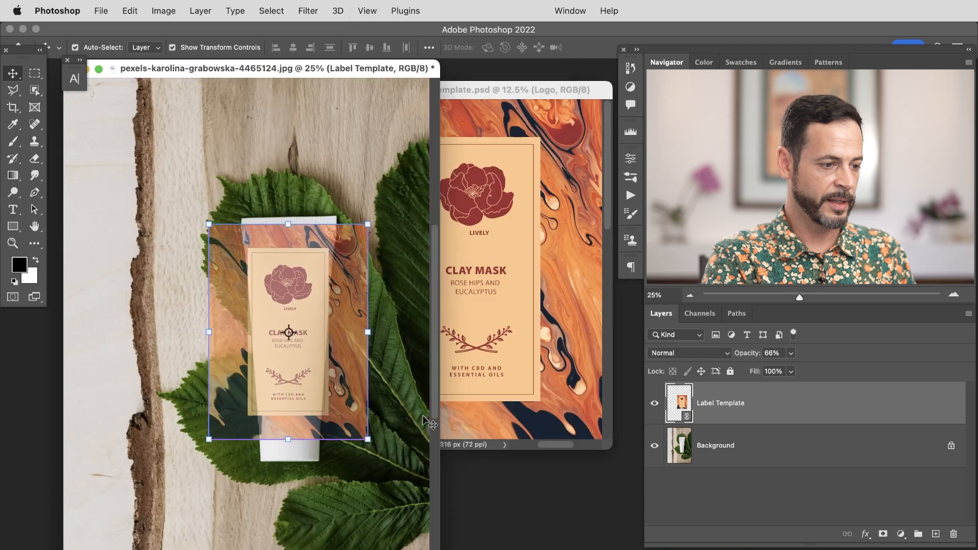
# Step: Switch to the label template document and group the Rectangle 1 and Rectangle 1 copy layers
pyautogui.press('super+minus')
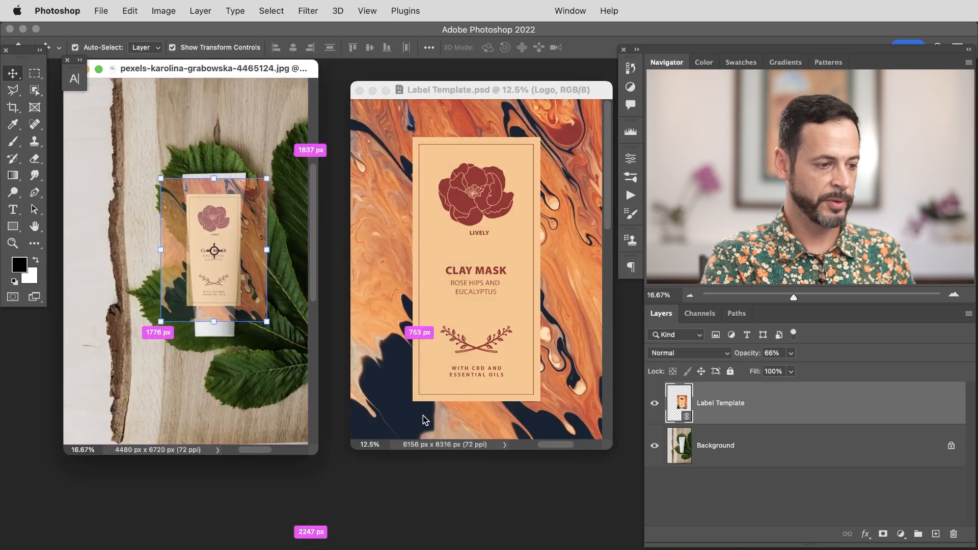
pyautogui.click(547, 90)
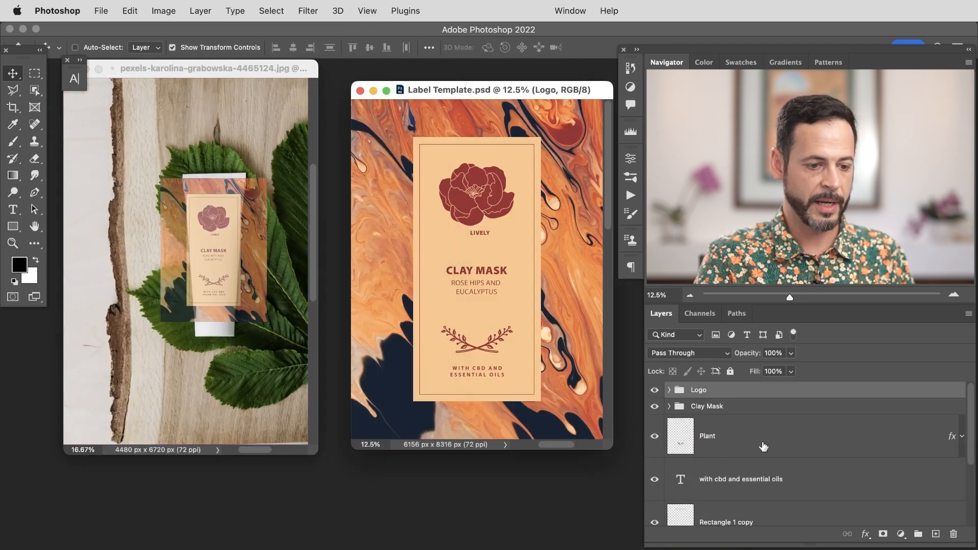
pyautogui.scroll(-5, 967, 427)
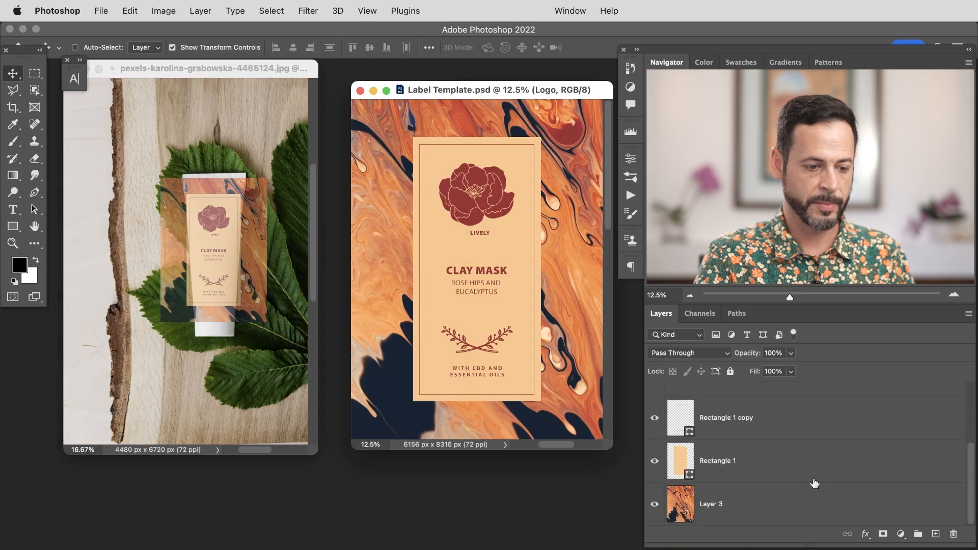
pyautogui.click(783, 448)
pyautogui.keyDown('shift'); pyautogui.click(781, 434); pyautogui.keyUp('shift')
pyautogui.press('super+g')
# Step: Scale the new rectangle group slightly narrower, confirm, and save the label template
pyautogui.click(655, 475)
pyautogui.click(655, 474)
pyautogui.click(654, 475)
pyautogui.click(655, 475)
pyautogui.click(654, 474)
pyautogui.click(654, 475)
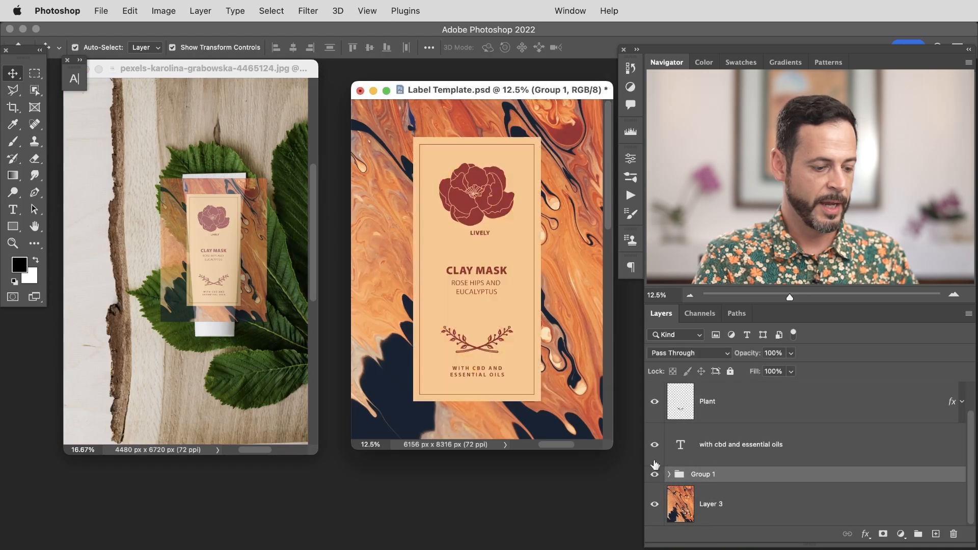
pyautogui.press('super+t')
pyautogui.moveTo(539, 269); pyautogui.dragTo(533, 277)
pyautogui.press('Return')
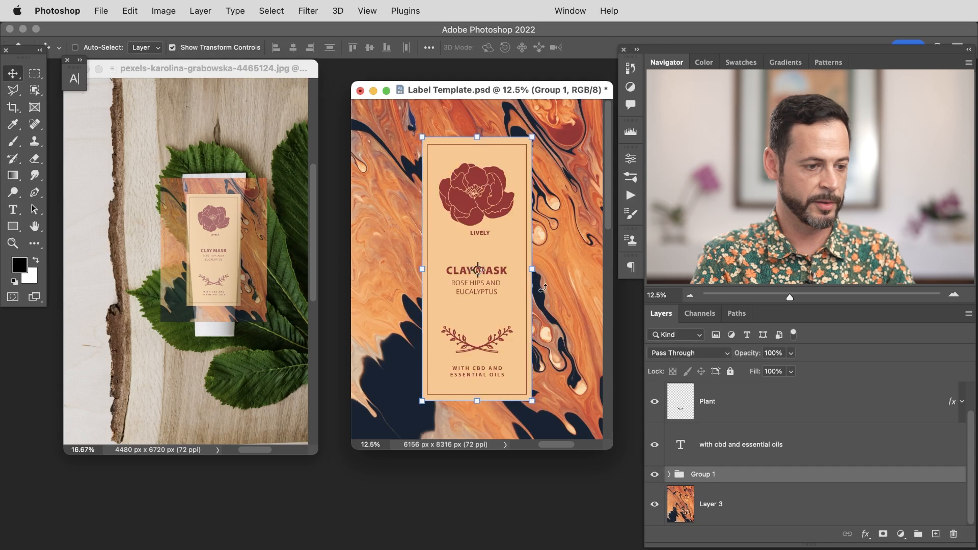
pyautogui.press('super+s')
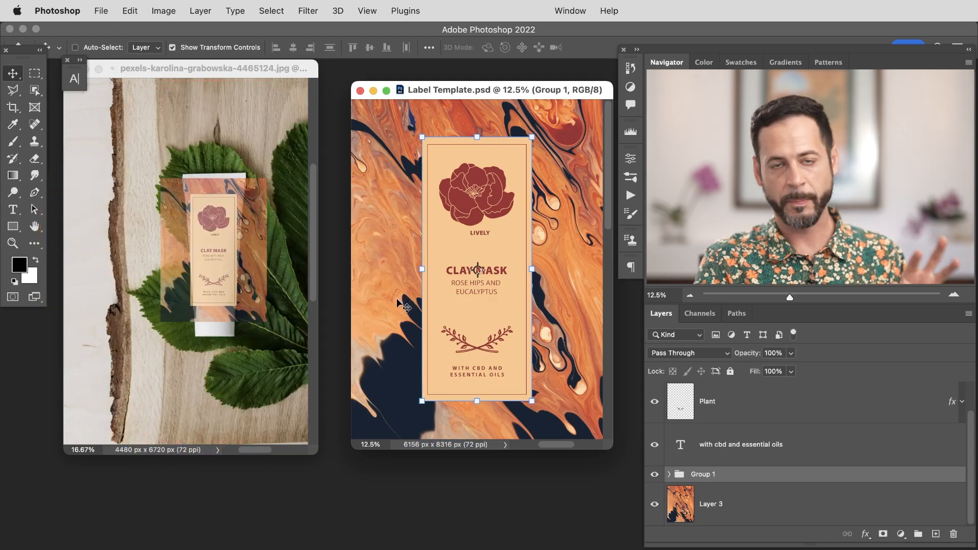
# Step: Return to the mockup and nudge the updated label slightly to sit over the tube
pyautogui.moveTo(286, 67); pyautogui.dragTo(289, 75)
pyautogui.press('f')
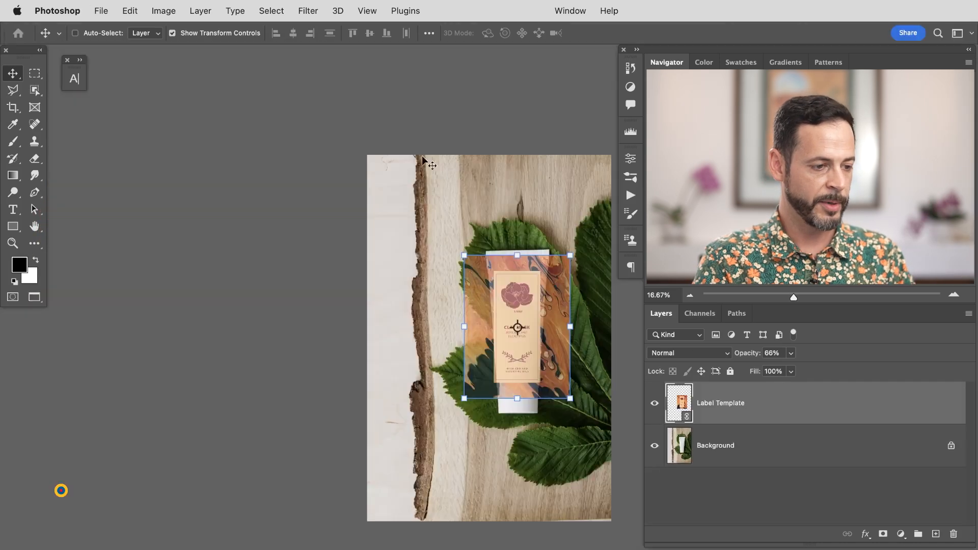
pyautogui.moveTo(548, 336); pyautogui.dragTo(615, 311)
pyautogui.moveTo(553, 319); pyautogui.dragTo(497, 309)
pyautogui.moveTo(491, 304); pyautogui.dragTo(470, 354)
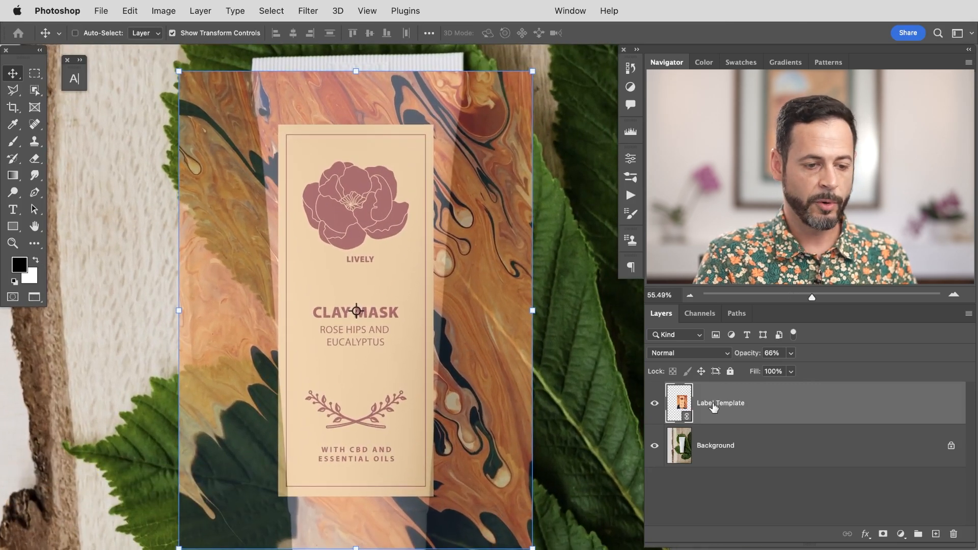
pyautogui.click(655, 406)
pyautogui.click(657, 408)
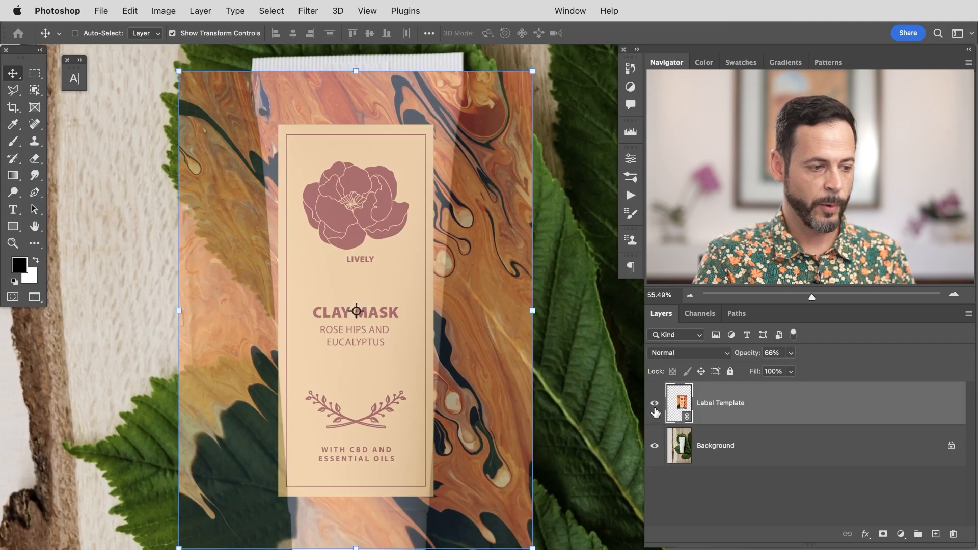
pyautogui.moveTo(471, 391); pyautogui.dragTo(464, 385)
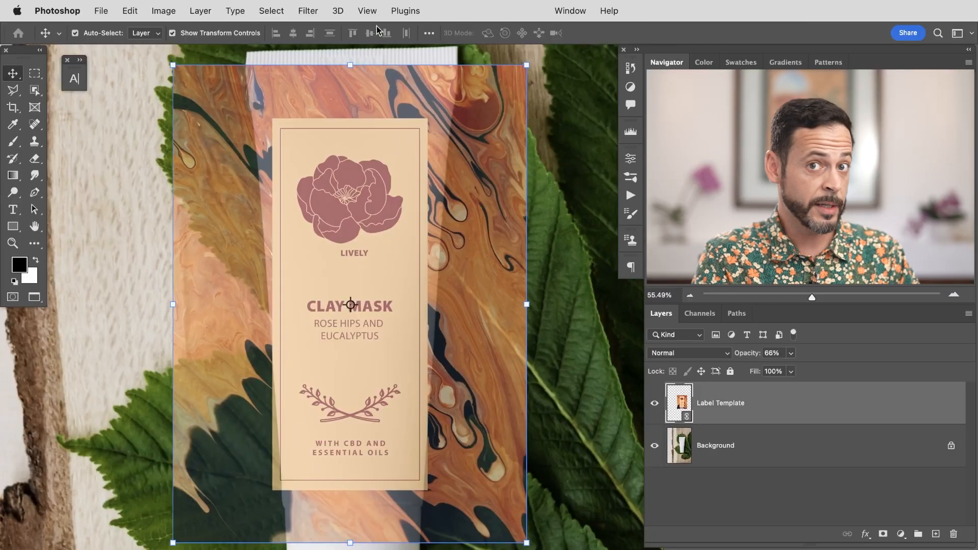
# Step: Apply a Warp transform to the label, pulling its corners inward to follow the tube's tapered shape
pyautogui.press('super+t')
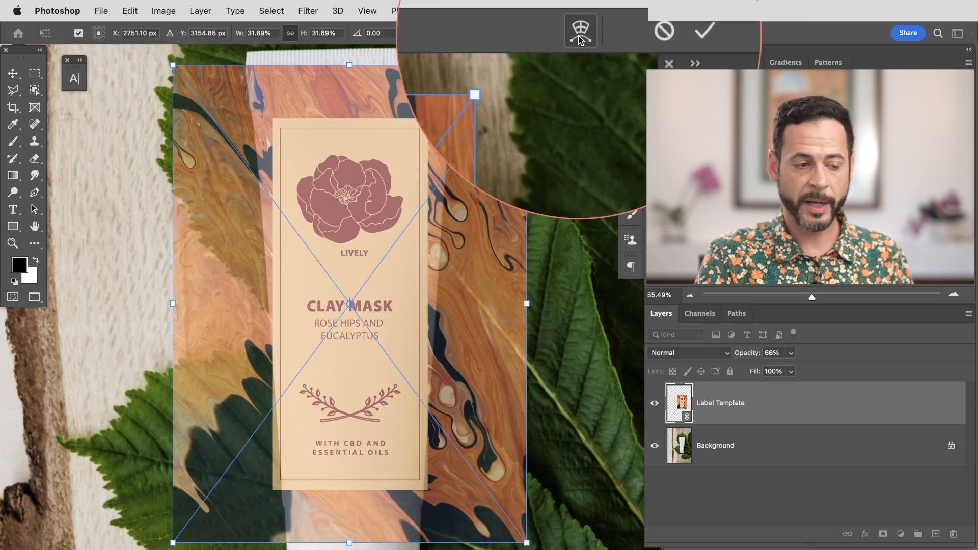
pyautogui.rightClick(363, 132)
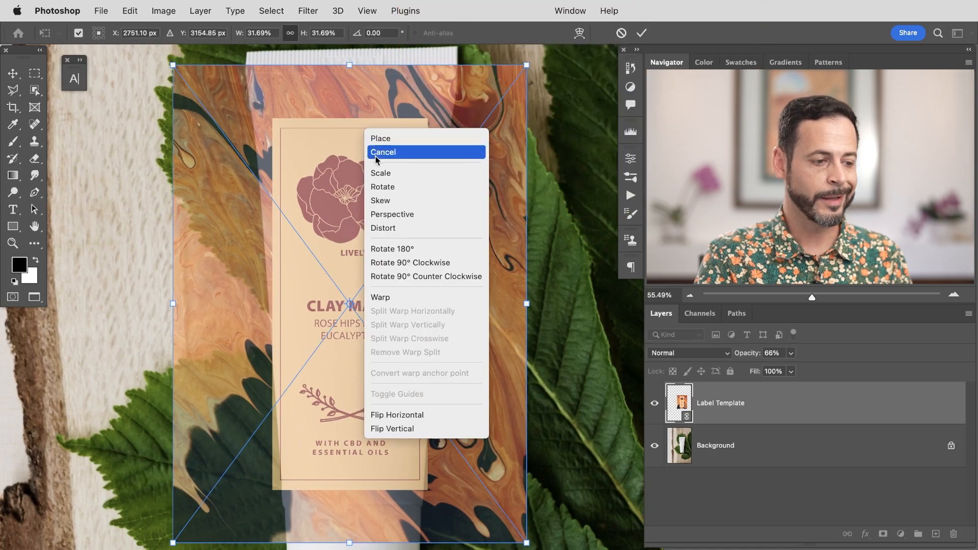
pyautogui.click(393, 299)
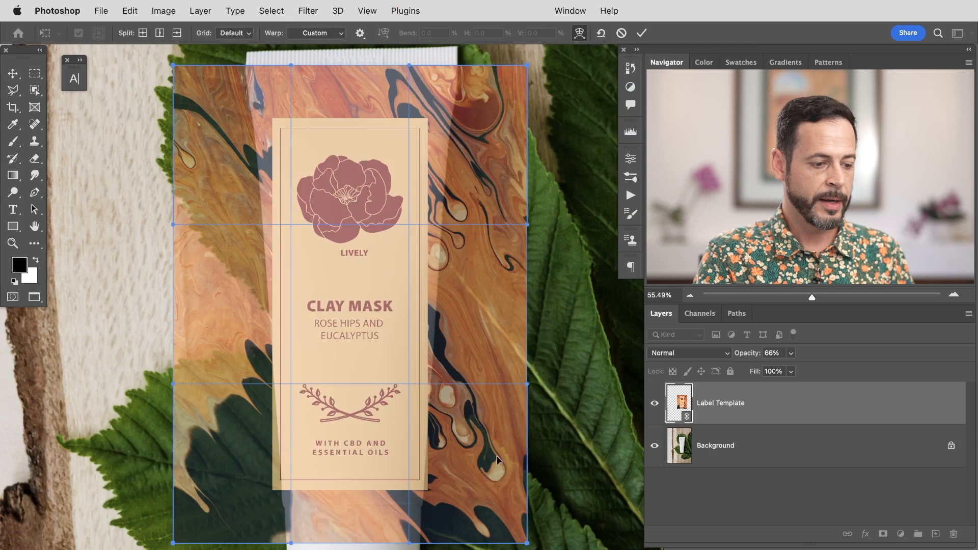
pyautogui.moveTo(500, 490); pyautogui.dragTo(489, 490)
pyautogui.moveTo(210, 514); pyautogui.dragTo(224, 517)
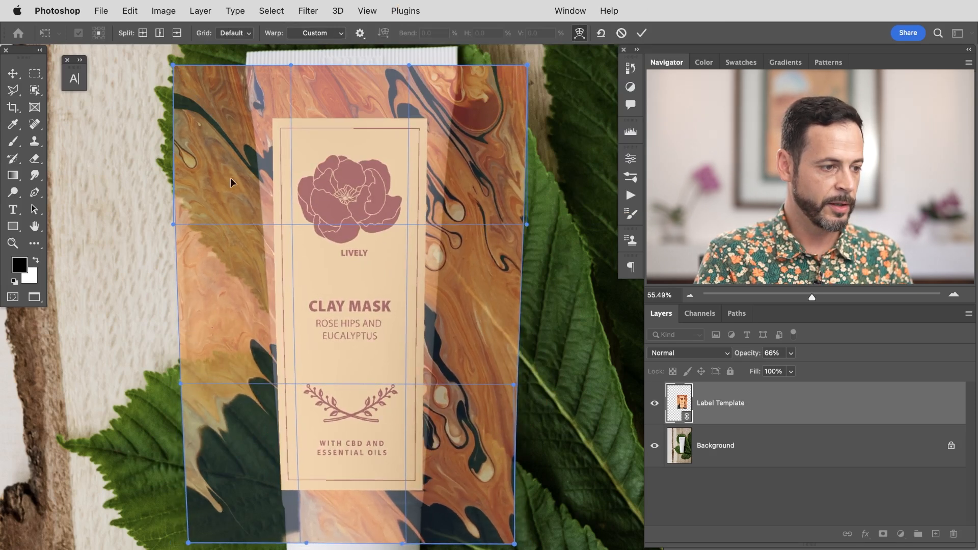
pyautogui.moveTo(511, 95); pyautogui.dragTo(518, 80)
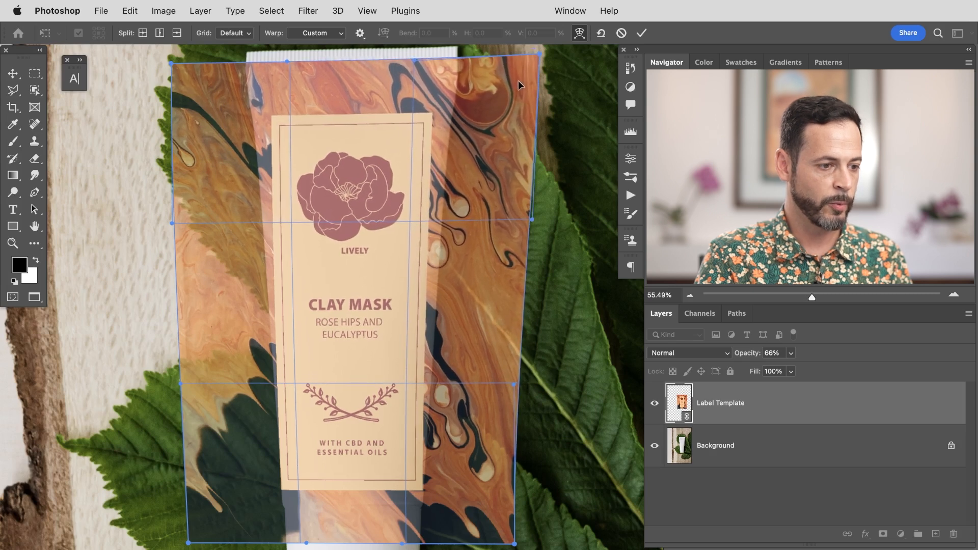
pyautogui.moveTo(206, 120); pyautogui.dragTo(207, 119)
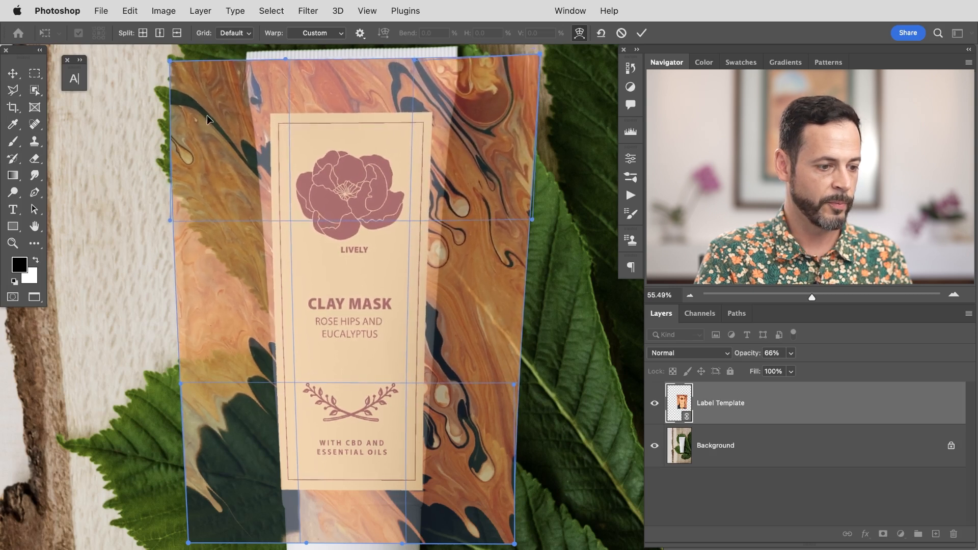
pyautogui.moveTo(514, 543); pyautogui.dragTo(502, 543)
pyautogui.moveTo(188, 541); pyautogui.dragTo(206, 542)
pyautogui.moveTo(251, 306); pyautogui.dragTo(249, 310)
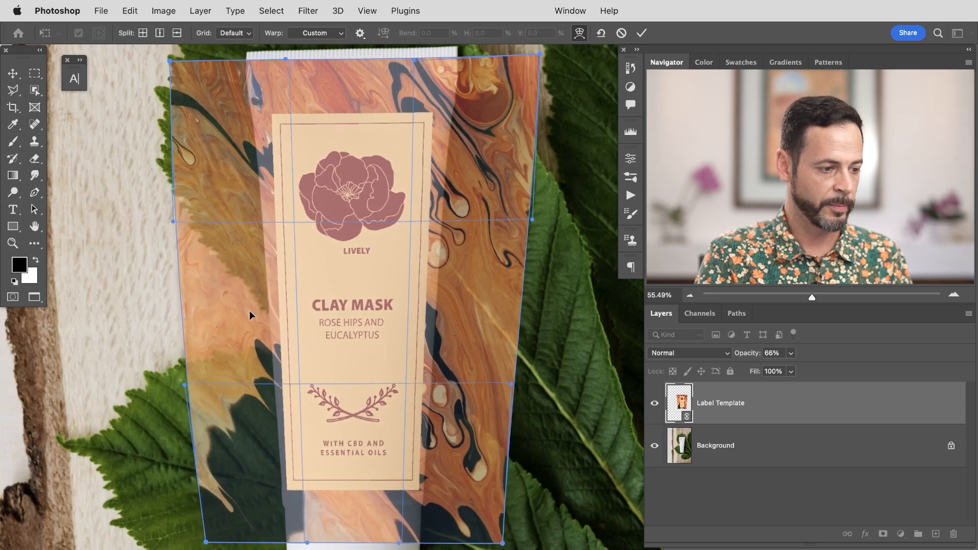
# Step: Refine the warp corners and edges to fit the tube outline, then commit the warp
pyautogui.moveTo(507, 298); pyautogui.dragTo(506, 302)
pyautogui.moveTo(474, 503); pyautogui.dragTo(466, 503)
pyautogui.moveTo(515, 141); pyautogui.dragTo(434, 146)
pyautogui.moveTo(207, 125); pyautogui.dragTo(213, 126)
pyautogui.moveTo(232, 468); pyautogui.dragTo(238, 466)
pyautogui.moveTo(245, 100); pyautogui.dragTo(249, 101)
pyautogui.moveTo(475, 103); pyautogui.dragTo(478, 104)
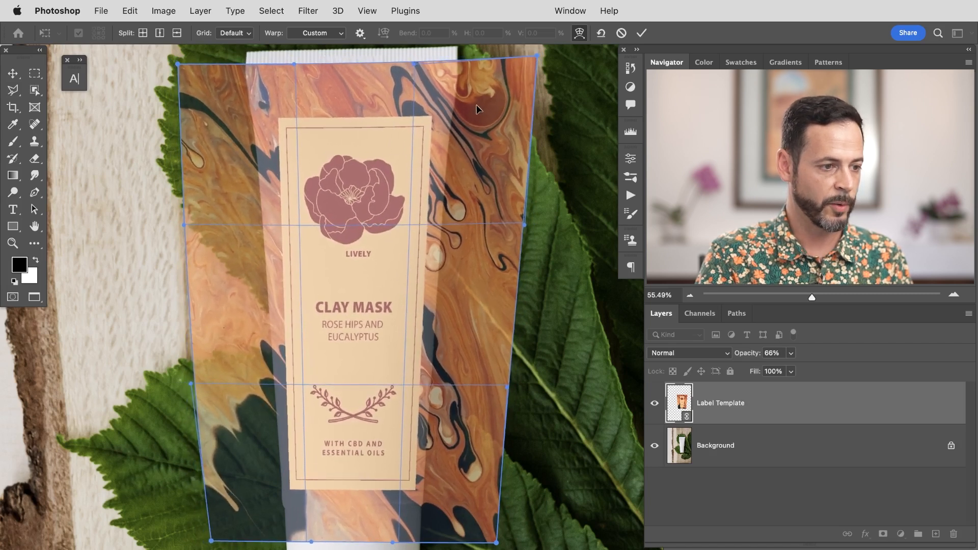
pyautogui.moveTo(538, 55); pyautogui.dragTo(537, 66)
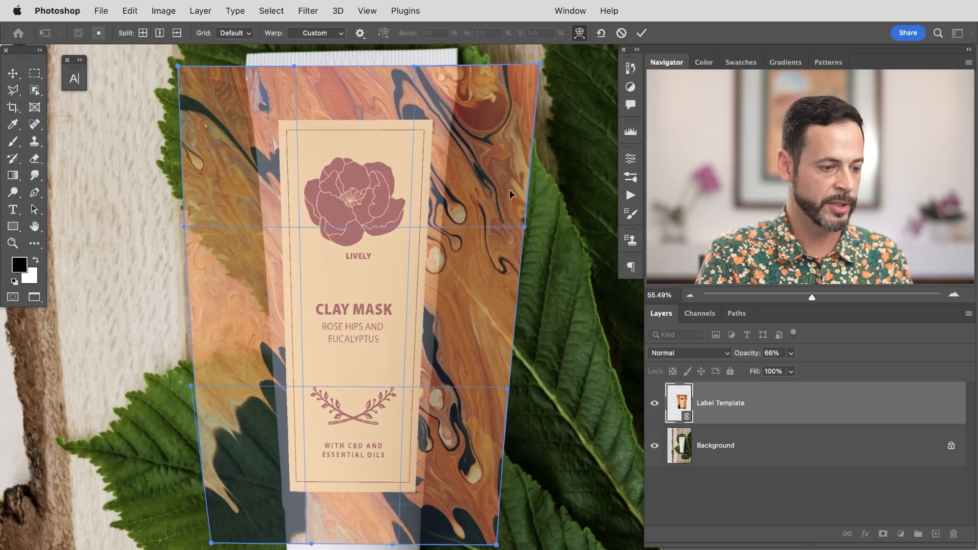
pyautogui.moveTo(386, 517); pyautogui.dragTo(387, 522)
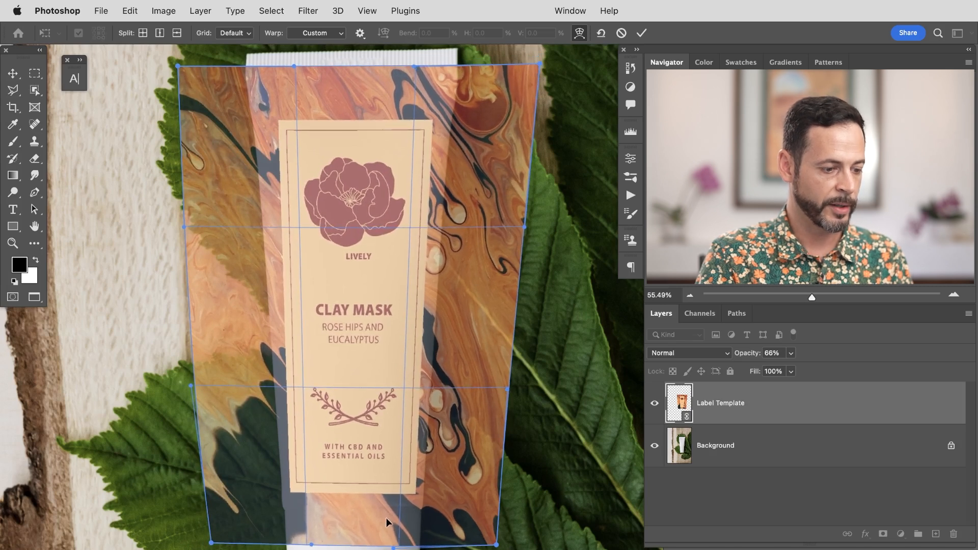
pyautogui.click(641, 33)
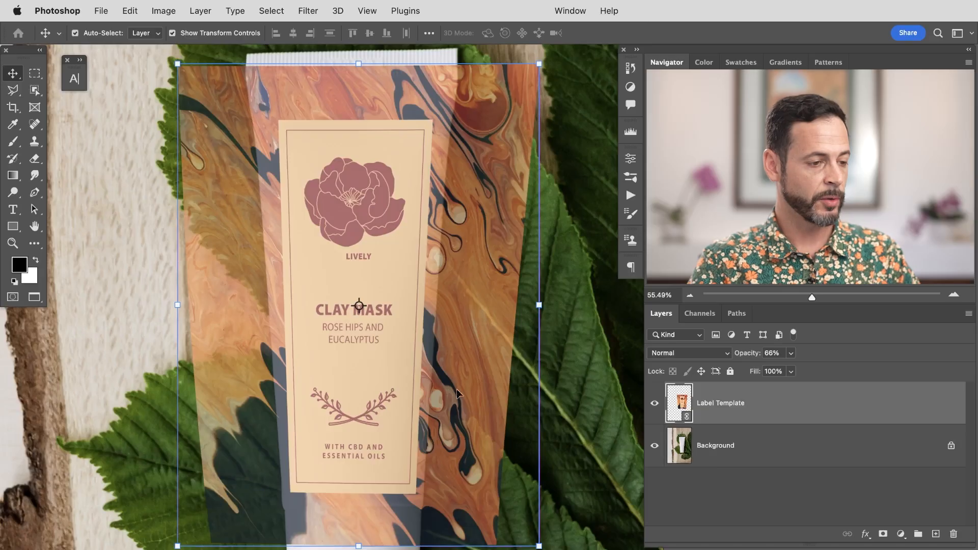
# Step: Reopen Warp on the label, keeping the Custom warp style
pyautogui.press('super+t')
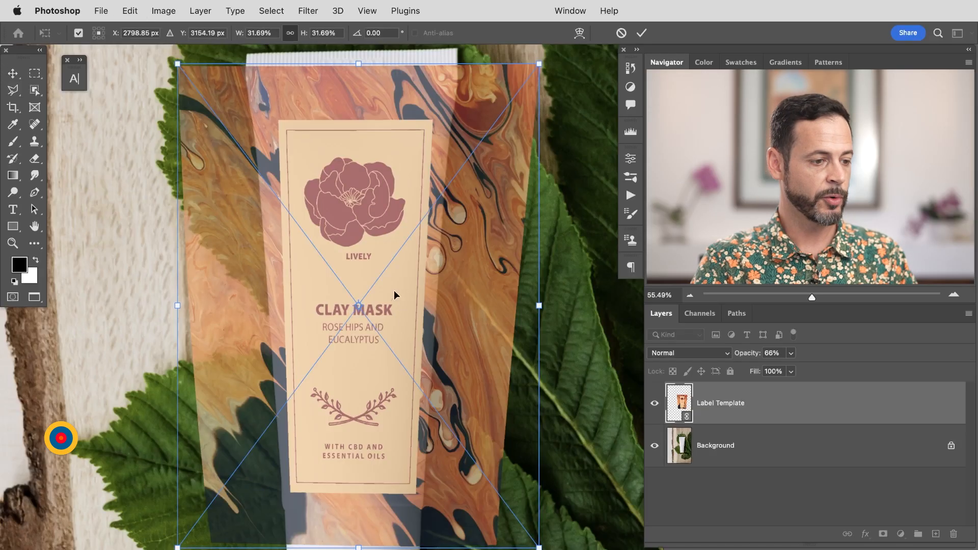
pyautogui.rightClick(384, 153)
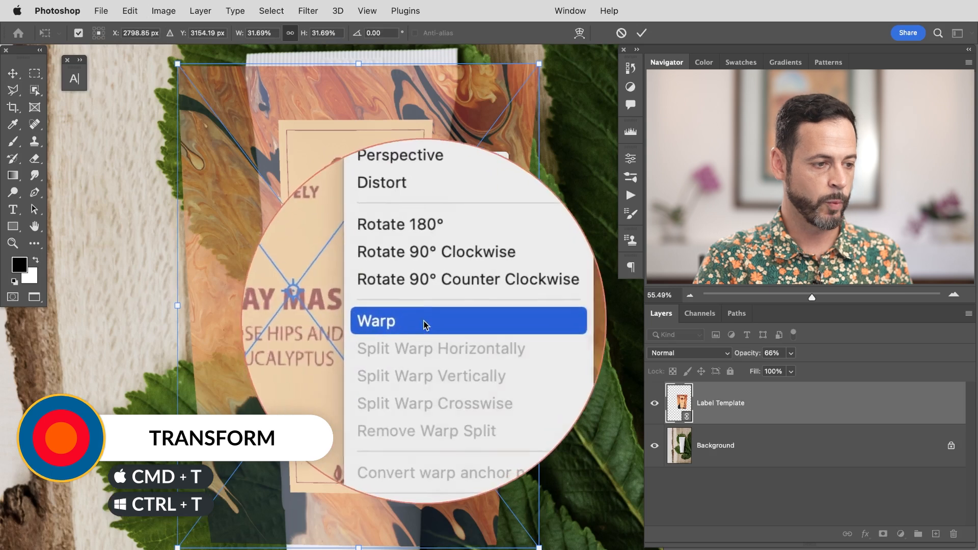
pyautogui.click(420, 321)
pyautogui.click(324, 34)
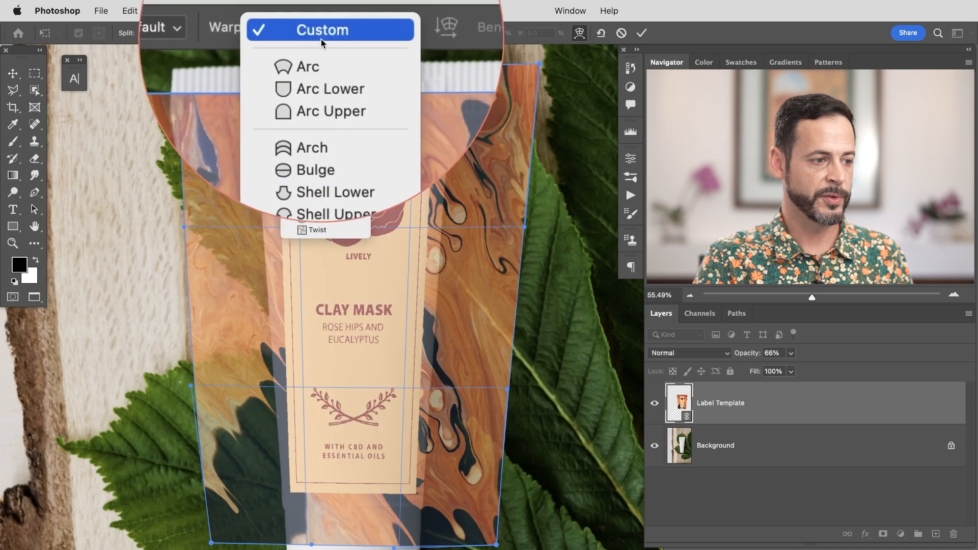
pyautogui.click(321, 36)
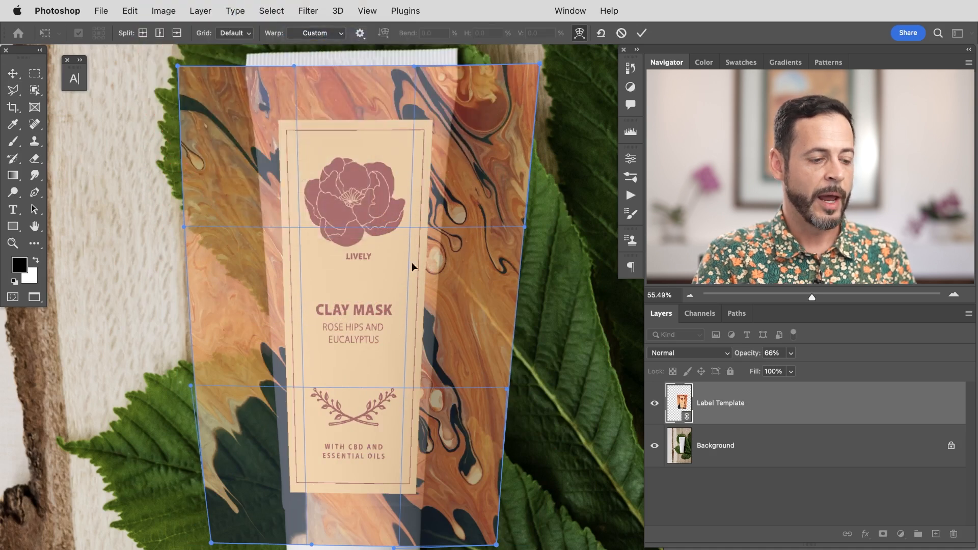
# Step: Add a vertical warp split near the label's right side
pyautogui.rightClick(407, 293)
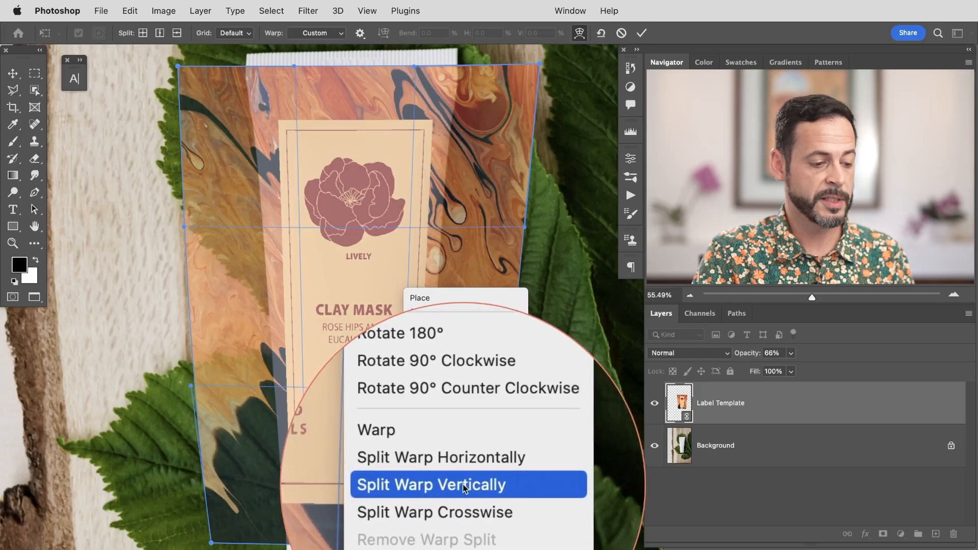
pyautogui.click(461, 478)
pyautogui.moveTo(402, 391); pyautogui.dragTo(426, 377)
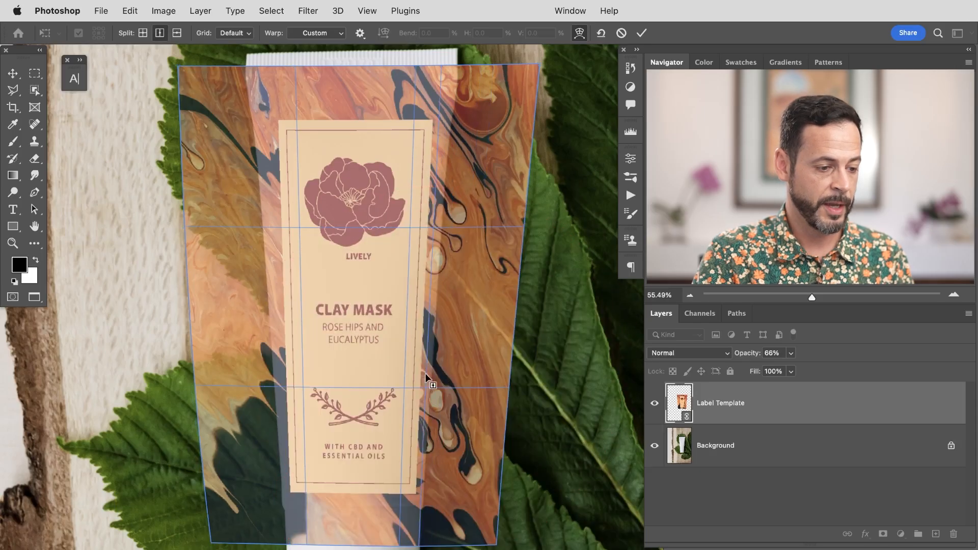
pyautogui.click(403, 378)
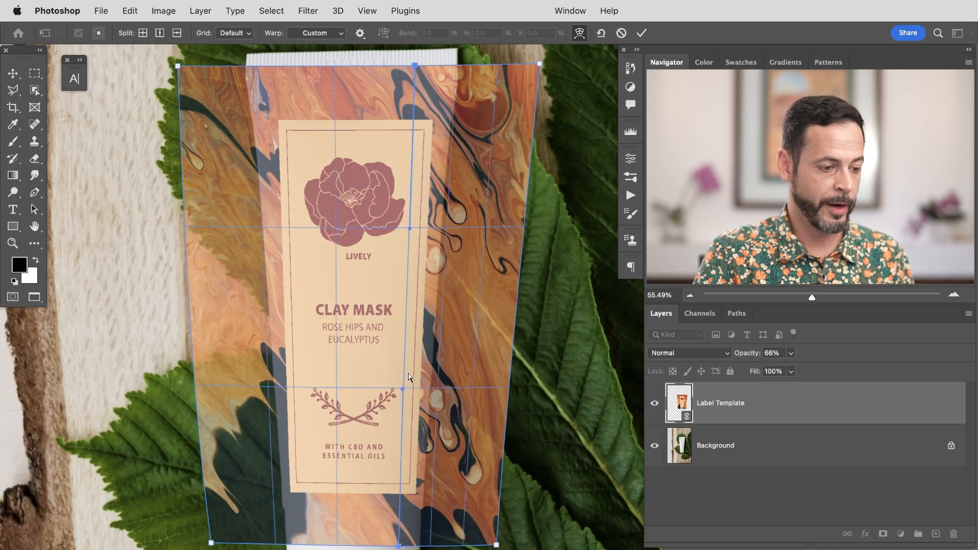
# Step: Drag the right-side warp points and edges to follow the tube's right edge, then commit the warp
pyautogui.moveTo(488, 432); pyautogui.dragTo(442, 429)
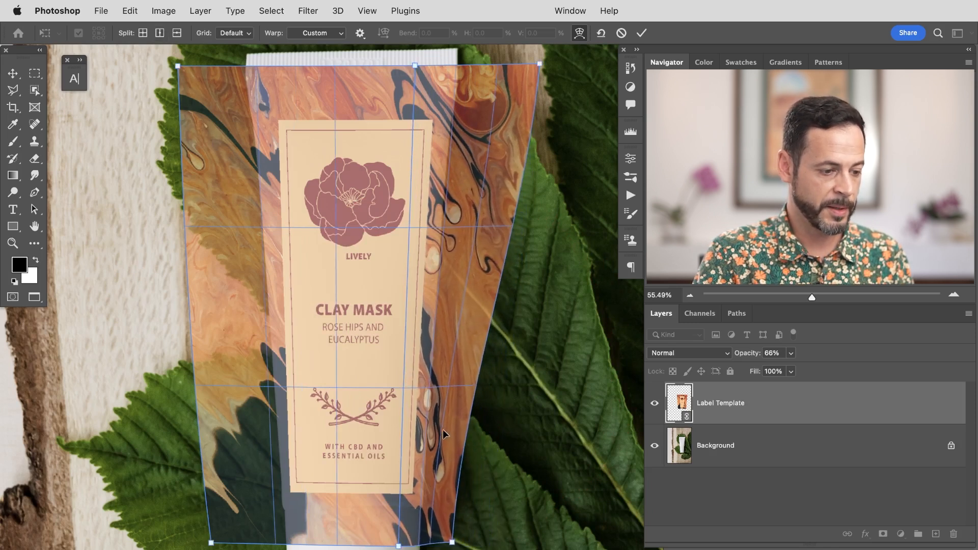
pyautogui.moveTo(450, 488); pyautogui.dragTo(438, 489)
pyautogui.moveTo(507, 129); pyautogui.dragTo(472, 143)
pyautogui.moveTo(458, 233); pyautogui.dragTo(442, 321)
pyautogui.moveTo(430, 511); pyautogui.dragTo(425, 546)
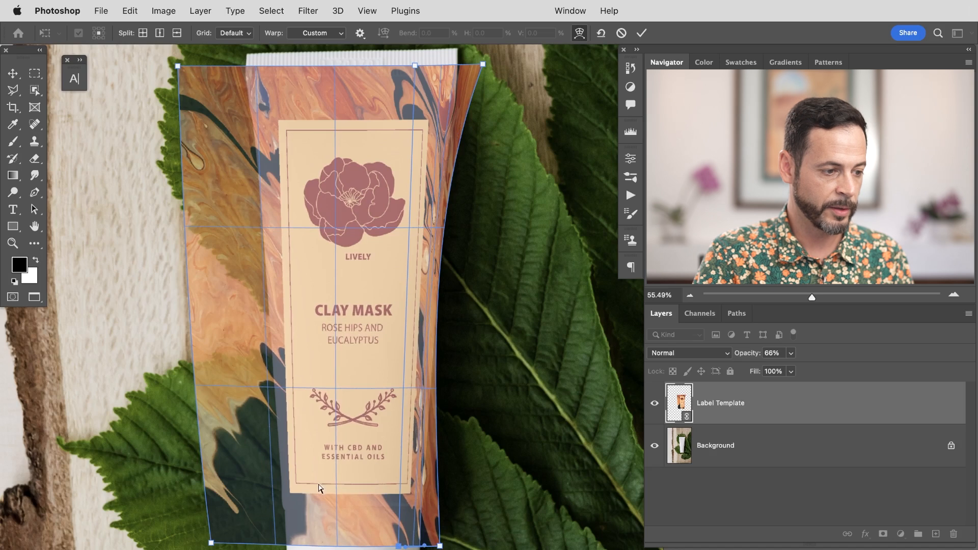
pyautogui.moveTo(479, 74); pyautogui.dragTo(472, 73)
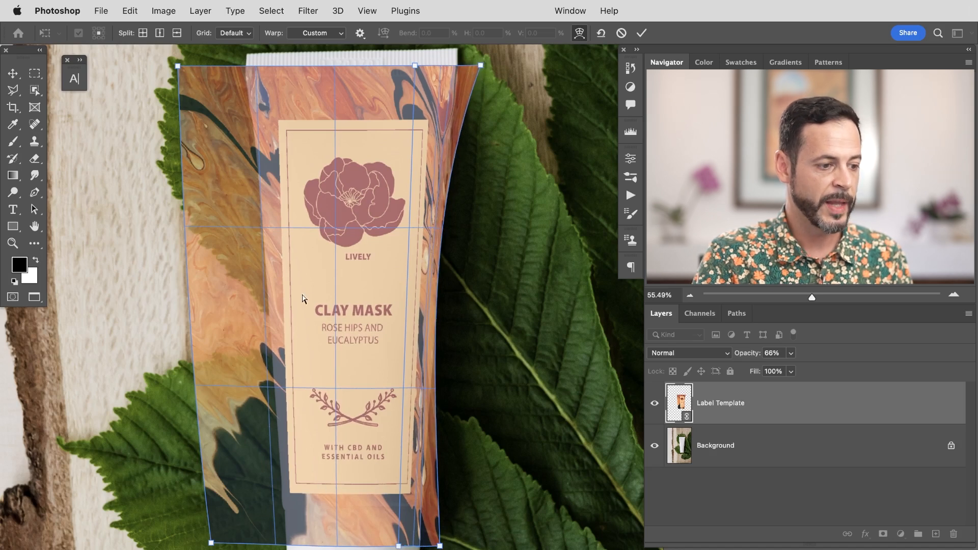
pyautogui.rightClick(301, 161)
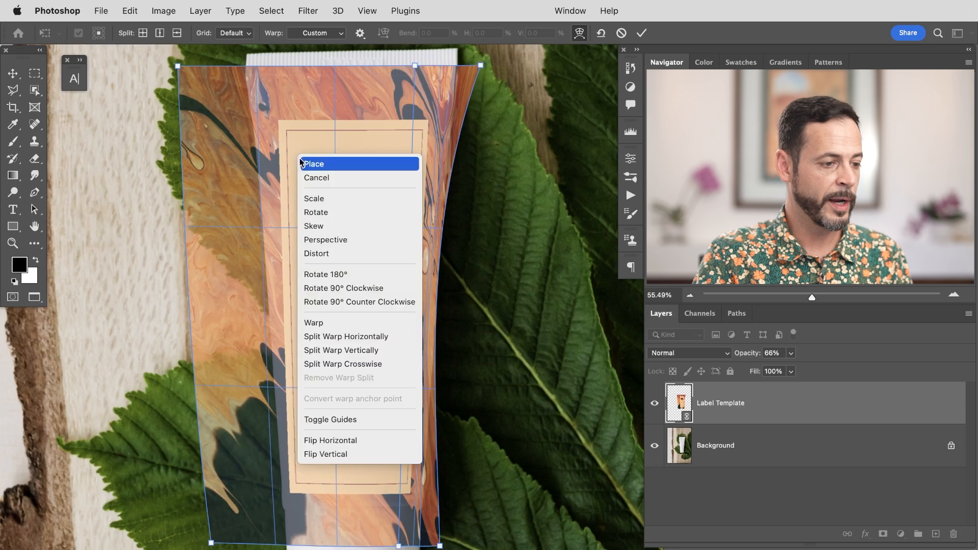
pyautogui.click(314, 164)
pyautogui.rightClick(362, 295)
pyautogui.rightClick(320, 278)
pyautogui.press('Escape')
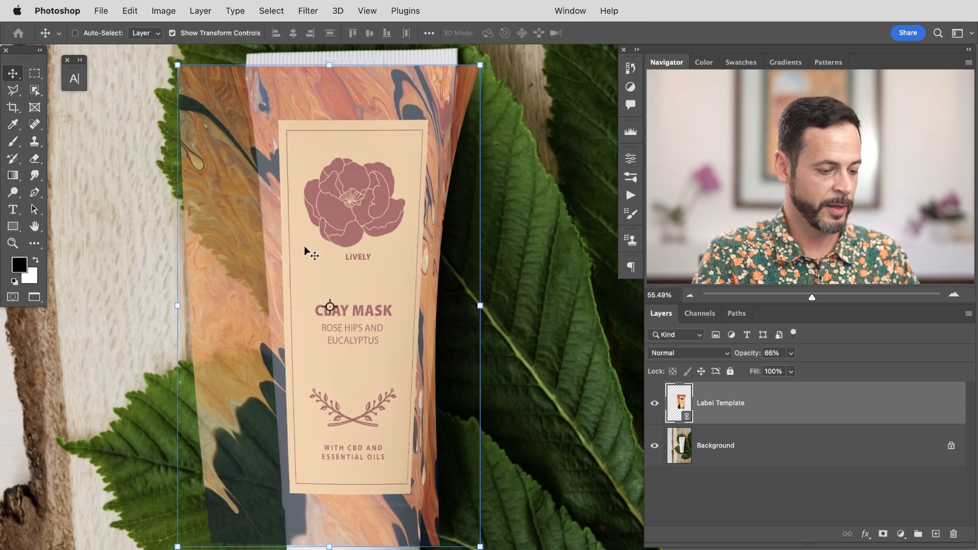
# Step: Reopen Warp on the label and add a vertical warp split near its left side
pyautogui.press('super+t')
pyautogui.rightClick(298, 191)
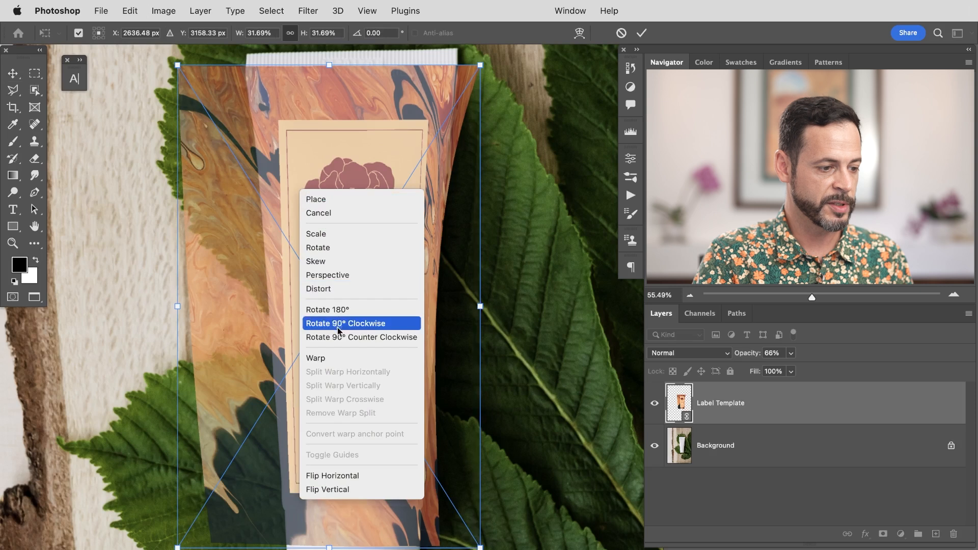
pyautogui.click(334, 360)
pyautogui.rightClick(318, 236)
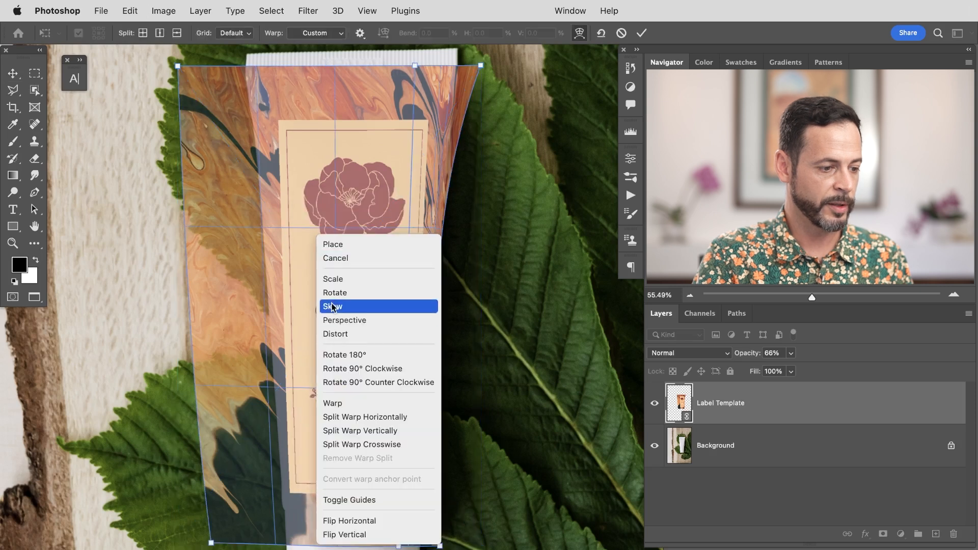
pyautogui.click(367, 431)
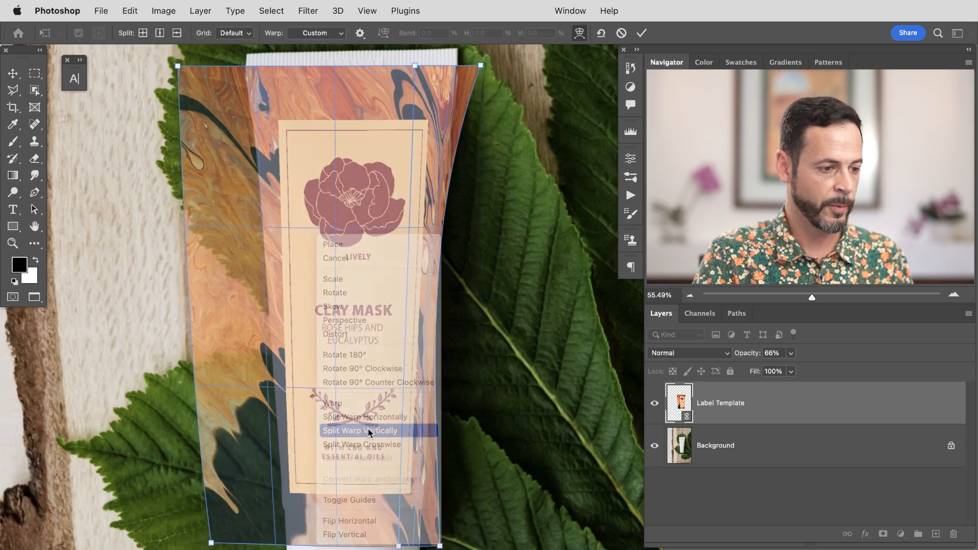
pyautogui.click(300, 349)
# Step: Drag the left-side warp points to fit the label to the tube's left edge and commit
pyautogui.moveTo(227, 444); pyautogui.dragTo(263, 394)
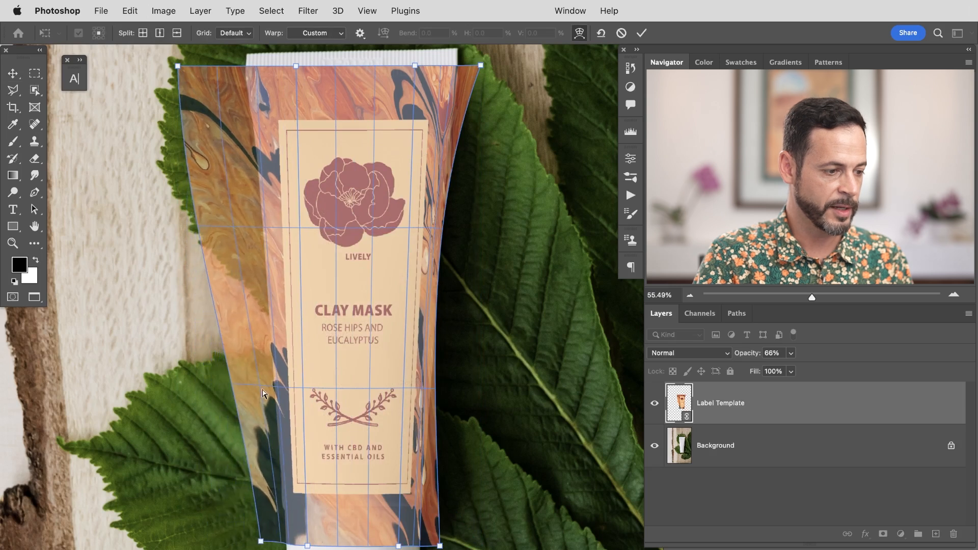
pyautogui.moveTo(240, 304); pyautogui.dragTo(255, 303)
pyautogui.moveTo(249, 179); pyautogui.dragTo(247, 98)
pyautogui.moveTo(260, 305); pyautogui.dragTo(267, 306)
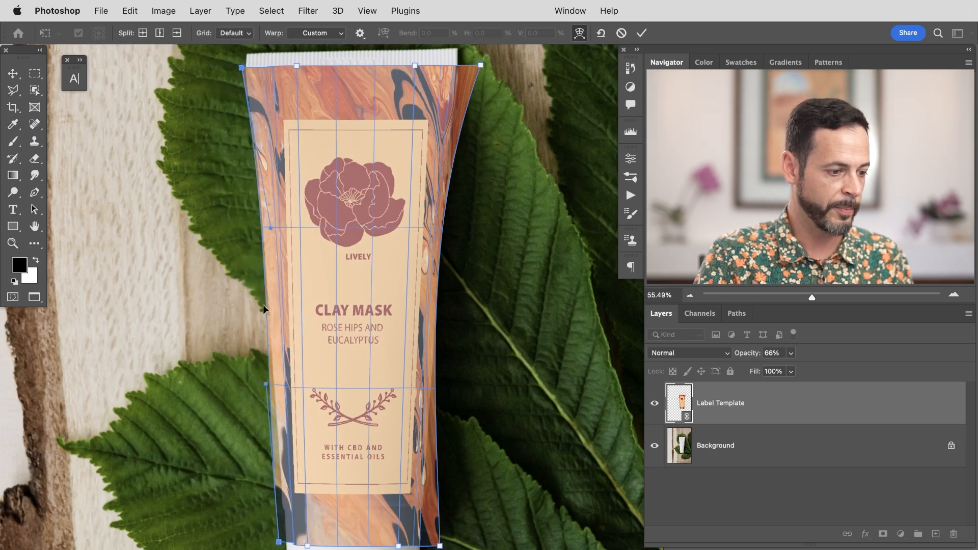
pyautogui.moveTo(281, 498); pyautogui.dragTo(276, 499)
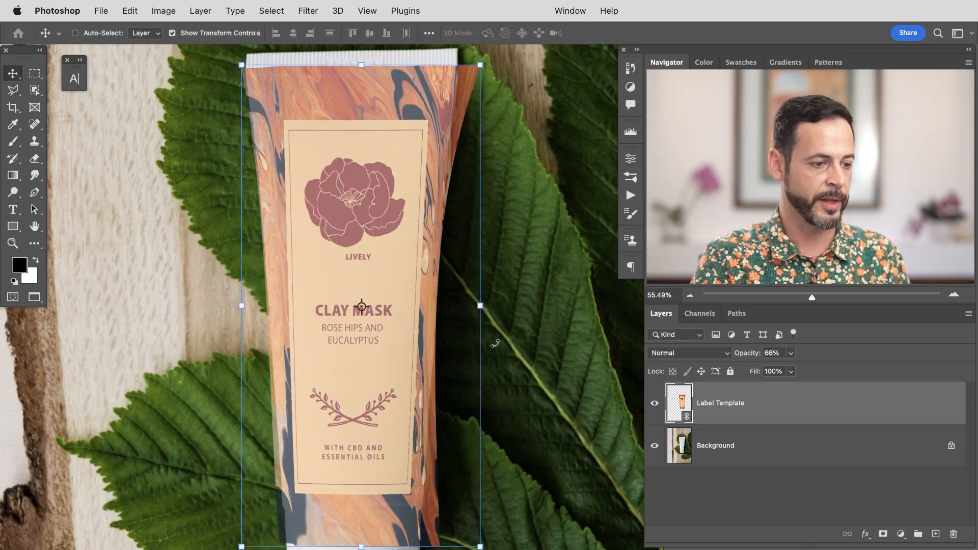
# Step: Select the tube as subject on the Background layer and add it as a layer mask on Label Template
pyautogui.scroll(5, 424, 477)
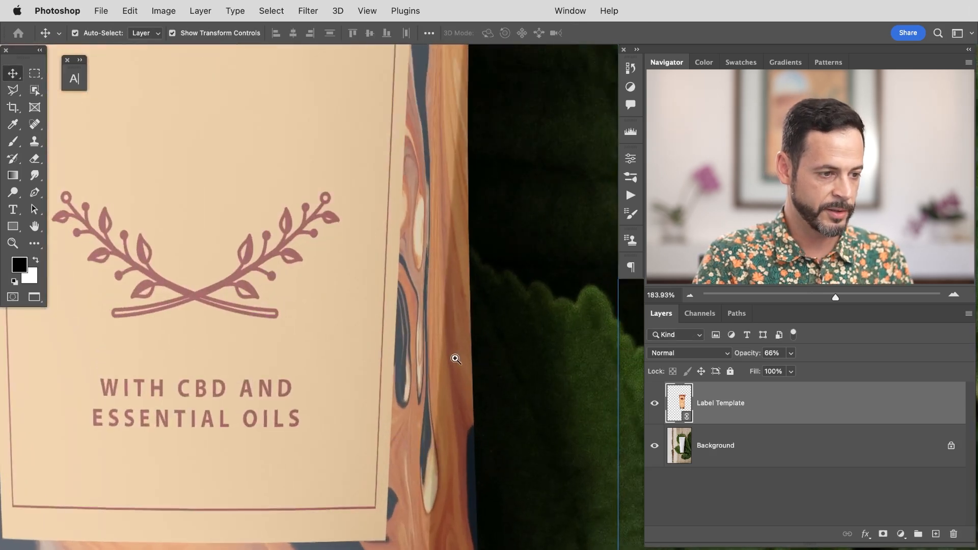
pyautogui.scroll(-5, 456, 359)
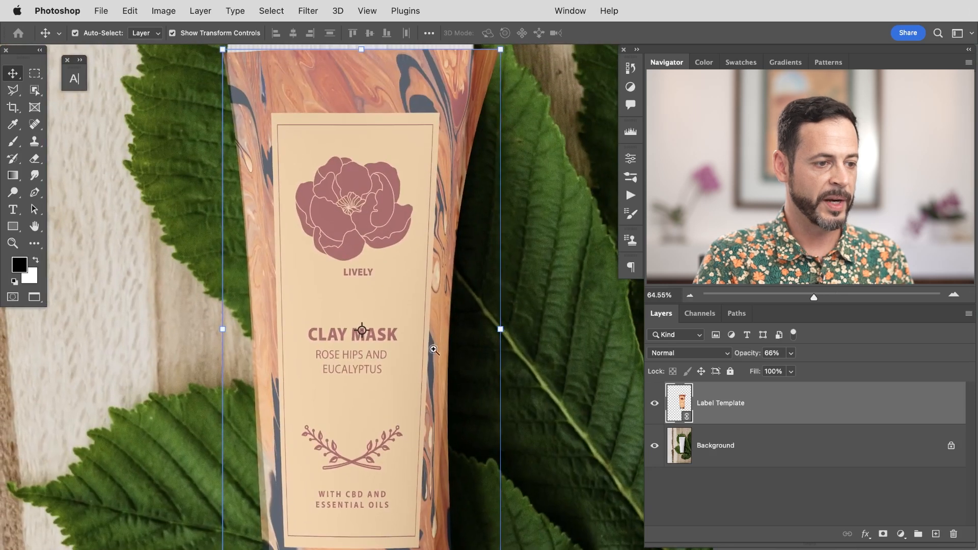
pyautogui.scroll(-1, 428, 353)
pyautogui.click(655, 404)
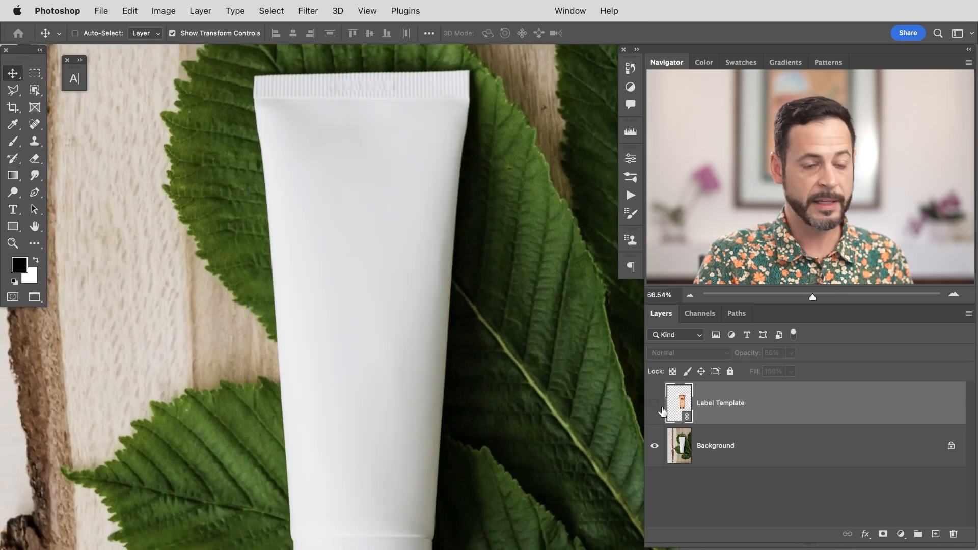
pyautogui.click(738, 453)
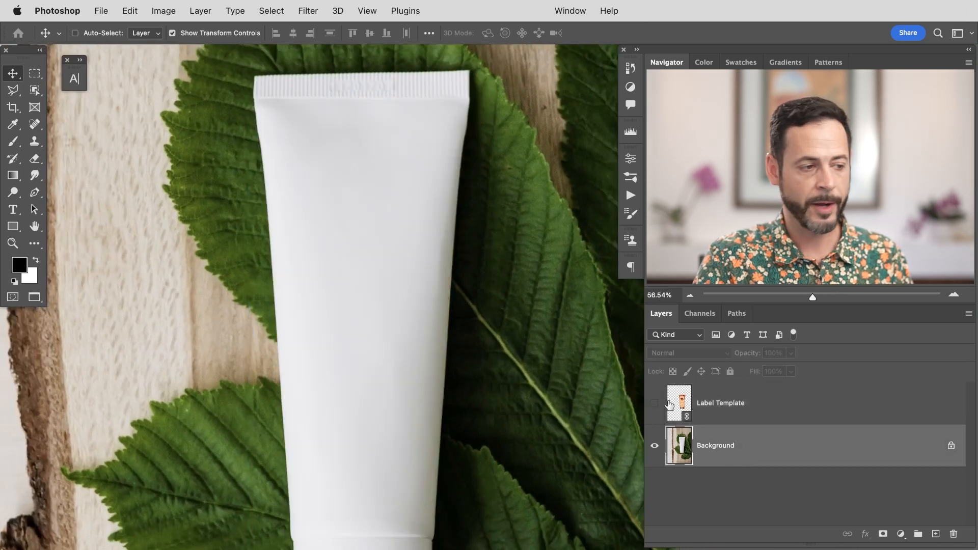
pyautogui.click(272, 11)
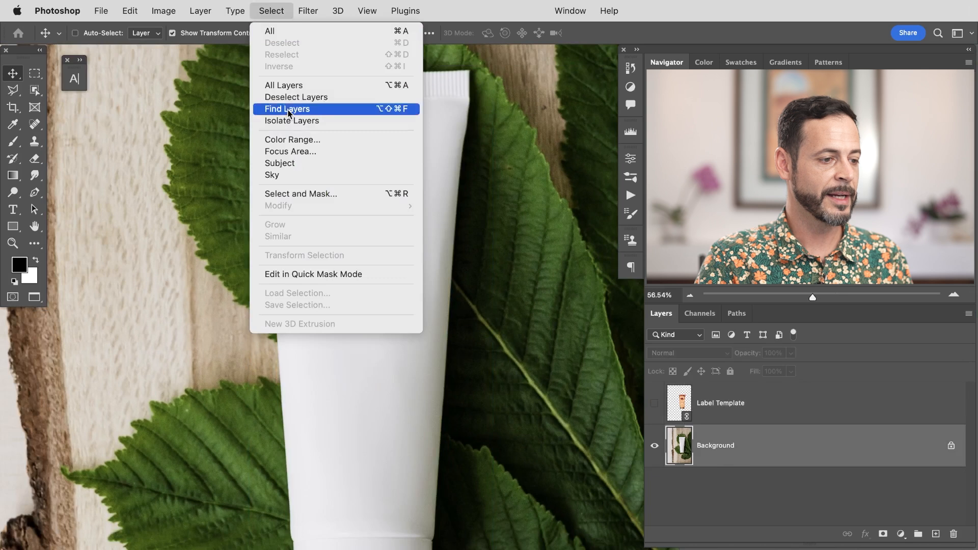
pyautogui.click(292, 166)
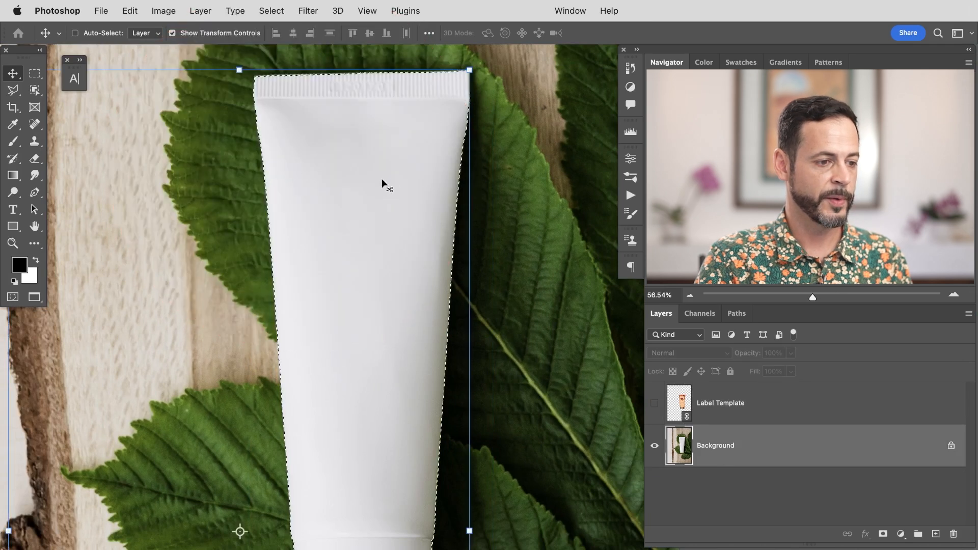
pyautogui.click(655, 403)
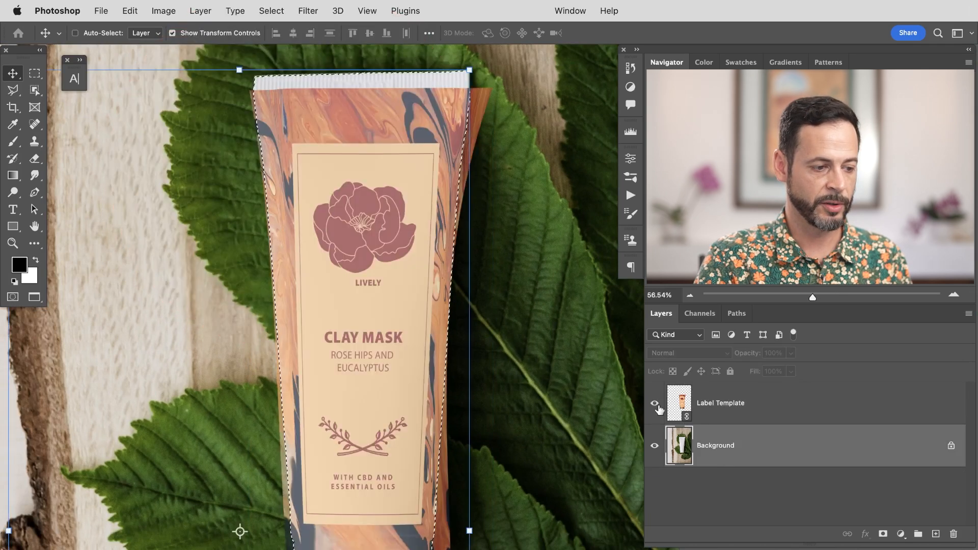
pyautogui.click(693, 414)
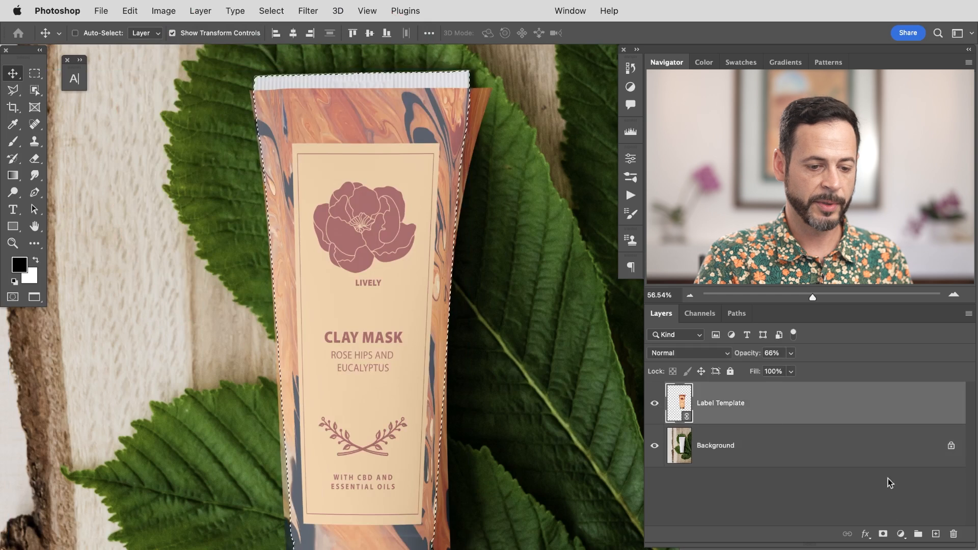
pyautogui.click(883, 534)
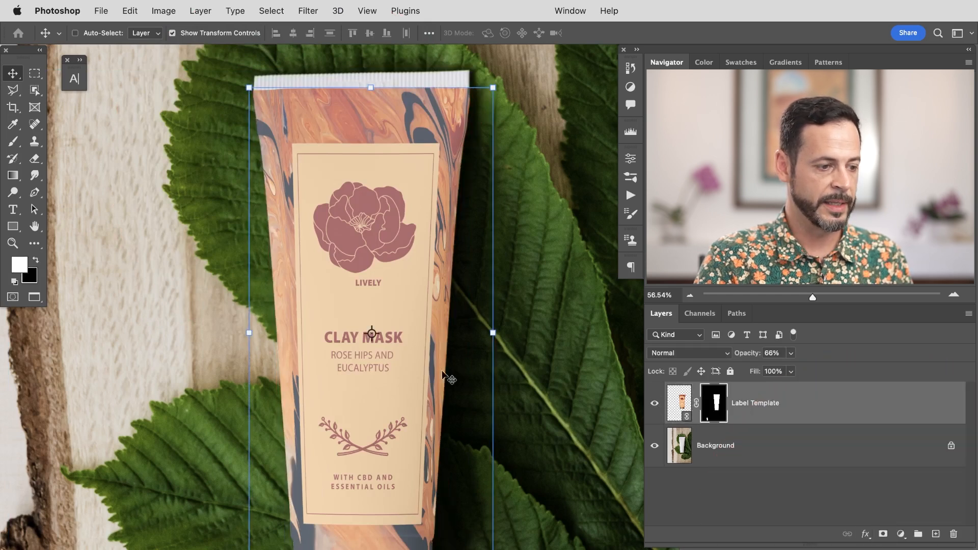
# Step: Draw a Pen path along the tube's lower seam and around the area below it
pyautogui.moveTo(444, 439); pyautogui.dragTo(464, 240)
pyautogui.moveTo(402, 352); pyautogui.dragTo(461, 327)
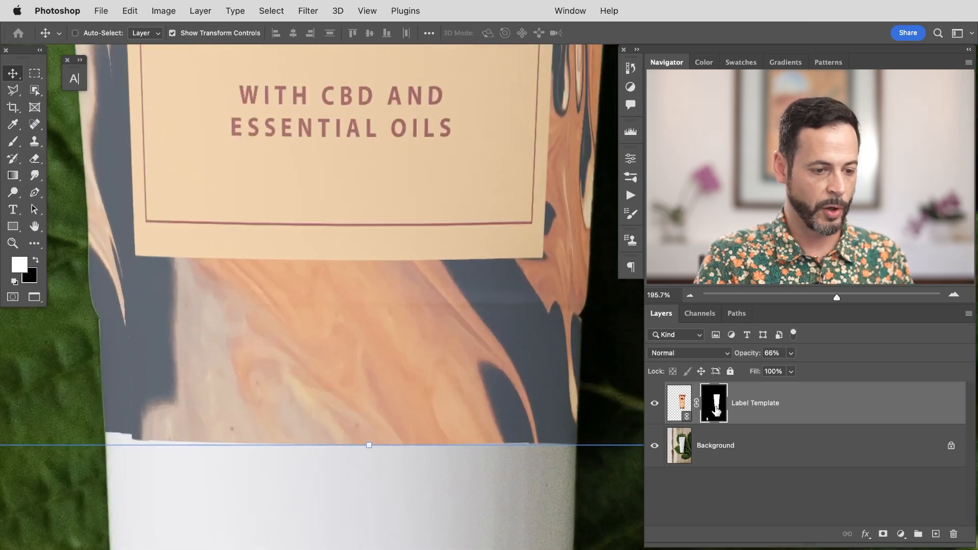
pyautogui.press('b')
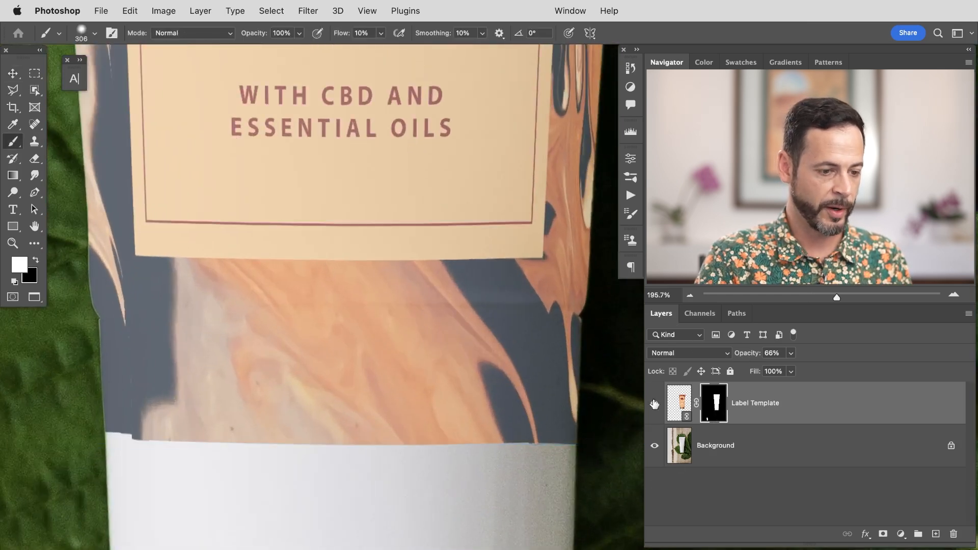
pyautogui.click(654, 404)
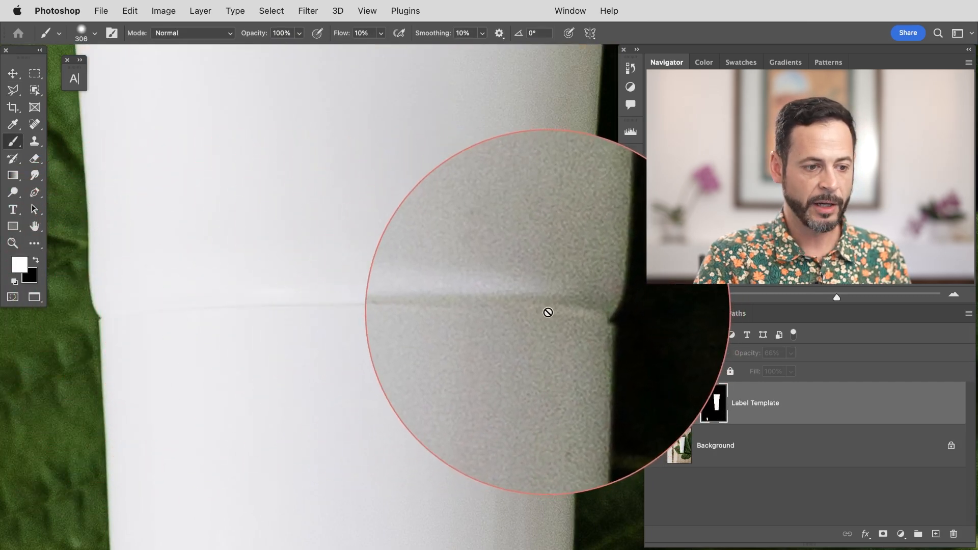
pyautogui.click(654, 403)
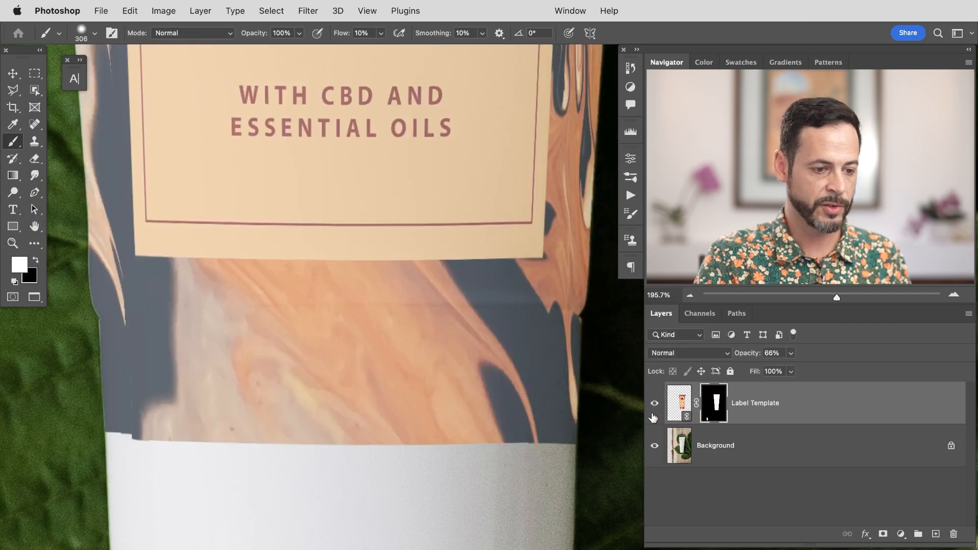
pyautogui.click(654, 410)
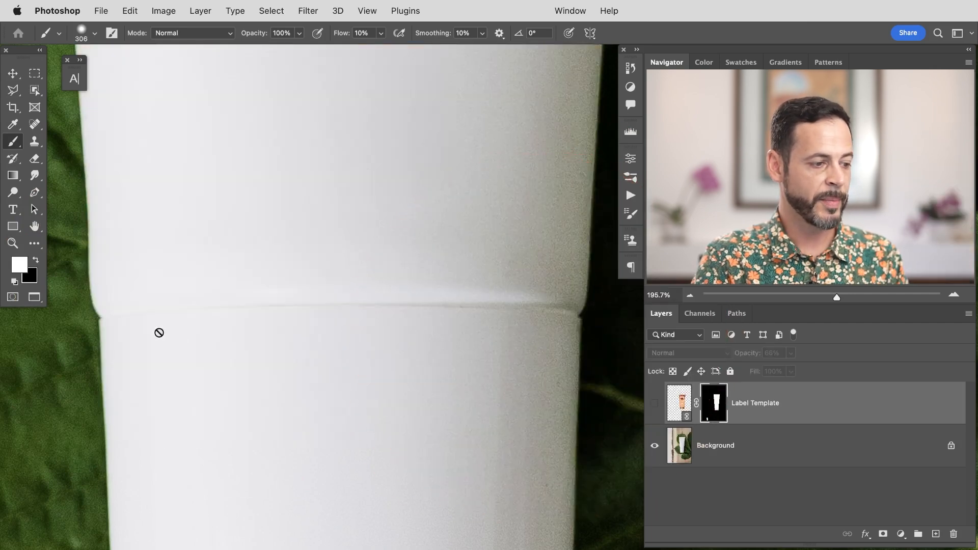
pyautogui.press('p')
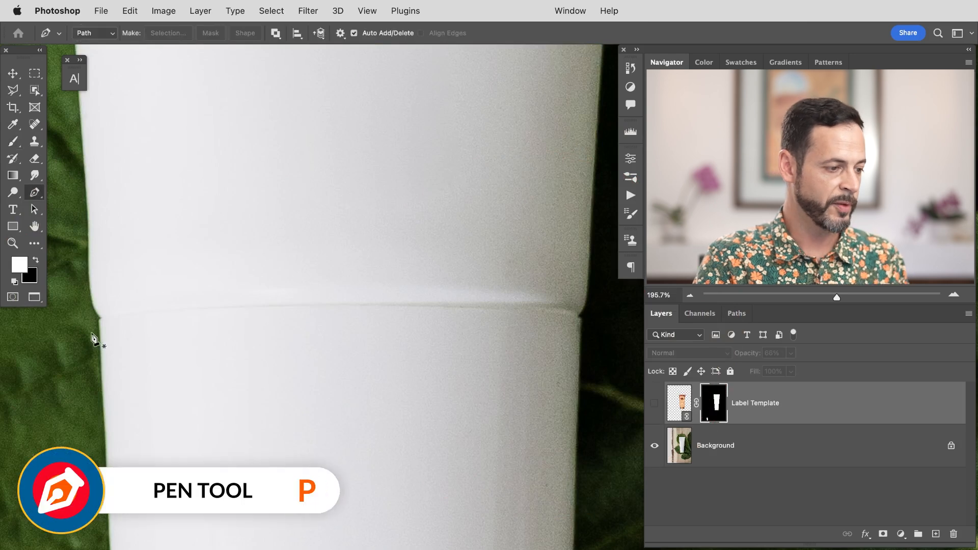
pyautogui.moveTo(155, 317); pyautogui.dragTo(157, 315)
pyautogui.moveTo(481, 307); pyautogui.dragTo(593, 318)
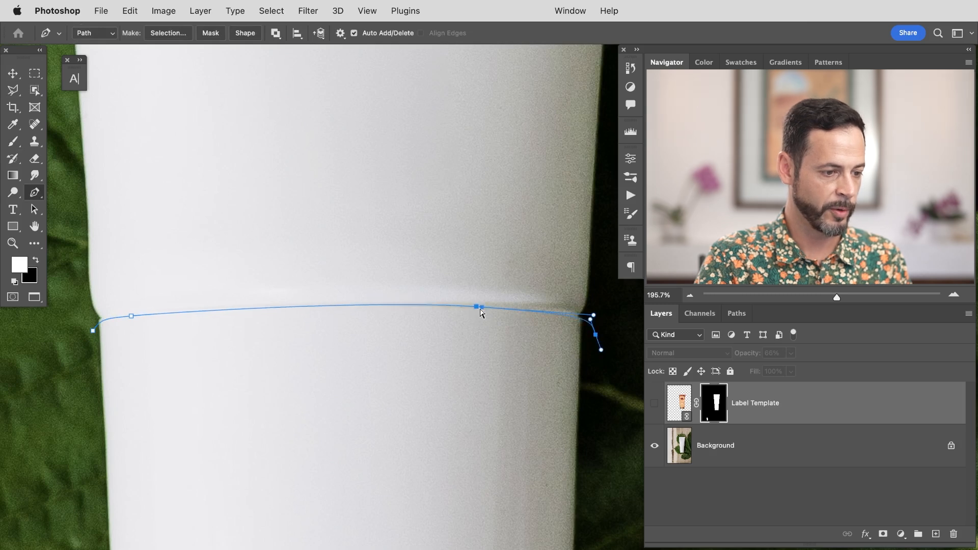
pyautogui.moveTo(481, 311); pyautogui.dragTo(407, 308)
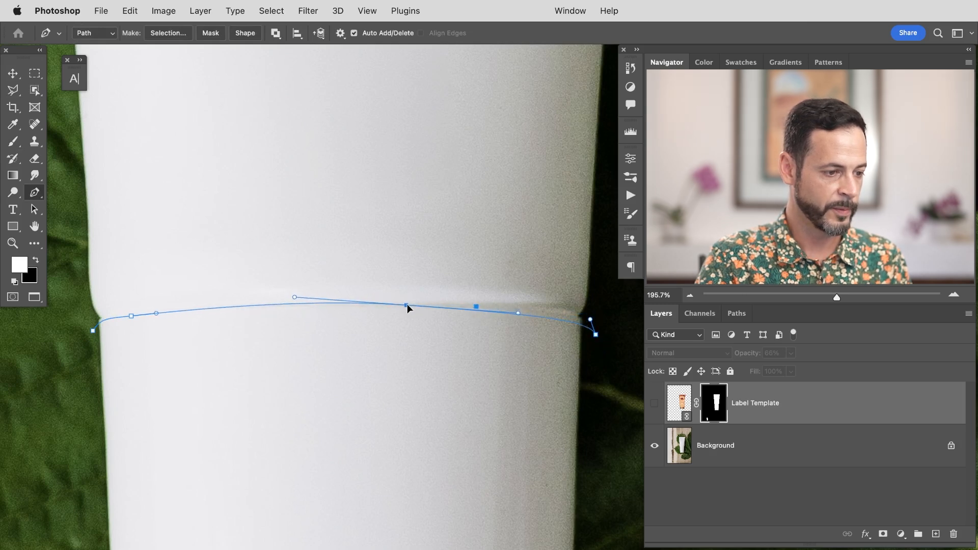
pyautogui.moveTo(522, 315); pyautogui.dragTo(518, 313)
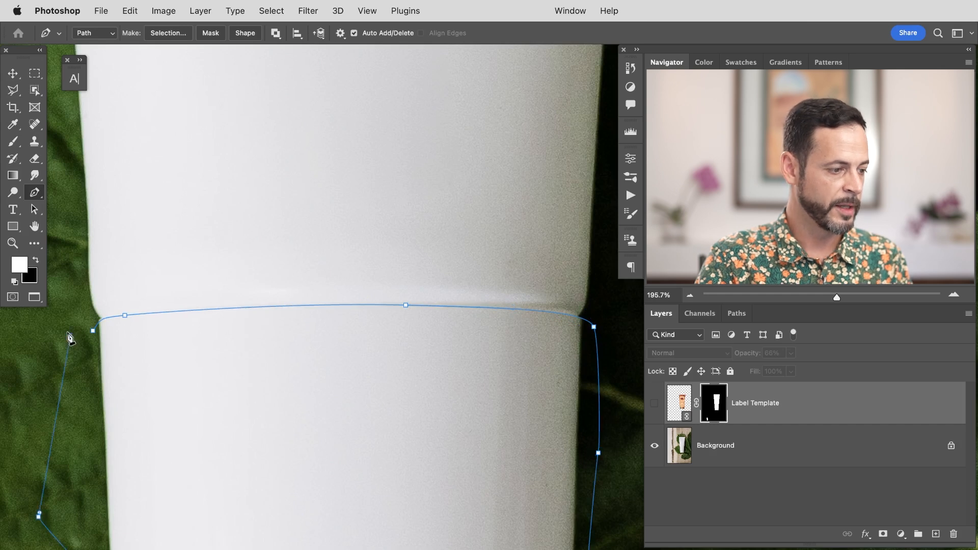
# Step: Make a selection from the path with a 0.2 pixel feather radius and show the label layer
pyautogui.rightClick(172, 337)
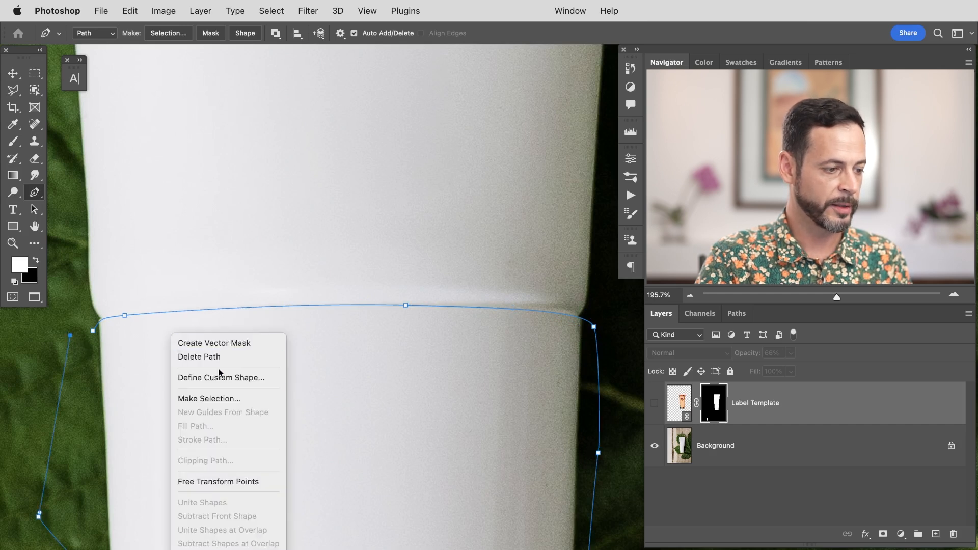
pyautogui.click(206, 398)
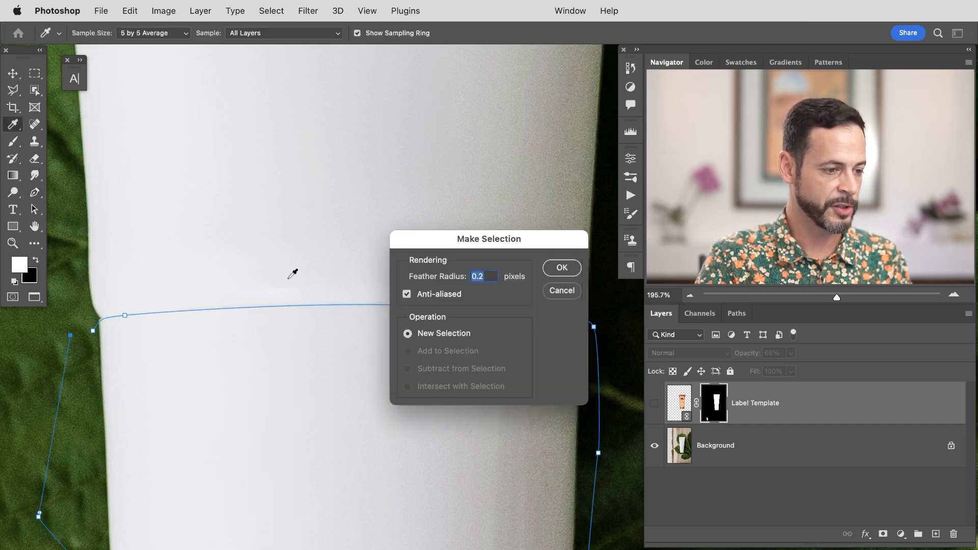
pyautogui.click(560, 268)
pyautogui.click(654, 403)
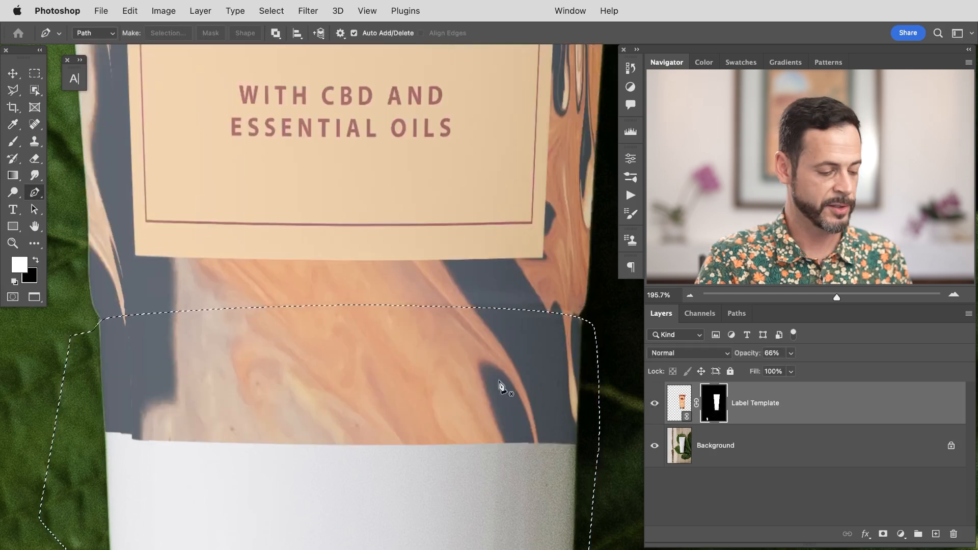
# Step: Fill the selected area on the label's mask to hide the label below the tube's seam, then deselect
pyautogui.hotkey('shift', 'BackSpace')
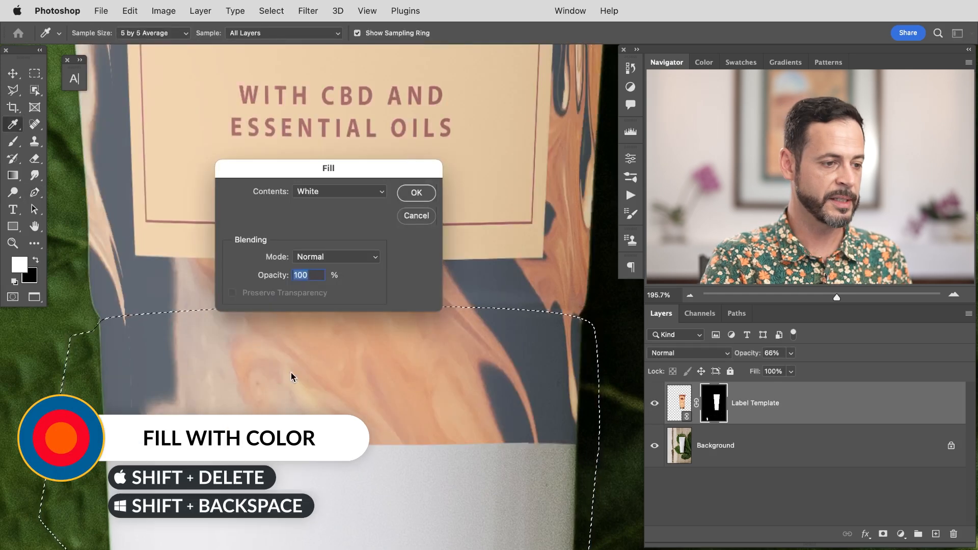
pyautogui.click(328, 193)
pyautogui.click(326, 192)
pyautogui.click(416, 193)
pyautogui.press('p')
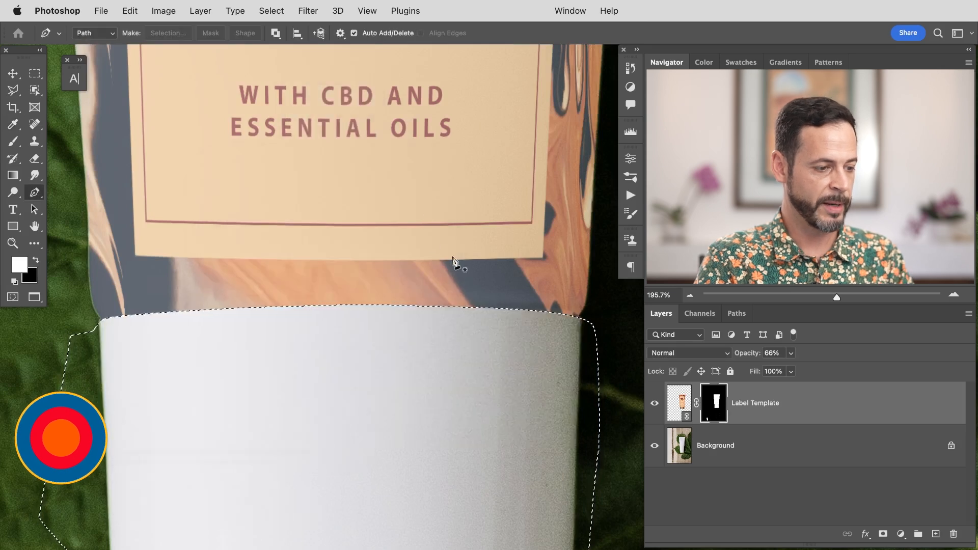
pyautogui.press('super+d')
# Step: Paint black on the label's mask along the tube's top edge to hide the label under the cap
pyautogui.scroll(-6, 455, 348)
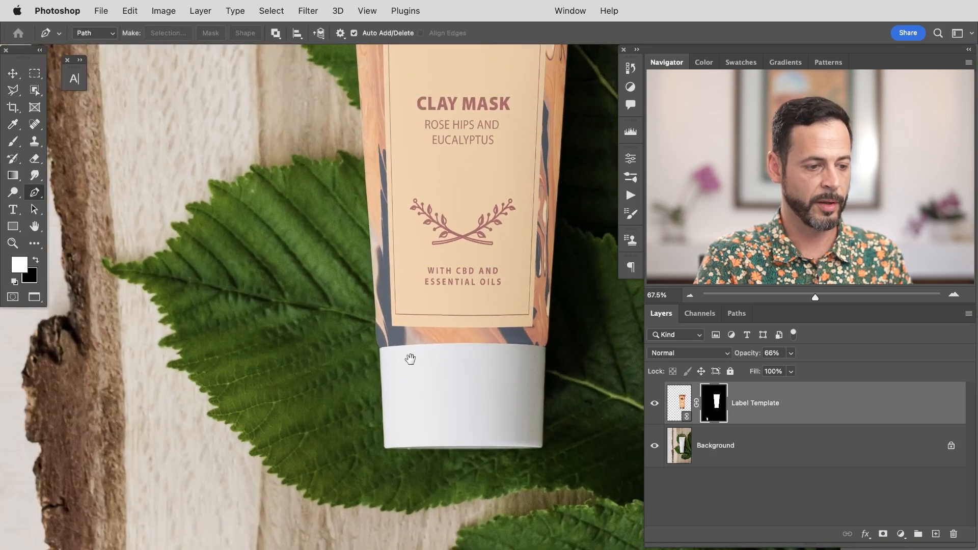
pyautogui.moveTo(470, 281); pyautogui.dragTo(439, 461)
pyautogui.moveTo(446, 193); pyautogui.dragTo(443, 343)
pyautogui.moveTo(400, 213)
pyautogui.mouseDown()
pyautogui.moveTo(449, 196)
pyautogui.moveTo(403, 408)
pyautogui.moveTo(374, 418)
pyautogui.mouseUp()
pyautogui.press('b')
pyautogui.moveTo(399, 258)
pyautogui.mouseDown()
pyautogui.moveTo(242, 253)
pyautogui.moveTo(267, 249)
pyautogui.mouseUp()
pyautogui.press('x')
pyautogui.moveTo(357, 249)
pyautogui.mouseDown()
pyautogui.moveTo(228, 250)
pyautogui.moveTo(290, 251)
pyautogui.mouseUp()
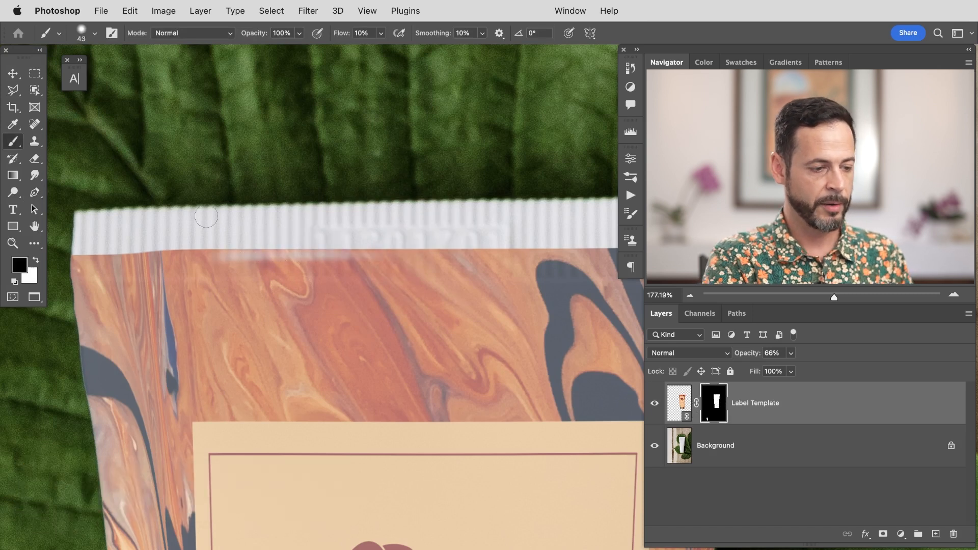
pyautogui.moveTo(351, 239)
pyautogui.mouseDown()
pyautogui.moveTo(168, 261)
pyautogui.moveTo(219, 266)
pyautogui.moveTo(93, 269)
pyautogui.mouseUp()
pyautogui.moveTo(170, 273)
pyautogui.mouseDown()
pyautogui.moveTo(144, 273)
pyautogui.moveTo(206, 278)
pyautogui.mouseUp()
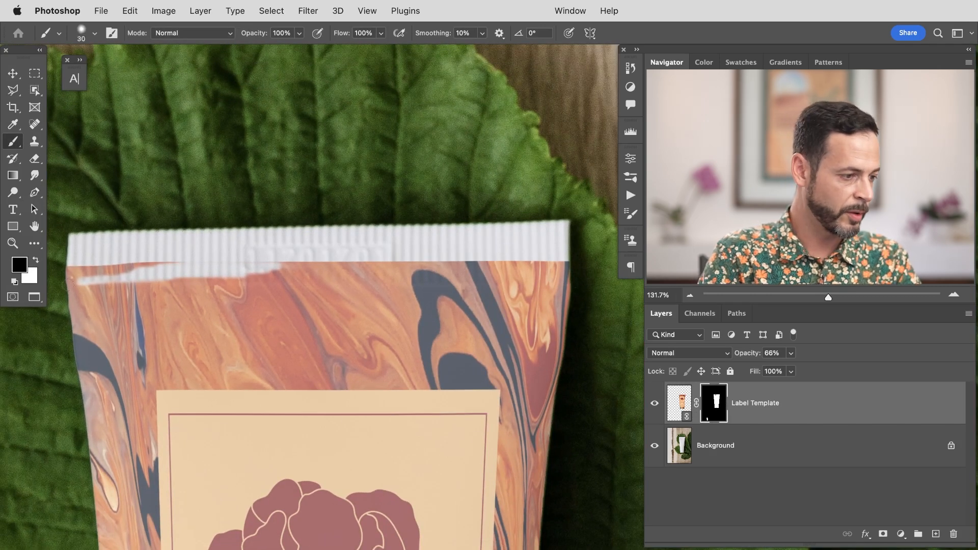
# Step: Paint straight black lines across the label's top edge on the mask so it sits cleanly below the cap
pyautogui.keyDown('shift'); pyautogui.click(572, 279); pyautogui.keyUp('shift')
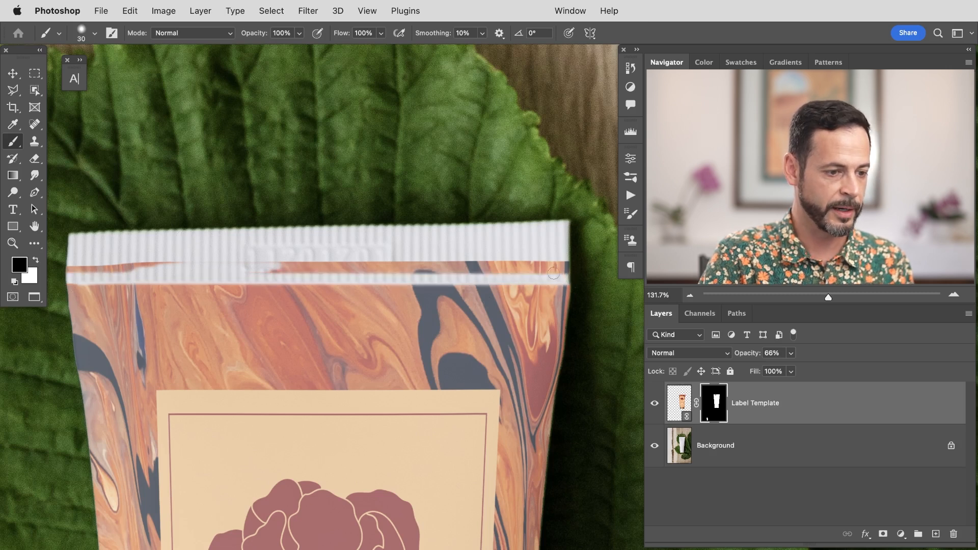
pyautogui.keyDown('shift'); pyautogui.click(63, 273); pyautogui.keyUp('shift')
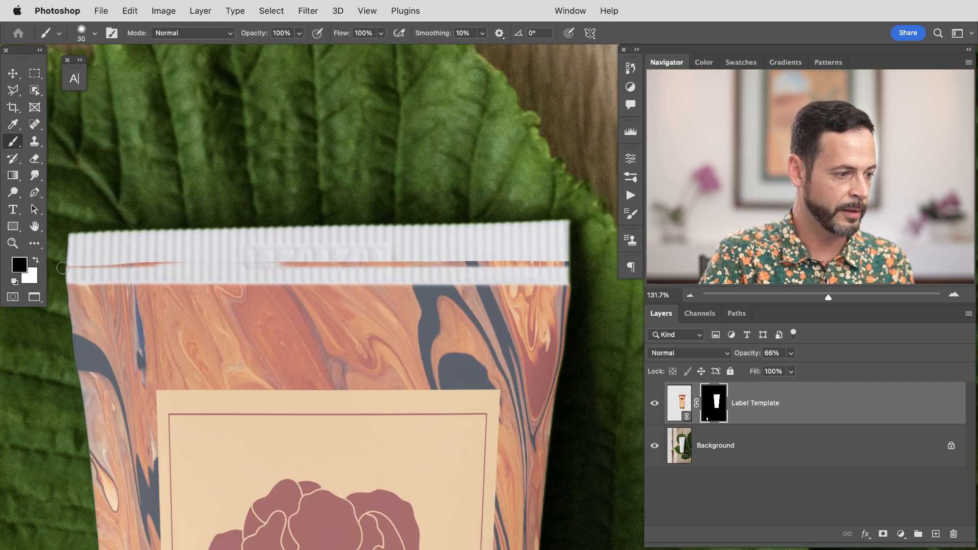
pyautogui.keyDown('shift'); pyautogui.click(577, 266); pyautogui.keyUp('shift')
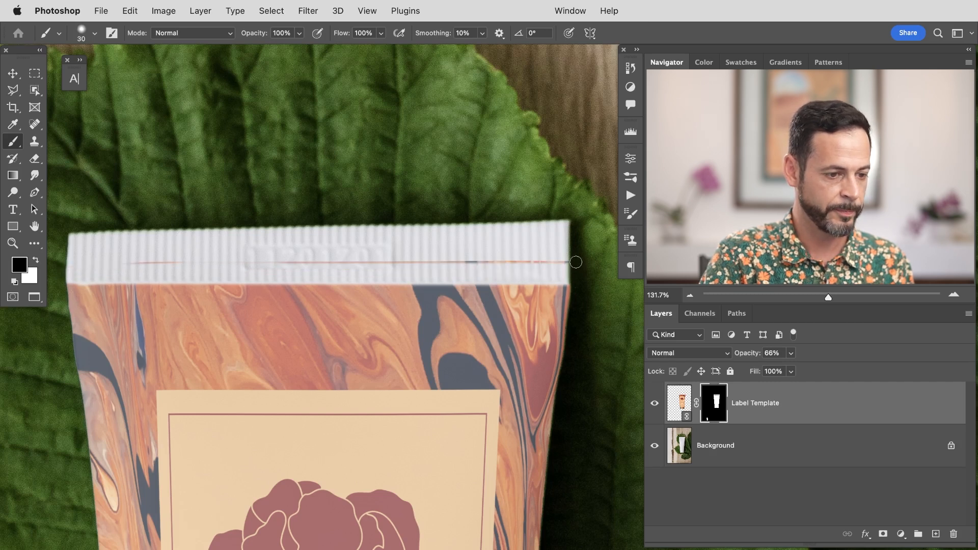
pyautogui.keyDown('shift'); pyautogui.click(102, 265); pyautogui.keyUp('shift')
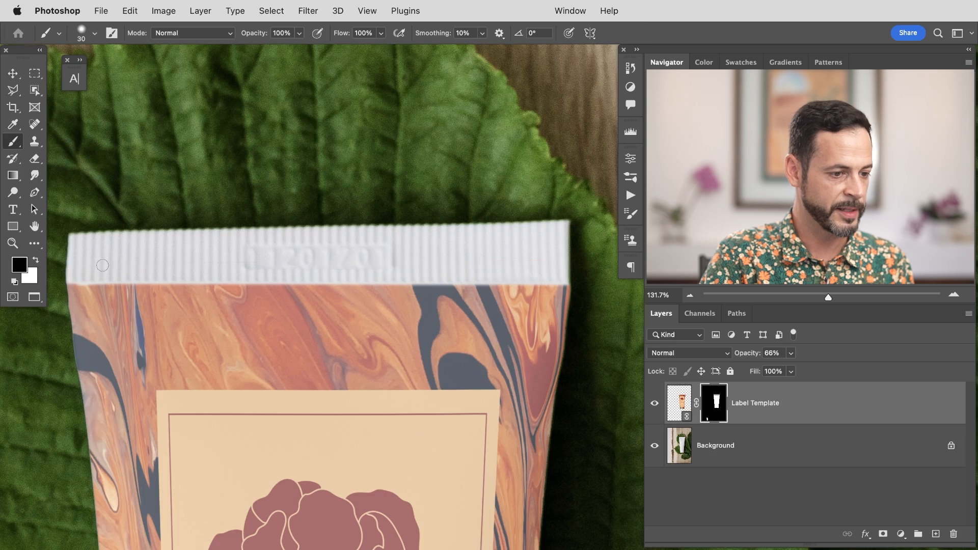
# Step: Inspect the label's lower edge along the tube's seam
pyautogui.moveTo(442, 385); pyautogui.dragTo(388, 385)
pyautogui.moveTo(389, 386); pyautogui.dragTo(332, 140)
pyautogui.moveTo(340, 538); pyautogui.dragTo(402, 517)
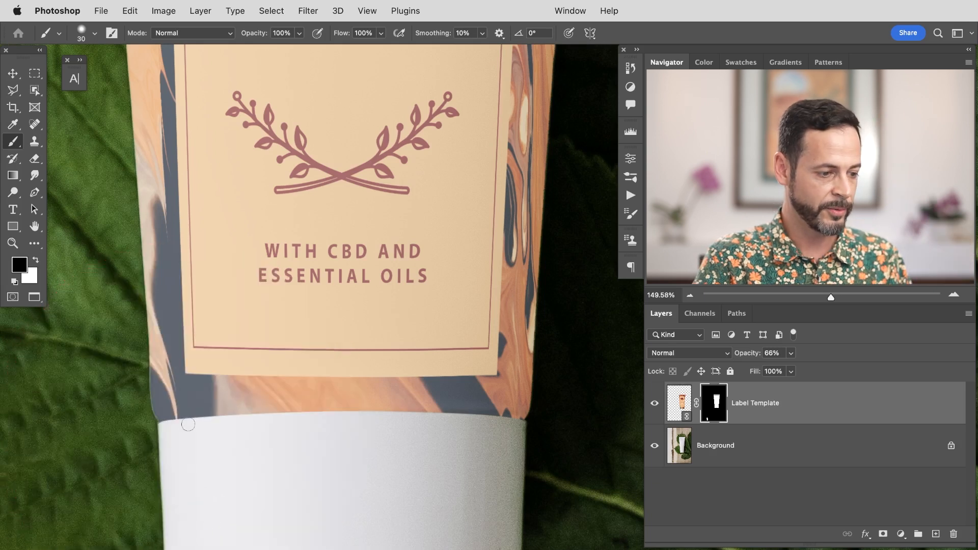
pyautogui.moveTo(321, 447); pyautogui.dragTo(347, 373)
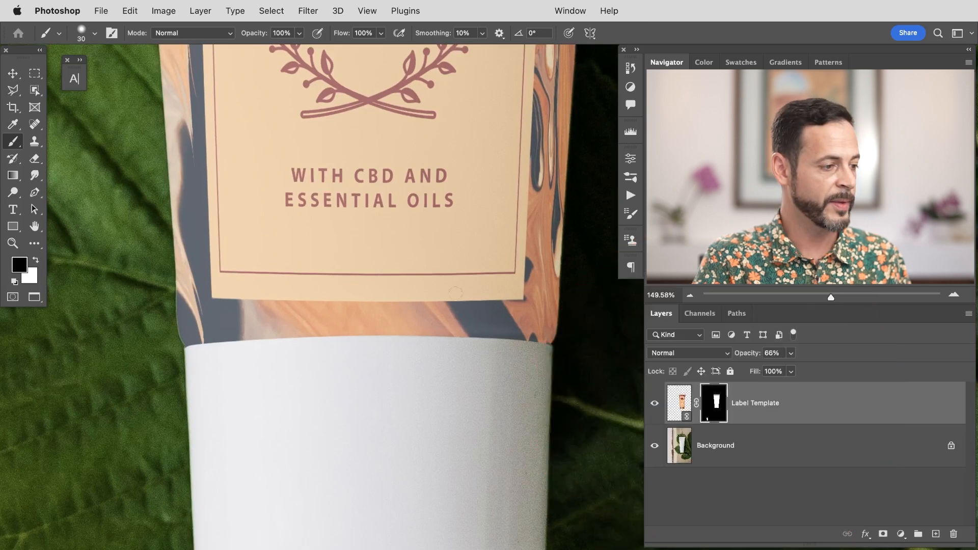
pyautogui.click(40, 178)
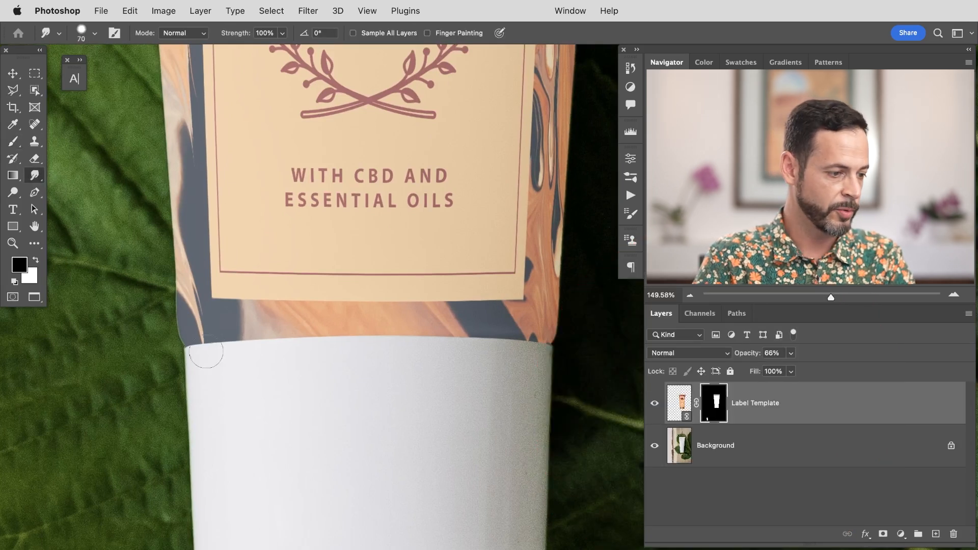
pyautogui.press(']')
pyautogui.press(']')
pyautogui.press(']')
pyautogui.press(']')
pyautogui.press(']')
pyautogui.press(']')
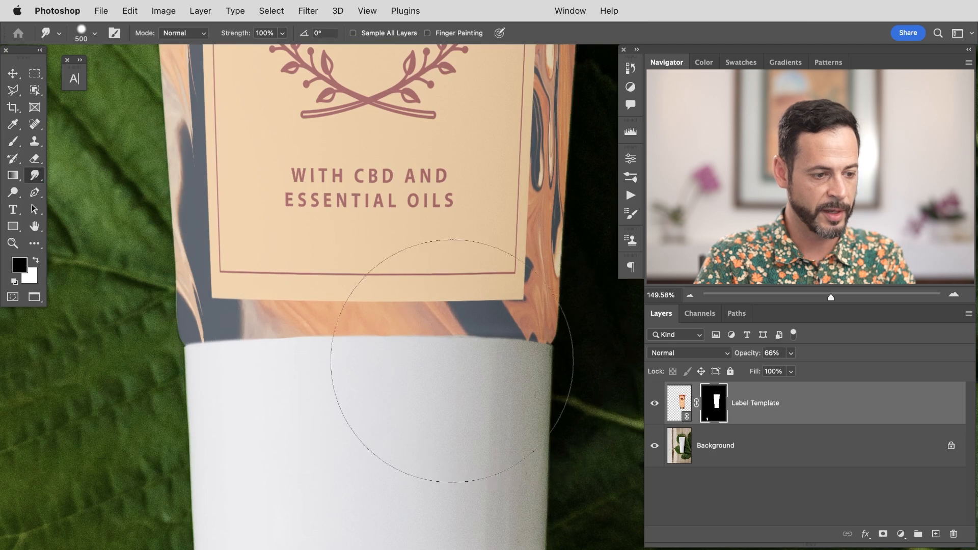
pyautogui.press('[')
pyautogui.press('[')
pyautogui.press('[')
pyautogui.press('[')
pyautogui.press('[')
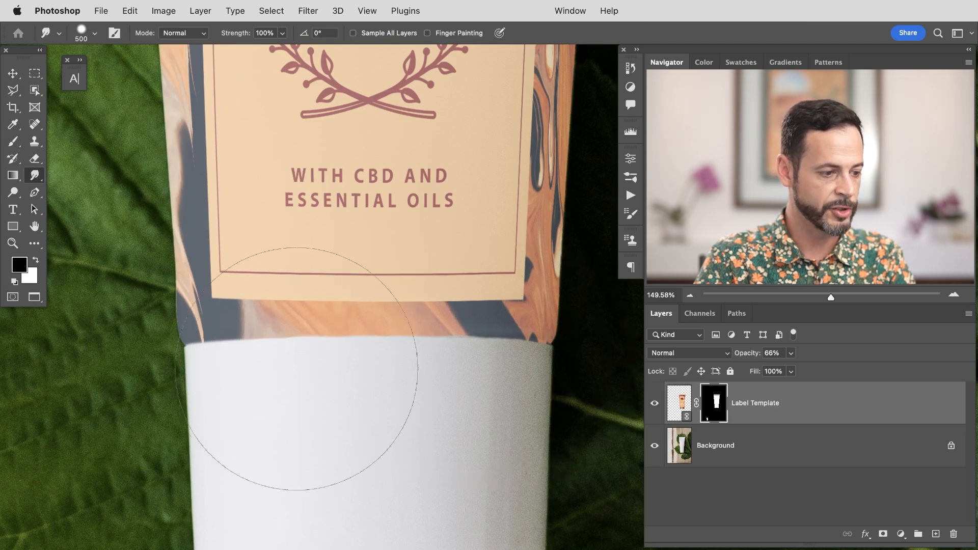
pyautogui.press('[')
pyautogui.press('[')
pyautogui.press('[')
pyautogui.press('[')
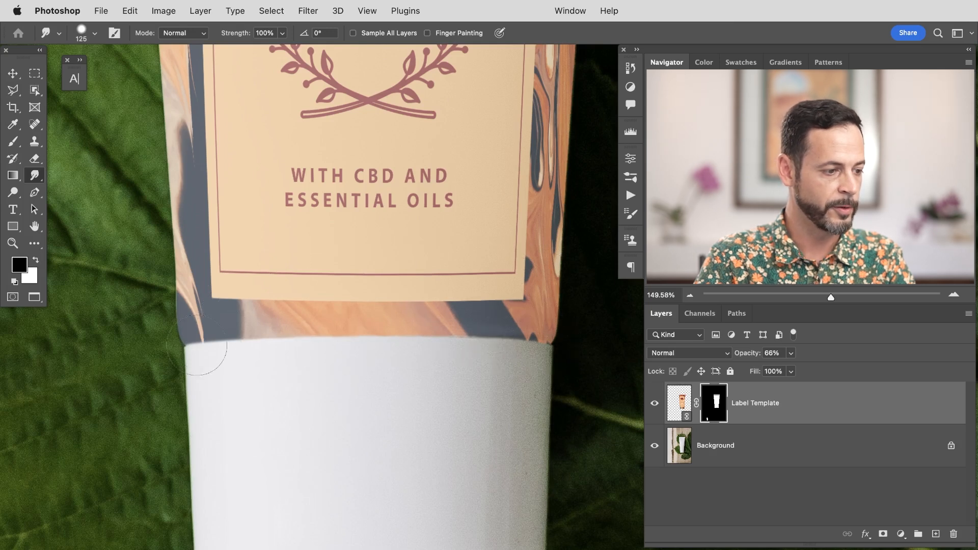
# Step: Float the mockup document window beside the Label Template window
pyautogui.press('super+minus')
pyautogui.press('super+minus')
pyautogui.press('super+minus')
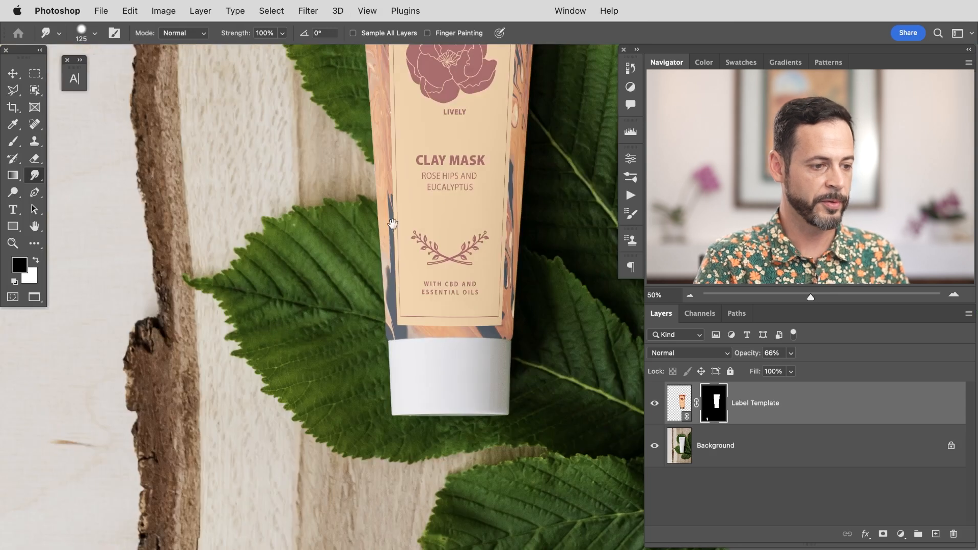
pyautogui.moveTo(398, 225); pyautogui.dragTo(255, 367)
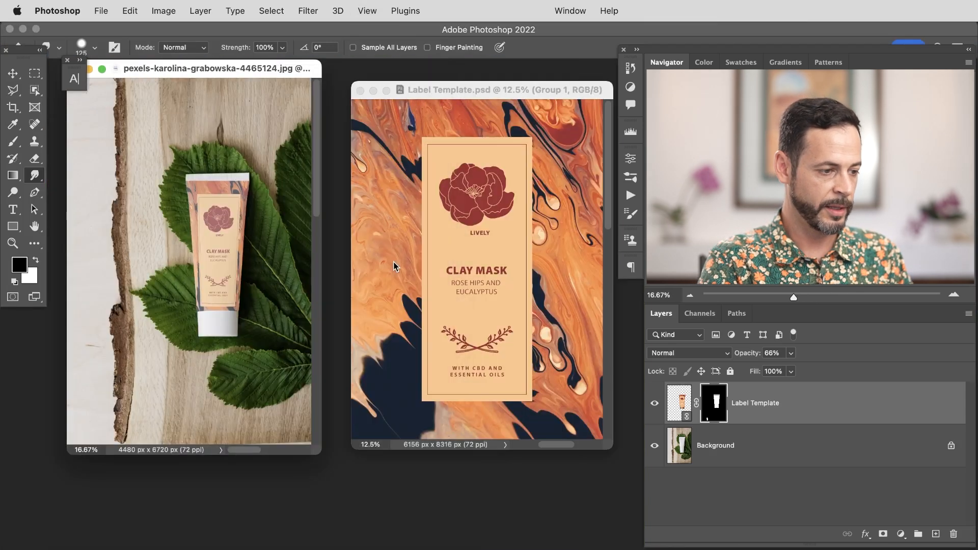
# Step: Save the mockup document as Package Design in Photoshop format
pyautogui.press('super+shift+s')
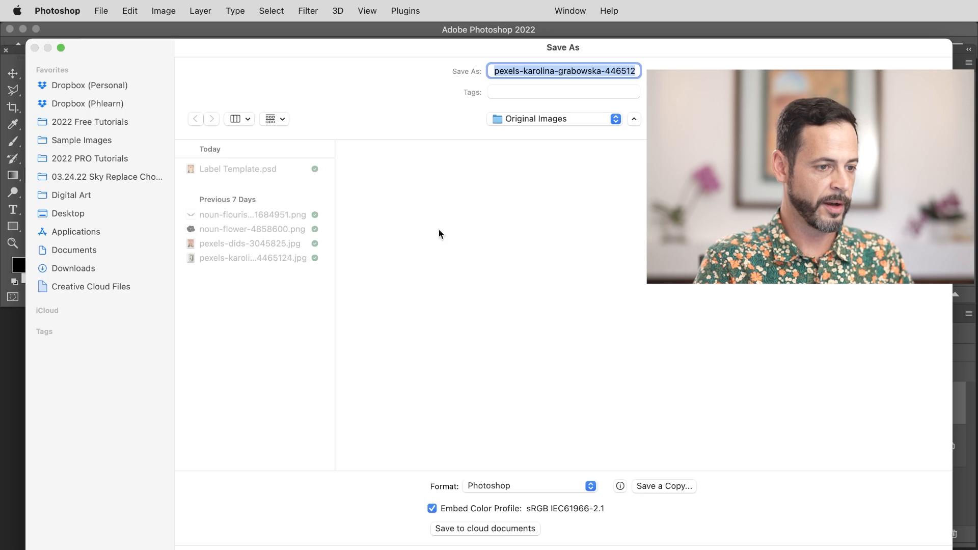
pyautogui.press('Left')
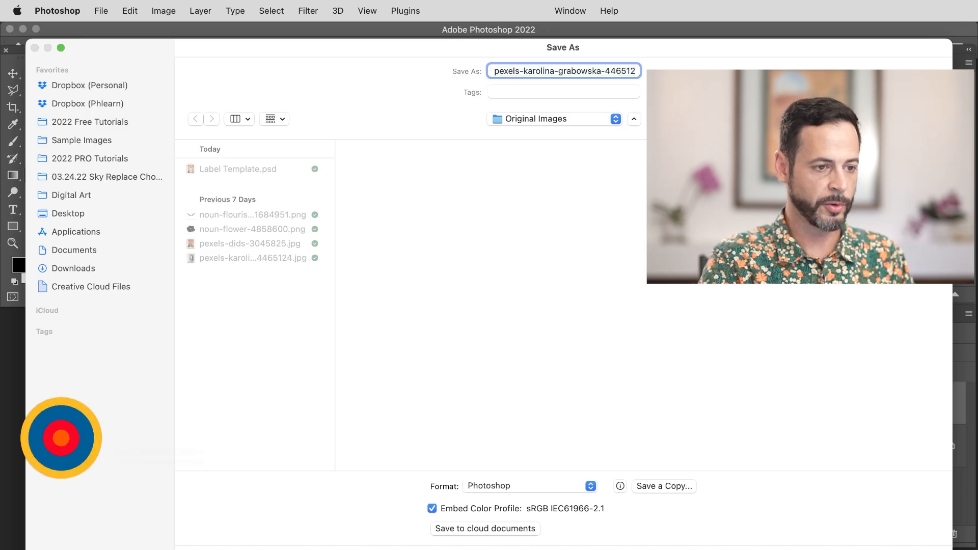
pyautogui.press('super+a')
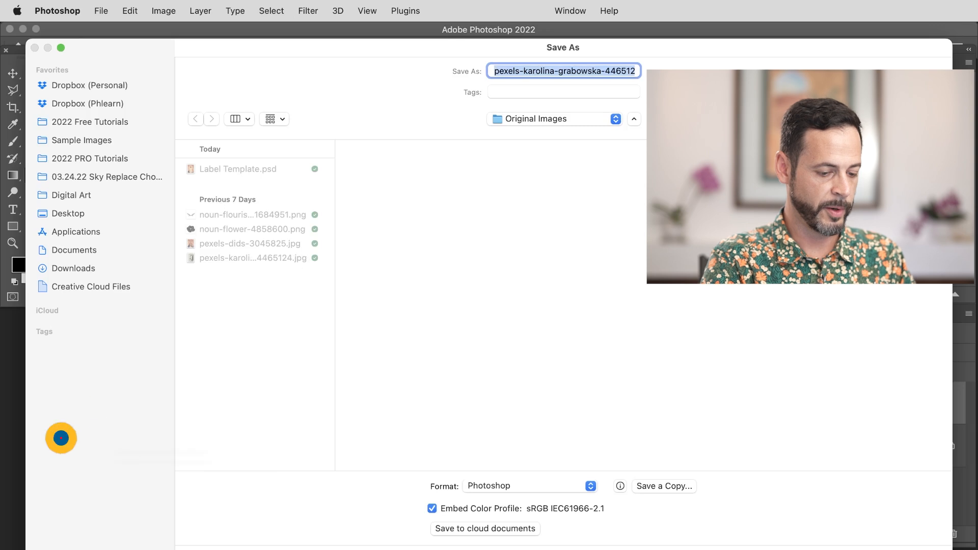
pyautogui.write('Package Desi')
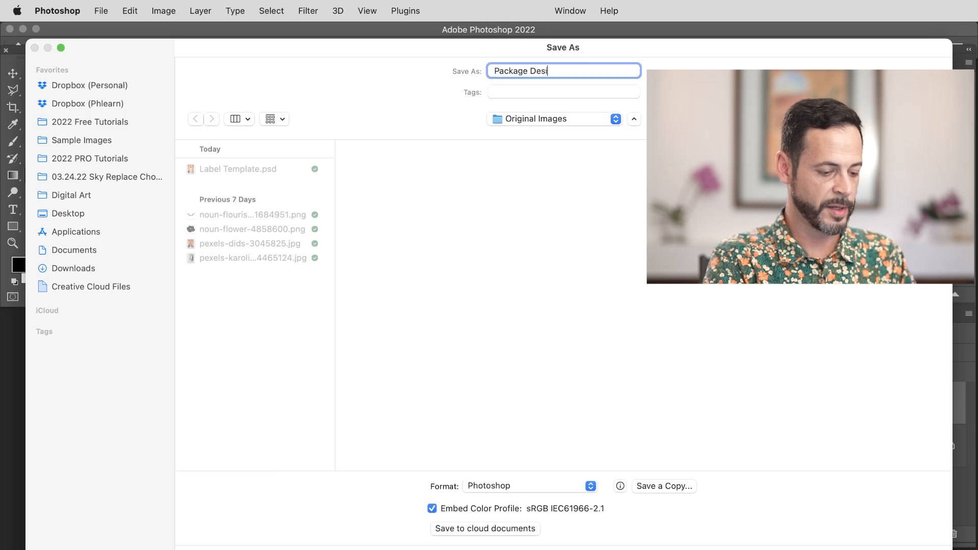
pyautogui.write('gn')
pyautogui.press('Return')
pyautogui.press('Return')
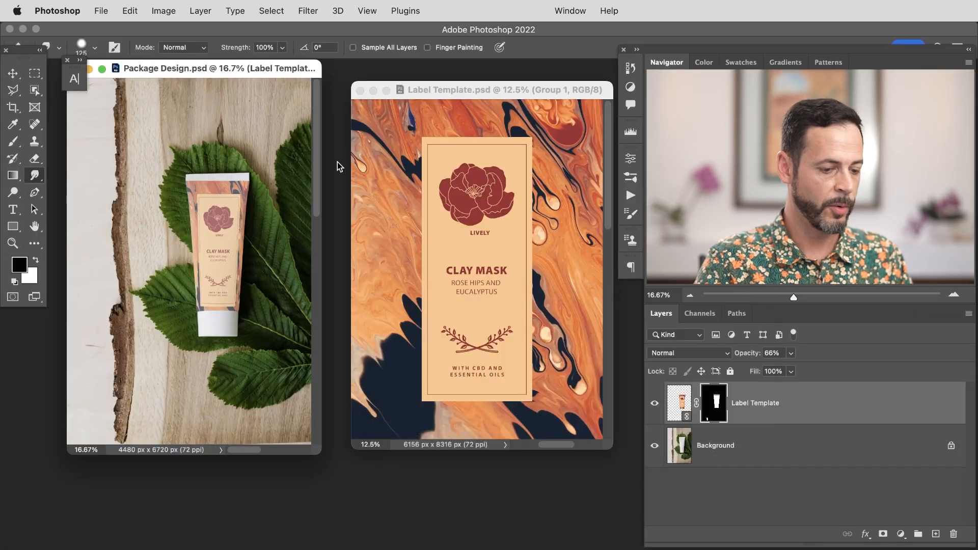
# Step: Set the Label Template layer's opacity to 99%
pyautogui.moveTo(833, 347); pyautogui.dragTo(830, 346)
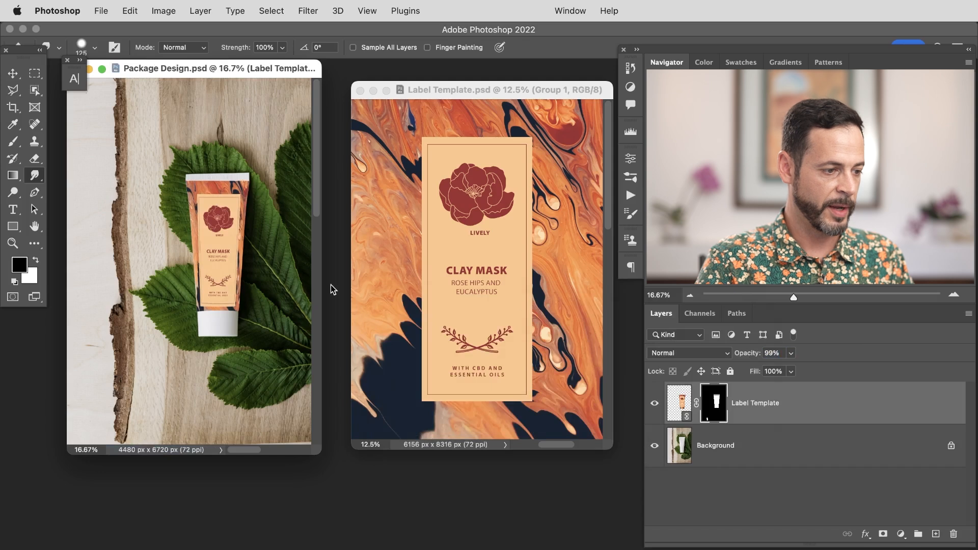
pyautogui.press('super+plus')
pyautogui.press('super+plus')
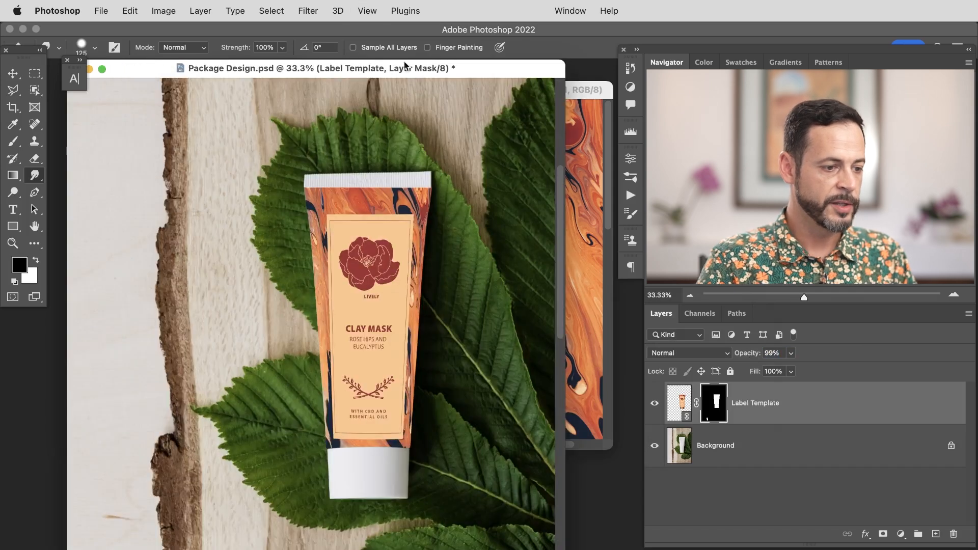
pyautogui.moveTo(474, 72); pyautogui.dragTo(291, 75)
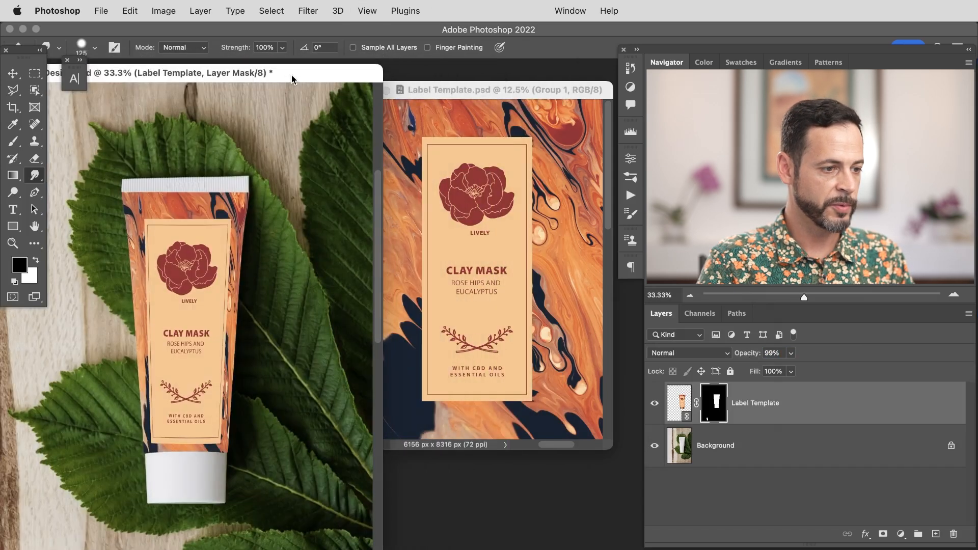
# Step: In the Label Template document, hide the Logo group and save the file
pyautogui.click(479, 88)
pyautogui.moveTo(478, 92); pyautogui.dragTo(479, 92)
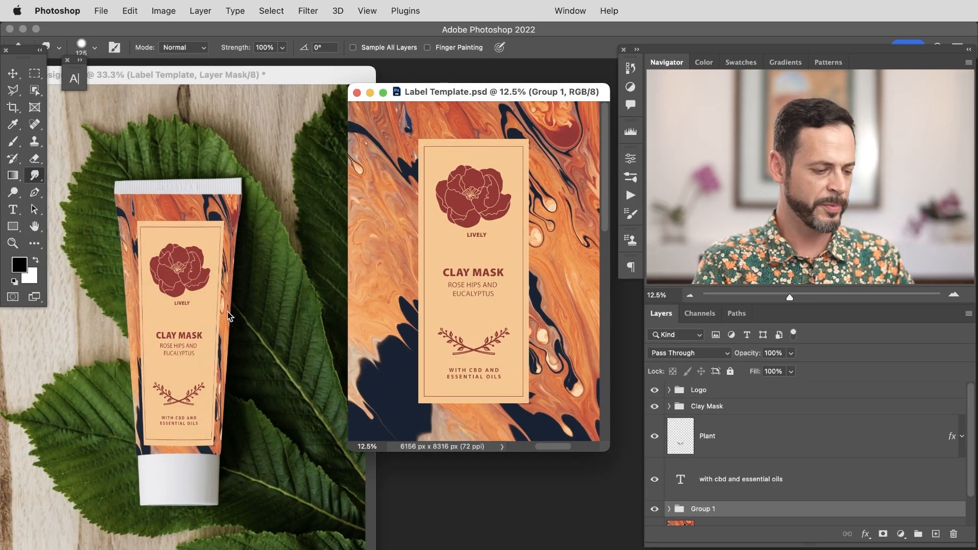
pyautogui.click(654, 390)
pyautogui.press('super+s')
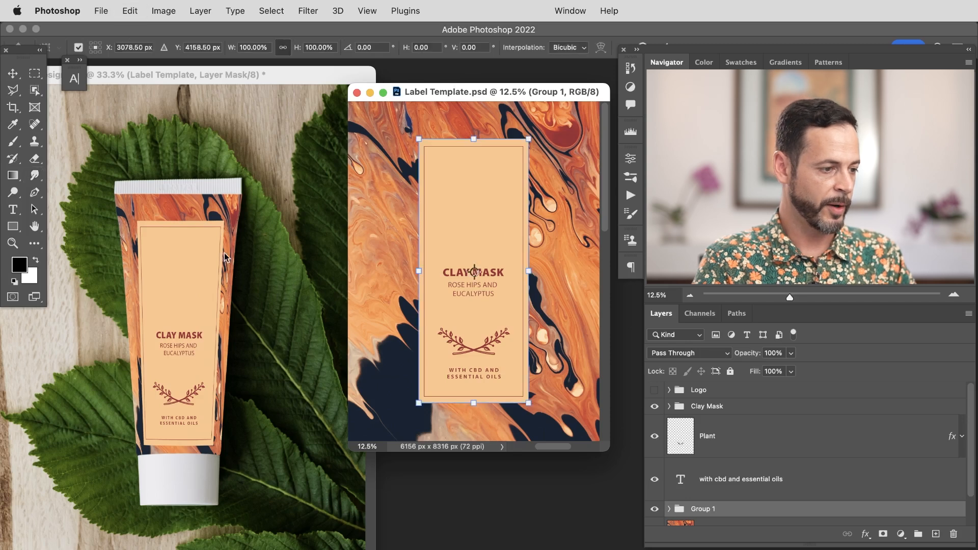
# Step: Dismiss the warp alert and unlink the layer mask from the Label Template smart object
pyautogui.click(239, 264)
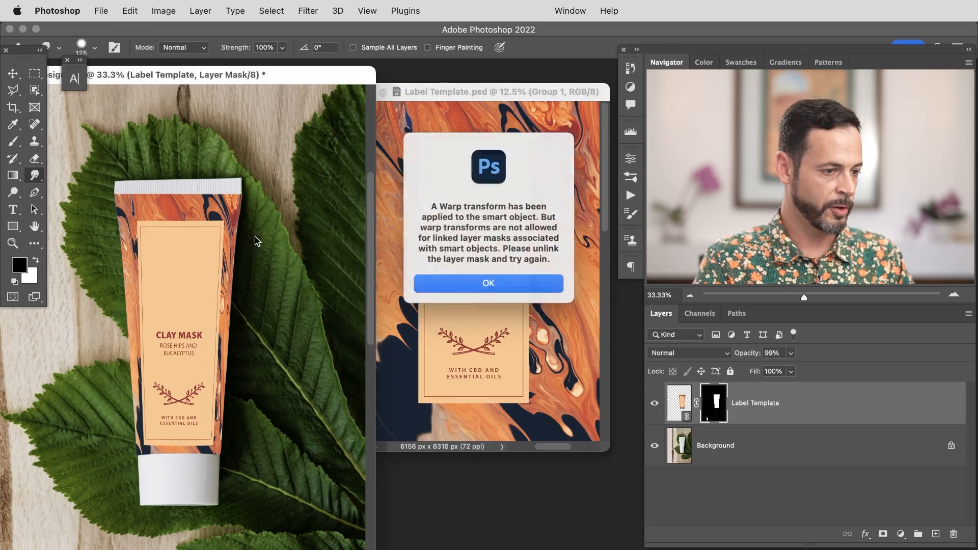
pyautogui.click(676, 401)
pyautogui.press('super+t')
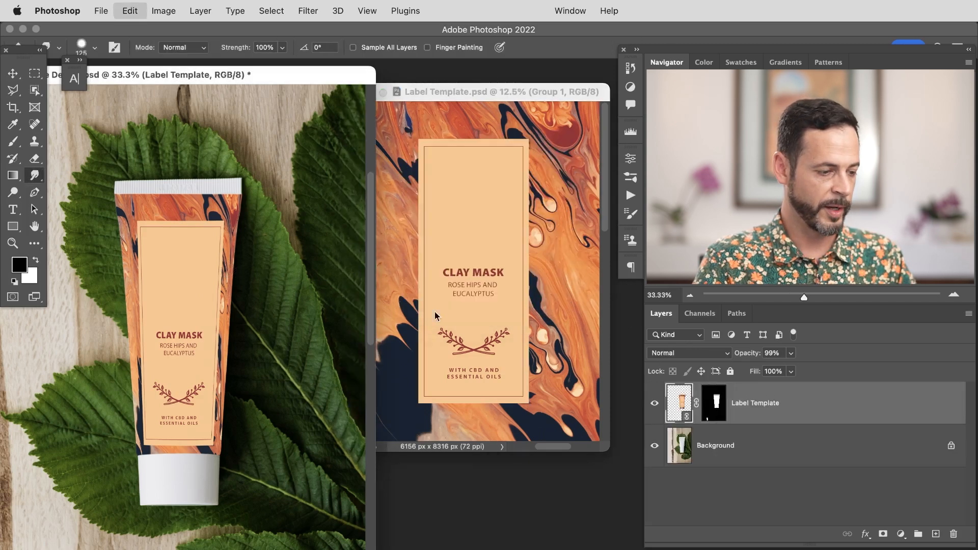
pyautogui.click(463, 286)
pyautogui.press('super+t')
pyautogui.click(489, 282)
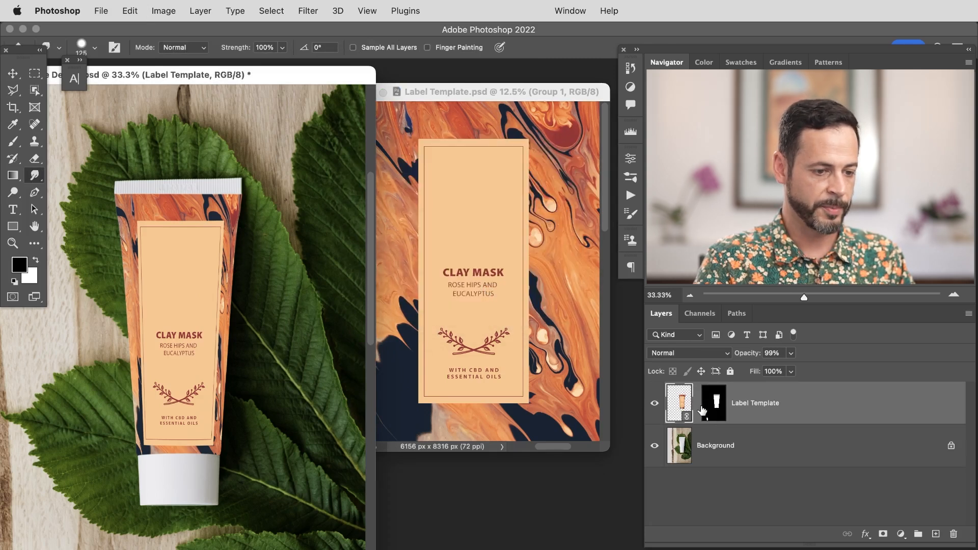
# Step: Warp the Label Template smart object with the Arch preset at 5.9% bend and commit it
pyautogui.press('super+t')
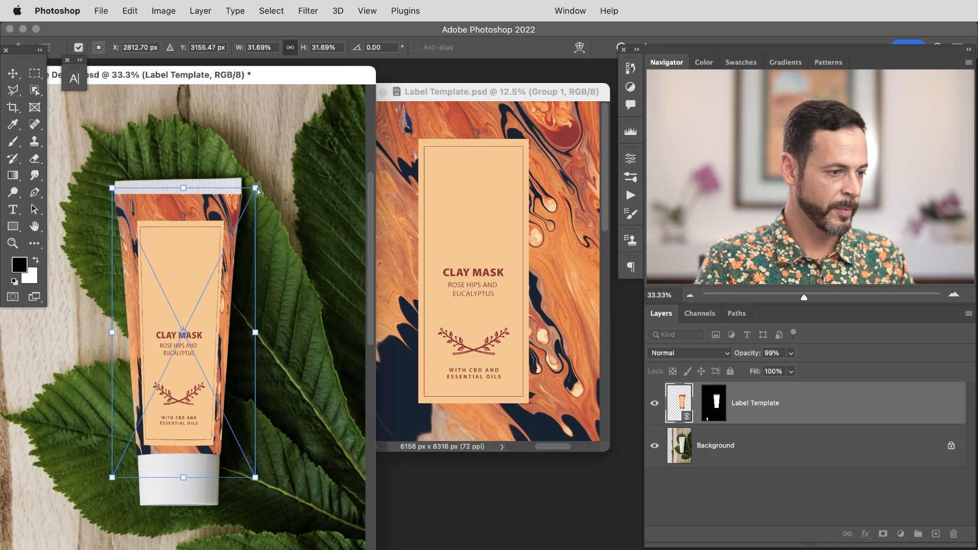
pyautogui.moveTo(256, 190); pyautogui.dragTo(254, 186)
pyautogui.rightClick(202, 351)
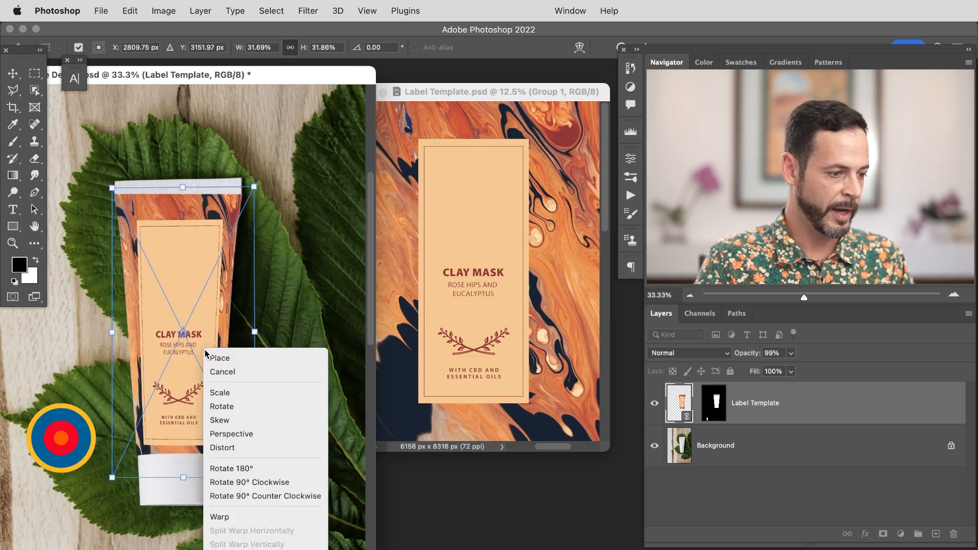
pyautogui.click(240, 516)
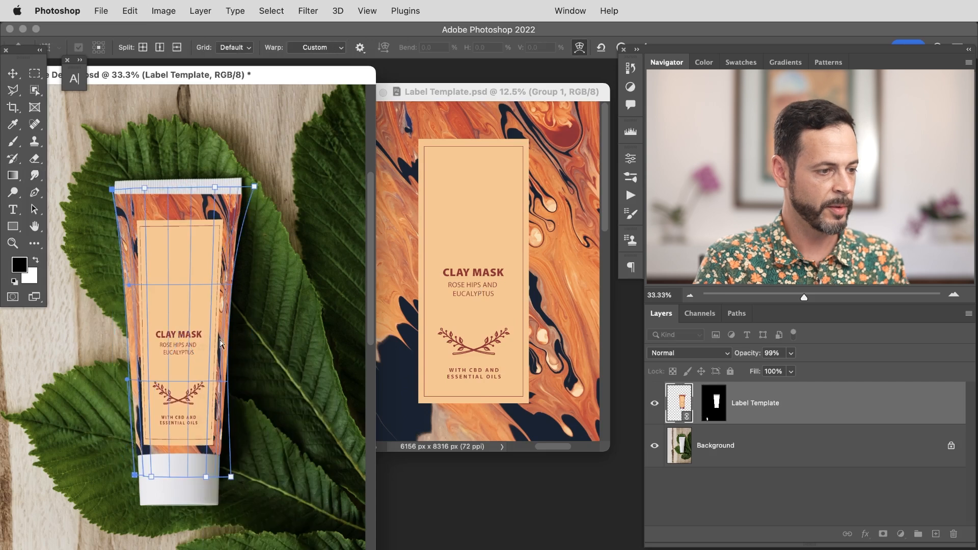
pyautogui.click(320, 47)
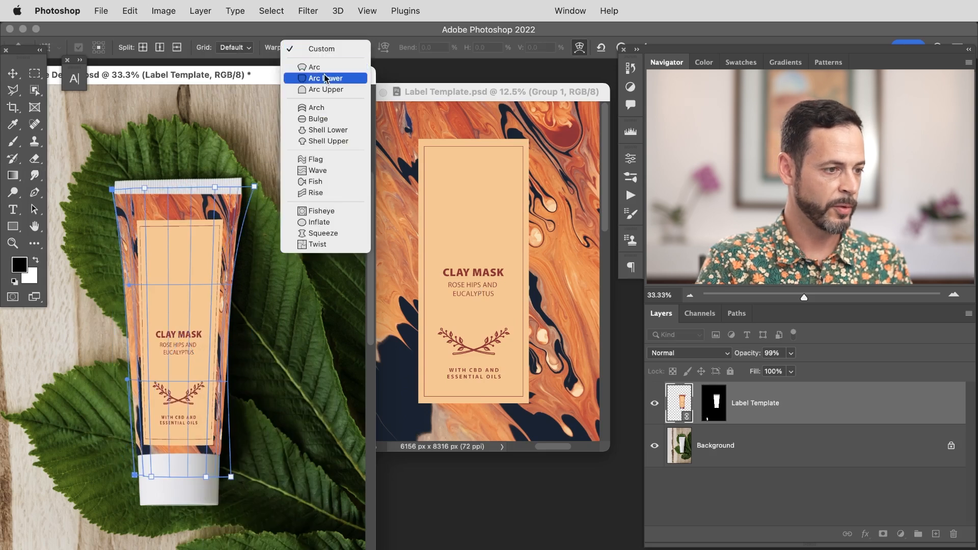
pyautogui.click(321, 108)
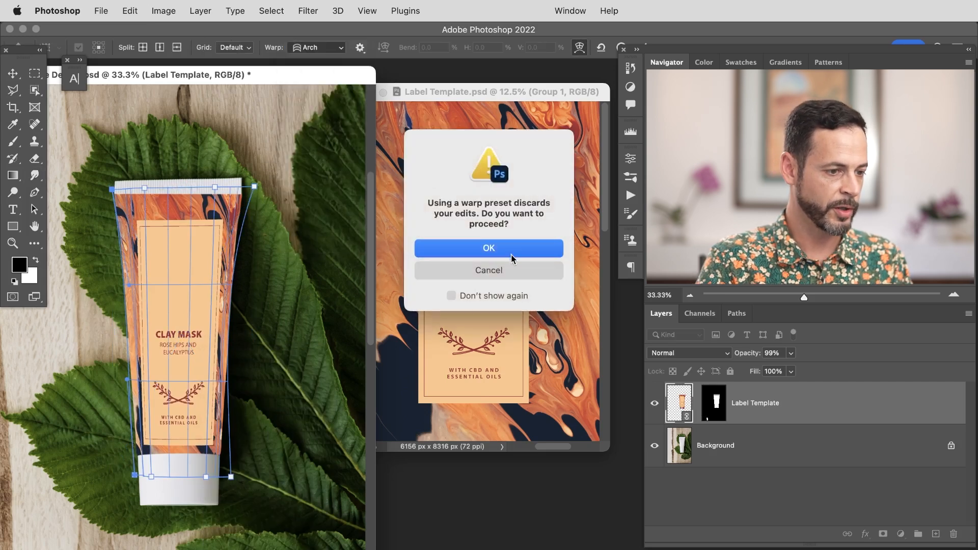
pyautogui.click(509, 253)
pyautogui.moveTo(406, 51); pyautogui.dragTo(118, 90)
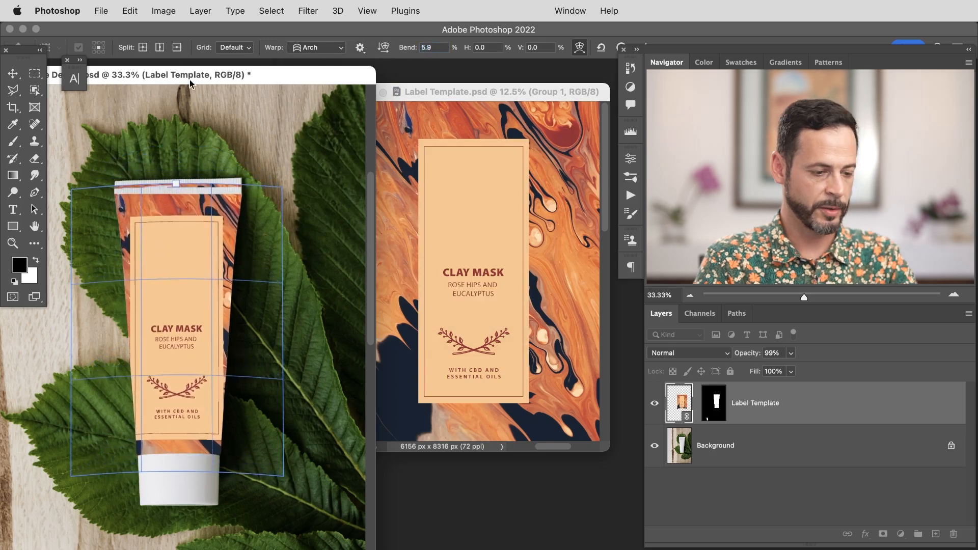
pyautogui.press('Return')
# Step: Reopen the label's warp and add horizontal and vertical split lines to the warp grid
pyautogui.press('cmd+t')
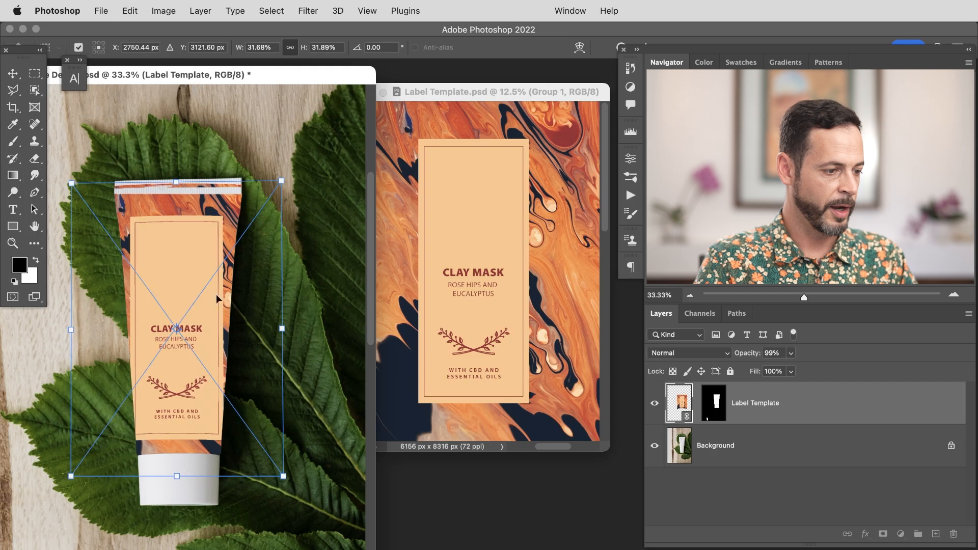
pyautogui.rightClick(214, 294)
pyautogui.click(270, 463)
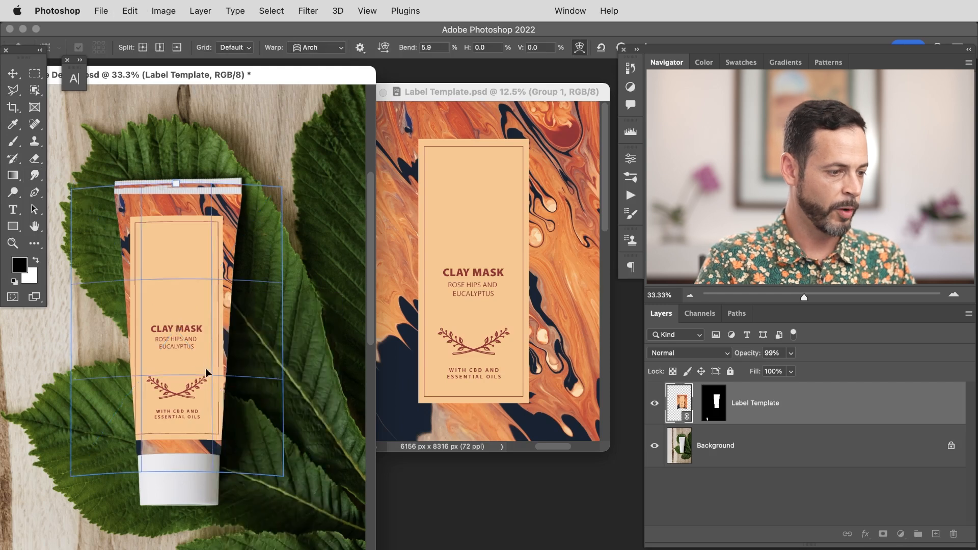
pyautogui.rightClick(205, 368)
pyautogui.click(239, 536)
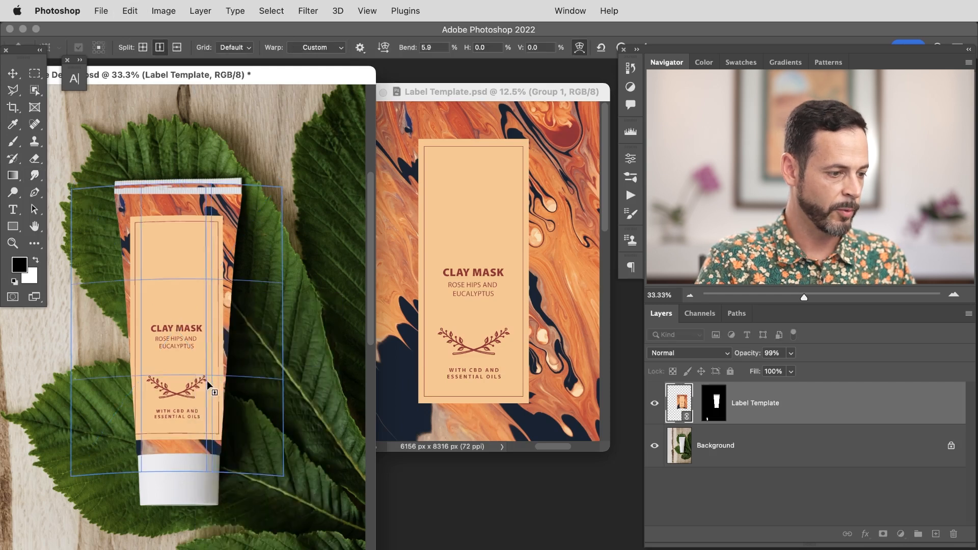
pyautogui.click(203, 384)
pyautogui.moveTo(275, 461); pyautogui.dragTo(242, 477)
pyautogui.moveTo(256, 209); pyautogui.dragTo(268, 210)
pyautogui.rightClick(130, 290)
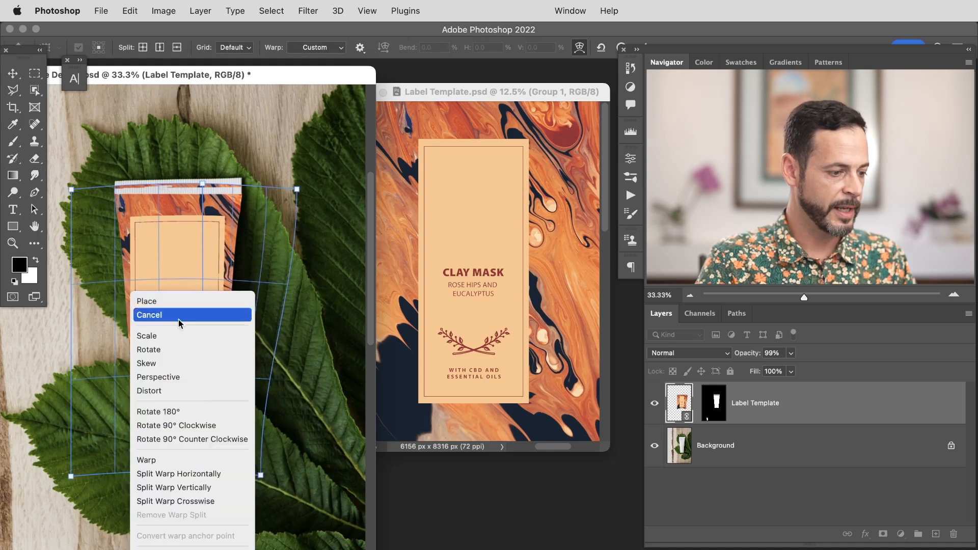
pyautogui.click(203, 474)
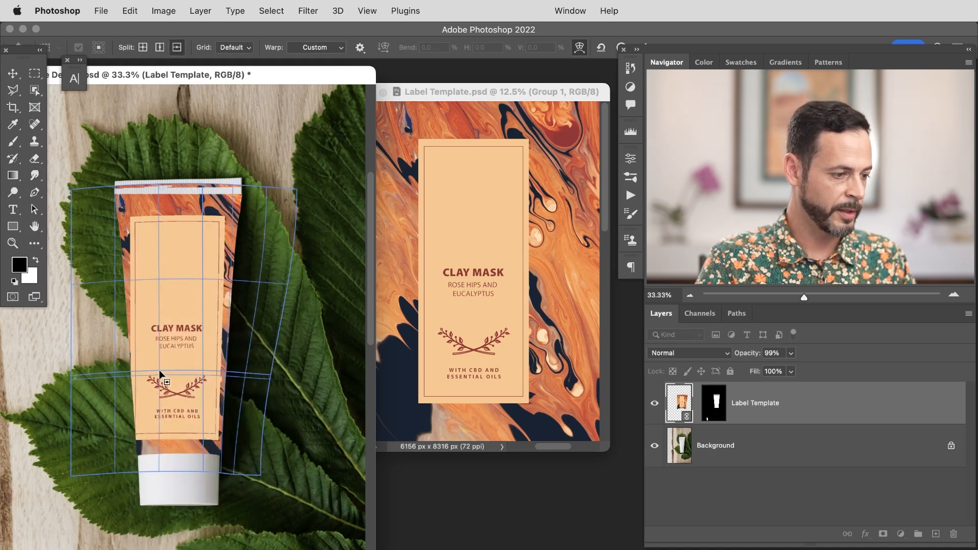
pyautogui.rightClick(163, 359)
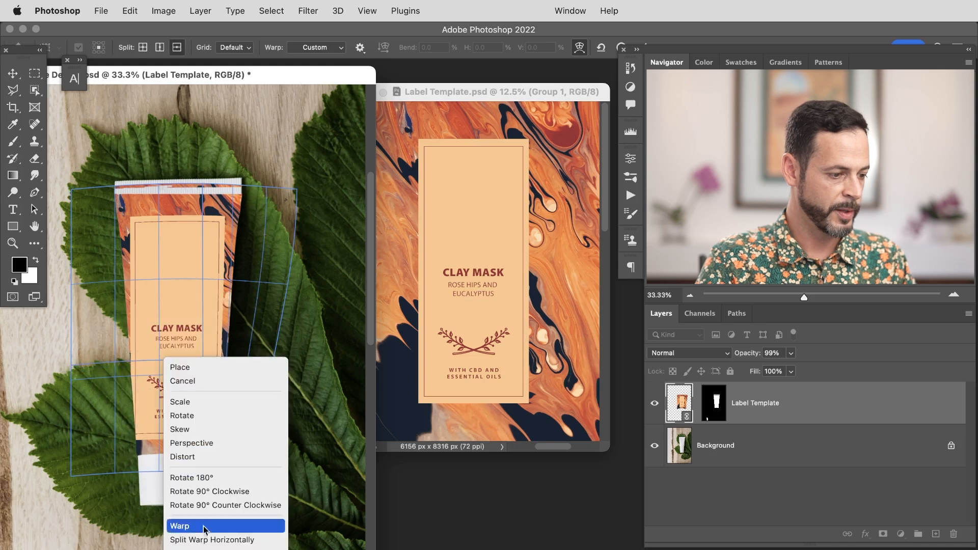
pyautogui.click(204, 549)
pyautogui.click(159, 364)
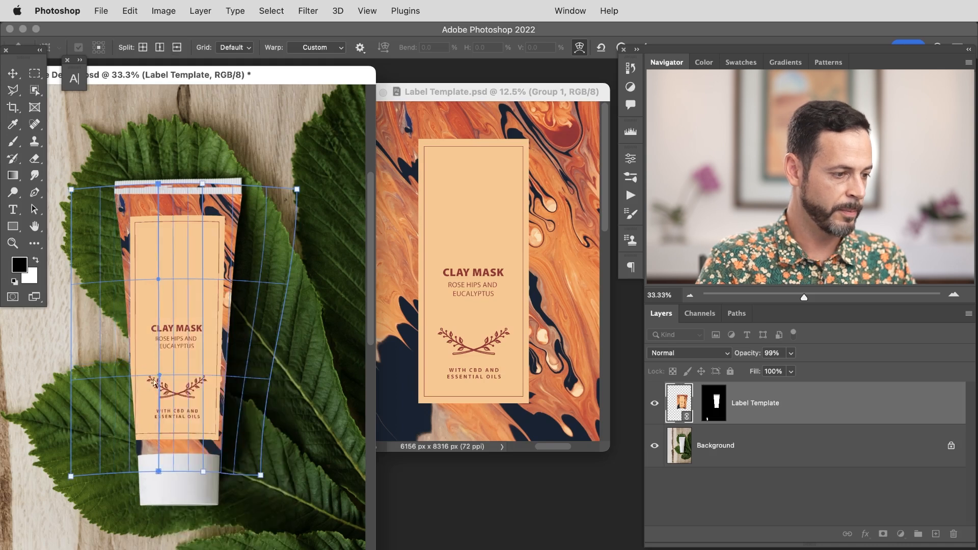
# Step: Drag the warp grid's left-side points inward to follow the tube's edge and commit the warp
pyautogui.moveTo(100, 450); pyautogui.dragTo(135, 453)
pyautogui.moveTo(103, 236)
pyautogui.mouseDown()
pyautogui.moveTo(115, 239)
pyautogui.moveTo(113, 249)
pyautogui.mouseUp()
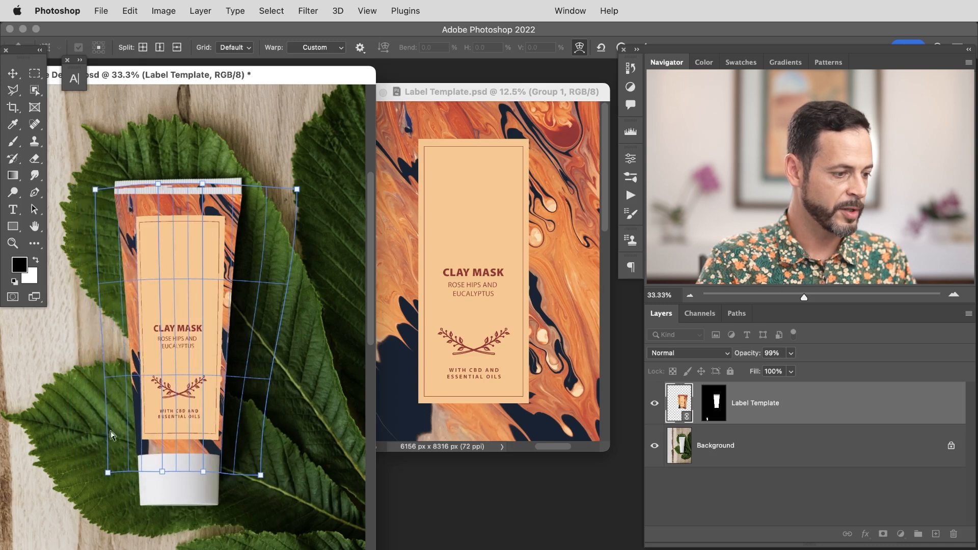
pyautogui.moveTo(113, 436); pyautogui.dragTo(130, 438)
pyautogui.moveTo(168, 402)
pyautogui.mouseDown()
pyautogui.moveTo(180, 408)
pyautogui.moveTo(158, 417)
pyautogui.mouseUp()
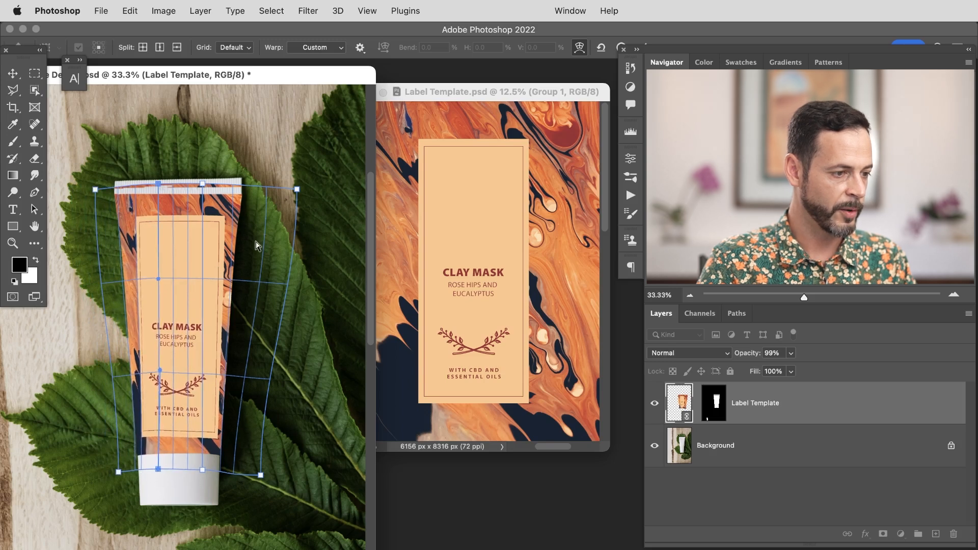
pyautogui.press('Return')
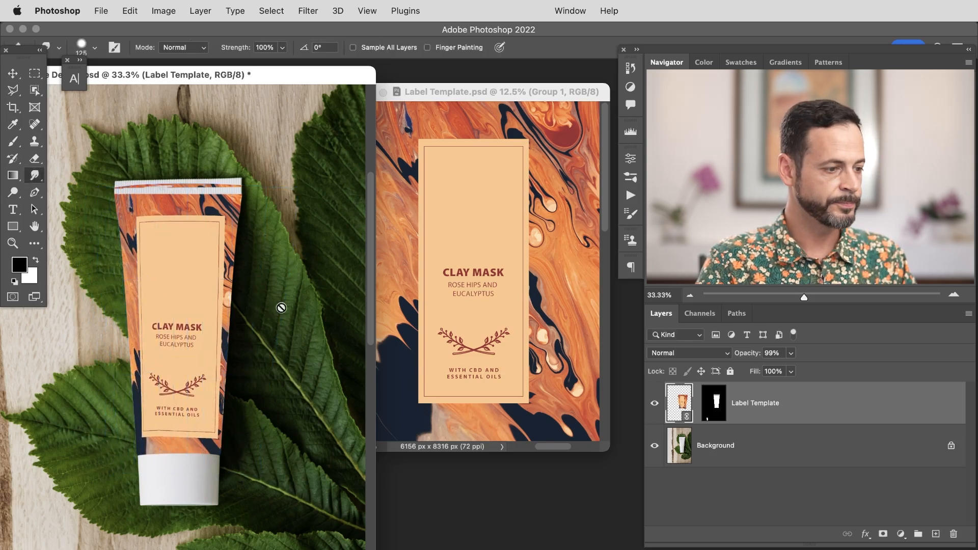
# Step: In the Label Template document, show the Logo group again and save the file
pyautogui.click(549, 90)
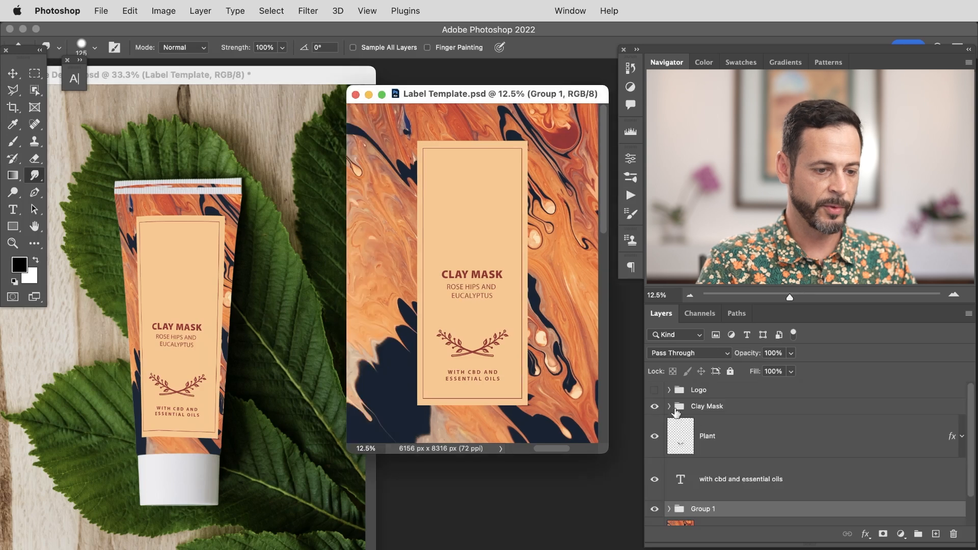
pyautogui.click(653, 391)
pyautogui.press('super+s')
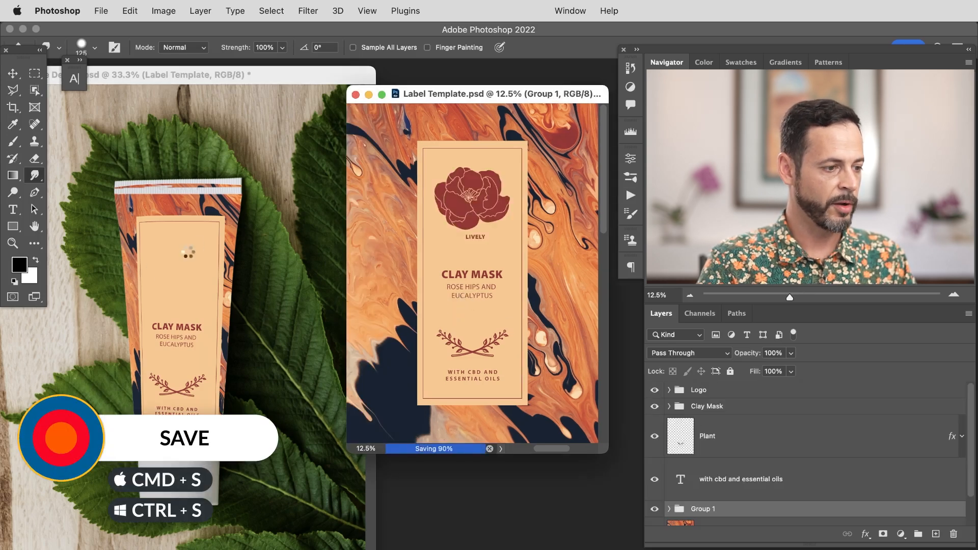
# Step: Paint on the Label Template's layer mask along the tube's top edge with the Brush tool
pyautogui.click(282, 231)
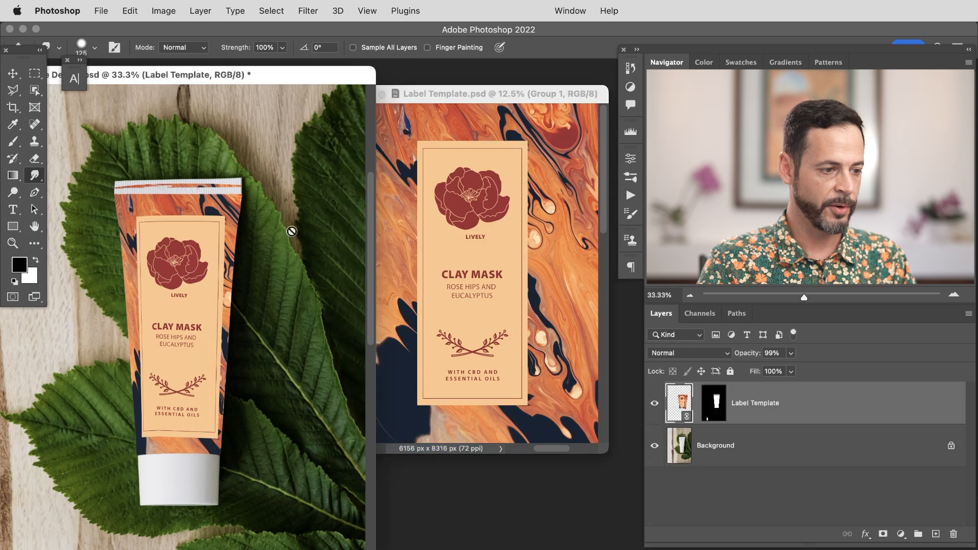
pyautogui.click(718, 408)
pyautogui.press('b')
pyautogui.moveTo(156, 180)
pyautogui.mouseDown()
pyautogui.moveTo(194, 224)
pyautogui.moveTo(167, 250)
pyautogui.moveTo(172, 221)
pyautogui.mouseUp()
pyautogui.moveTo(116, 177); pyautogui.dragTo(154, 175)
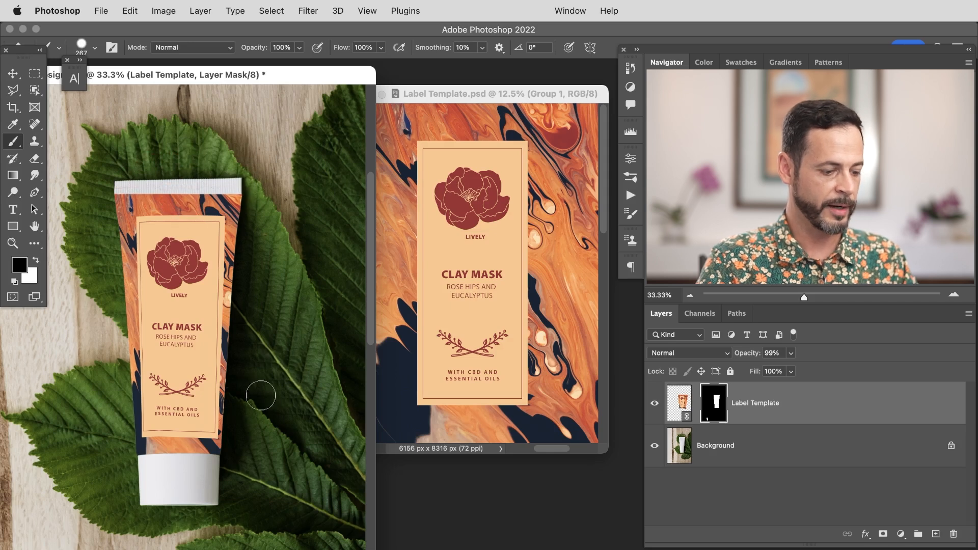
pyautogui.click(674, 402)
# Step: Reopen Warp on the label, undo the first edit, and nudge grid points near the bottom and top-left
pyautogui.press('super+t')
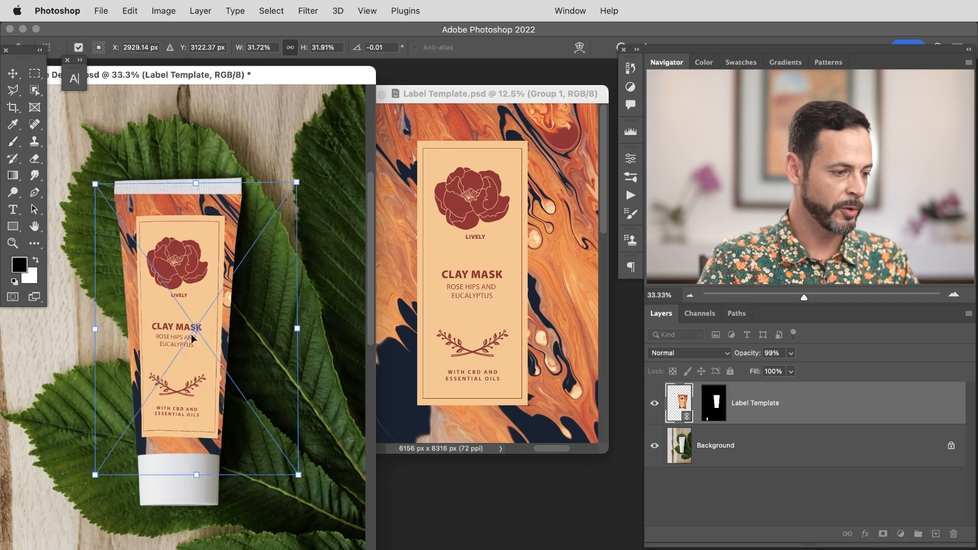
pyautogui.rightClick(193, 338)
pyautogui.click(230, 505)
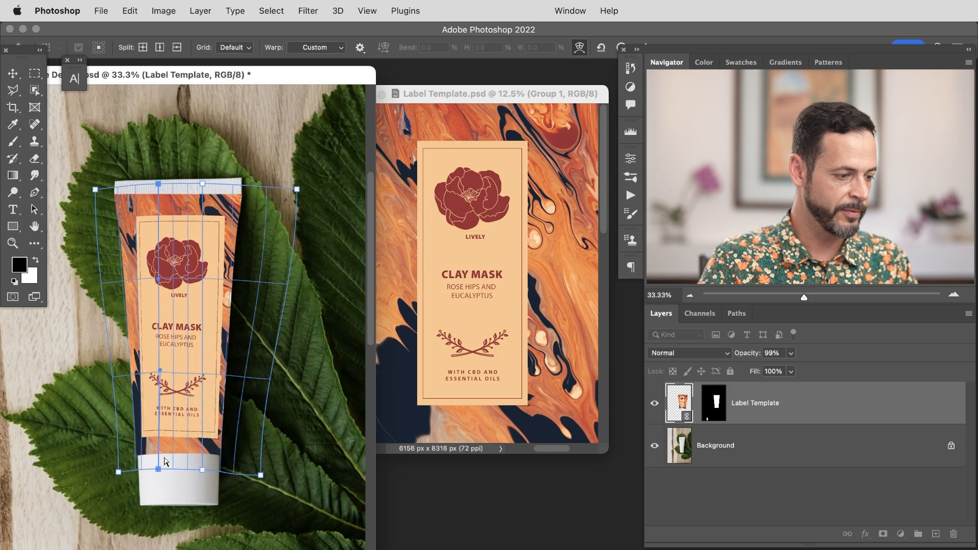
pyautogui.press('super+z')
pyautogui.moveTo(170, 436); pyautogui.dragTo(184, 433)
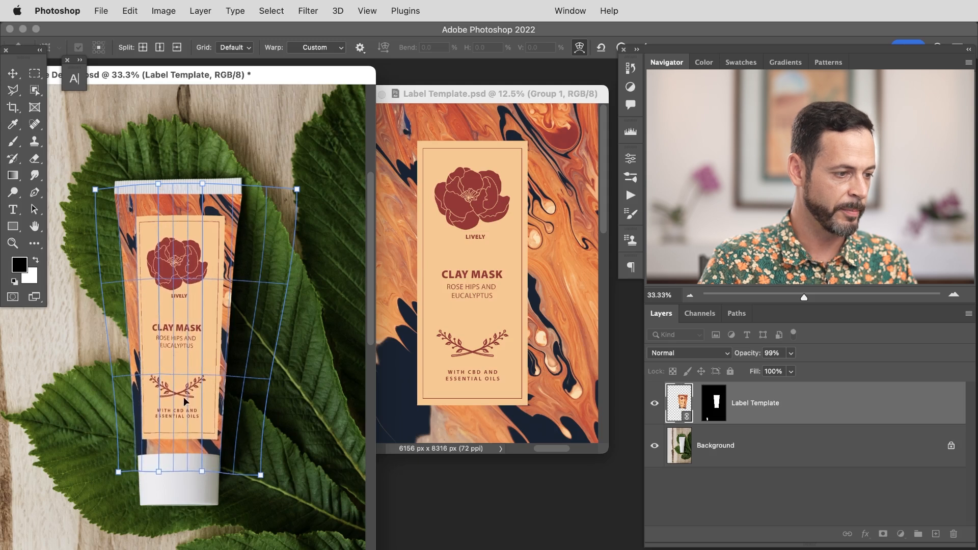
pyautogui.moveTo(130, 215); pyautogui.dragTo(130, 216)
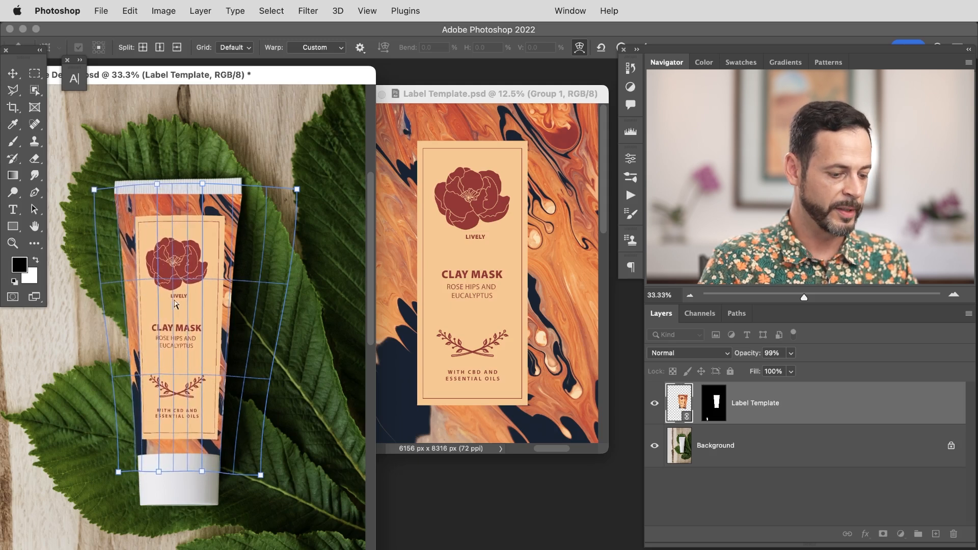
pyautogui.press('Return')
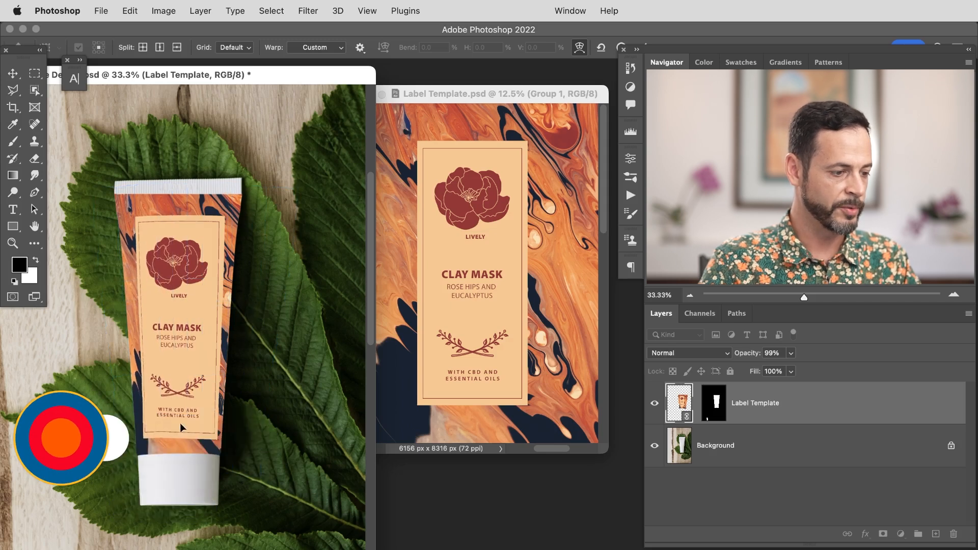
# Step: Keep adjusting the label's warp points so its edges and text align with the tube, then commit
pyautogui.moveTo(178, 426); pyautogui.dragTo(152, 440)
pyautogui.moveTo(143, 288); pyautogui.dragTo(139, 286)
pyautogui.moveTo(139, 439); pyautogui.dragTo(143, 439)
pyautogui.moveTo(213, 436); pyautogui.dragTo(214, 452)
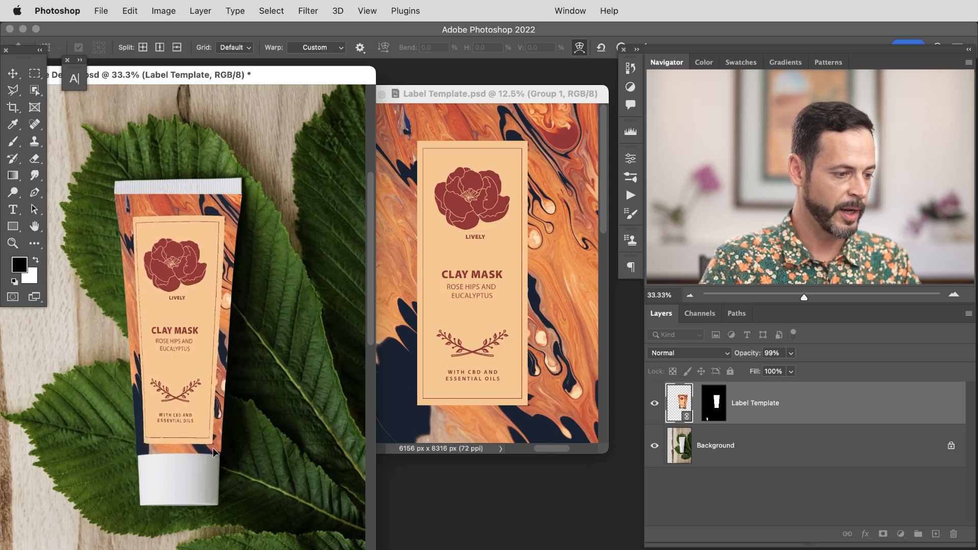
pyautogui.moveTo(212, 243); pyautogui.dragTo(170, 227)
pyautogui.moveTo(147, 344); pyautogui.dragTo(144, 343)
pyautogui.moveTo(190, 354); pyautogui.dragTo(188, 356)
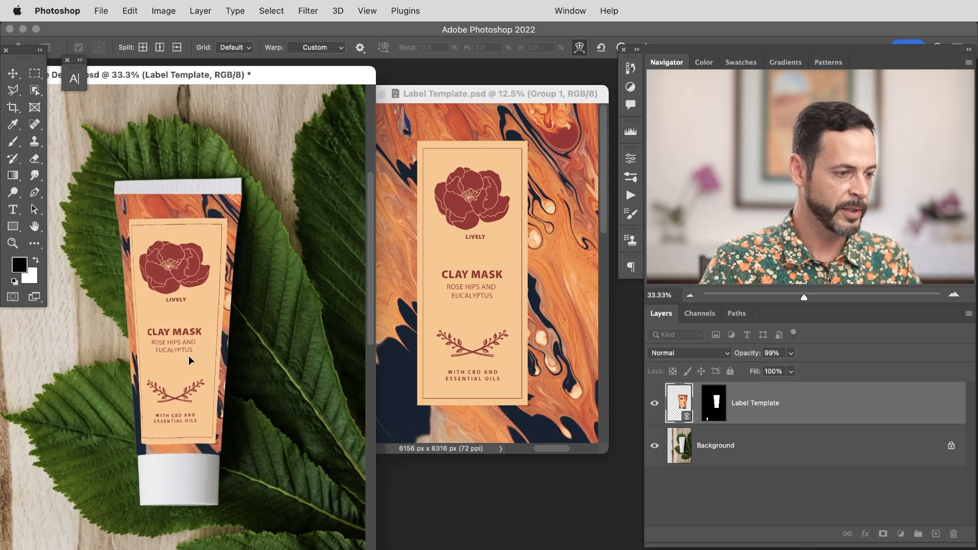
pyautogui.moveTo(171, 307); pyautogui.dragTo(170, 308)
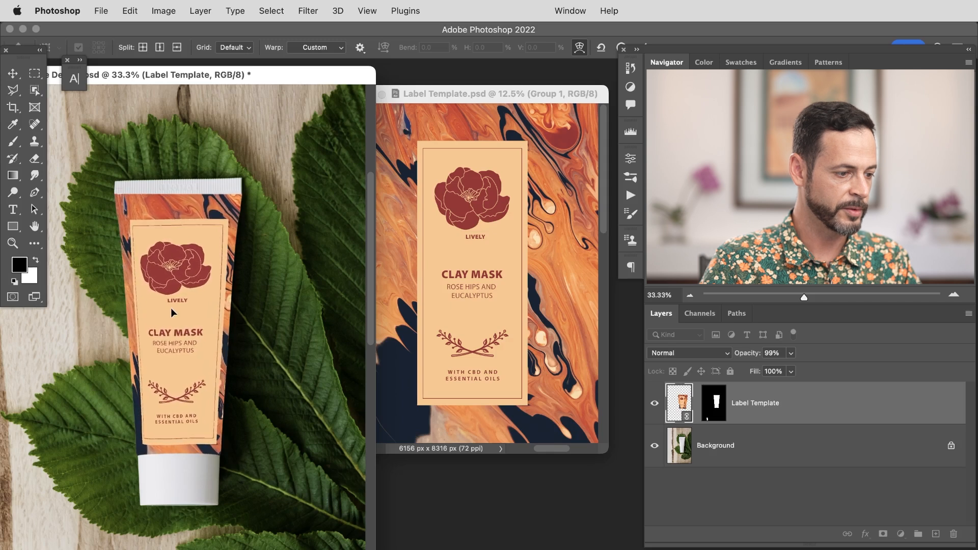
pyautogui.moveTo(160, 436); pyautogui.dragTo(158, 433)
pyautogui.moveTo(157, 333); pyautogui.dragTo(160, 333)
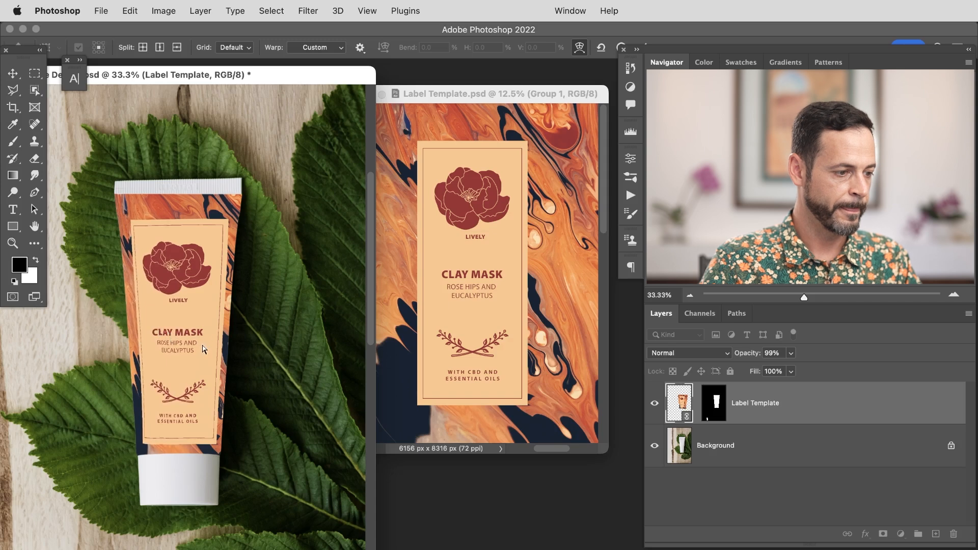
pyautogui.press('Return')
# Step: Apply the Arch warp preset to the label, discarding the custom edits, and set its bend to 14.4%
pyautogui.press('b')
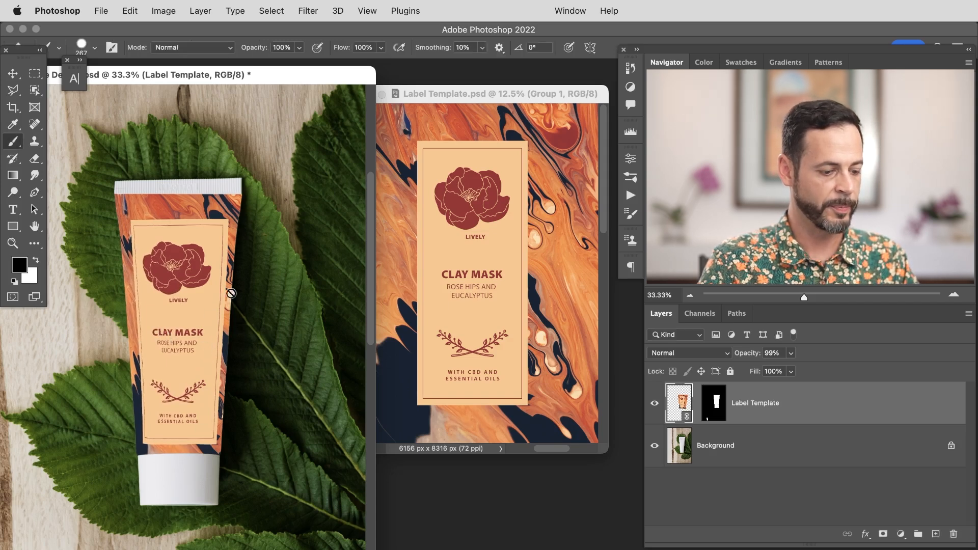
pyautogui.press('super+t')
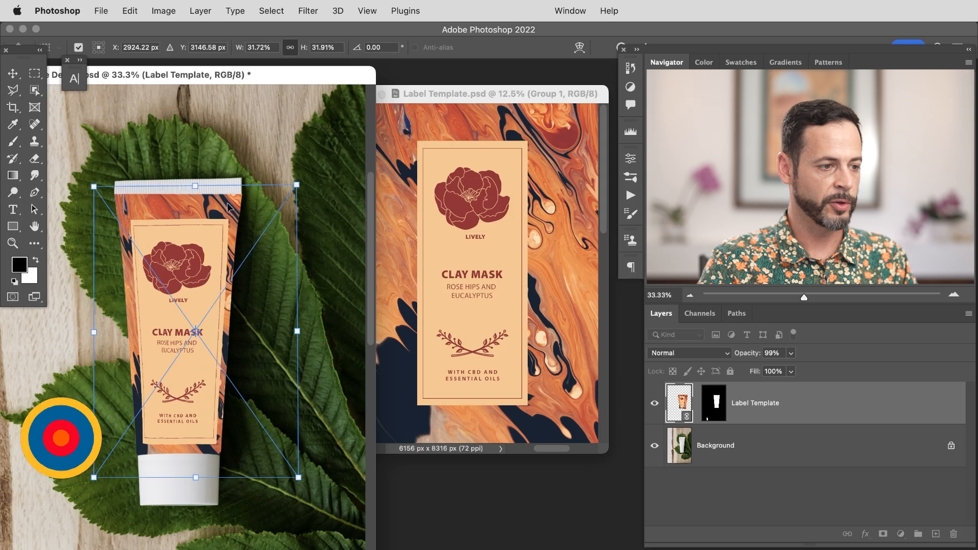
pyautogui.click(580, 49)
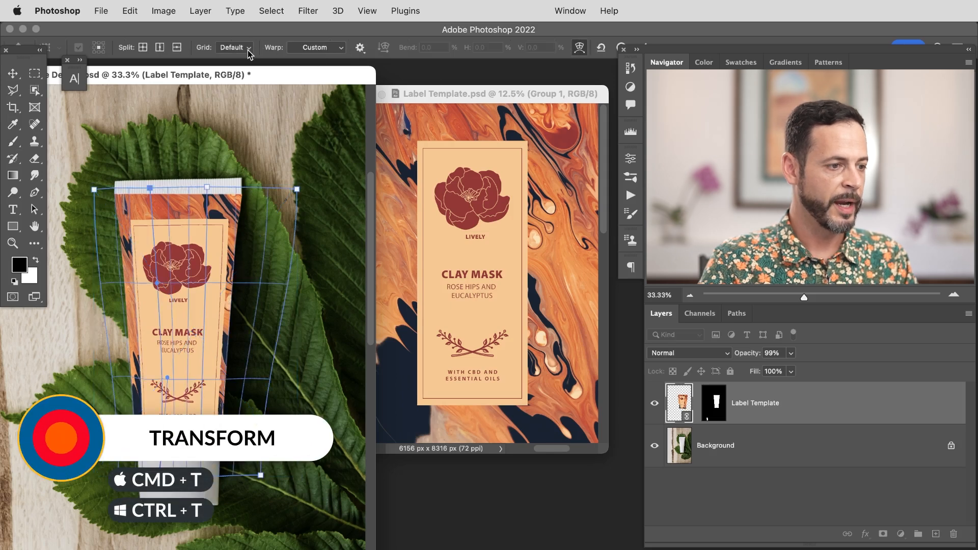
pyautogui.click(313, 48)
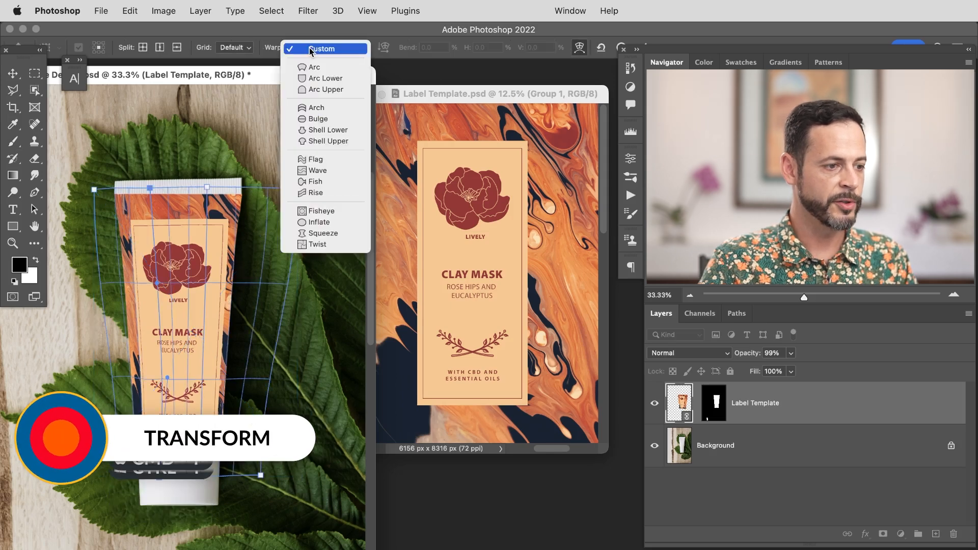
pyautogui.click(328, 108)
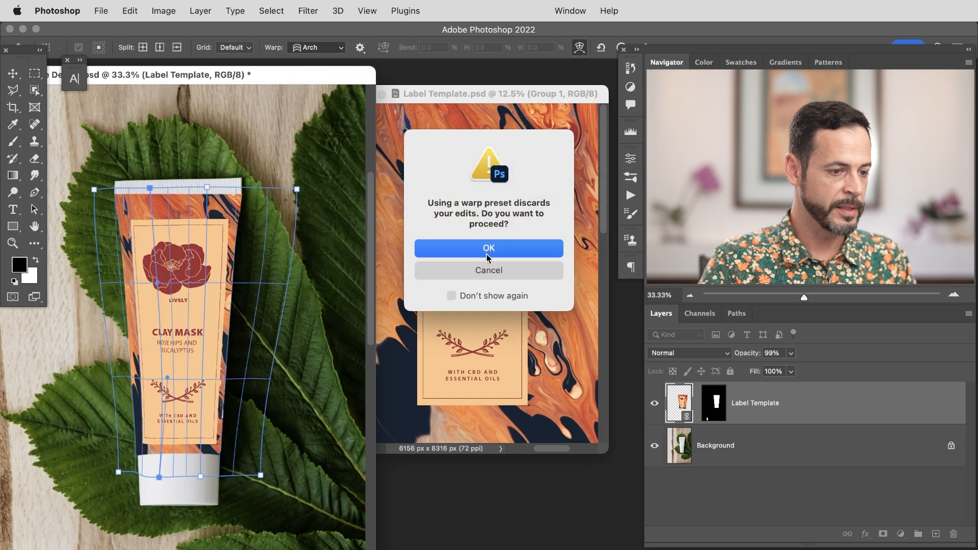
pyautogui.click(484, 249)
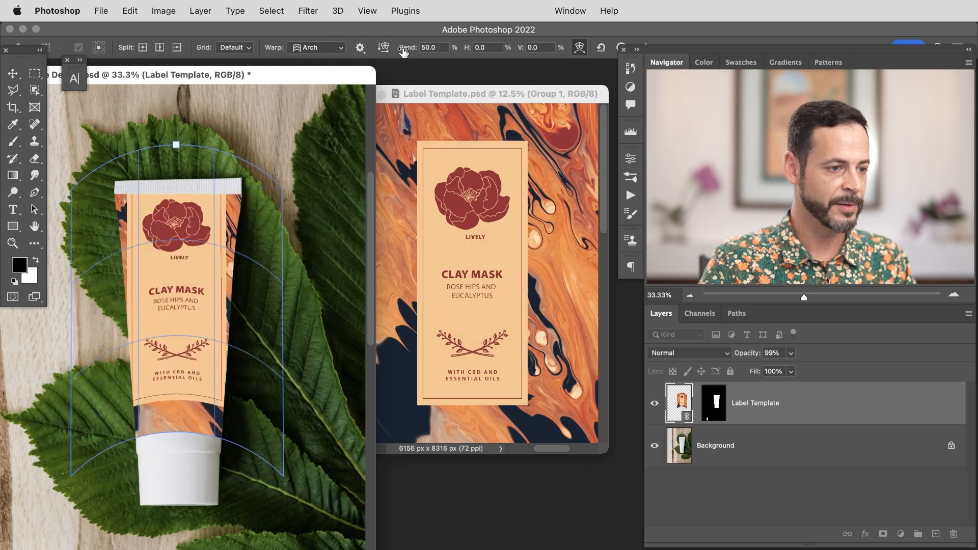
pyautogui.moveTo(411, 51); pyautogui.dragTo(173, 127)
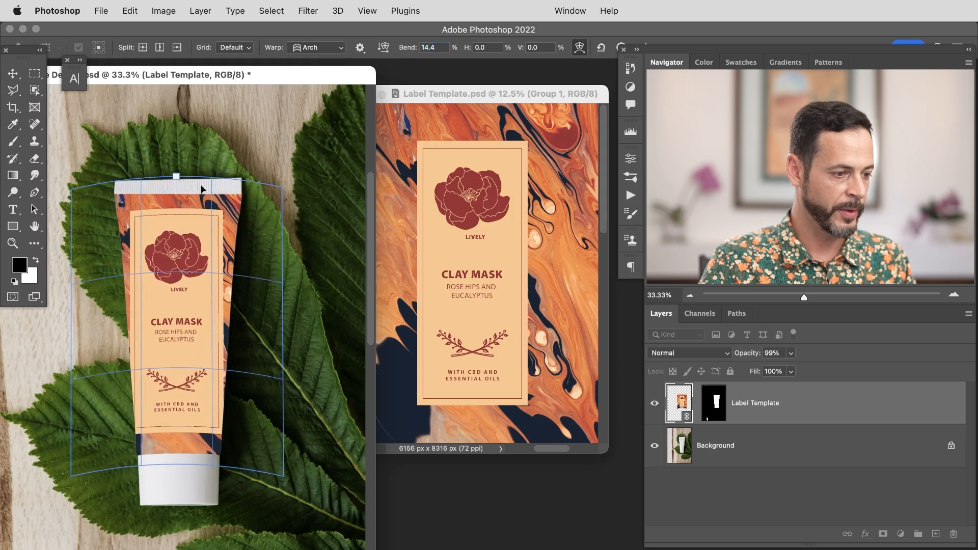
# Step: Switch back to free transform and nudge the label's corner handles to fit the tube's edges
pyautogui.press('super+t')
pyautogui.moveTo(281, 480); pyautogui.dragTo(274, 482)
pyautogui.moveTo(72, 482); pyautogui.dragTo(92, 483)
pyautogui.moveTo(268, 480); pyautogui.dragTo(262, 488)
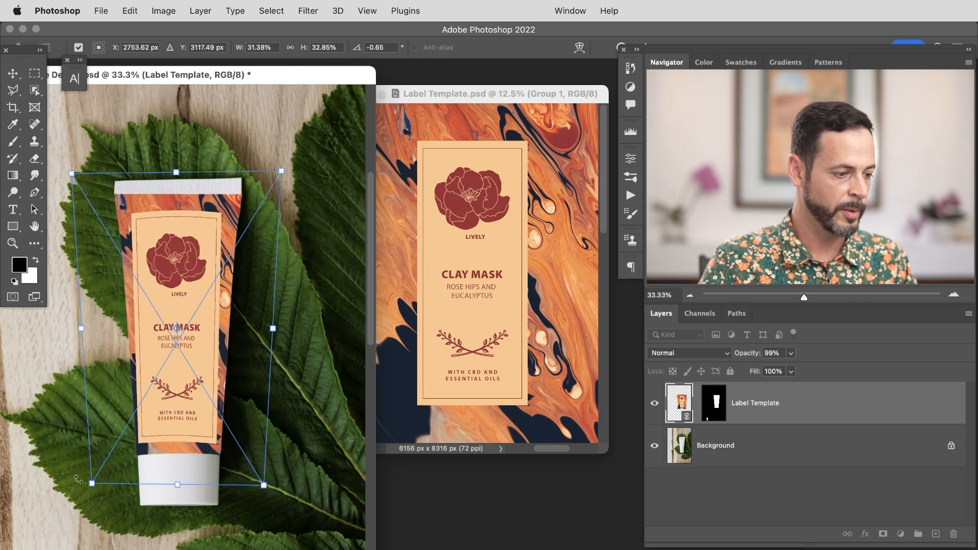
pyautogui.moveTo(96, 492); pyautogui.dragTo(98, 493)
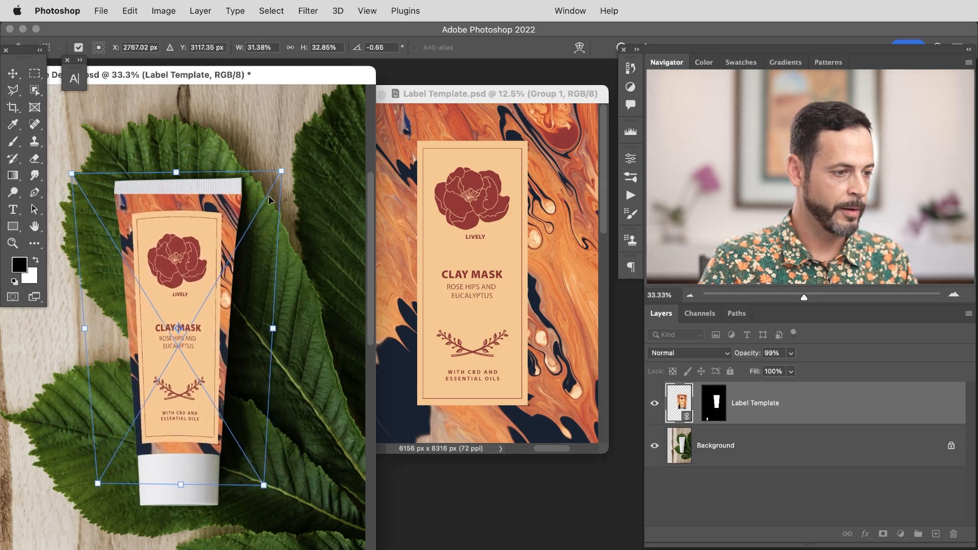
pyautogui.moveTo(286, 174); pyautogui.dragTo(289, 176)
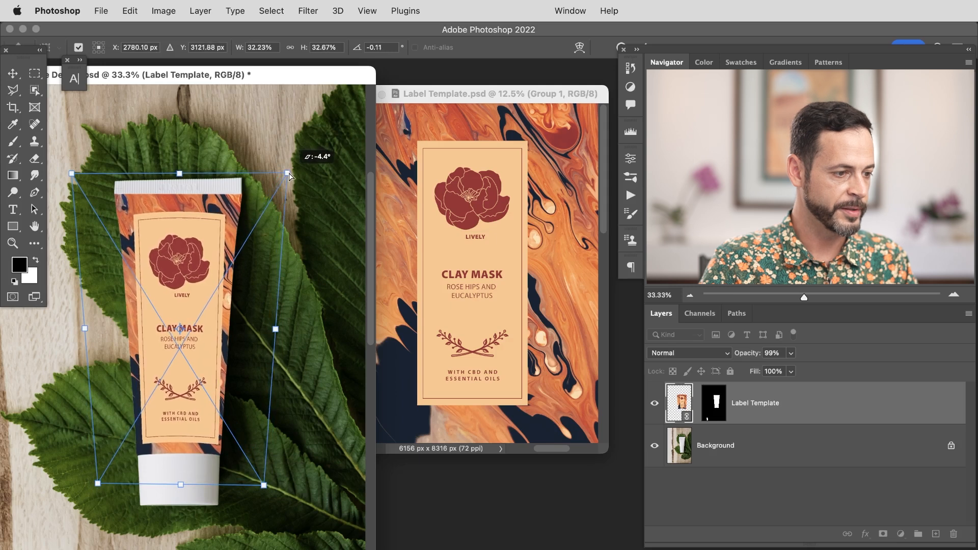
pyautogui.moveTo(73, 177); pyautogui.dragTo(72, 180)
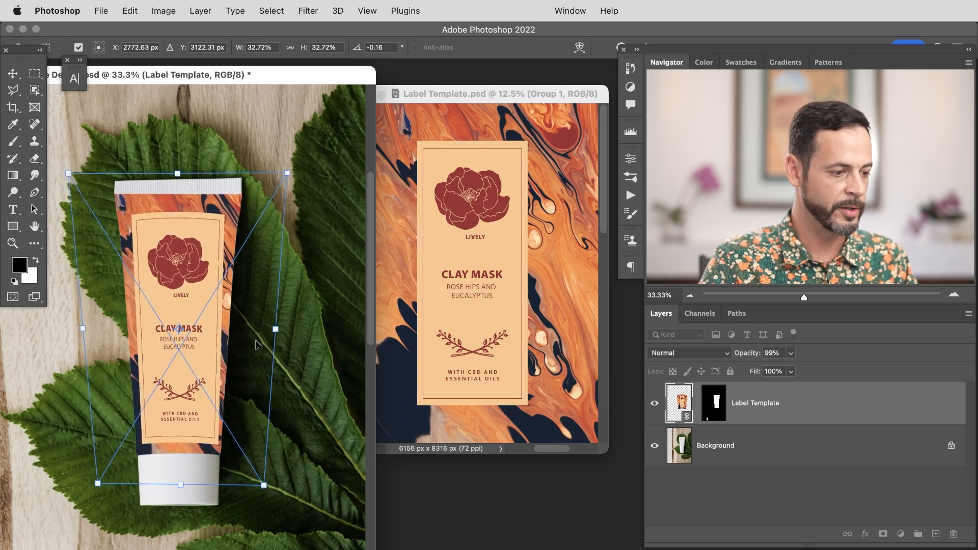
pyautogui.moveTo(266, 489); pyautogui.dragTo(261, 489)
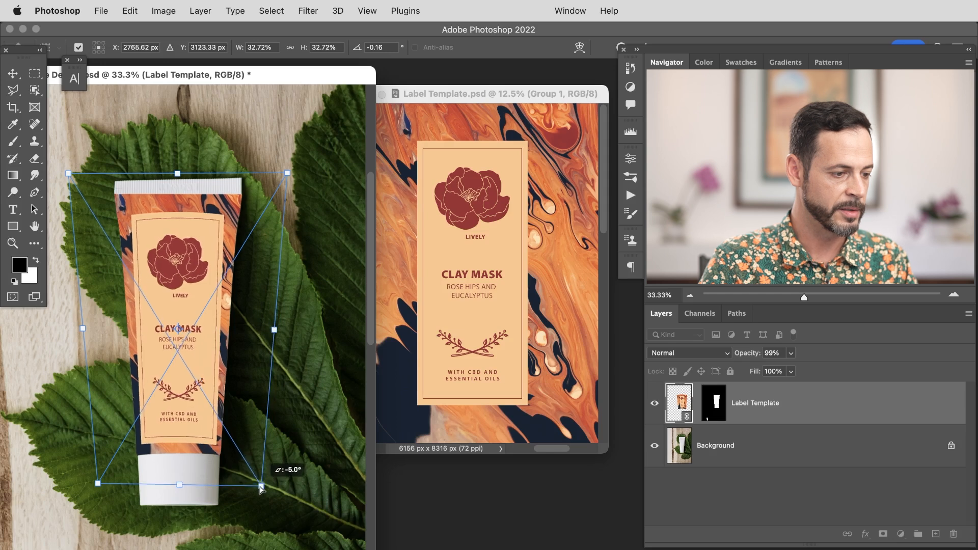
# Step: Return to Warp, try splitting the warp grid vertically, undo those edits, and commit the transform
pyautogui.rightClick(250, 390)
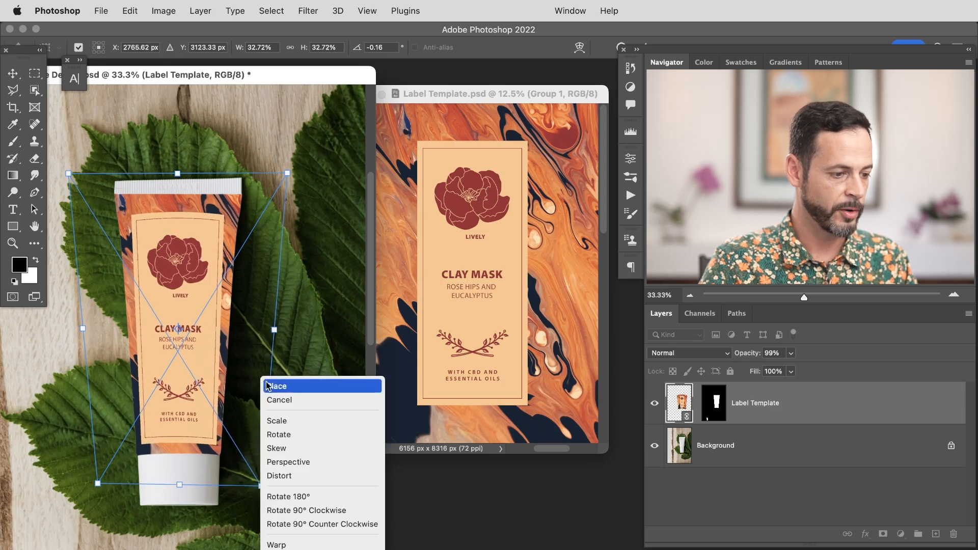
pyautogui.click(307, 542)
pyautogui.rightClick(235, 346)
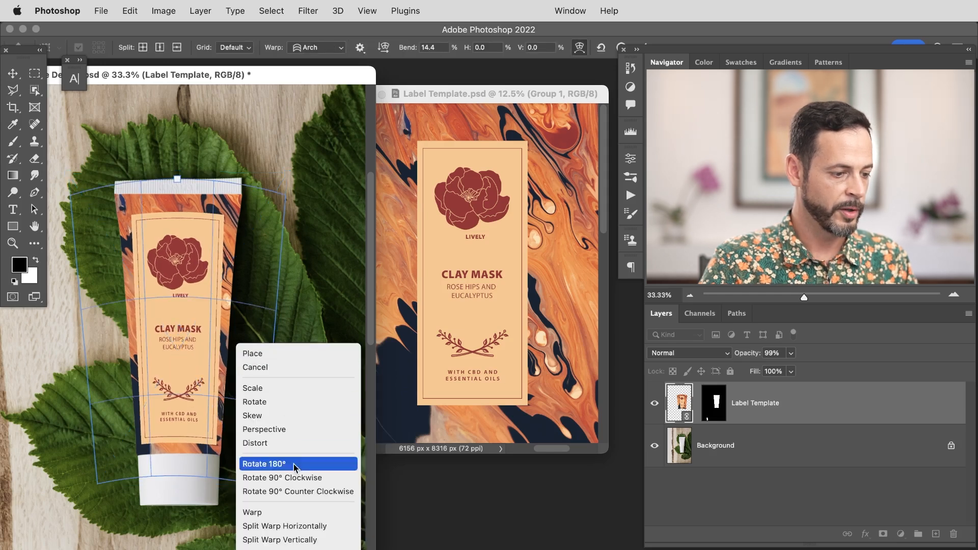
pyautogui.click(298, 537)
pyautogui.click(239, 421)
pyautogui.press('super+z')
pyautogui.moveTo(248, 425); pyautogui.dragTo(253, 423)
pyautogui.press('super+z')
pyautogui.press('super+z')
pyautogui.press('super+z')
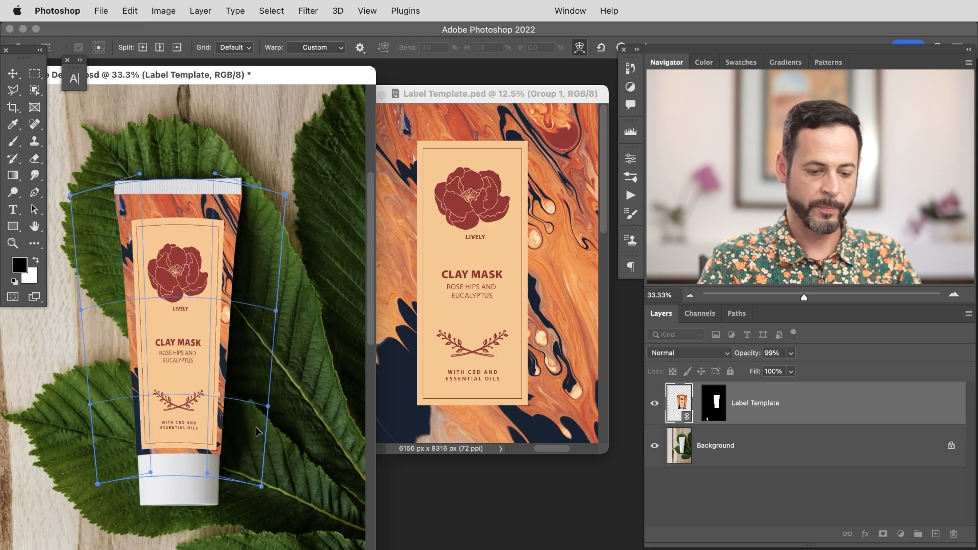
pyautogui.press('Return')
# Step: Reopen Warp on the label, pull the top edge's grid point slightly down, and commit
pyautogui.press('b')
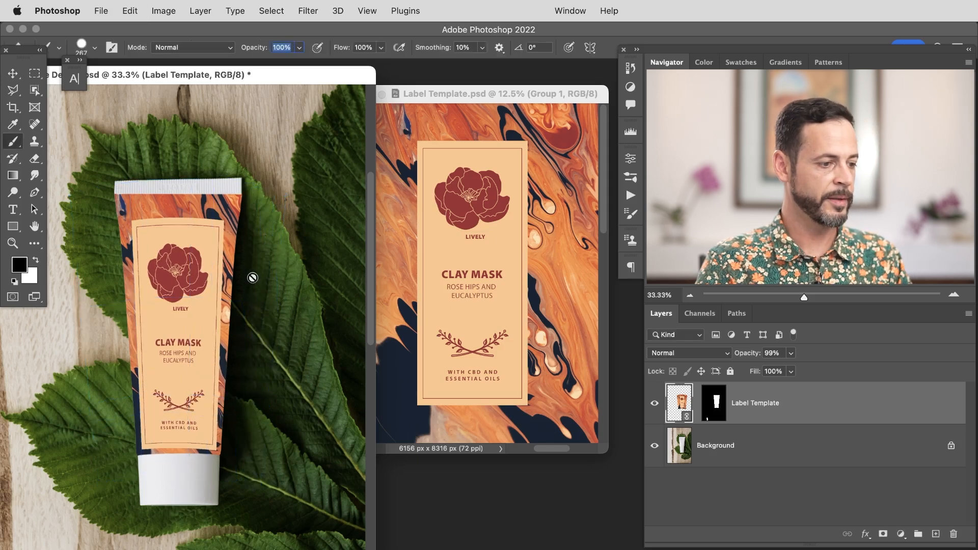
pyautogui.press('super+t')
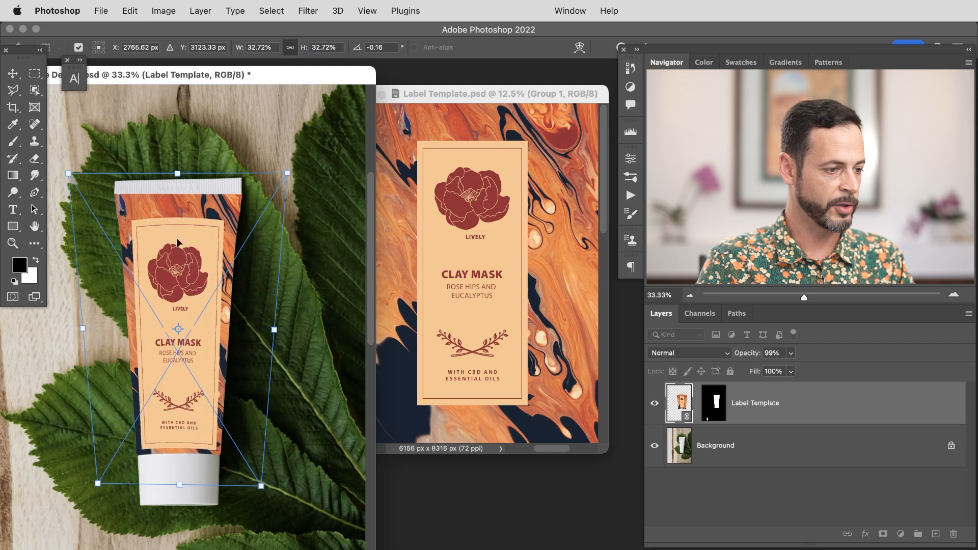
pyautogui.rightClick(173, 228)
pyautogui.click(209, 395)
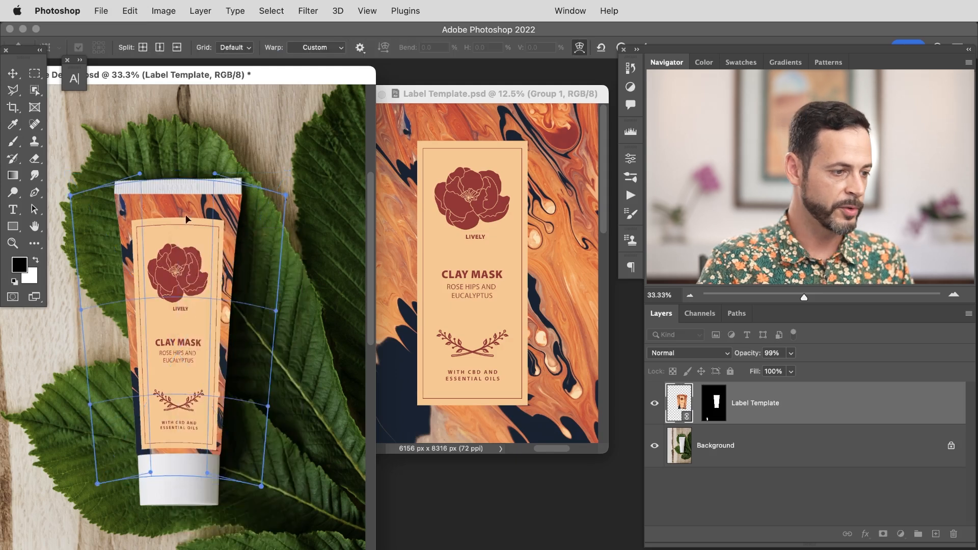
pyautogui.moveTo(184, 211); pyautogui.dragTo(185, 219)
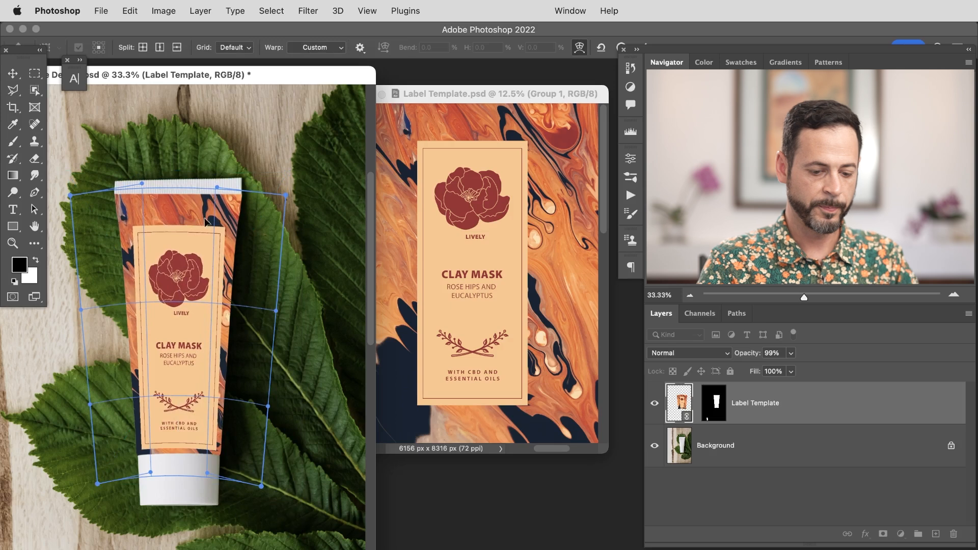
pyautogui.press('Return')
# Step: Nudge the label slightly upward on the tube with the Move tool
pyautogui.press('b')
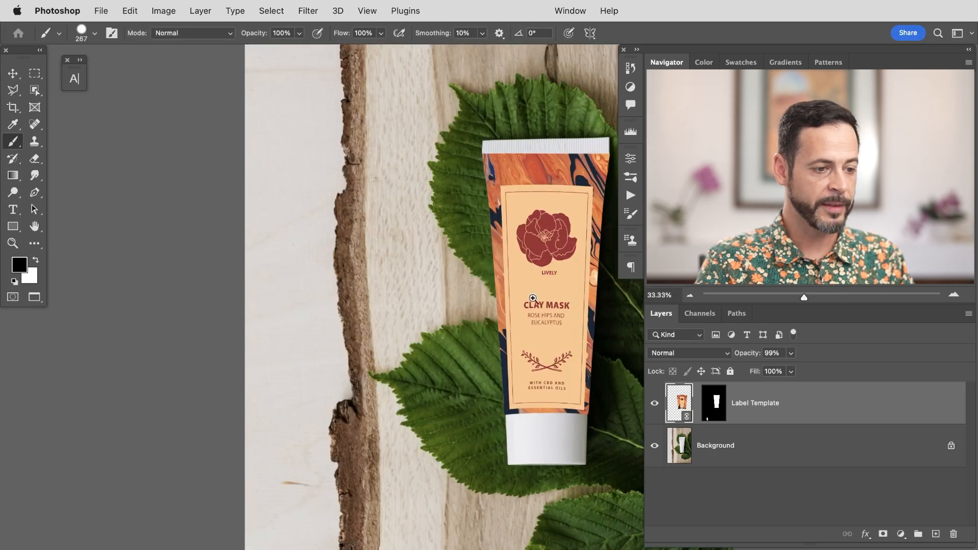
pyautogui.moveTo(533, 299); pyautogui.dragTo(398, 298)
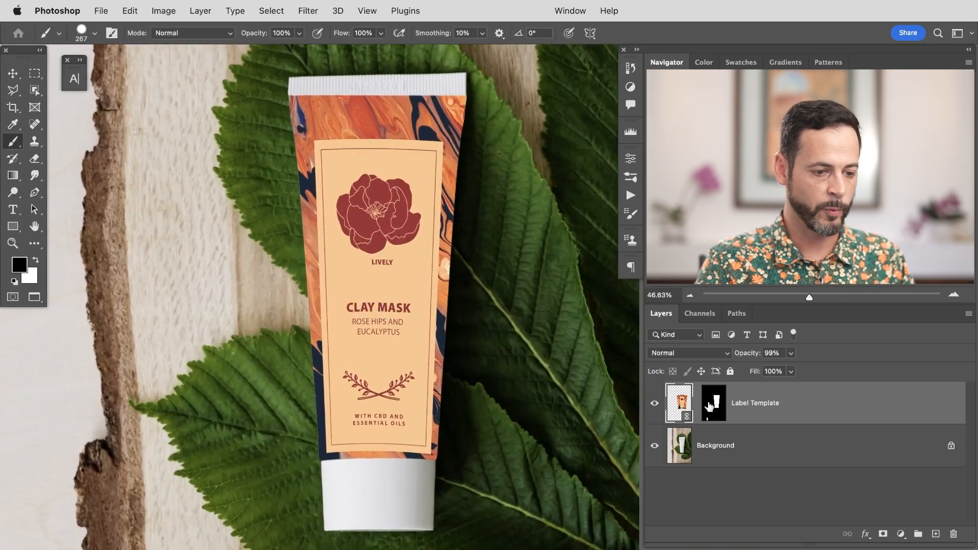
pyautogui.press('v')
pyautogui.moveTo(454, 370); pyautogui.dragTo(453, 358)
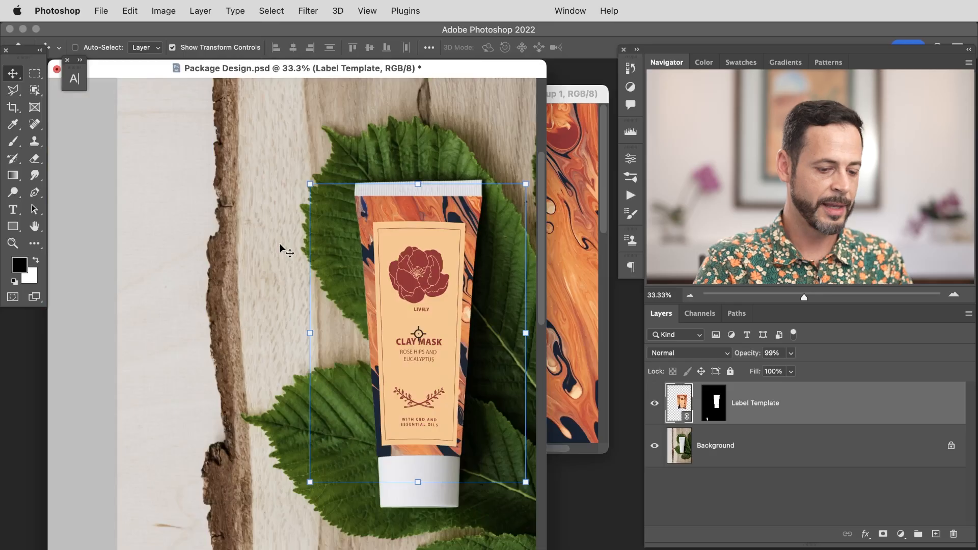
pyautogui.press('super+minus')
pyautogui.press('super')
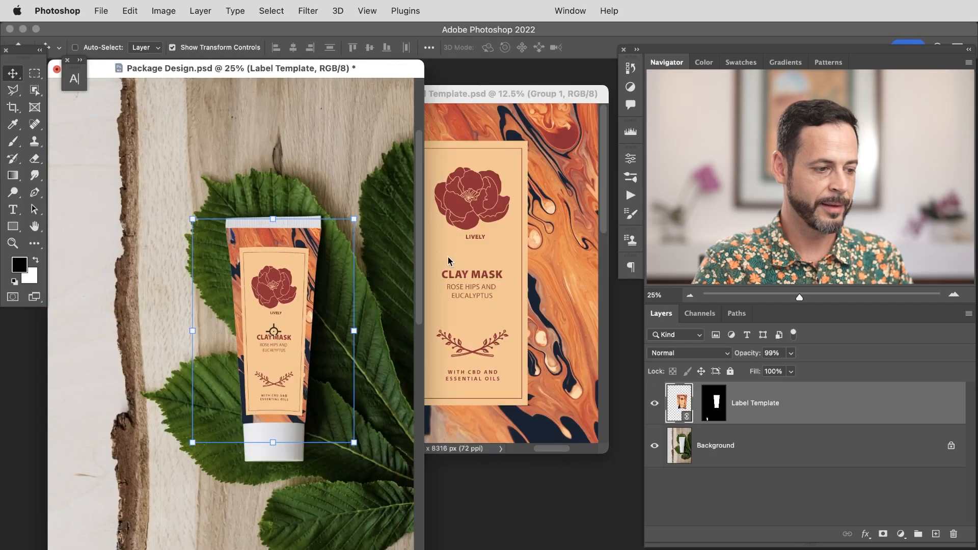
pyautogui.press('f')
pyautogui.moveTo(532, 325); pyautogui.dragTo(397, 320)
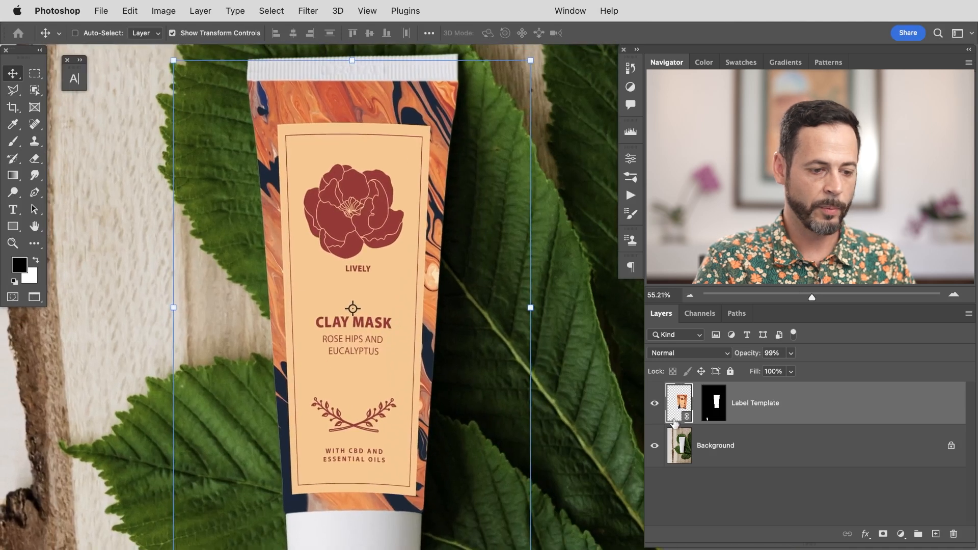
# Step: Hide the label, duplicate the Background layer, and place the copy named shadow at the top of the stack
pyautogui.click(655, 405)
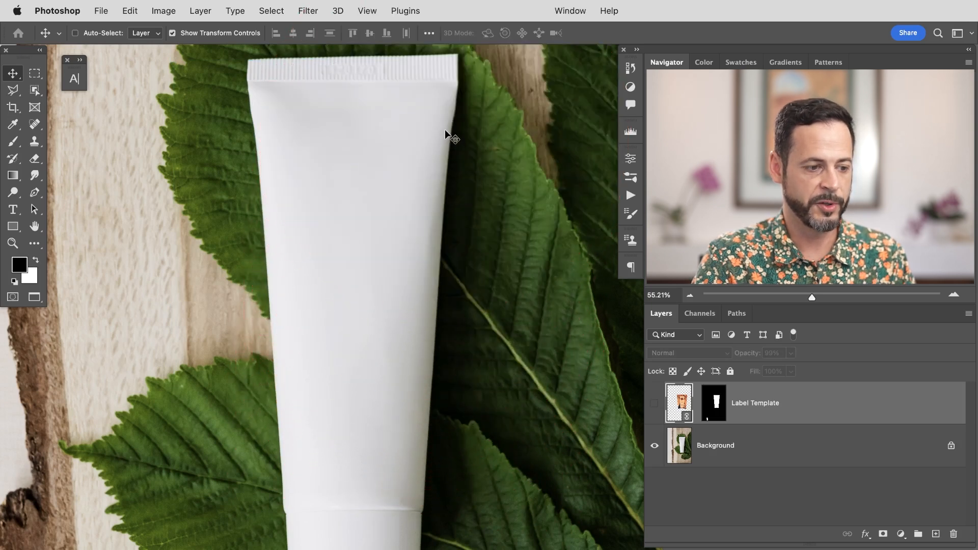
pyautogui.click(759, 447)
pyautogui.moveTo(818, 453); pyautogui.dragTo(935, 532)
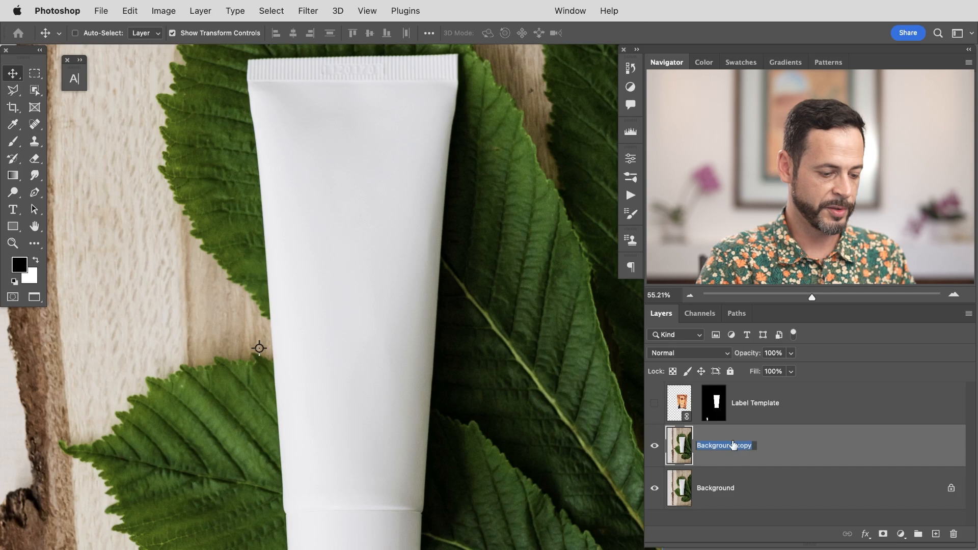
pyautogui.moveTo(781, 443); pyautogui.dragTo(781, 403)
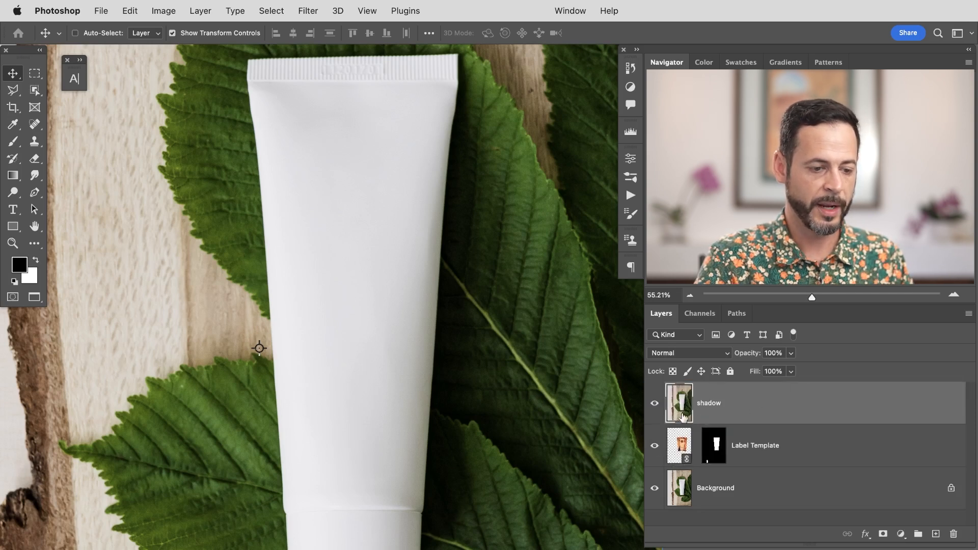
# Step: Set the shadow layer's blend mode to Multiply with 100% opacity
pyautogui.moveTo(753, 353); pyautogui.dragTo(723, 360)
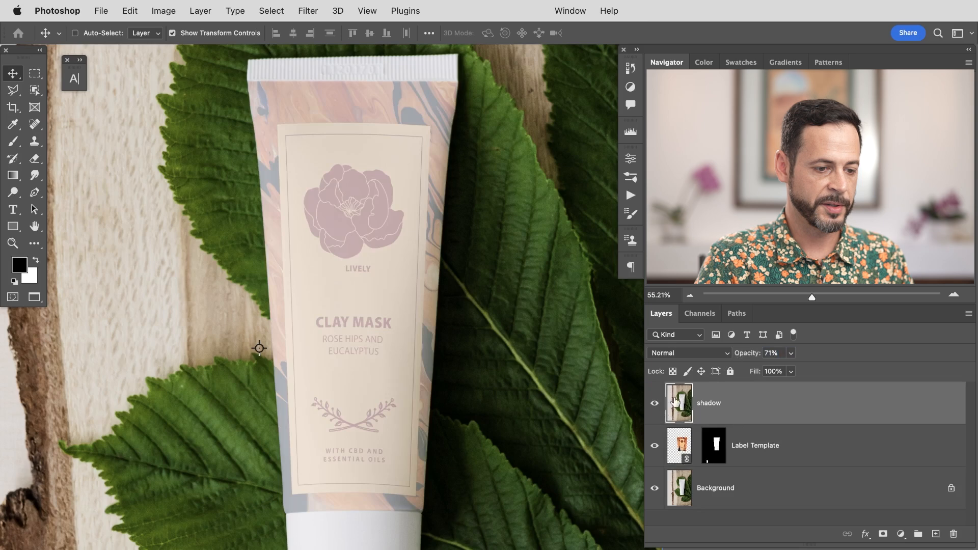
pyautogui.click(655, 403)
pyautogui.click(657, 404)
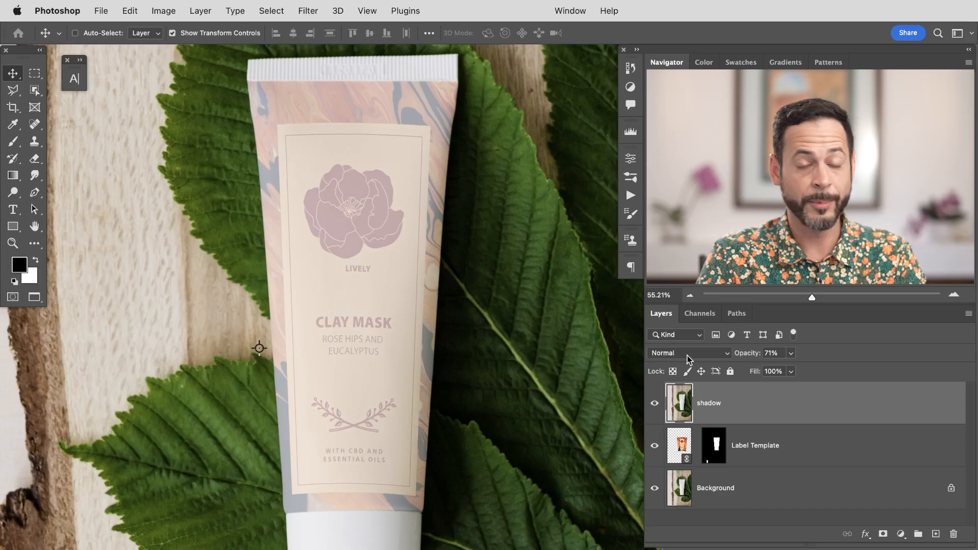
pyautogui.click(685, 356)
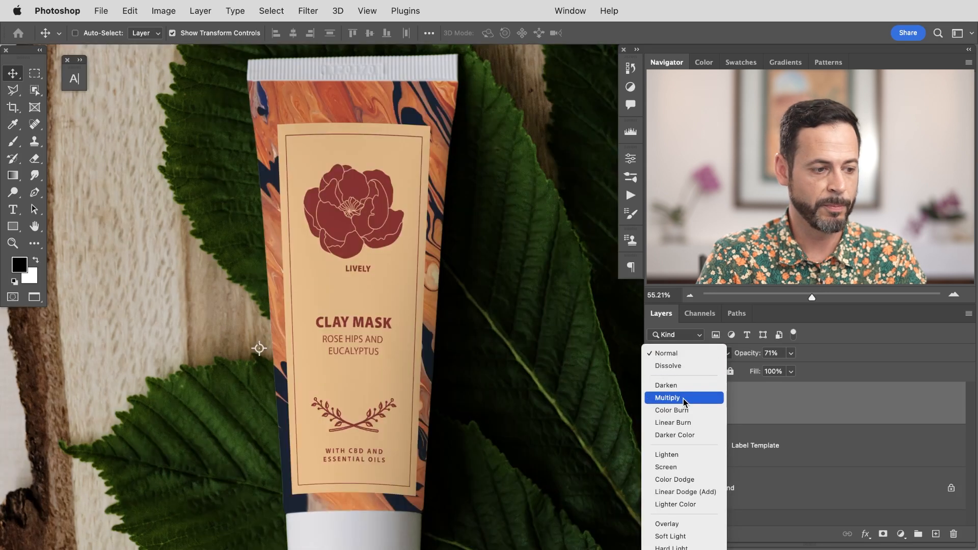
pyautogui.click(683, 398)
pyautogui.click(773, 352)
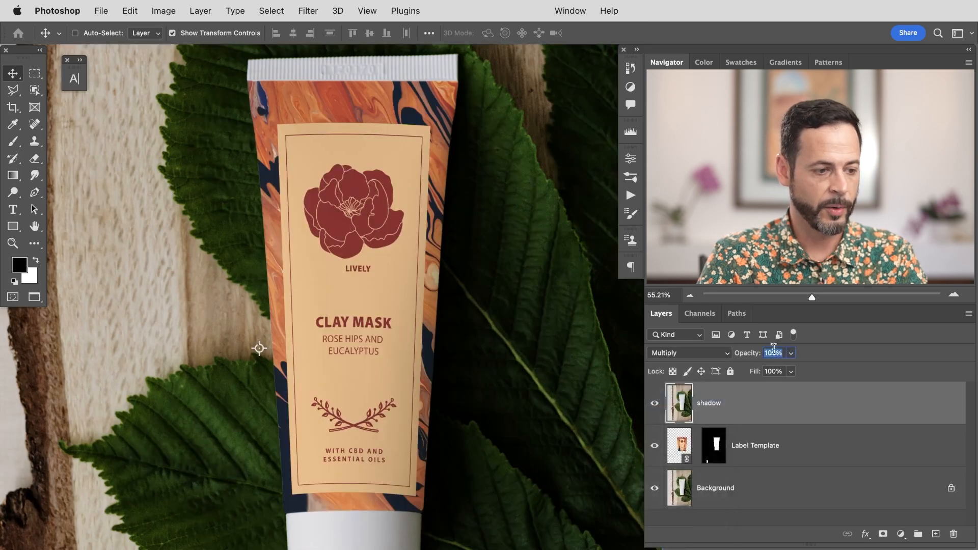
pyautogui.write('100')
pyautogui.press('Return')
# Step: Toggle the shadow layer's visibility repeatedly to compare the label with and without it
pyautogui.click(656, 407)
pyautogui.click(655, 407)
pyautogui.click(657, 407)
pyautogui.click(659, 408)
pyautogui.click(660, 407)
pyautogui.click(659, 408)
pyautogui.click(659, 407)
pyautogui.click(659, 407)
pyautogui.click(658, 407)
pyautogui.click(658, 407)
pyautogui.click(657, 407)
pyautogui.click(657, 407)
pyautogui.click(659, 408)
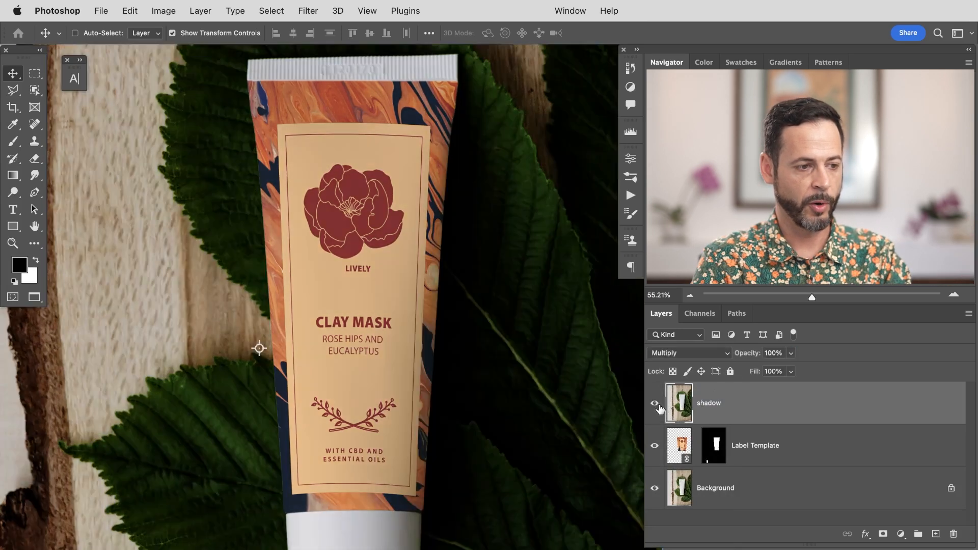
pyautogui.click(659, 408)
pyautogui.click(658, 408)
pyautogui.click(658, 408)
pyautogui.click(658, 408)
pyautogui.scroll(-2, 469, 438)
pyautogui.click(657, 408)
pyautogui.click(657, 408)
pyautogui.click(656, 408)
pyautogui.click(657, 407)
pyautogui.click(657, 408)
pyautogui.click(657, 408)
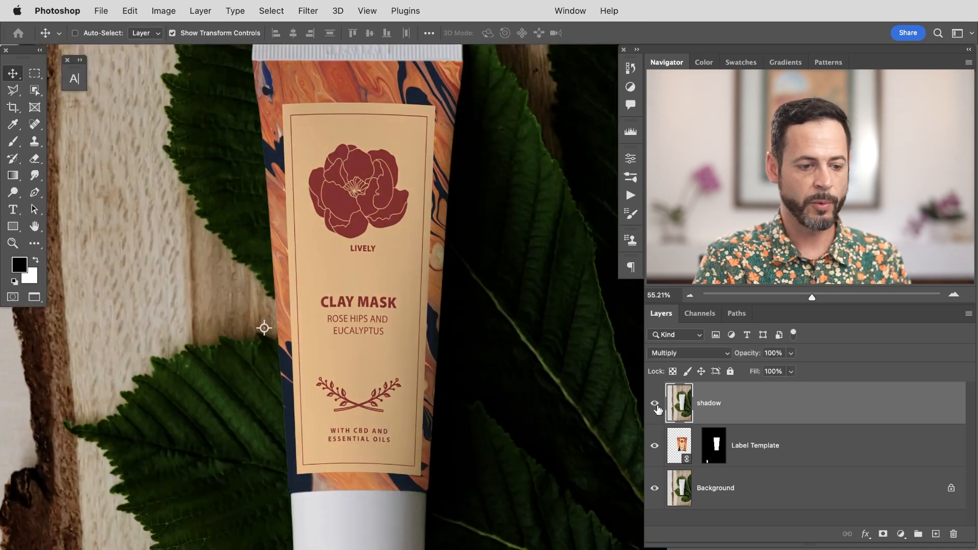
# Step: Clip the shadow layer to the Label Template layer with a clipping mask
pyautogui.rightClick(778, 408)
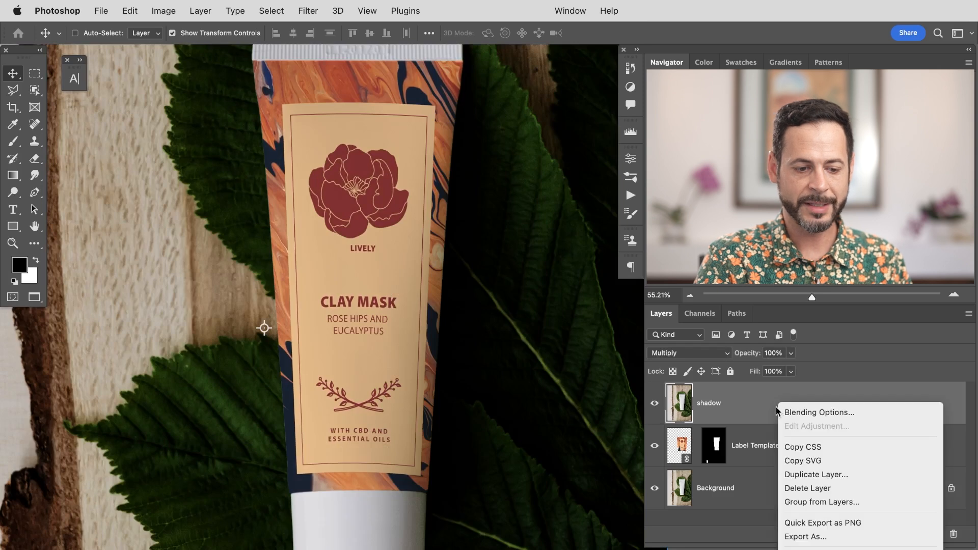
pyautogui.scroll(-5, 831, 505)
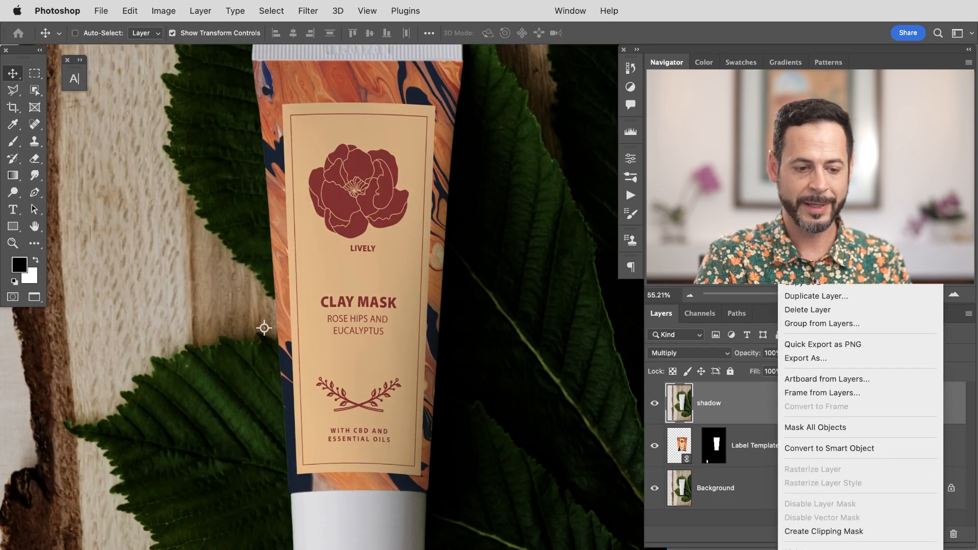
pyautogui.scroll(-2, 838, 434)
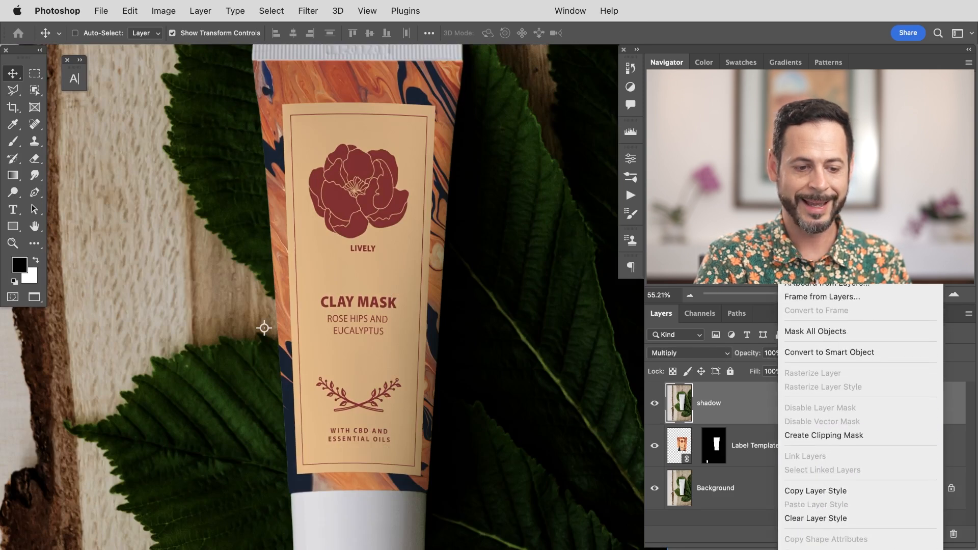
pyautogui.click(846, 436)
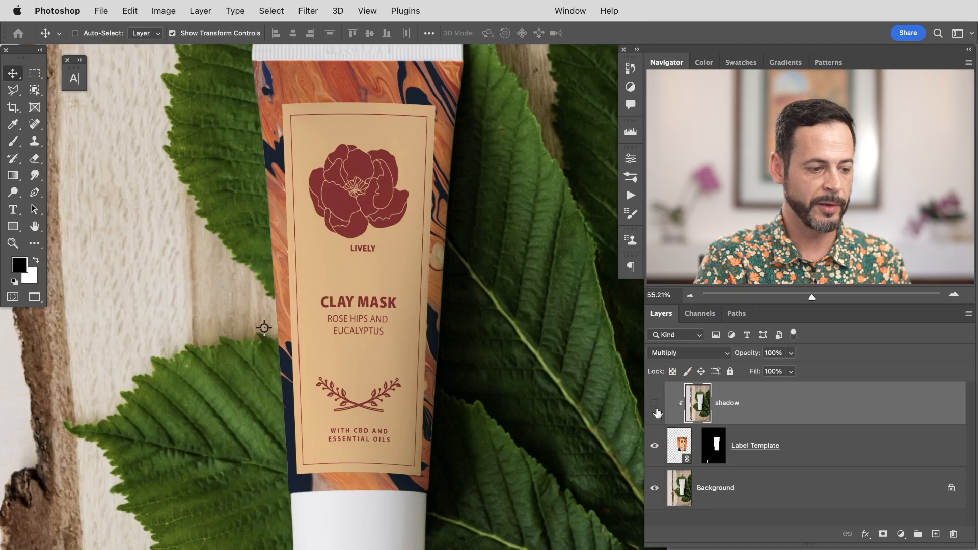
# Step: Toggle the shadow and label layers' visibility to compare the tube with and without them
pyautogui.click(655, 405)
pyautogui.moveTo(491, 347); pyautogui.dragTo(452, 336)
pyautogui.moveTo(657, 414); pyautogui.dragTo(660, 449)
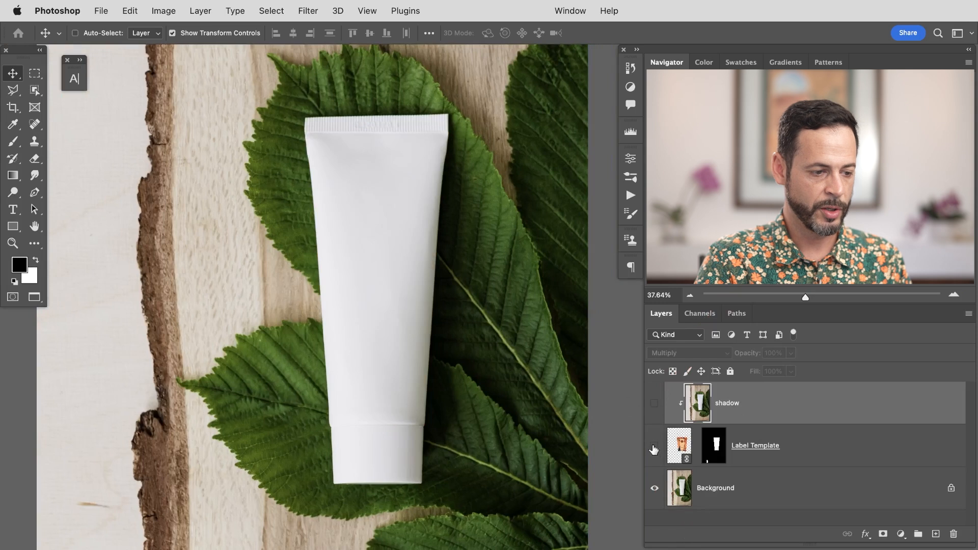
pyautogui.click(655, 447)
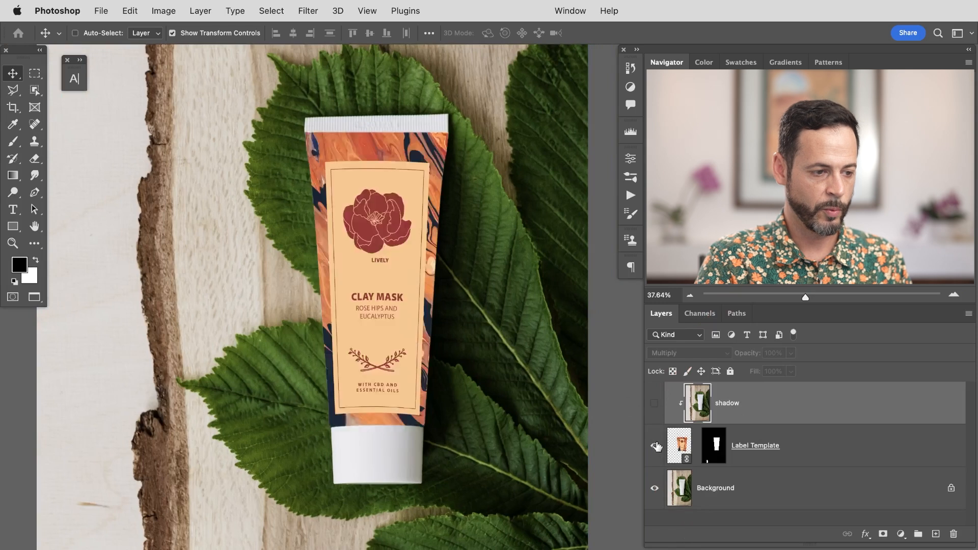
pyautogui.click(654, 404)
pyautogui.click(654, 404)
pyautogui.click(654, 404)
pyautogui.click(654, 404)
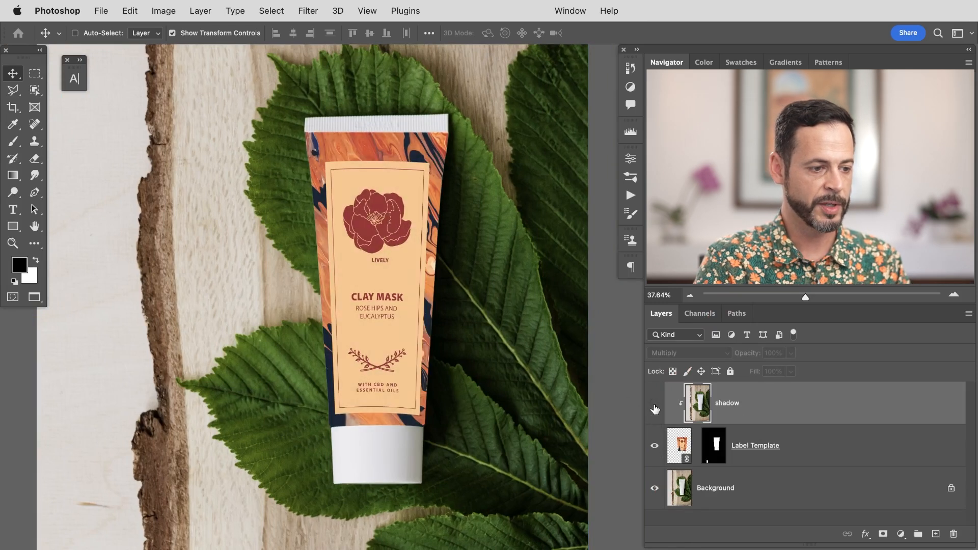
pyautogui.click(654, 404)
pyautogui.click(448, 310)
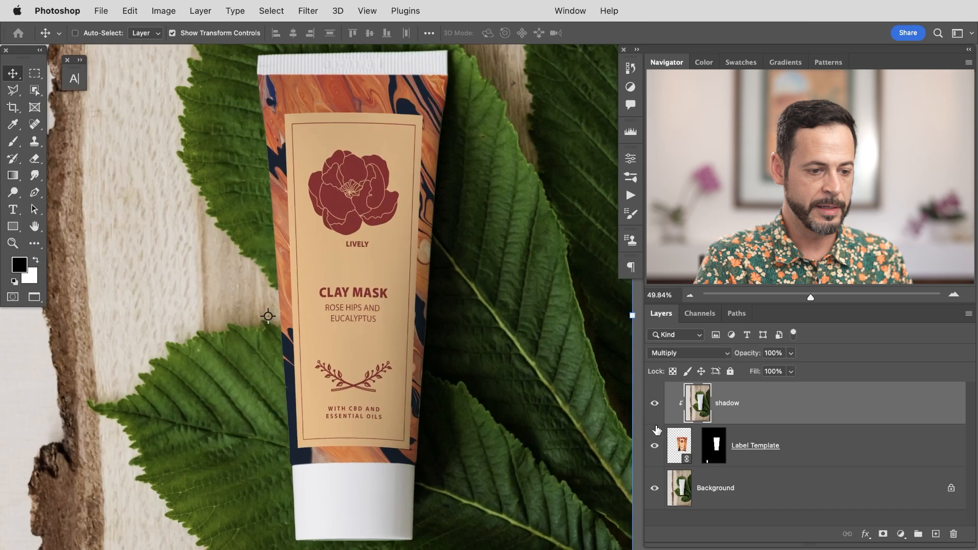
pyautogui.moveTo(654, 447); pyautogui.dragTo(655, 410)
pyautogui.click(654, 407)
pyautogui.click(655, 408)
pyautogui.click(656, 408)
pyautogui.click(655, 407)
pyautogui.click(654, 408)
pyautogui.click(655, 408)
pyautogui.click(654, 408)
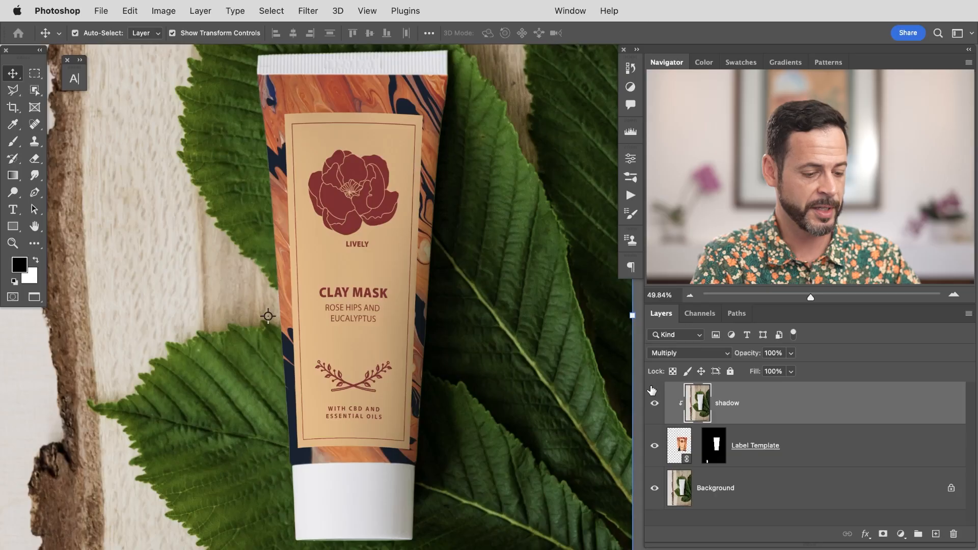
# Step: Duplicate the shadow layer and set the copy's blend mode to Screen
pyautogui.press('super+j')
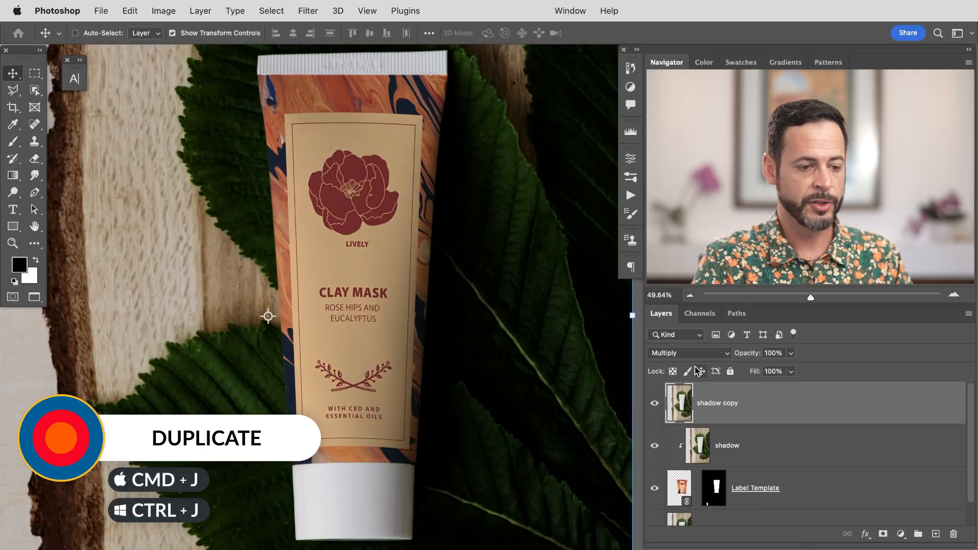
pyautogui.click(695, 353)
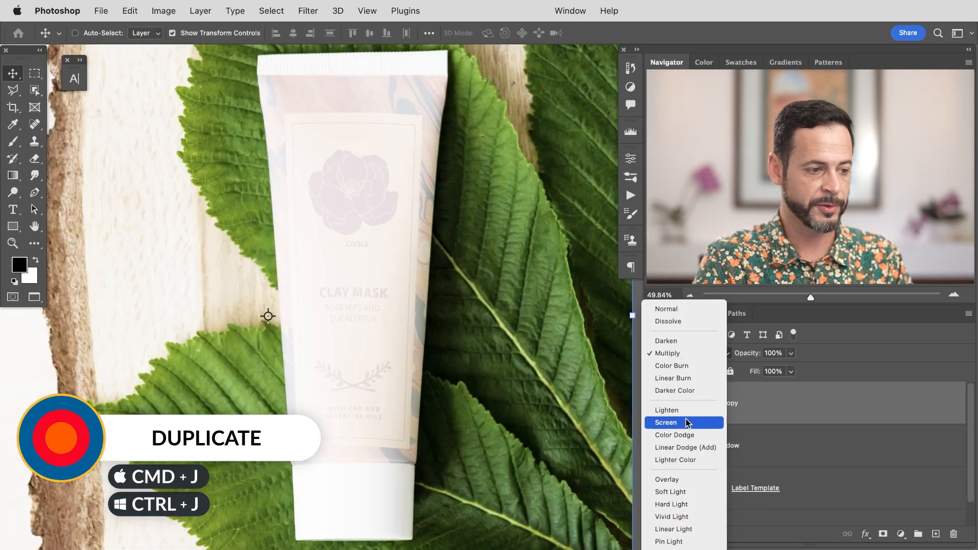
pyautogui.click(690, 422)
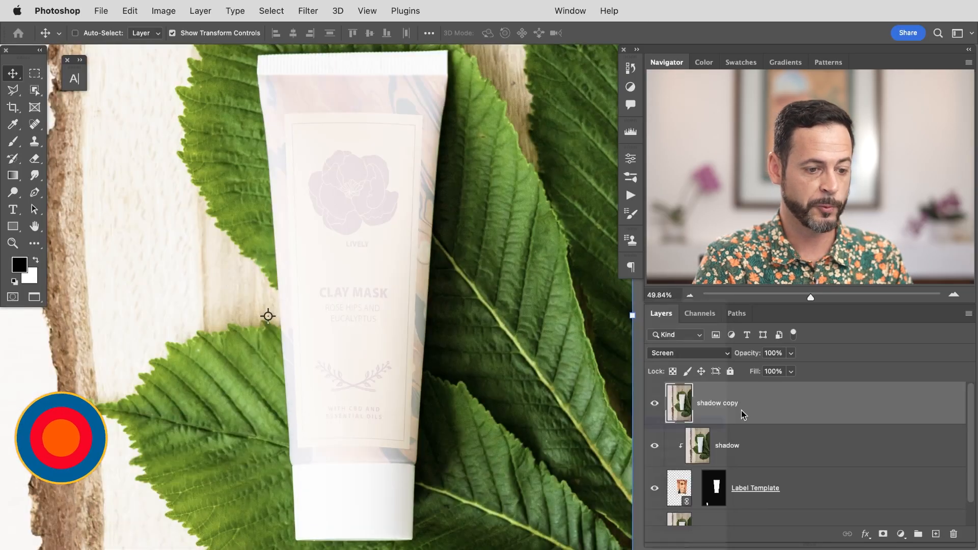
# Step: Clip the shadow copy to the label and toggle its visibility to compare the effect
pyautogui.rightClick(771, 404)
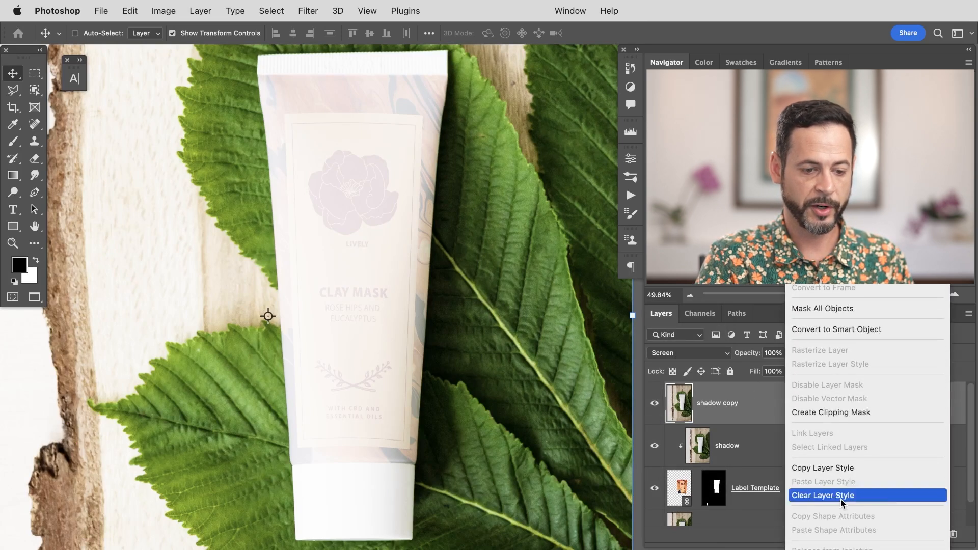
pyautogui.click(835, 450)
pyautogui.click(656, 406)
pyautogui.click(654, 410)
pyautogui.click(654, 405)
pyautogui.click(655, 405)
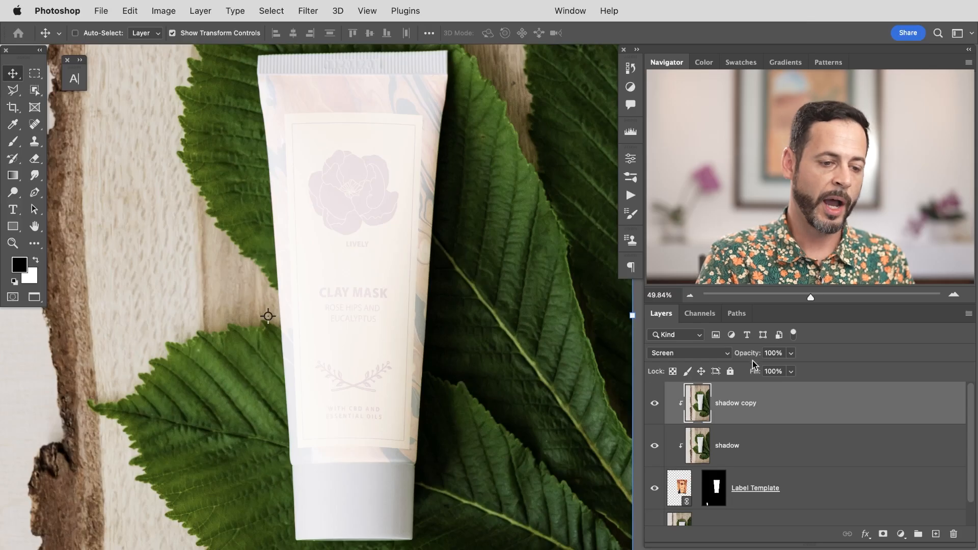
pyautogui.moveTo(732, 360); pyautogui.dragTo(728, 360)
pyautogui.moveTo(720, 360); pyautogui.dragTo(807, 360)
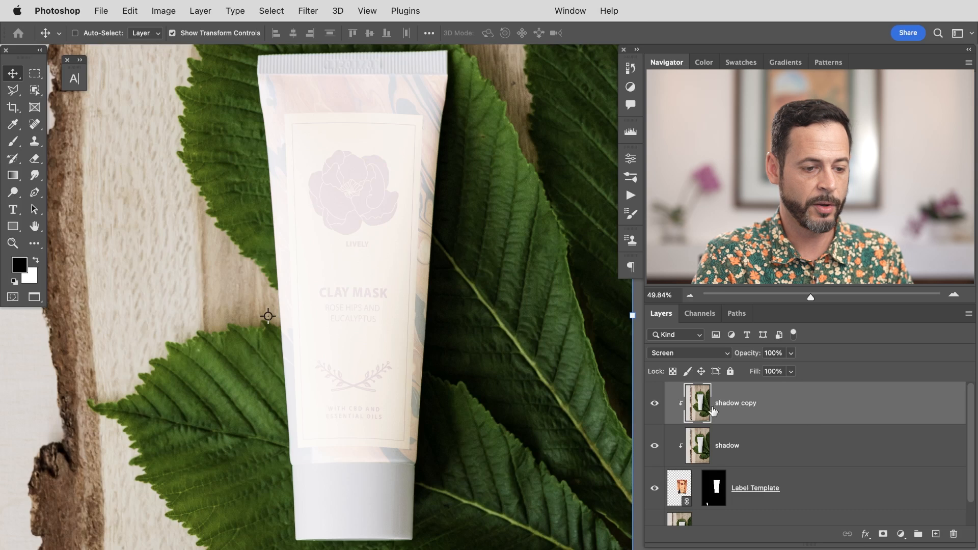
# Step: Rename the shadow copy layer to highlight
pyautogui.doubleClick(733, 405)
pyautogui.write('high')
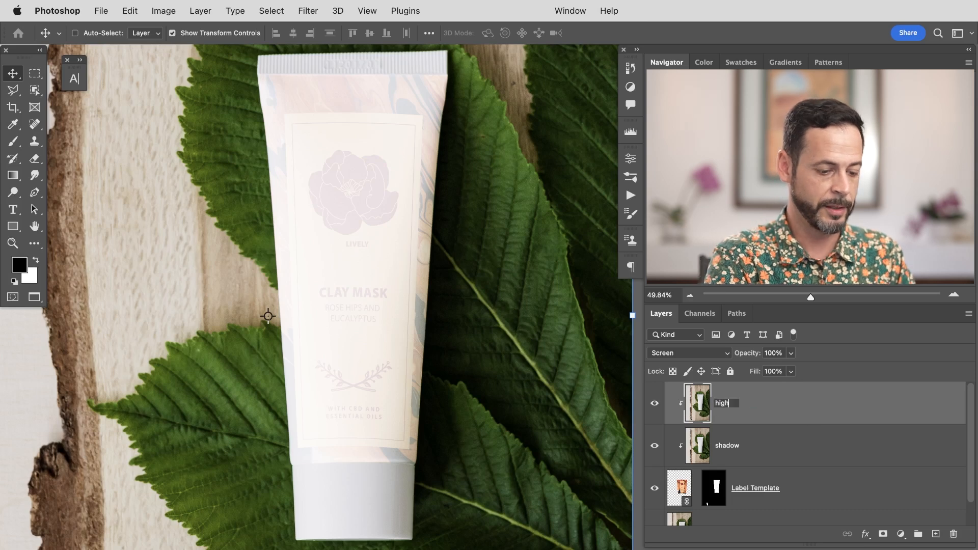
pyautogui.write('light')
pyautogui.press('Return')
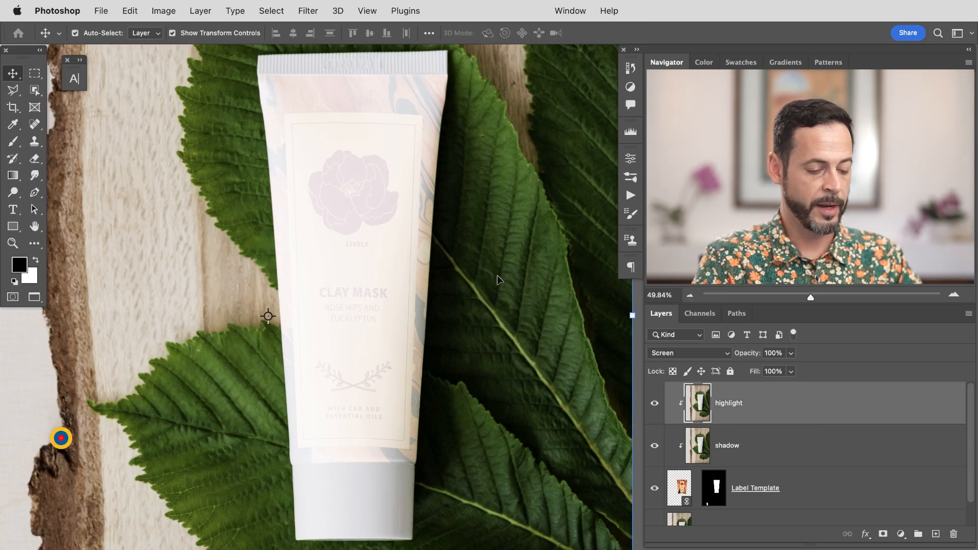
# Step: Apply Levels to the highlight layer, raising the black input level to 206
pyautogui.press('super+l')
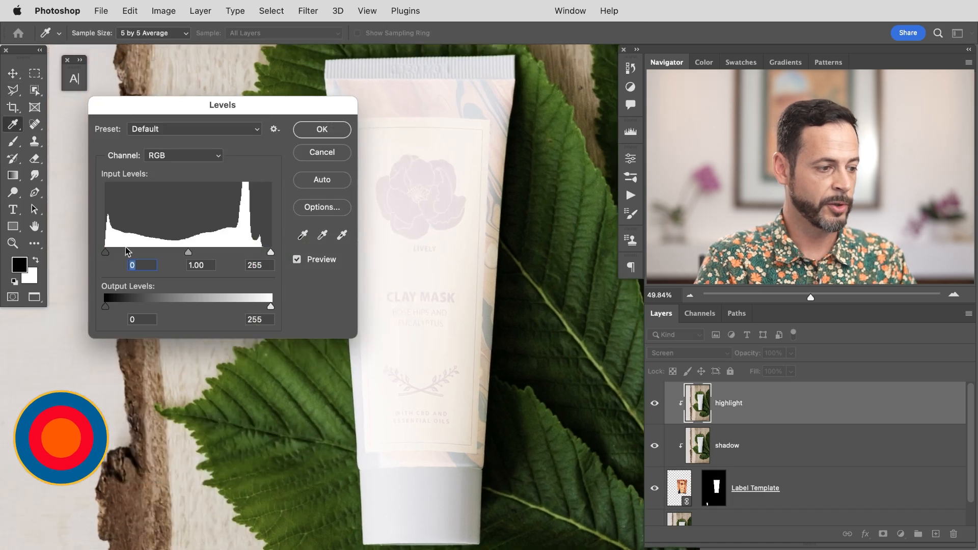
pyautogui.moveTo(111, 253); pyautogui.dragTo(237, 252)
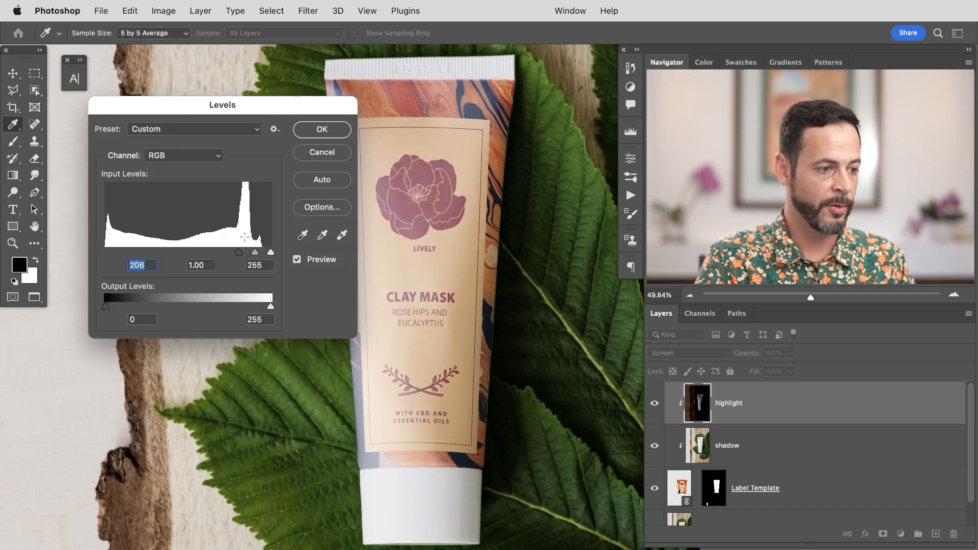
pyautogui.click(322, 130)
pyautogui.press('v')
# Step: Toggle the highlight layer to compare, and set its opacity to 80%
pyautogui.click(657, 406)
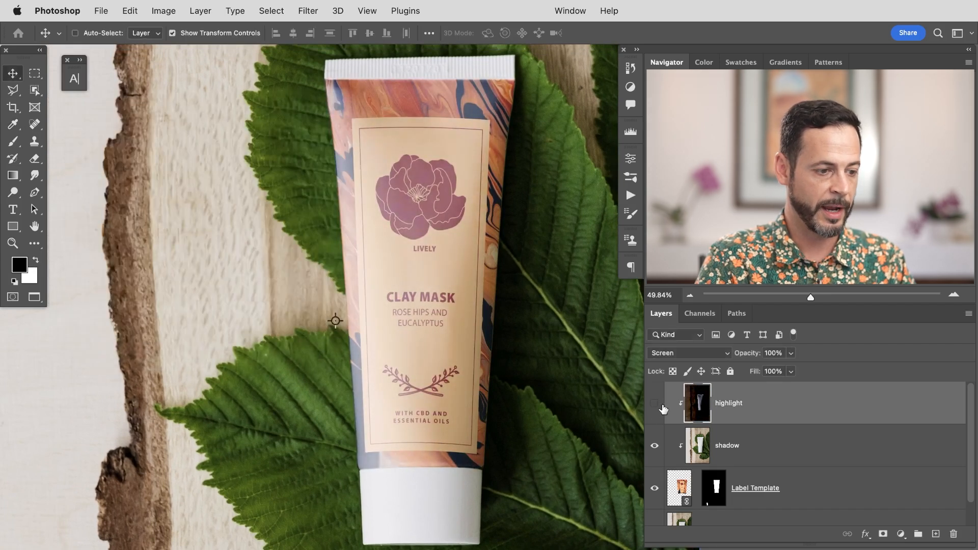
pyautogui.moveTo(654, 402)
pyautogui.mouseDown()
pyautogui.moveTo(657, 462)
pyautogui.moveTo(658, 400)
pyautogui.mouseUp()
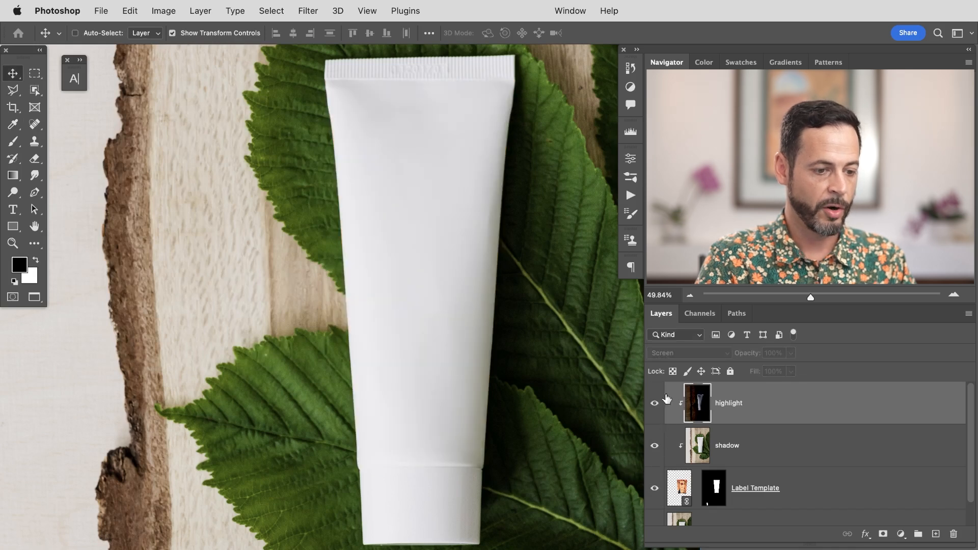
pyautogui.click(657, 407)
pyautogui.click(657, 406)
pyautogui.click(657, 407)
pyautogui.click(657, 407)
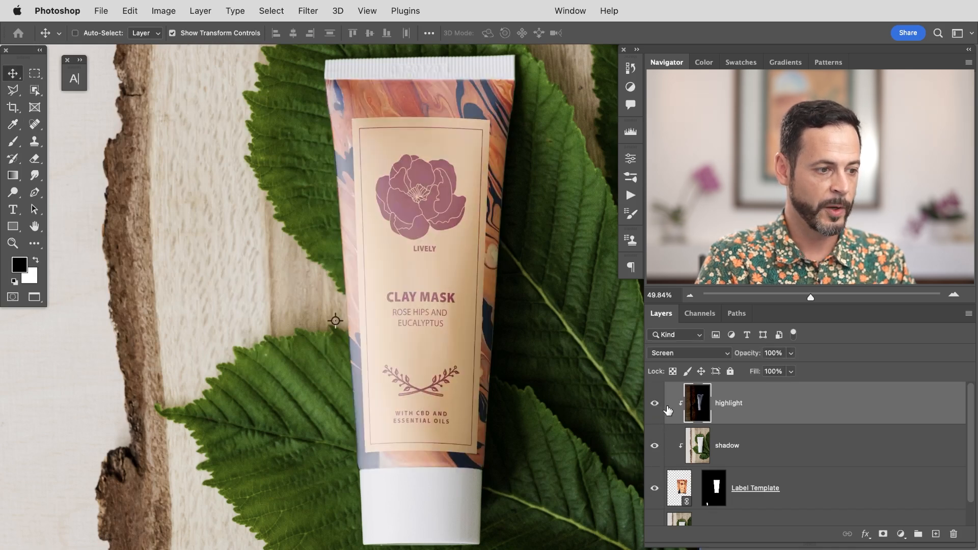
pyautogui.moveTo(751, 356); pyautogui.dragTo(744, 356)
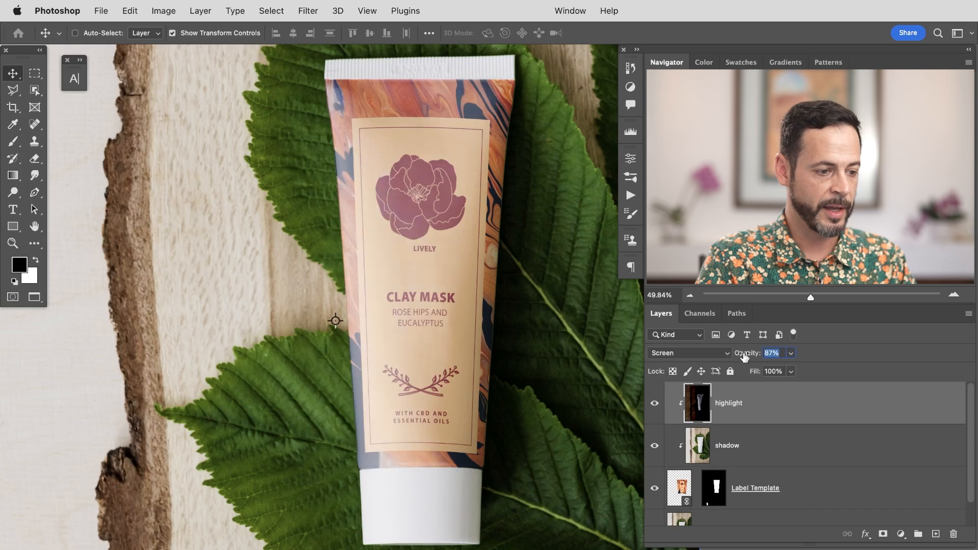
pyautogui.click(751, 388)
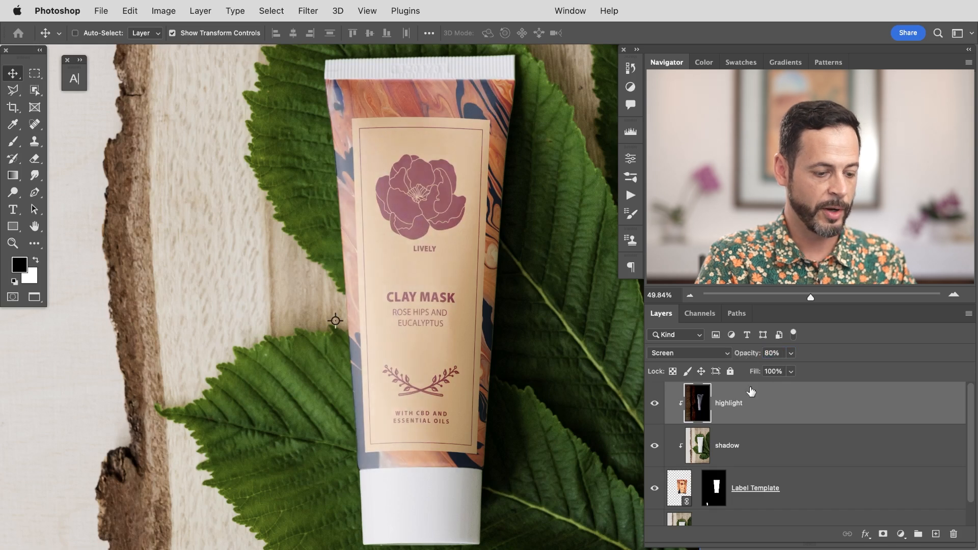
# Step: Duplicate the highlight layer as a clipped copy and apply Levels, raising the black input and lowering the white input
pyautogui.press('super+j')
pyautogui.press('super+alt+g')
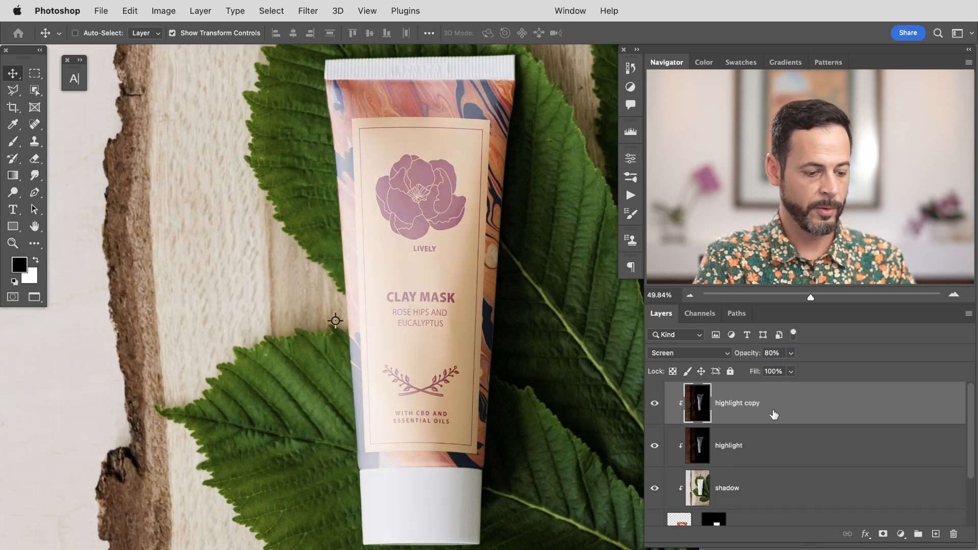
pyautogui.press('super+l')
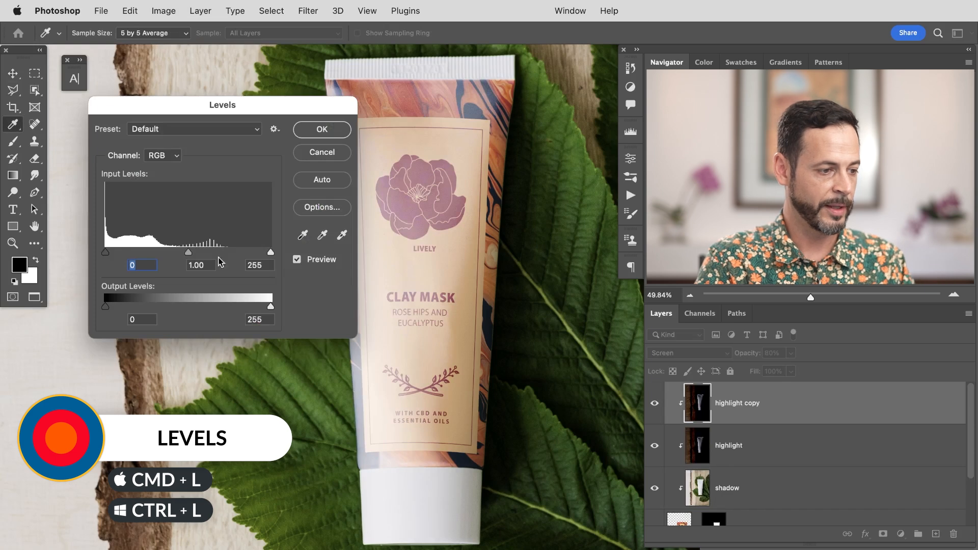
pyautogui.moveTo(105, 252); pyautogui.dragTo(141, 252)
pyautogui.moveTo(271, 252); pyautogui.dragTo(202, 254)
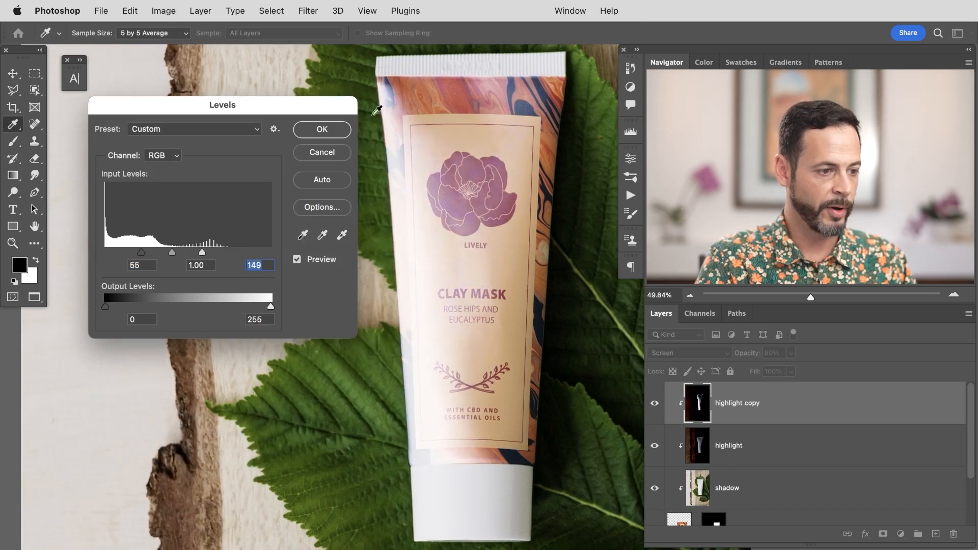
pyautogui.moveTo(140, 253); pyautogui.dragTo(220, 250)
pyautogui.press('Return')
pyautogui.press('v')
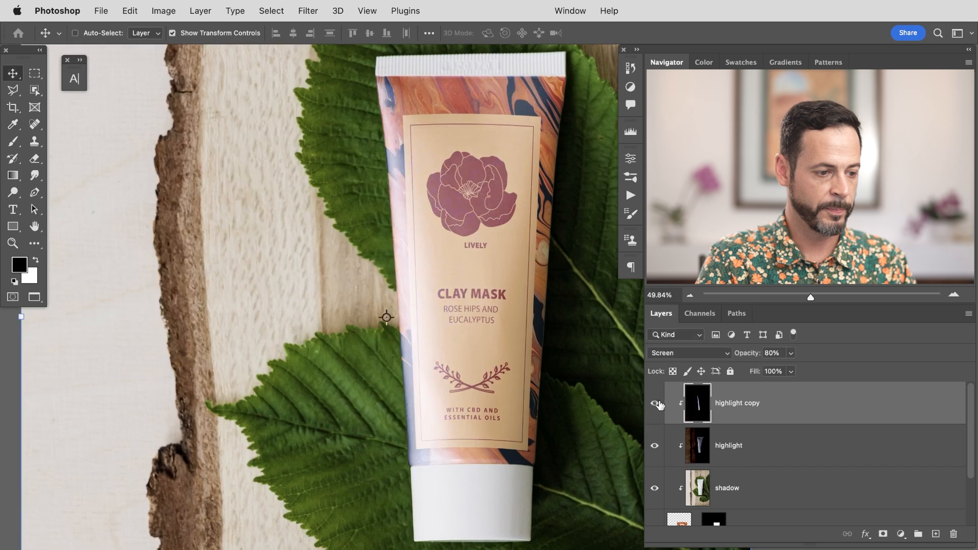
# Step: Set the highlight copy's opacity to 42% and toggle its visibility to compare
pyautogui.moveTo(751, 357); pyautogui.dragTo(724, 364)
pyautogui.click(722, 454)
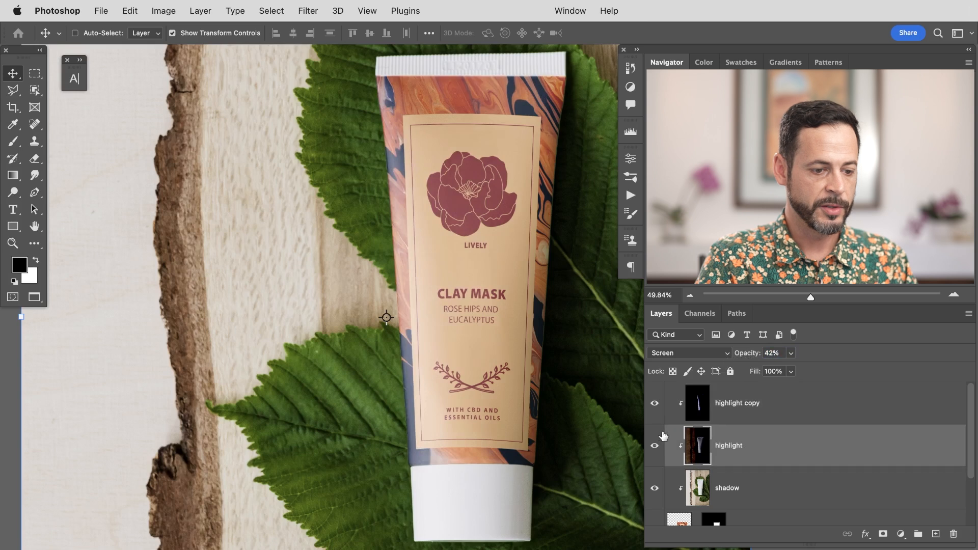
pyautogui.click(654, 403)
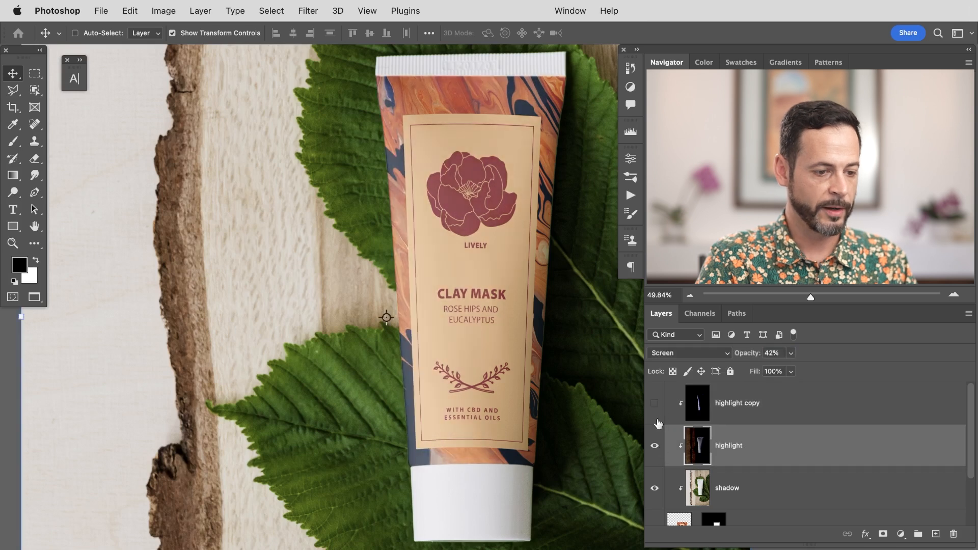
pyautogui.click(653, 403)
pyautogui.click(655, 405)
# Step: Lower the highlight layer's opacity to 61%
pyautogui.moveTo(748, 353); pyautogui.dragTo(759, 357)
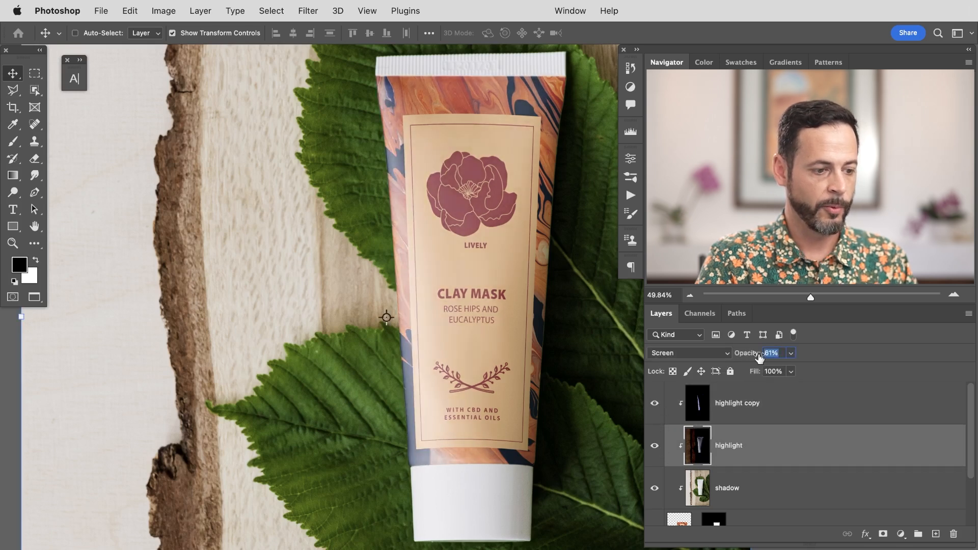
pyautogui.moveTo(541, 398); pyautogui.dragTo(409, 400)
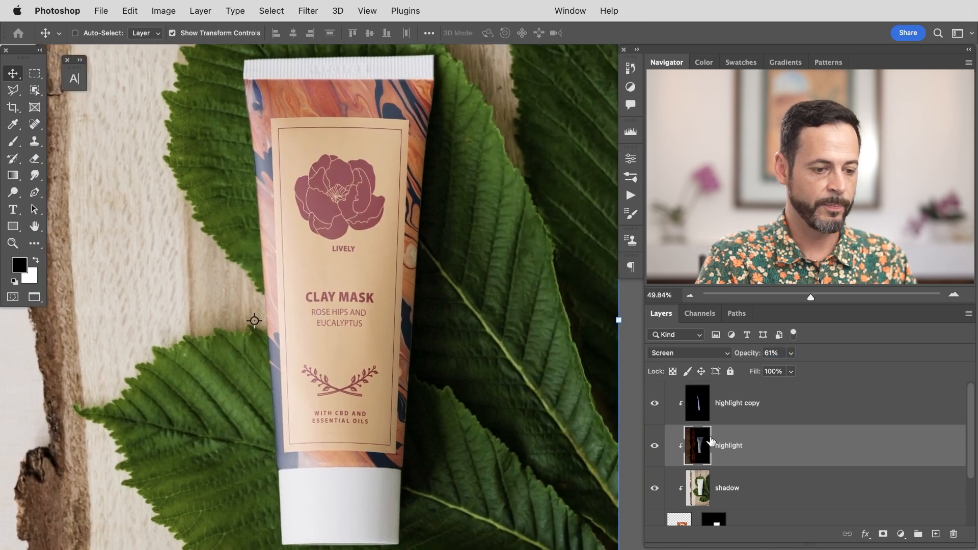
pyautogui.moveTo(658, 426)
pyautogui.mouseDown()
pyautogui.moveTo(664, 483)
pyautogui.moveTo(658, 409)
pyautogui.mouseUp()
# Step: Apply Hue/Saturation to the Label Template smart object, lowering saturation to -17
pyautogui.click(768, 517)
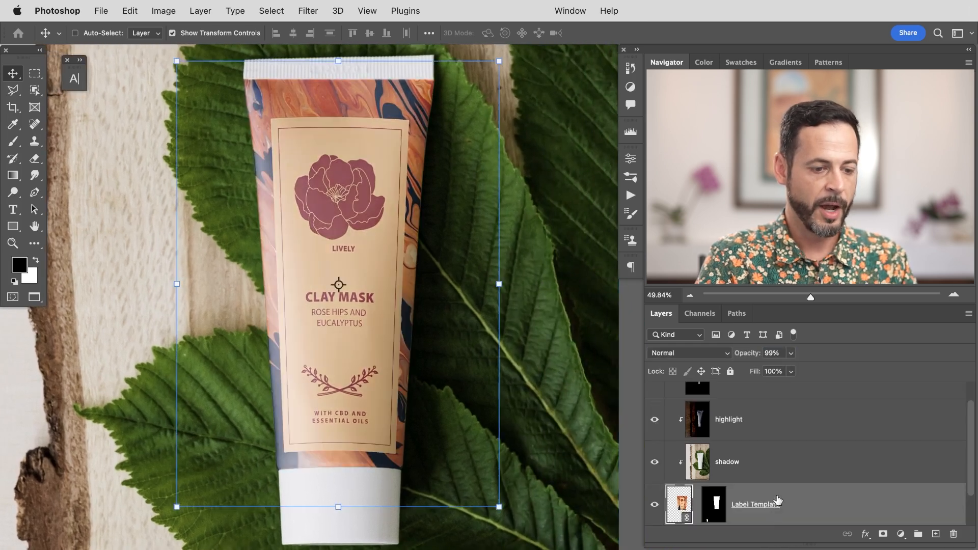
pyautogui.click(779, 460)
pyautogui.click(801, 505)
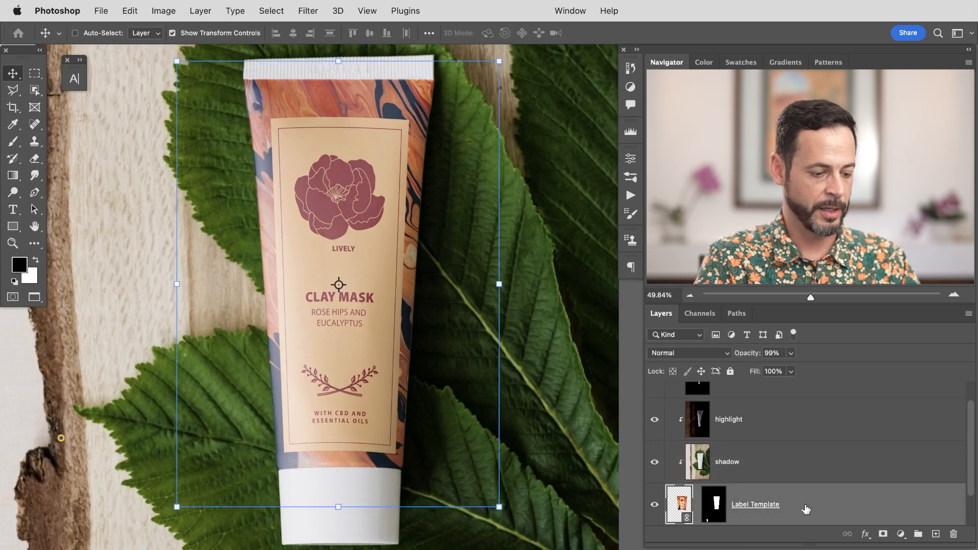
pyautogui.press('super+u')
pyautogui.moveTo(477, 154); pyautogui.dragTo(172, 137)
pyautogui.moveTo(150, 249)
pyautogui.mouseDown()
pyautogui.moveTo(115, 245)
pyautogui.moveTo(137, 247)
pyautogui.mouseUp()
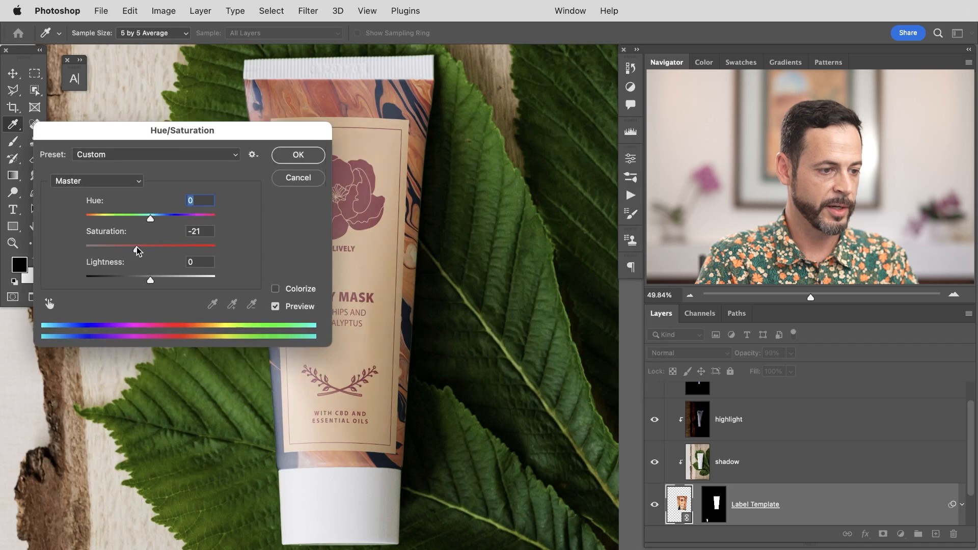
pyautogui.moveTo(137, 246); pyautogui.dragTo(140, 249)
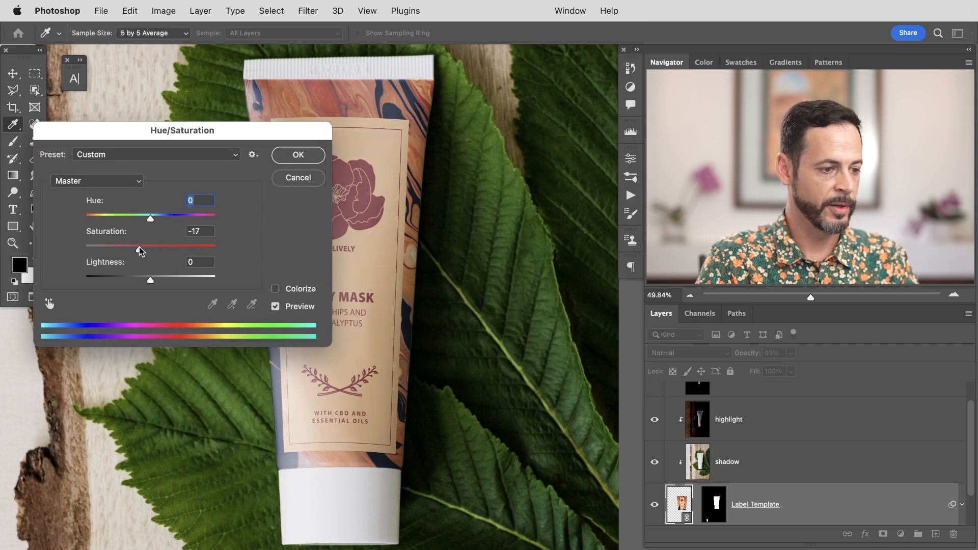
pyautogui.click(298, 156)
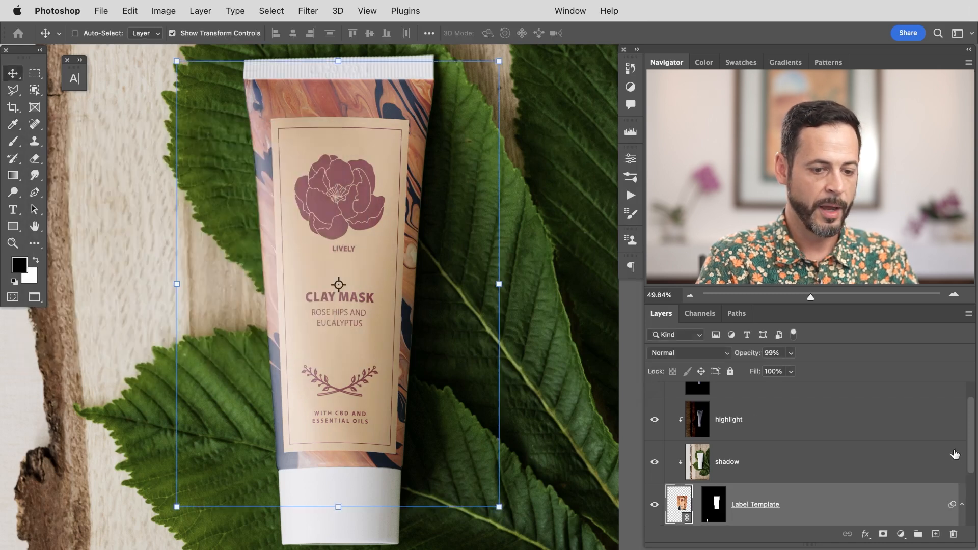
# Step: Reopen the Hue/Saturation smart filter and set hue to +3 and saturation to -6
pyautogui.scroll(-2, 974, 441)
pyautogui.scroll(2, 974, 474)
pyautogui.scroll(-2, 970, 458)
pyautogui.doubleClick(726, 514)
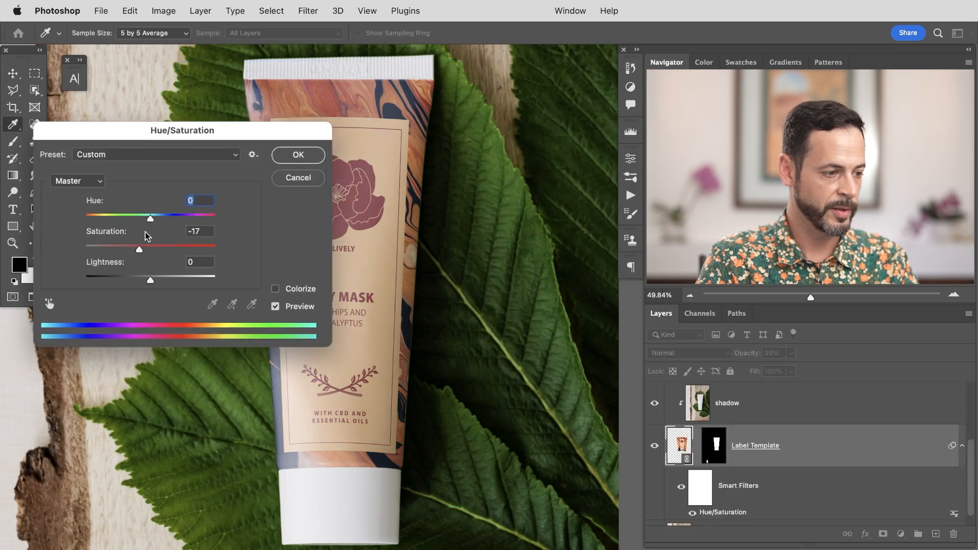
pyautogui.click(146, 249)
pyautogui.moveTo(150, 218); pyautogui.dragTo(153, 219)
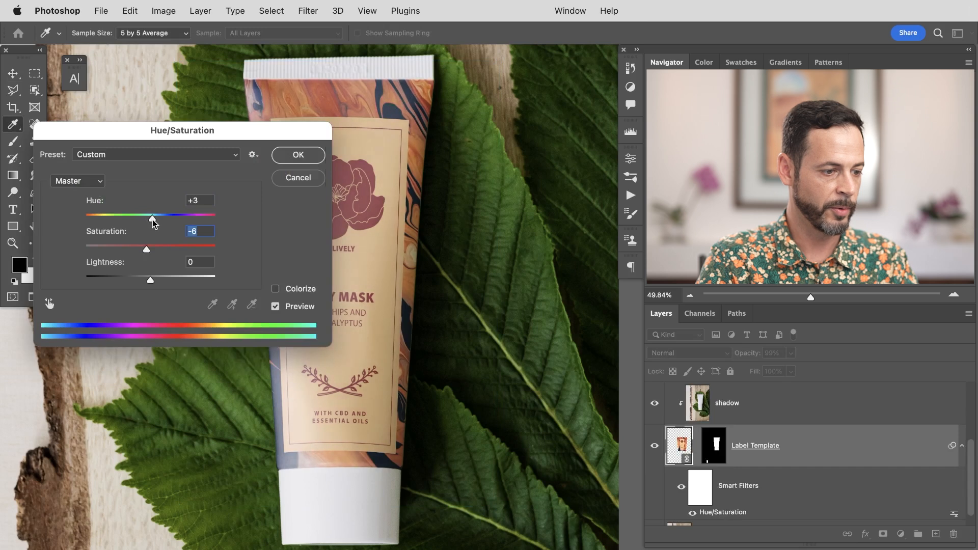
pyautogui.click(298, 154)
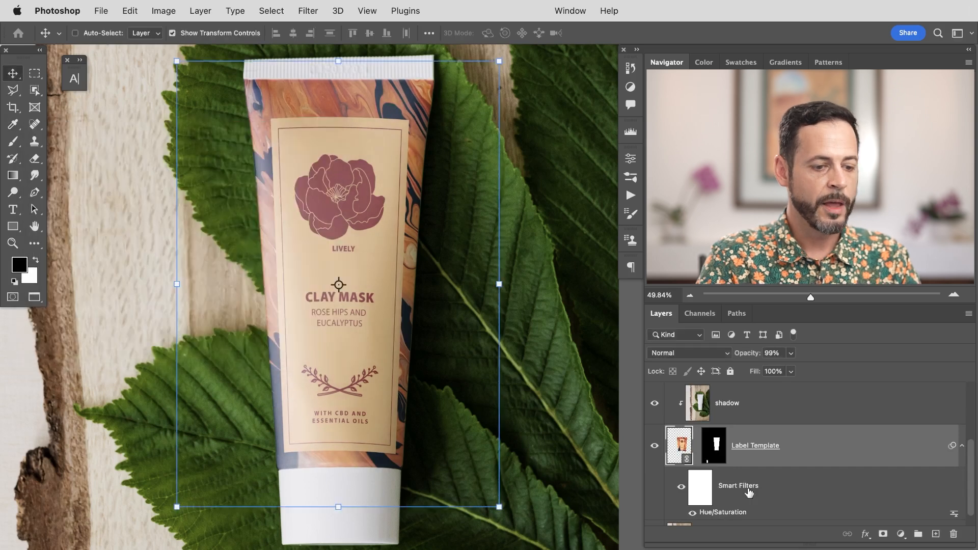
# Step: Toggle the Label Template layer's visibility to compare, then zoom out and save the mockup document
pyautogui.click(654, 448)
pyautogui.click(653, 448)
pyautogui.click(654, 448)
pyautogui.click(653, 448)
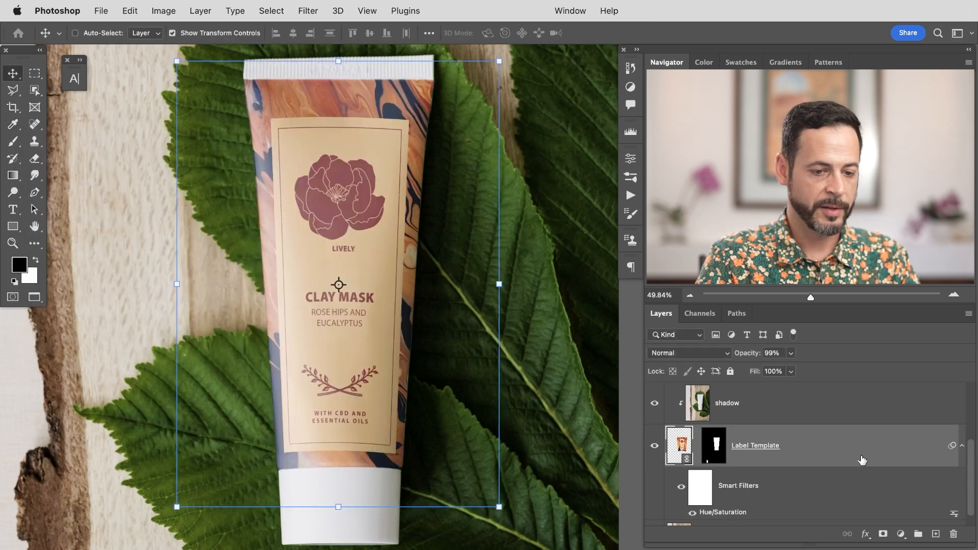
pyautogui.moveTo(971, 461); pyautogui.dragTo(969, 404)
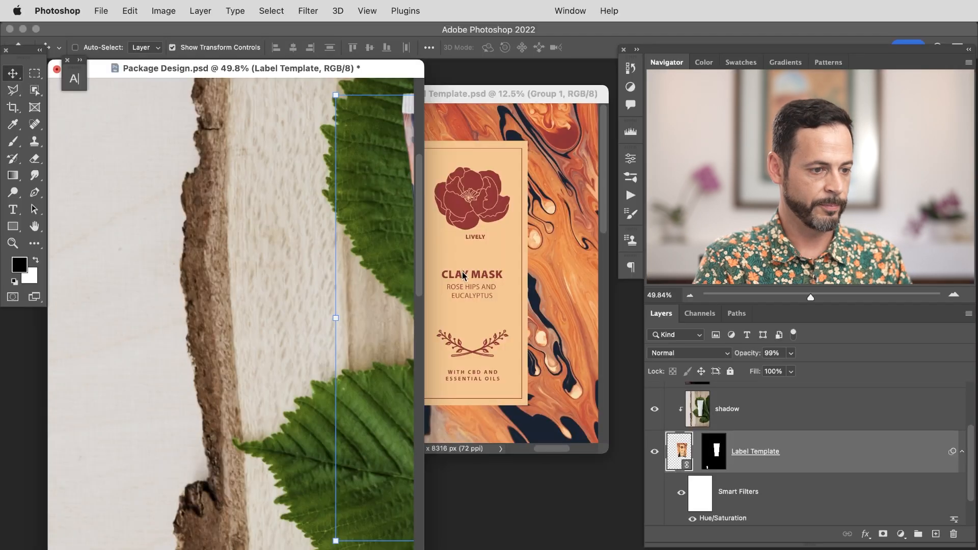
pyautogui.press('super+minus')
pyautogui.press('super+minus')
pyautogui.press('super+minus')
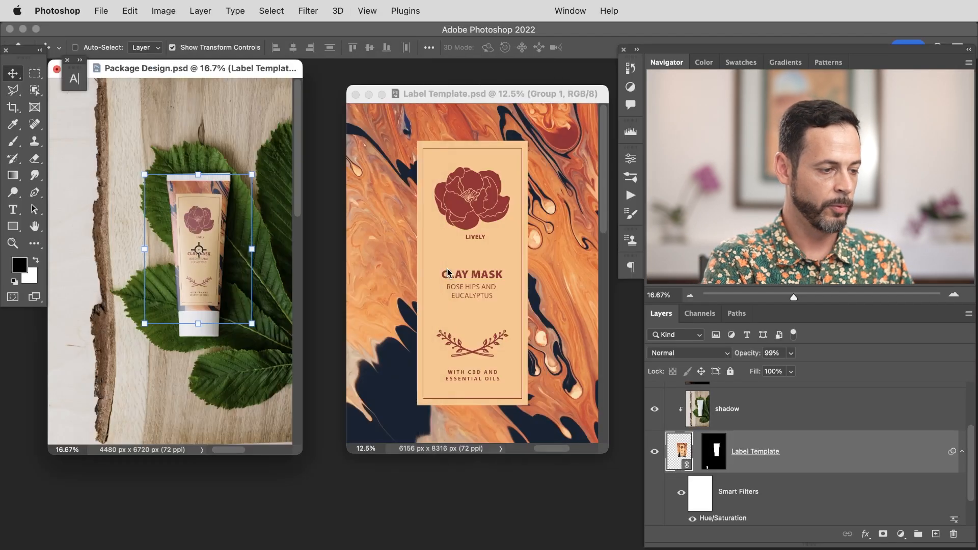
pyautogui.press('super+s')
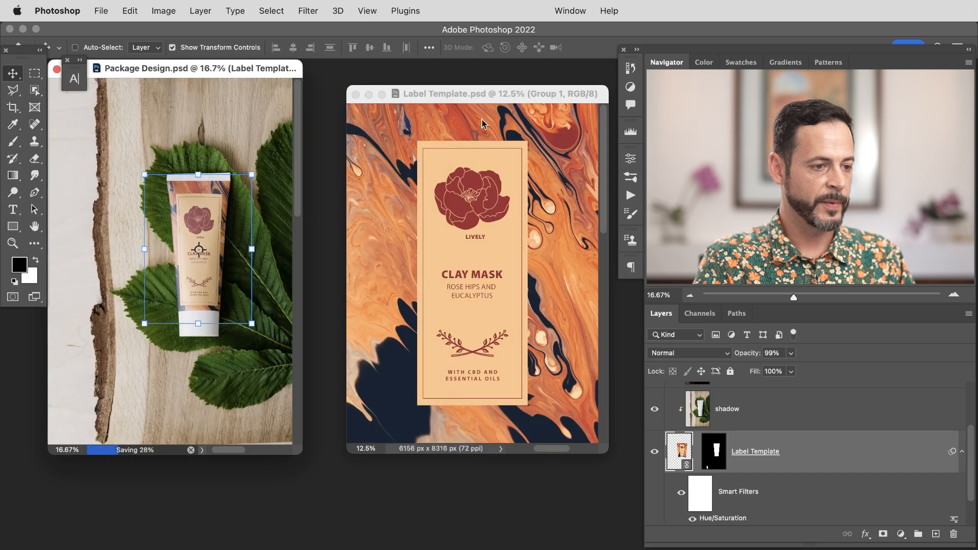
# Step: Bring the Label Template document alongside the mockup and inspect its layer groups at a closer zoom
pyautogui.press('super+plus')
pyautogui.moveTo(441, 96); pyautogui.dragTo(433, 97)
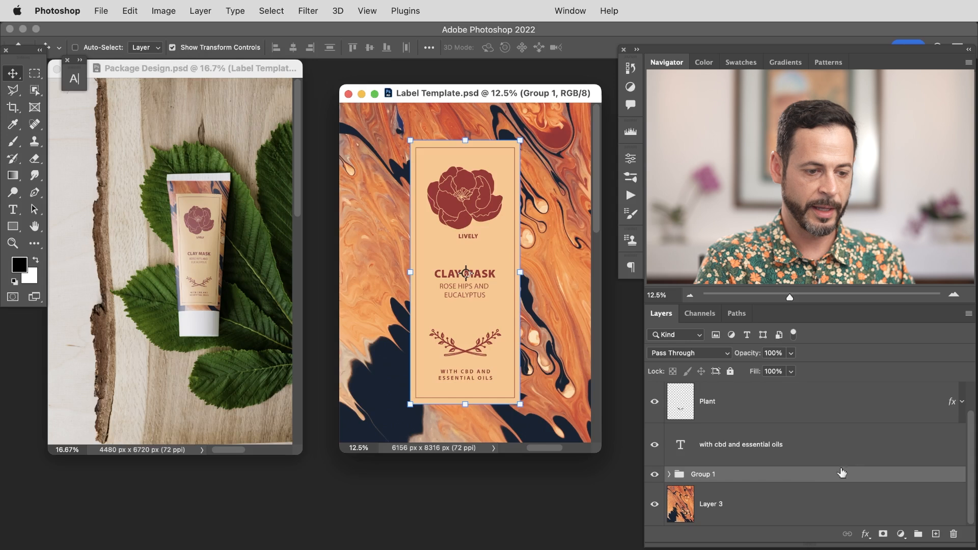
pyautogui.click(655, 474)
pyautogui.click(654, 474)
pyautogui.scroll(2, 952, 457)
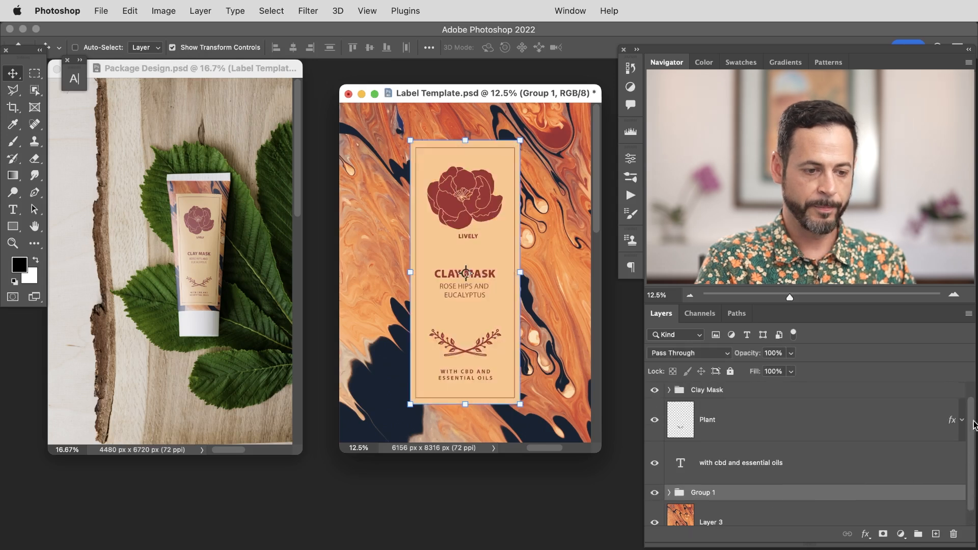
pyautogui.click(654, 409)
pyautogui.click(655, 410)
pyautogui.click(689, 402)
pyautogui.moveTo(475, 324); pyautogui.dragTo(510, 316)
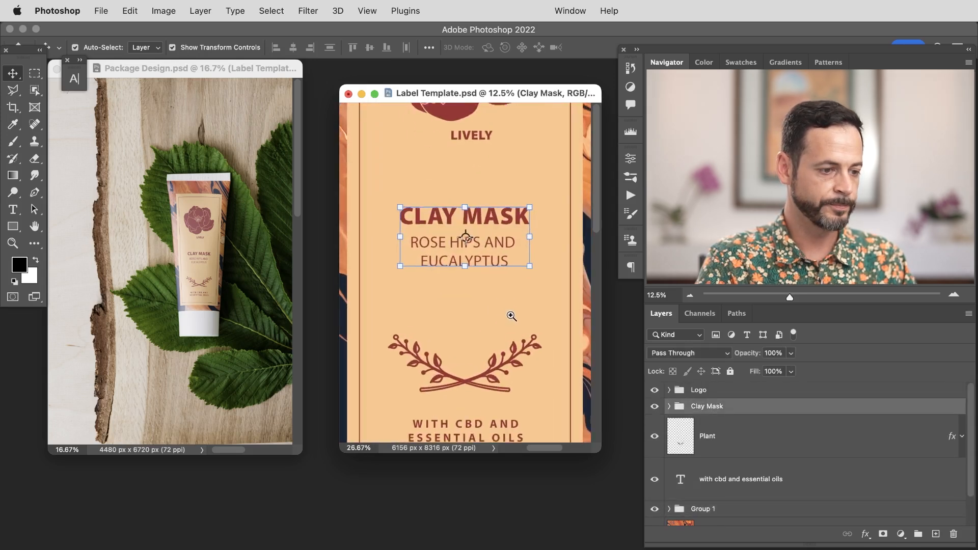
pyautogui.moveTo(245, 234); pyautogui.dragTo(321, 233)
pyautogui.moveTo(509, 95); pyautogui.dragTo(506, 96)
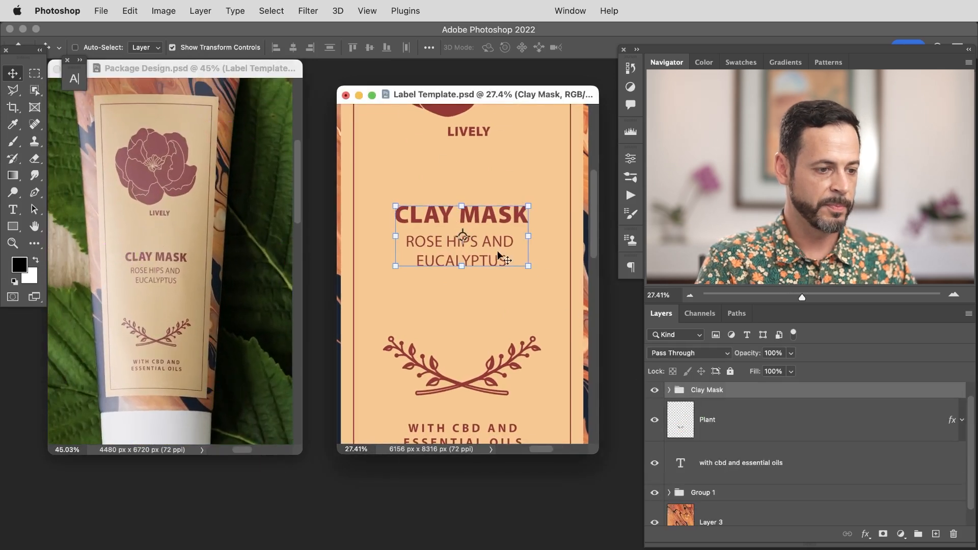
# Step: Move the Clay Mask text group down and try moving the plant ornament above it, undoing the attempt
pyautogui.moveTo(501, 247); pyautogui.dragTo(511, 293)
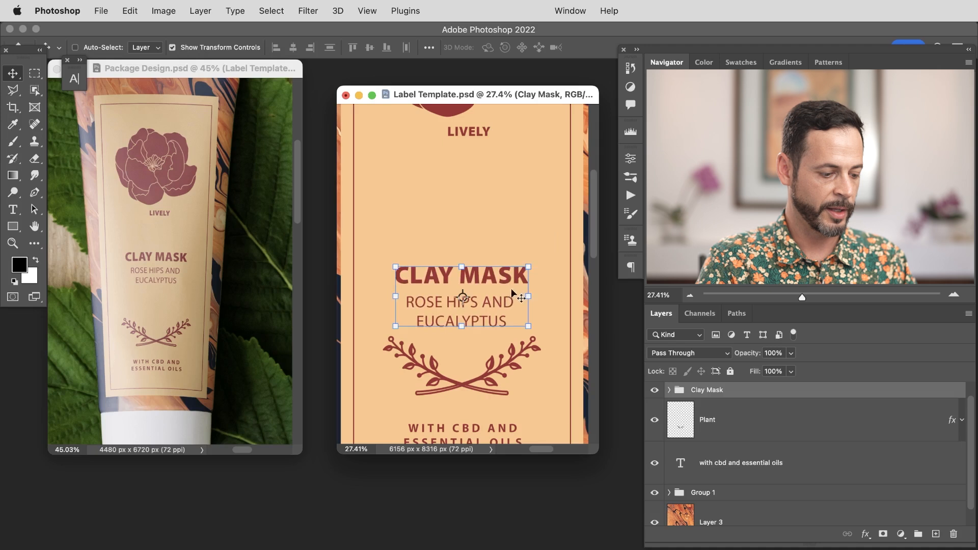
pyautogui.click(734, 439)
pyautogui.moveTo(496, 311); pyautogui.dragTo(503, 214)
pyautogui.click(709, 388)
pyautogui.moveTo(492, 326); pyautogui.dragTo(496, 316)
pyautogui.press('super+z')
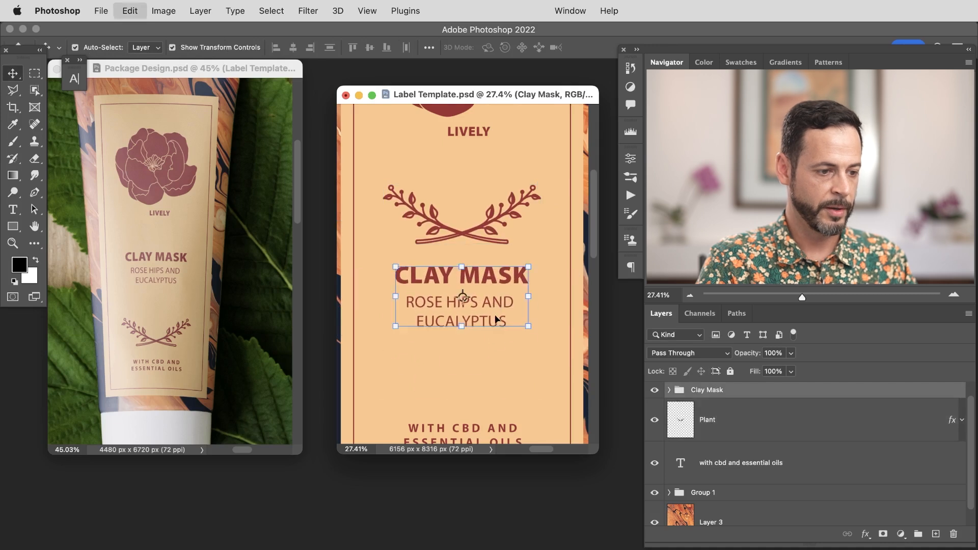
pyautogui.press('super+z')
# Step: Move the plant ornament above the Clay Mask text, shift the text below it, and save the template
pyautogui.keyDown('super'); pyautogui.click(486, 318); pyautogui.keyUp('super')
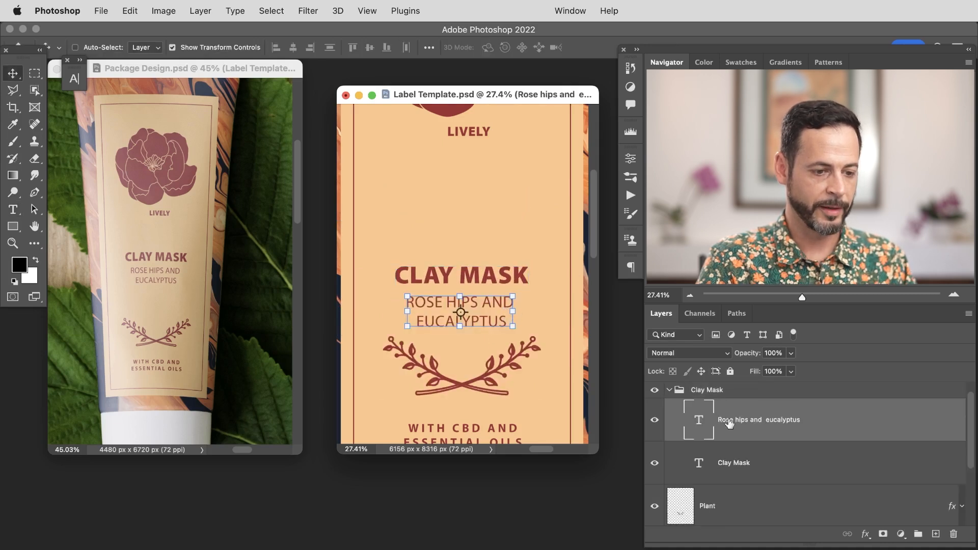
pyautogui.click(698, 389)
pyautogui.click(669, 390)
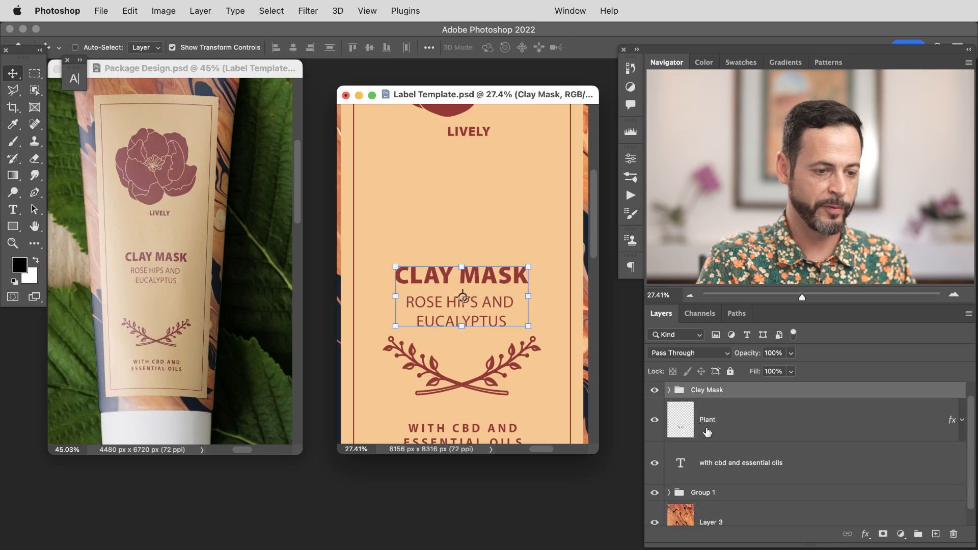
pyautogui.click(708, 425)
pyautogui.moveTo(457, 351); pyautogui.dragTo(457, 239)
pyautogui.click(705, 392)
pyautogui.moveTo(506, 326); pyautogui.dragTo(502, 358)
pyautogui.keyDown('shift'); pyautogui.click(727, 420); pyautogui.keyUp('shift')
pyautogui.moveTo(500, 324); pyautogui.dragTo(503, 298)
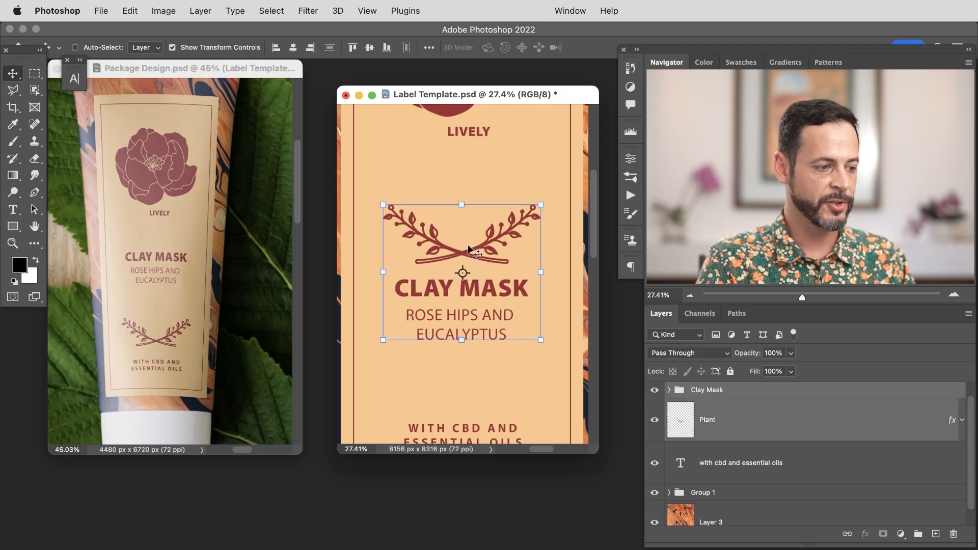
pyautogui.press('super+s')
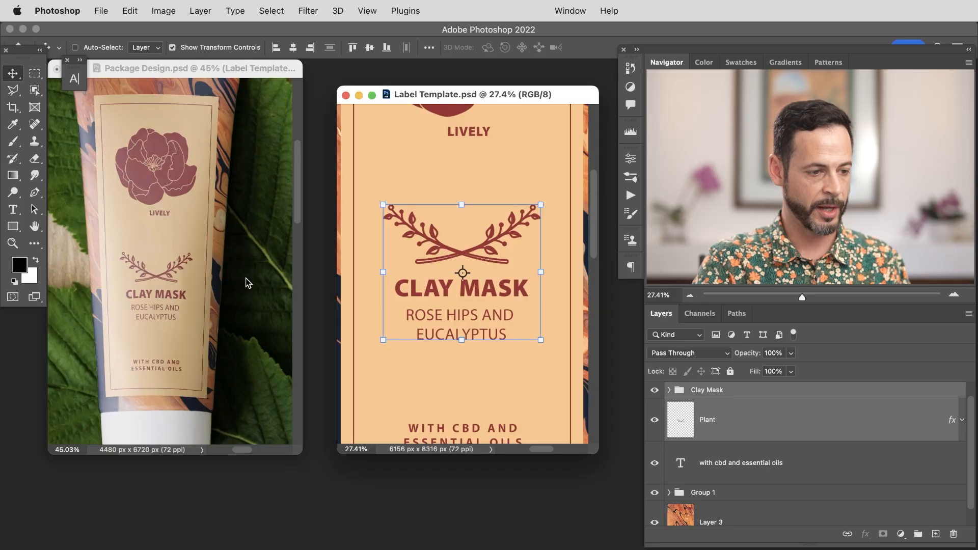
# Step: Group the plant ornament with the Clay Mask text, move the group up slightly, and save
pyautogui.hotkey('ctrl', 'g')
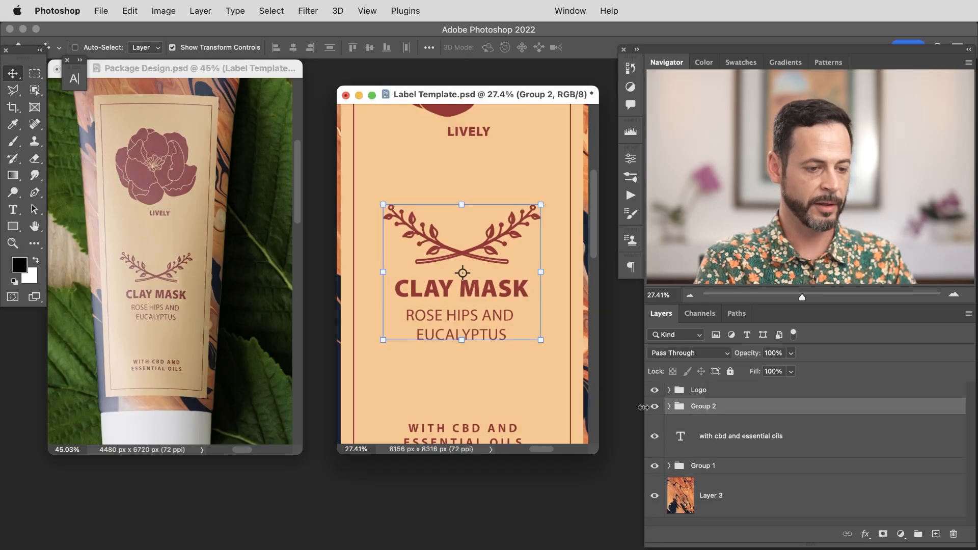
pyautogui.moveTo(505, 310); pyautogui.dragTo(511, 292)
pyautogui.hotkey('ctrl', 's')
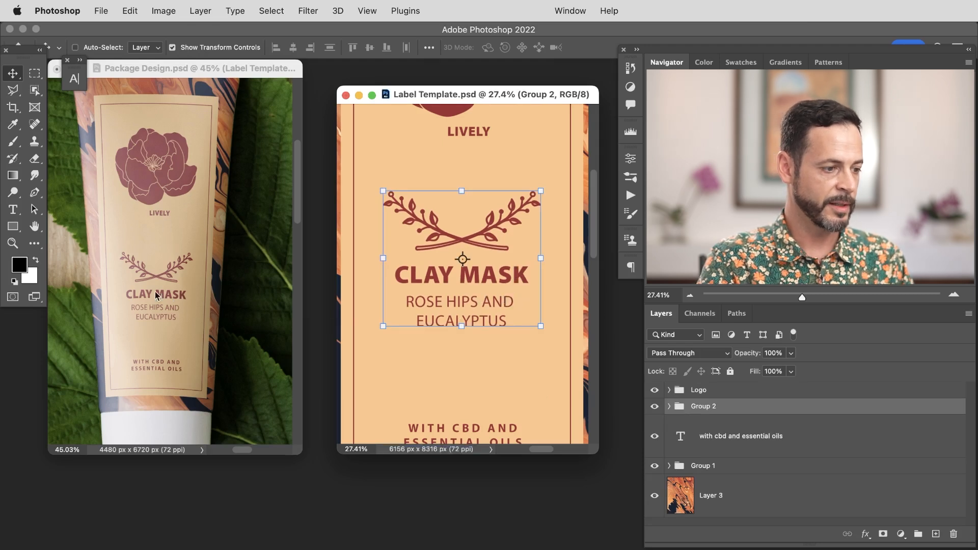
# Step: Hide the lively text layer in the Logo group, nudge the Logo group upward, and save
pyautogui.click(725, 391)
pyautogui.click(668, 390)
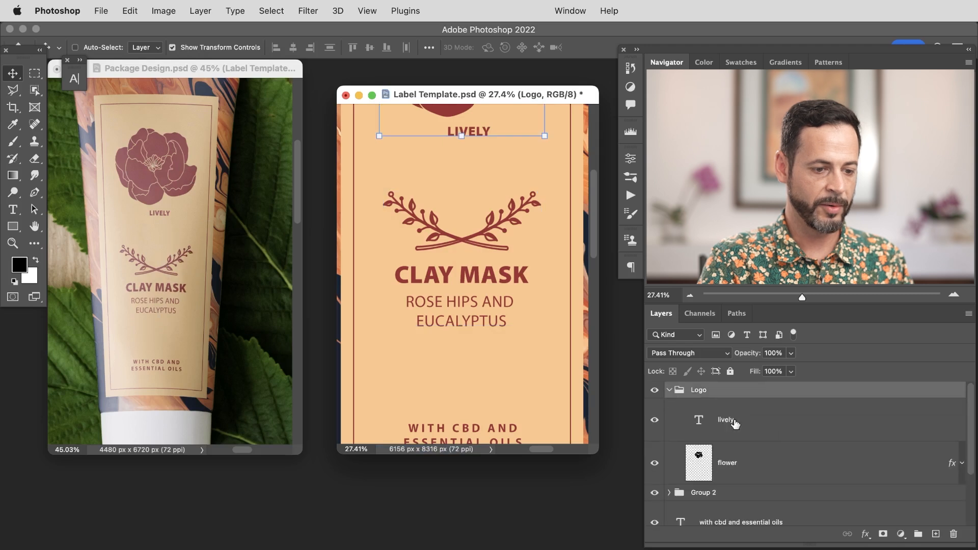
pyautogui.click(655, 420)
pyautogui.click(668, 391)
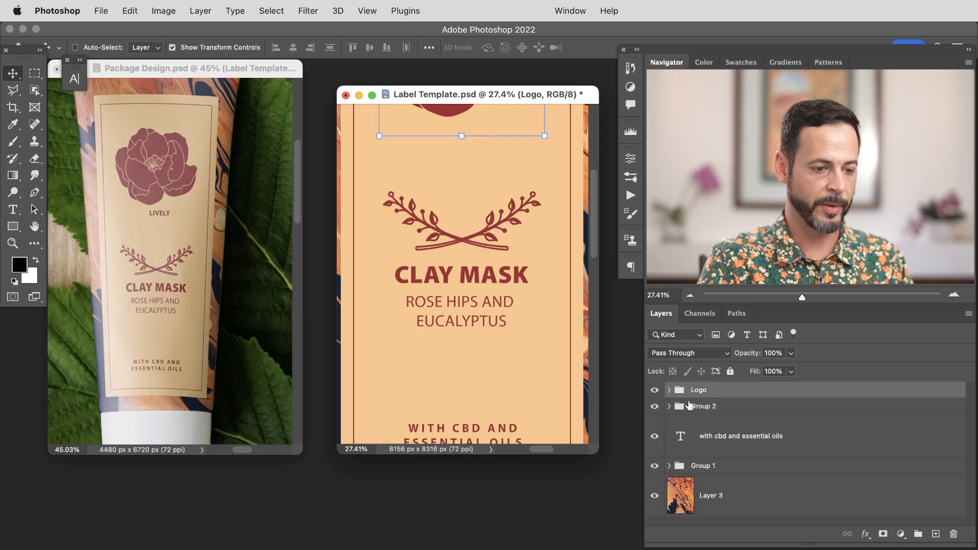
pyautogui.hotkey('shift', 'Up')
pyautogui.hotkey('shift', 'Up')
pyautogui.hotkey('shift', 'Up')
pyautogui.hotkey('shift', 'Up')
pyautogui.press('cmd+s')
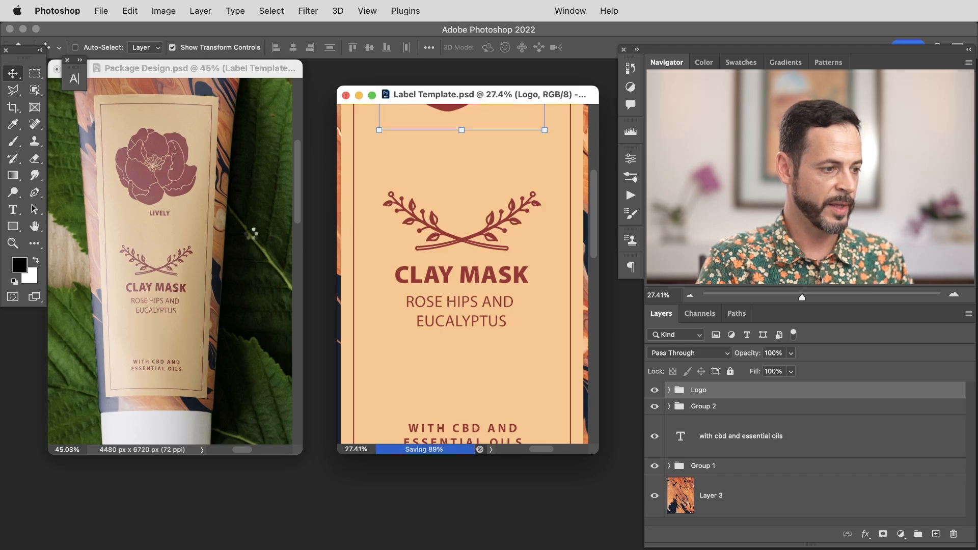
# Step: Move the ornament and Clay Mask group up closer to the logo and save the template
pyautogui.scroll(5, 475, 208)
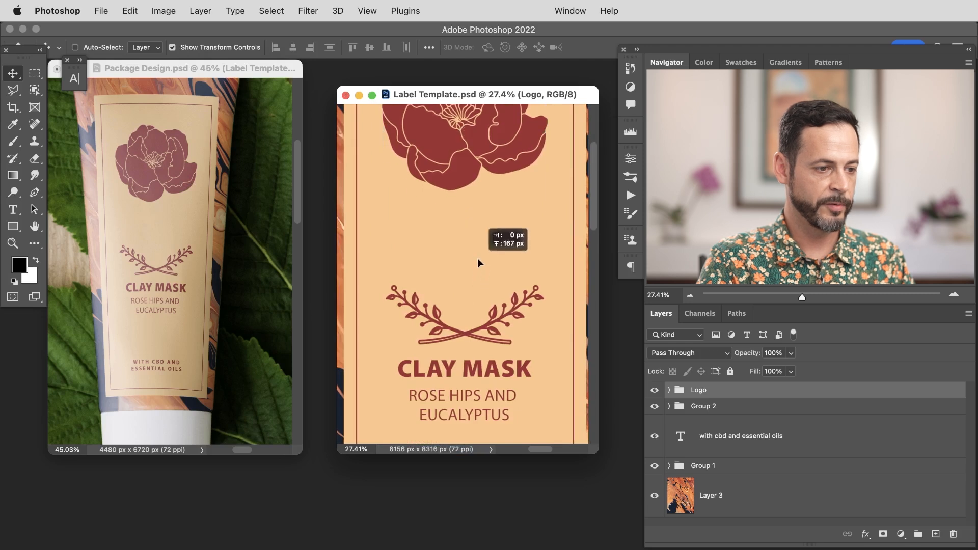
pyautogui.moveTo(477, 259); pyautogui.dragTo(477, 259)
pyautogui.press('super+s')
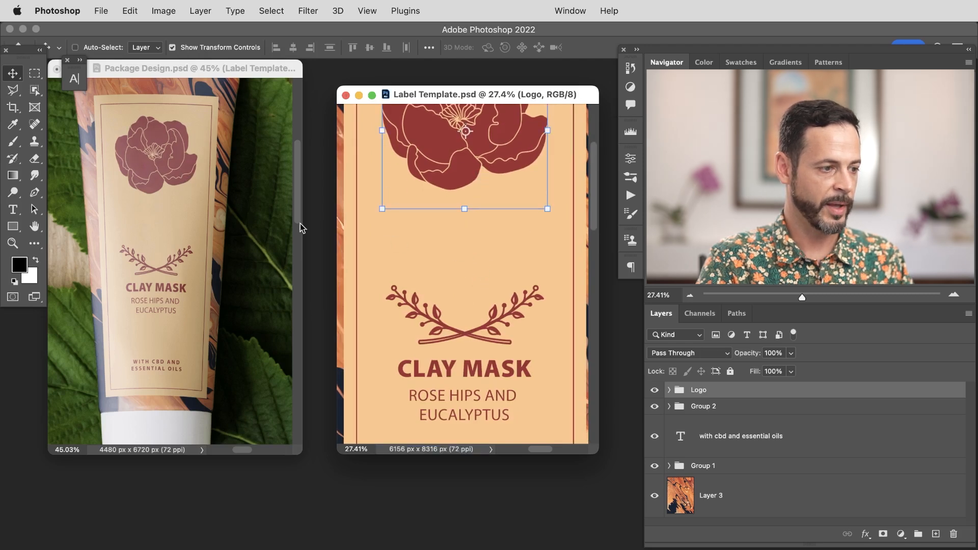
pyautogui.click(721, 411)
pyautogui.moveTo(524, 414); pyautogui.dragTo(522, 356)
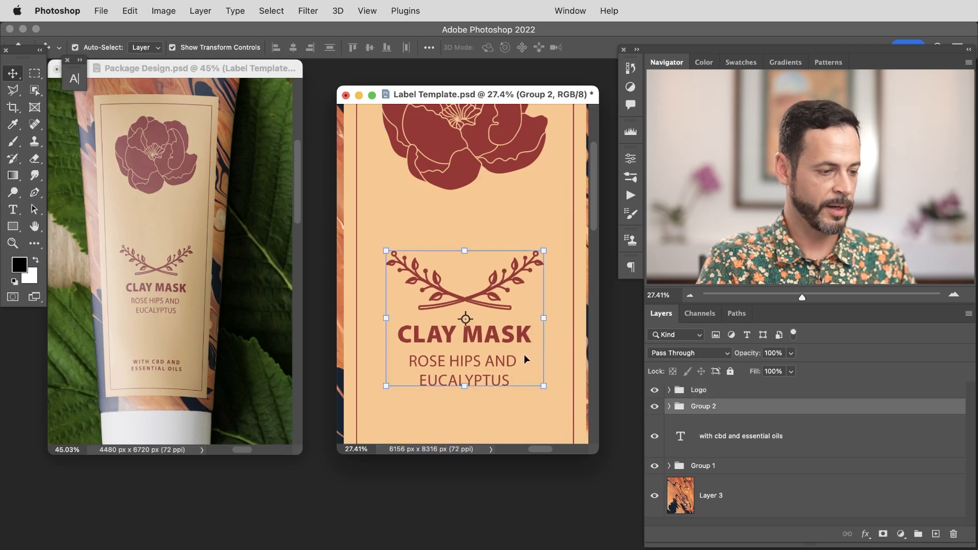
pyautogui.press('super+s')
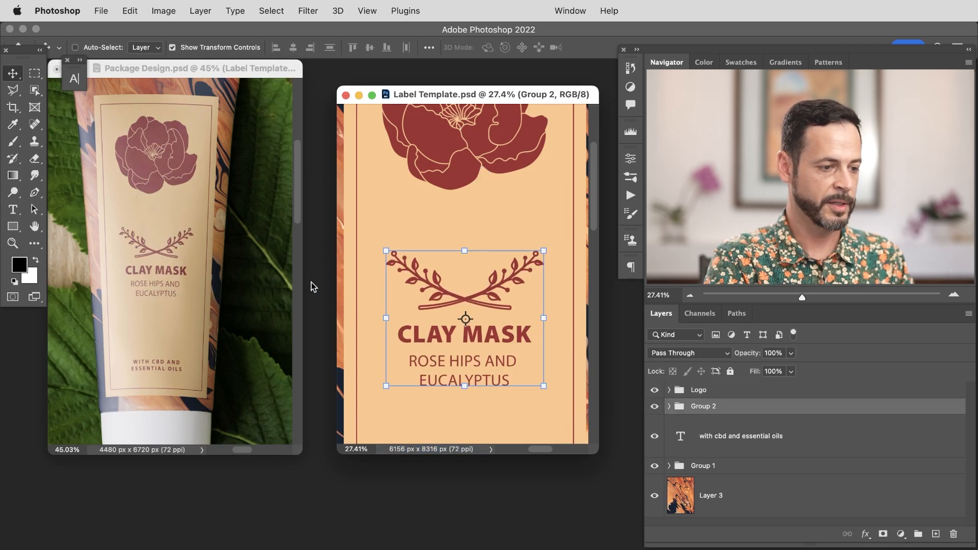
# Step: In the mockup, add a new layer above the highlight copy and paint a stroke down the tube in a sampled label colour
pyautogui.click(277, 71)
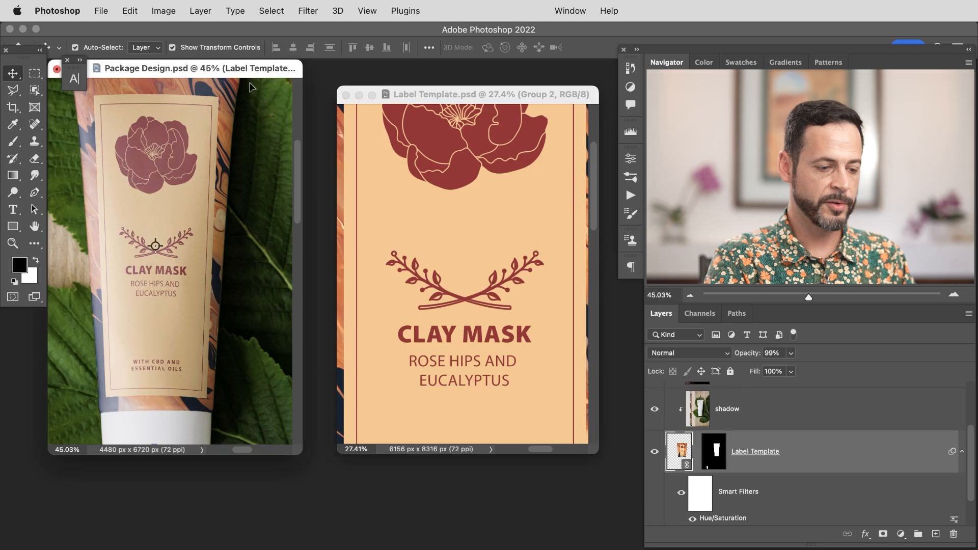
pyautogui.press('super+minus')
pyautogui.press('super+minus')
pyautogui.press('super+plus')
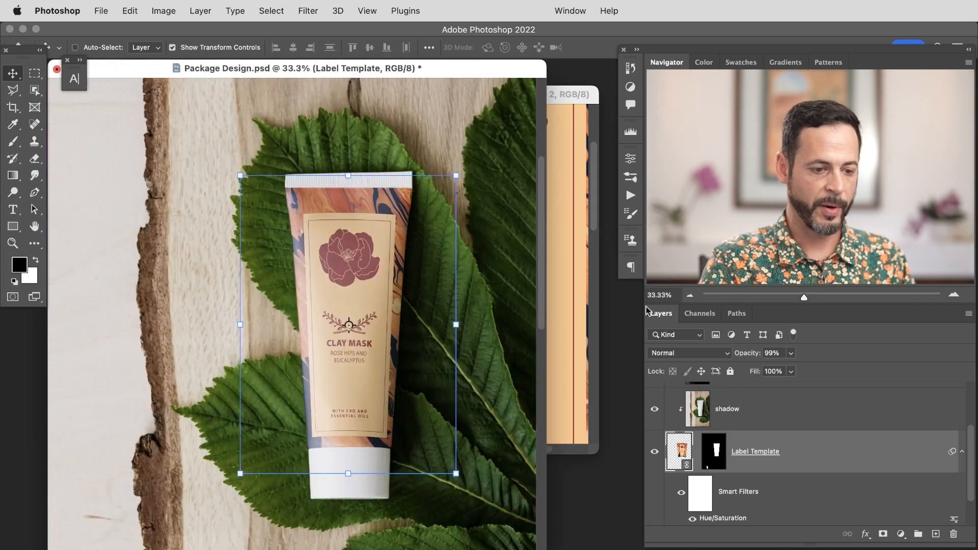
pyautogui.moveTo(974, 443); pyautogui.dragTo(974, 397)
pyautogui.click(851, 413)
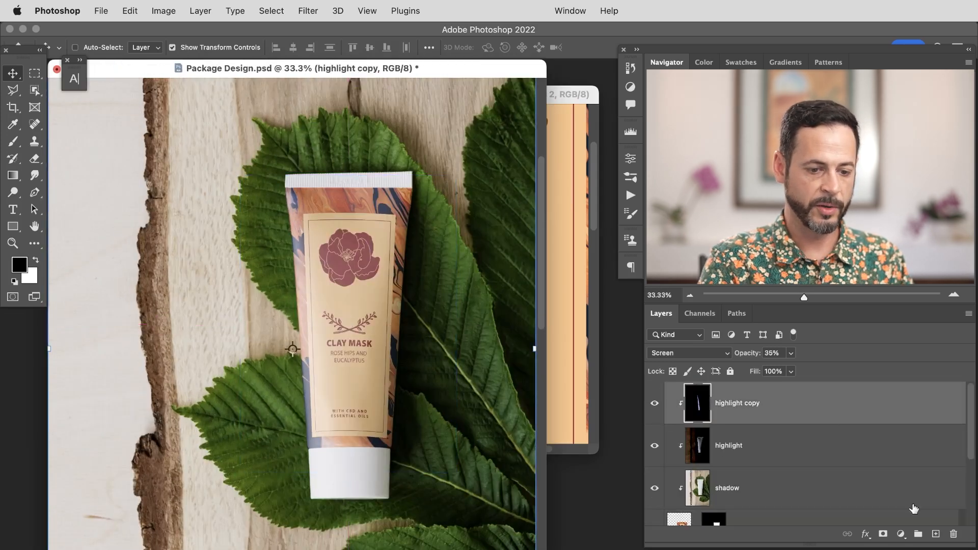
pyautogui.click(935, 534)
pyautogui.press('b')
pyautogui.keyDown('alt'); pyautogui.click(387, 194); pyautogui.keyUp('alt')
pyautogui.moveTo(328, 258)
pyautogui.mouseDown()
pyautogui.moveTo(309, 436)
pyautogui.moveTo(313, 413)
pyautogui.mouseUp()
# Step: Set the painted stroke layer's blend mode to Soft Light and clip it to the layers below
pyautogui.click(692, 355)
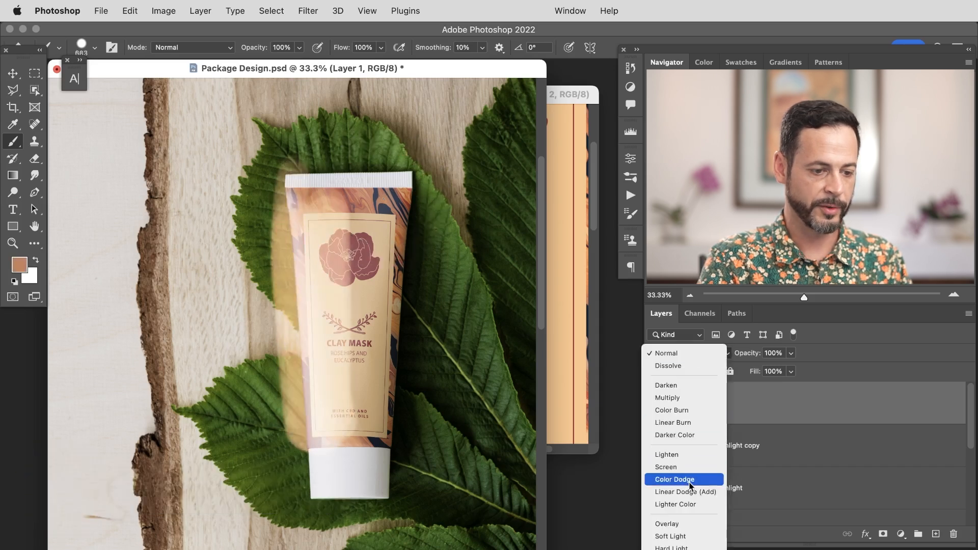
pyautogui.click(670, 537)
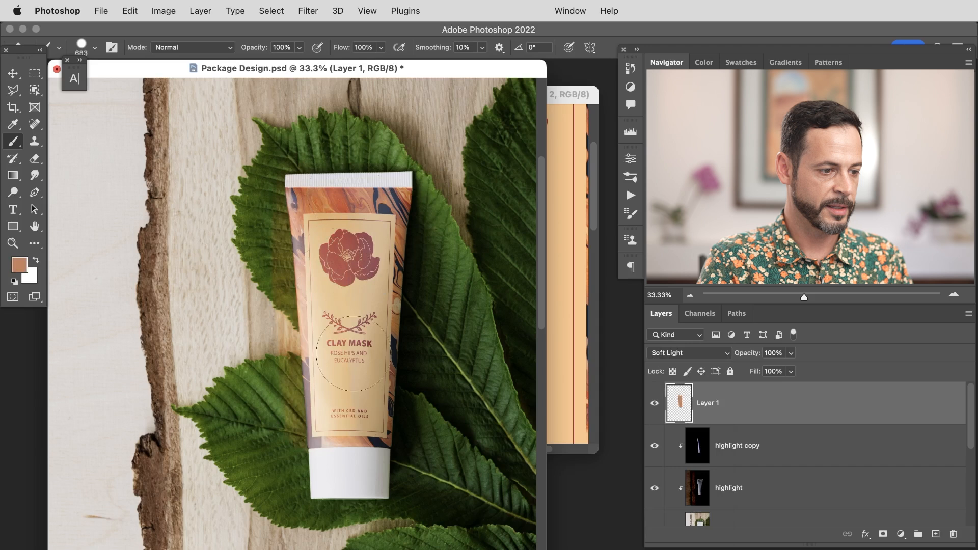
pyautogui.press('super+alt+g')
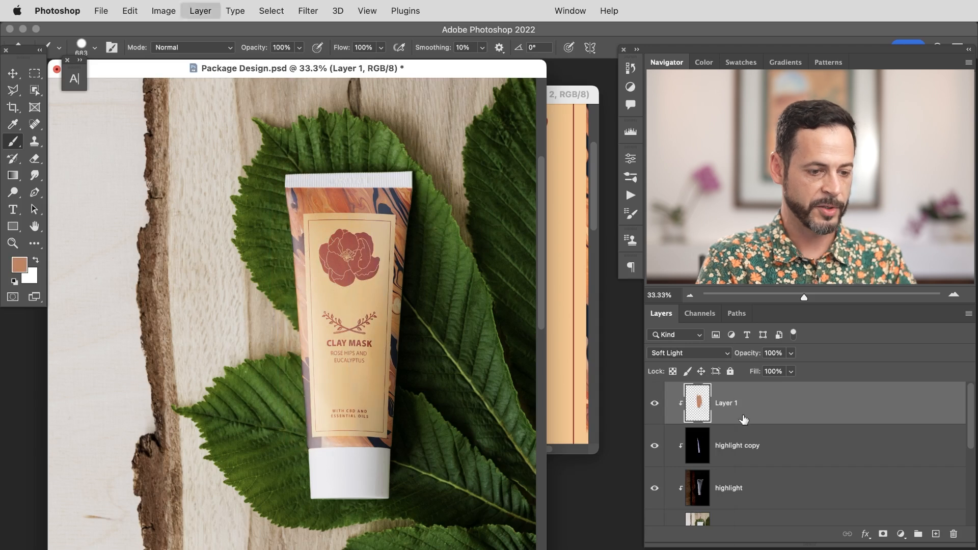
# Step: Toggle the painted layer and highlight layers on and off to compare, and lower the painted layer's opacity to 60%
pyautogui.click(654, 403)
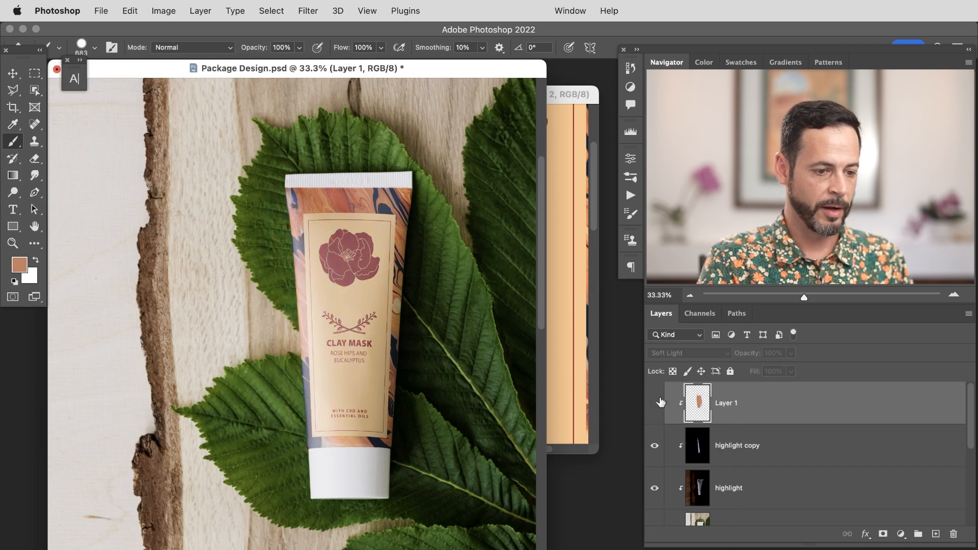
pyautogui.click(654, 403)
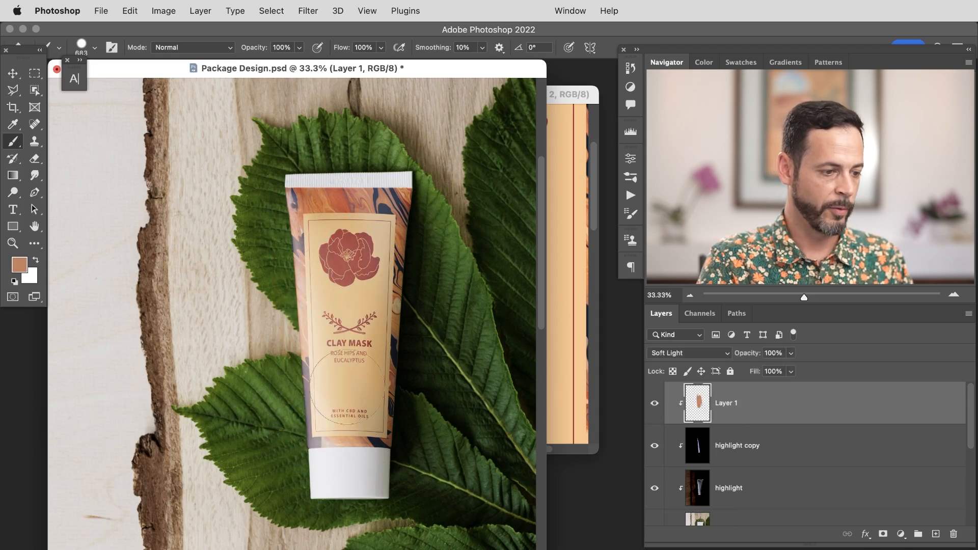
pyautogui.click(654, 446)
pyautogui.click(654, 485)
pyautogui.click(654, 485)
pyautogui.click(655, 446)
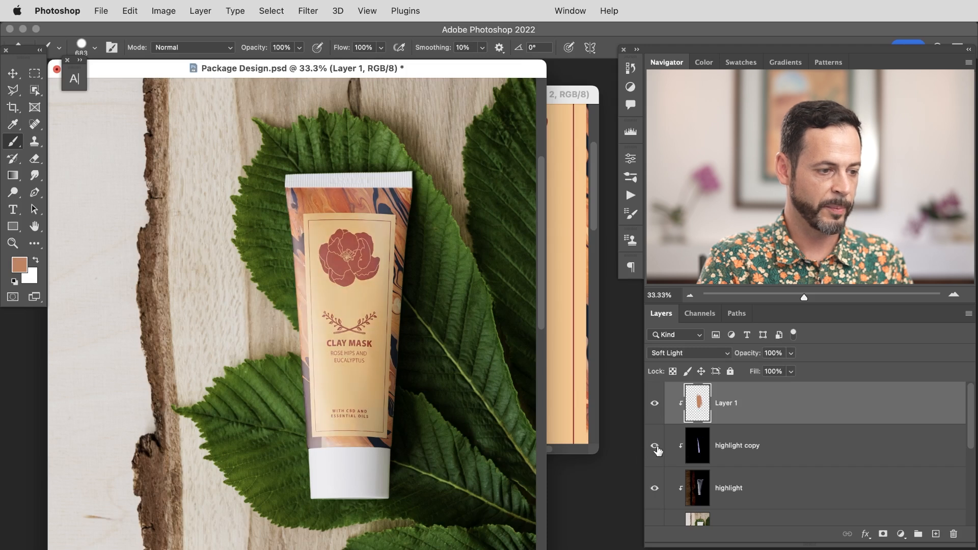
pyautogui.click(655, 446)
pyautogui.click(655, 447)
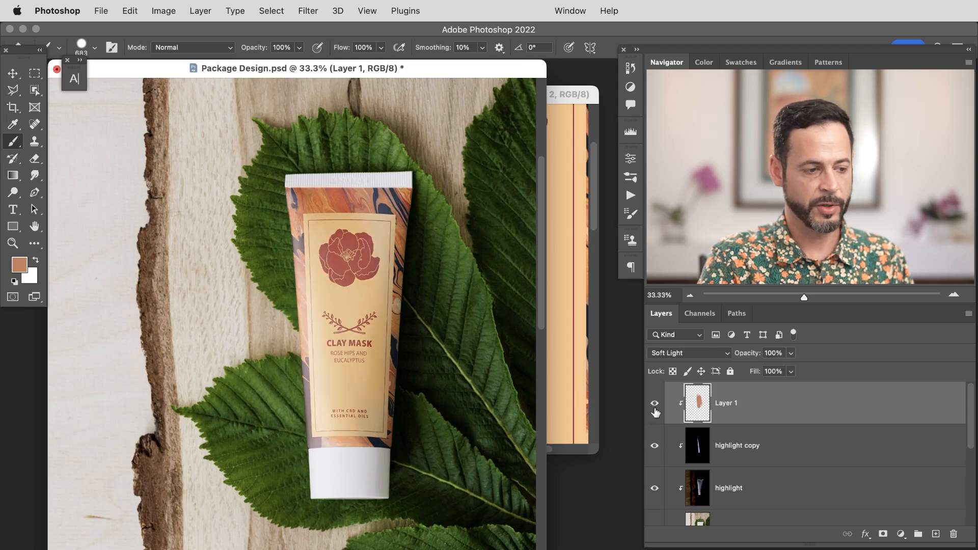
pyautogui.click(654, 408)
pyautogui.click(654, 408)
pyautogui.click(654, 409)
pyautogui.click(654, 408)
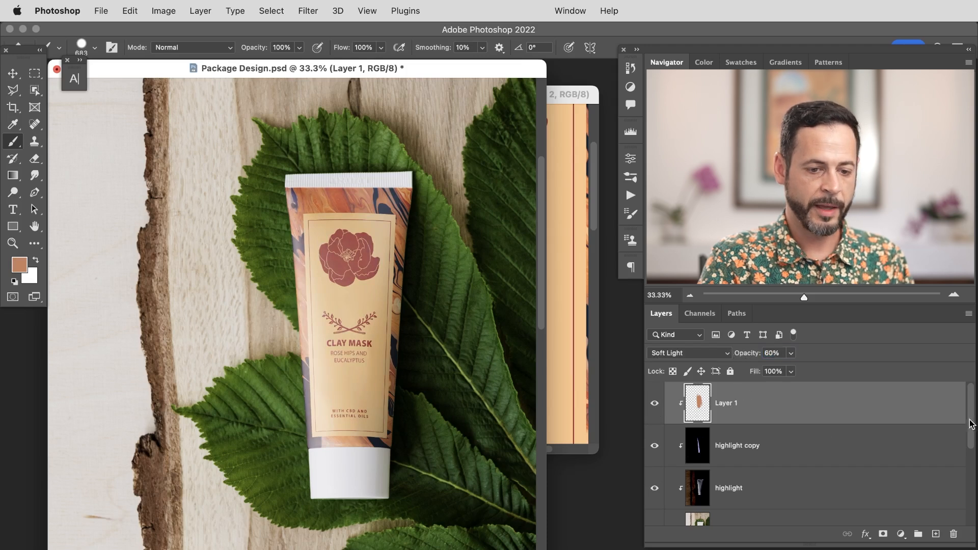
# Step: Select the Label Template smart object and apply a slight Gaussian Blur smart filter to it
pyautogui.moveTo(971, 424); pyautogui.dragTo(966, 491)
pyautogui.click(687, 444)
pyautogui.moveTo(378, 351); pyautogui.dragTo(380, 327)
pyautogui.moveTo(352, 275); pyautogui.dragTo(363, 384)
pyautogui.moveTo(351, 243)
pyautogui.mouseDown()
pyautogui.moveTo(356, 283)
pyautogui.moveTo(342, 284)
pyautogui.mouseUp()
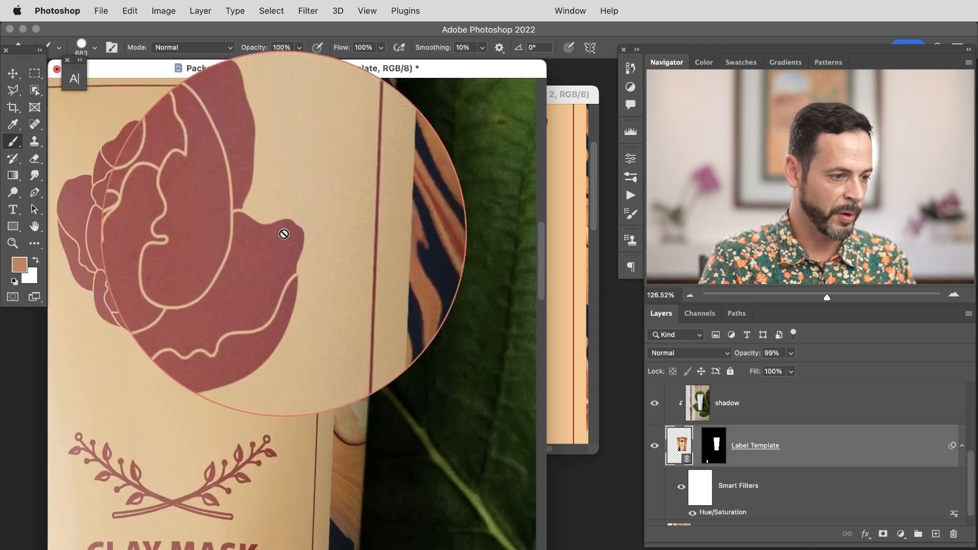
pyautogui.hscroll(10, 321, 353)
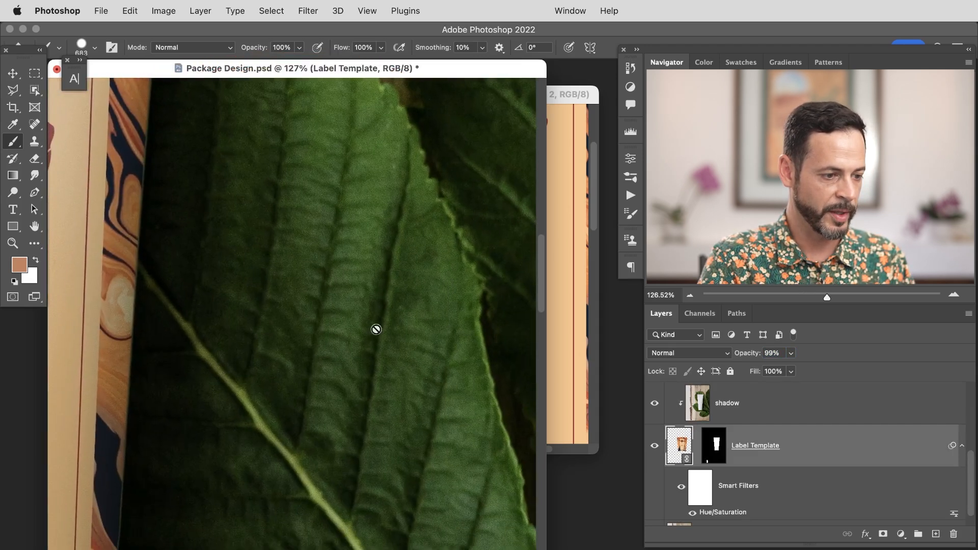
pyautogui.hscroll(-10, 243, 388)
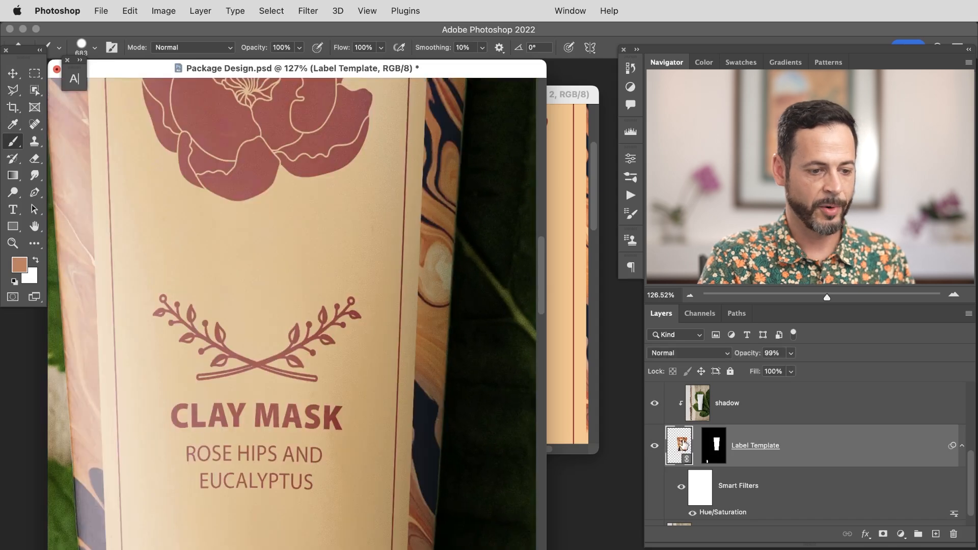
pyautogui.click(308, 10)
pyautogui.moveTo(357, 181)
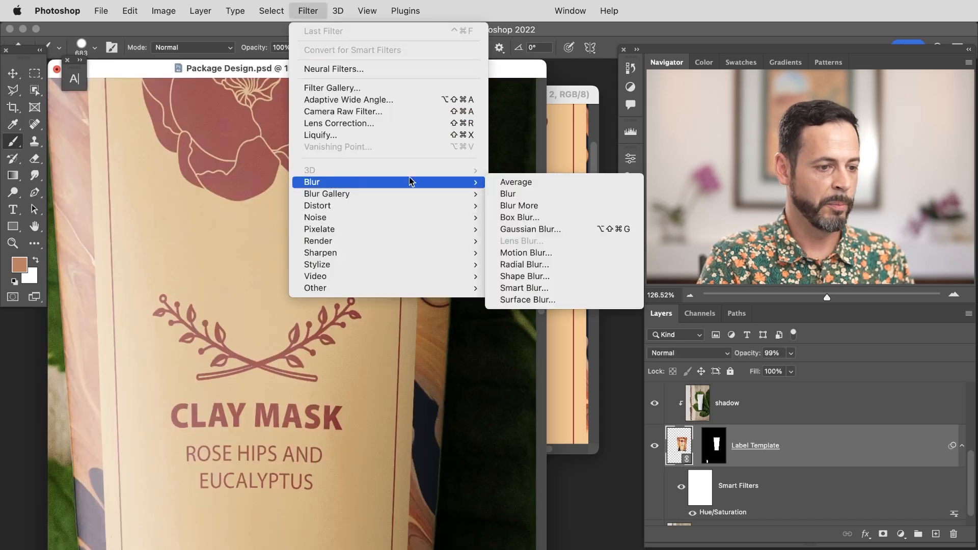
pyautogui.click(530, 229)
pyautogui.moveTo(257, 421); pyautogui.dragTo(235, 416)
pyautogui.click(395, 245)
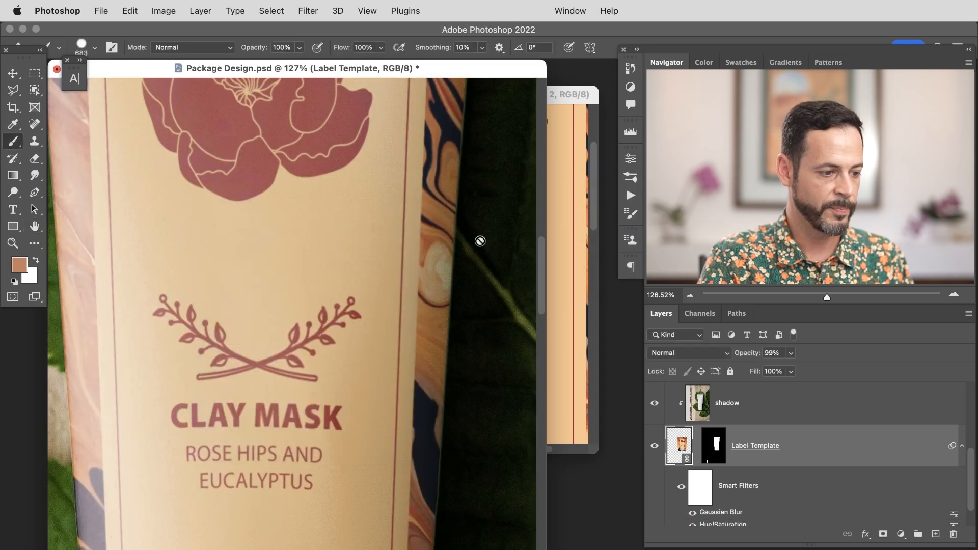
# Step: Add Noise to the Label Template smart object with an amount of 11.86%
pyautogui.click(309, 10)
pyautogui.moveTo(338, 217)
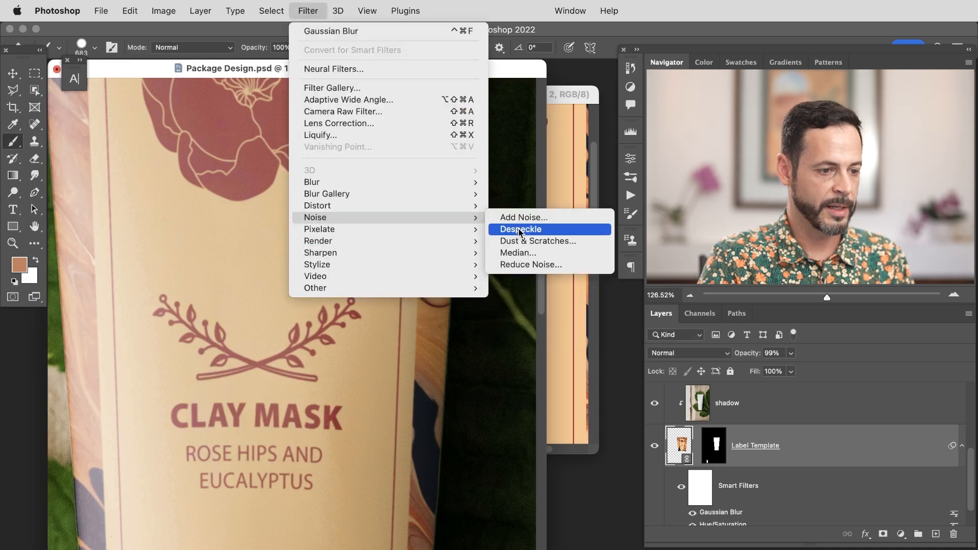
pyautogui.click(524, 217)
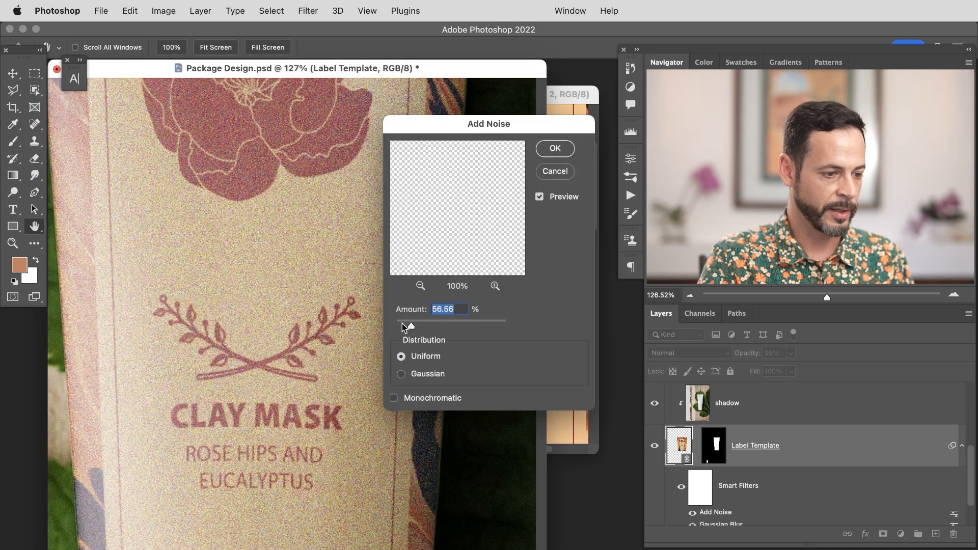
pyautogui.moveTo(403, 328); pyautogui.dragTo(401, 323)
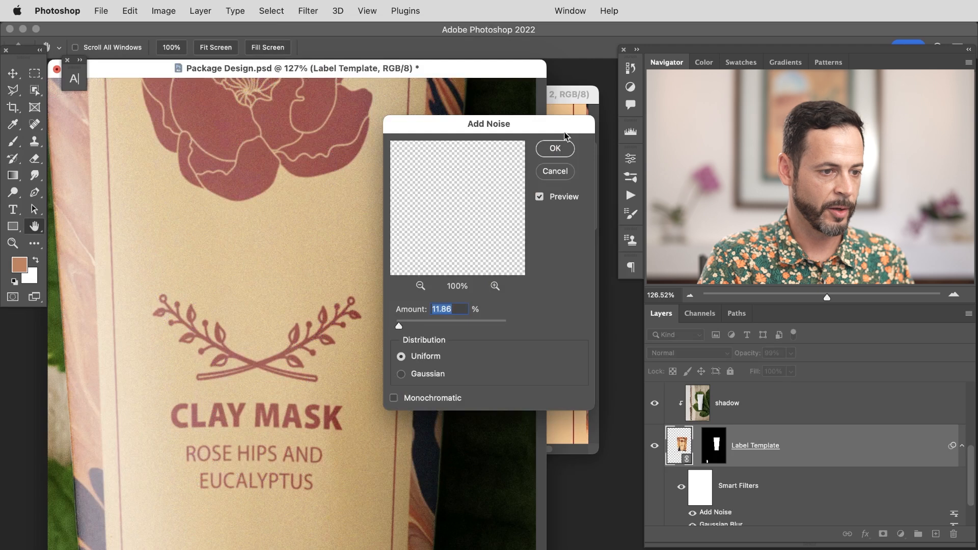
pyautogui.click(555, 148)
# Step: Apply a Gaussian Blur with a 1.2 pixel radius to the Label Template's layer mask
pyautogui.press('b')
pyautogui.moveTo(441, 374); pyautogui.dragTo(422, 371)
pyautogui.moveTo(280, 451); pyautogui.dragTo(407, 346)
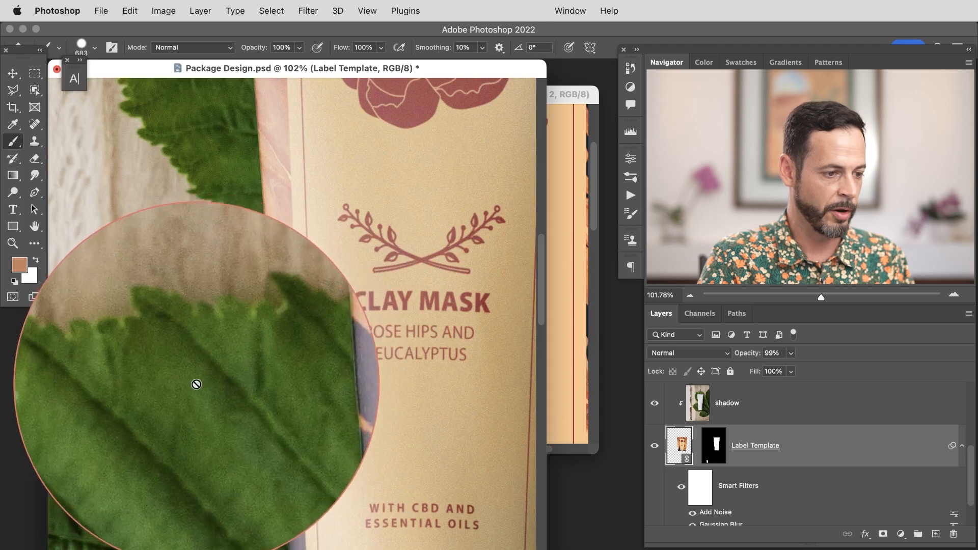
pyautogui.moveTo(436, 355); pyautogui.dragTo(189, 386)
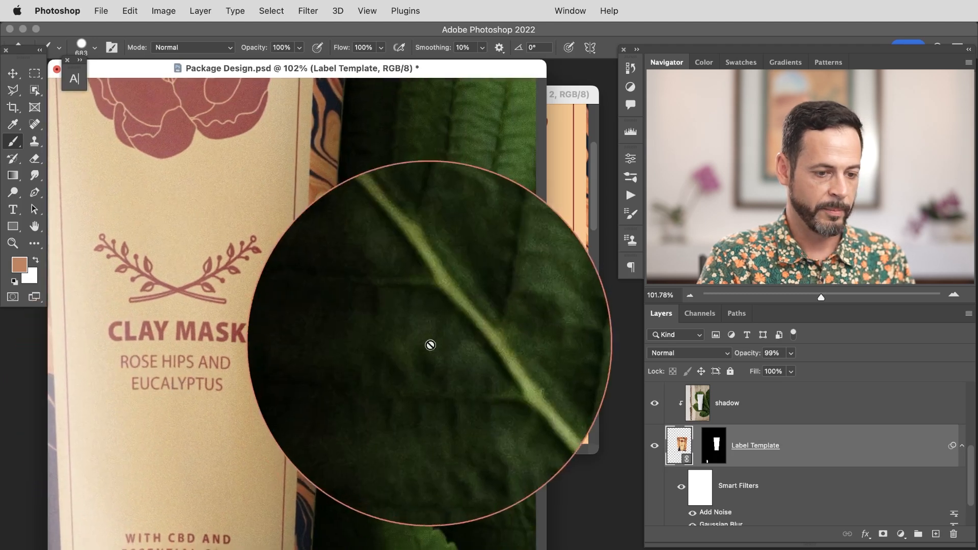
pyautogui.click(716, 446)
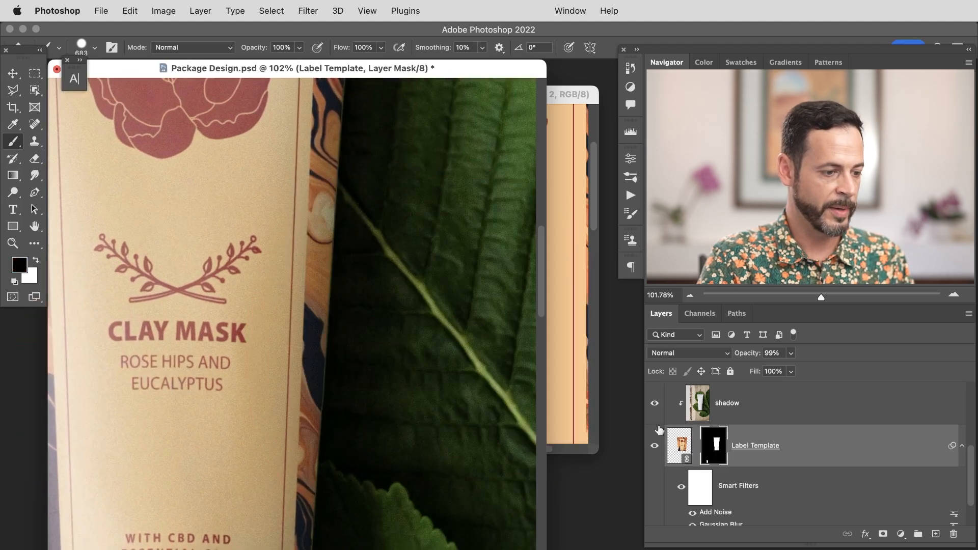
pyautogui.click(310, 10)
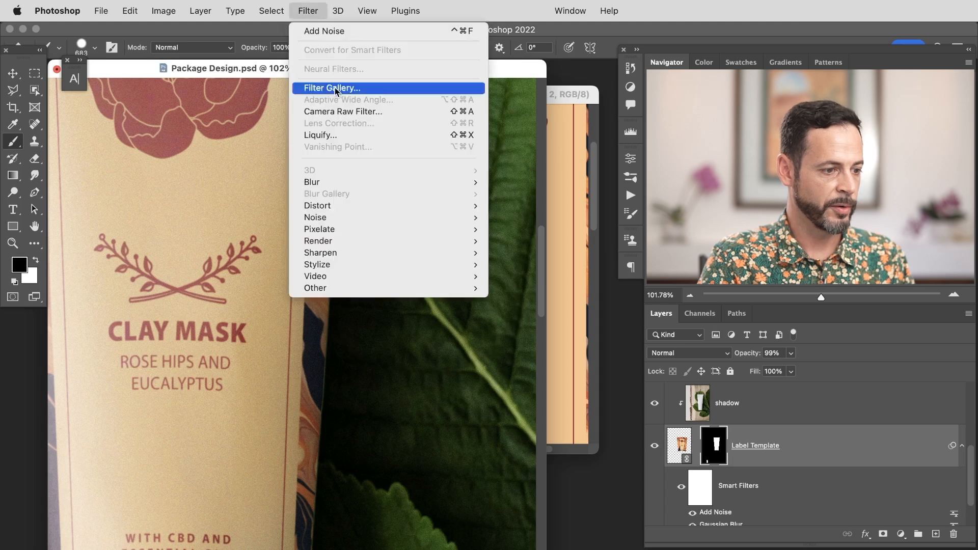
pyautogui.click(265, 204)
pyautogui.press('super+alt+f')
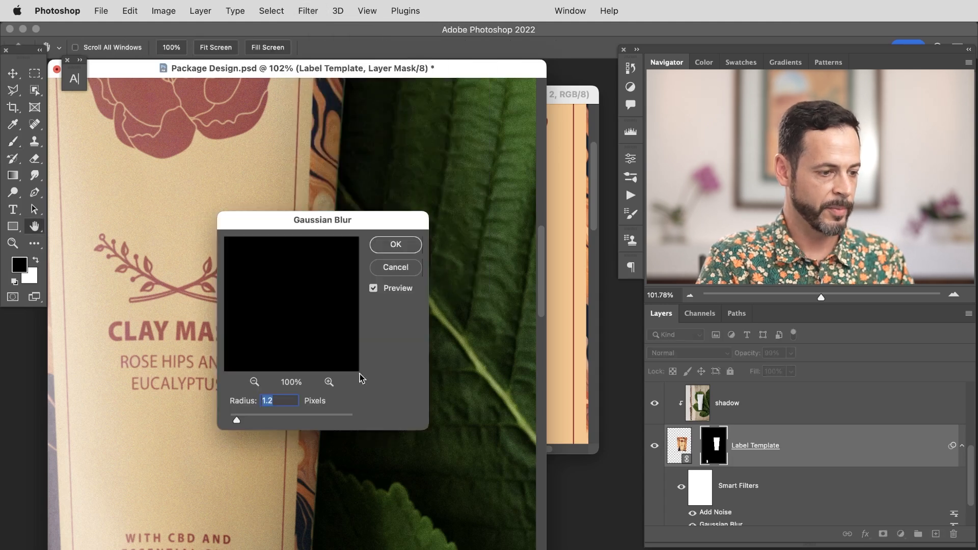
pyautogui.moveTo(321, 235); pyautogui.dragTo(460, 213)
pyautogui.click(529, 221)
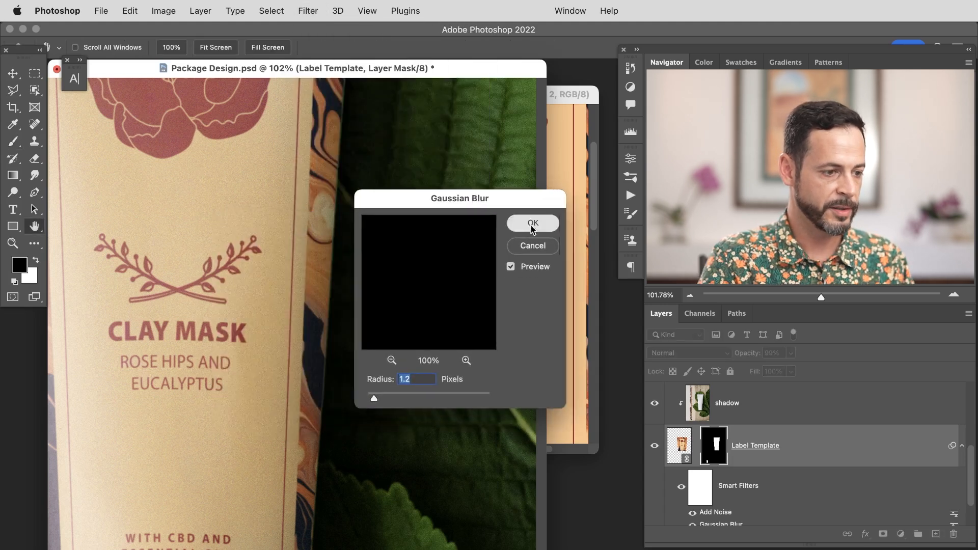
# Step: Toggle the Label Template's smart filters to compare the effect, then collapse its filter list
pyautogui.press('b')
pyautogui.moveTo(256, 402); pyautogui.dragTo(365, 369)
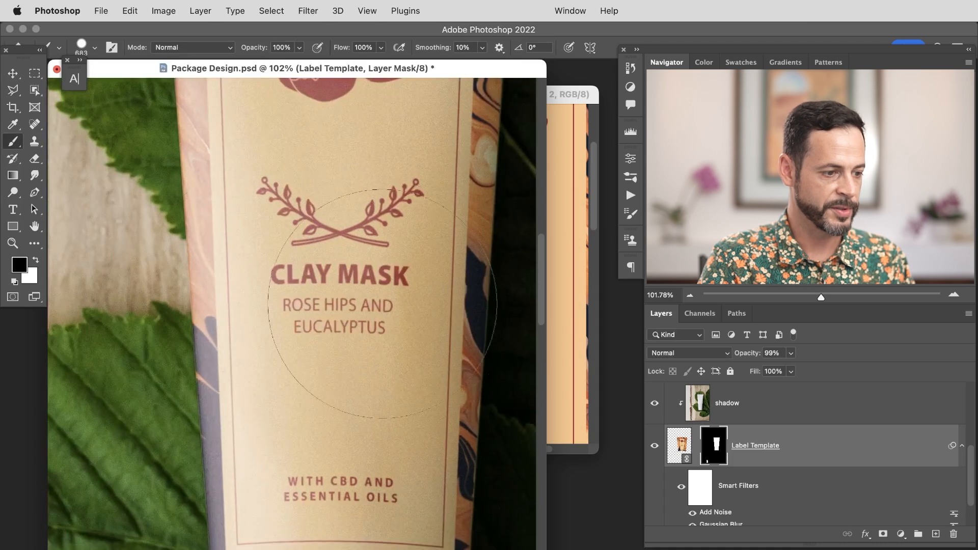
pyautogui.moveTo(405, 318); pyautogui.dragTo(393, 321)
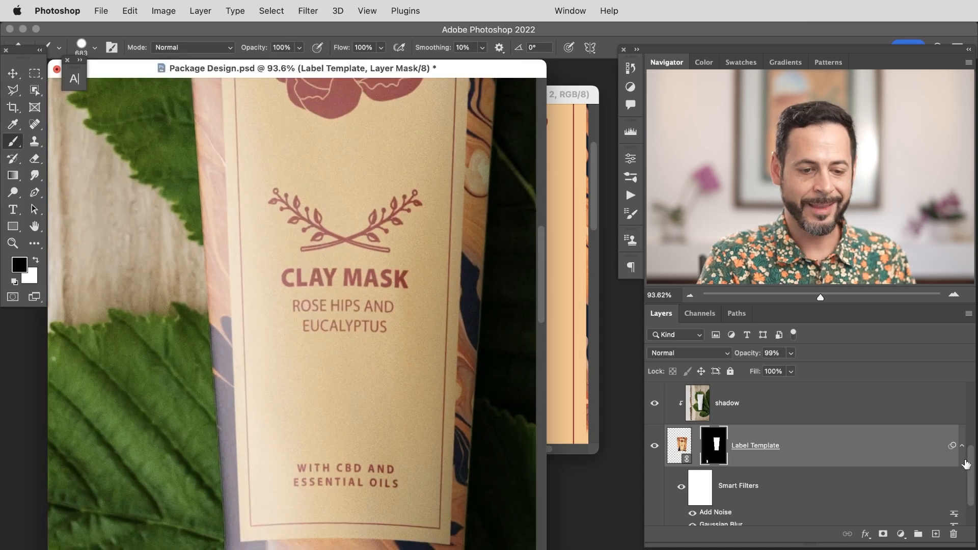
pyautogui.scroll(-3, 864, 434)
pyautogui.scroll(1, 972, 483)
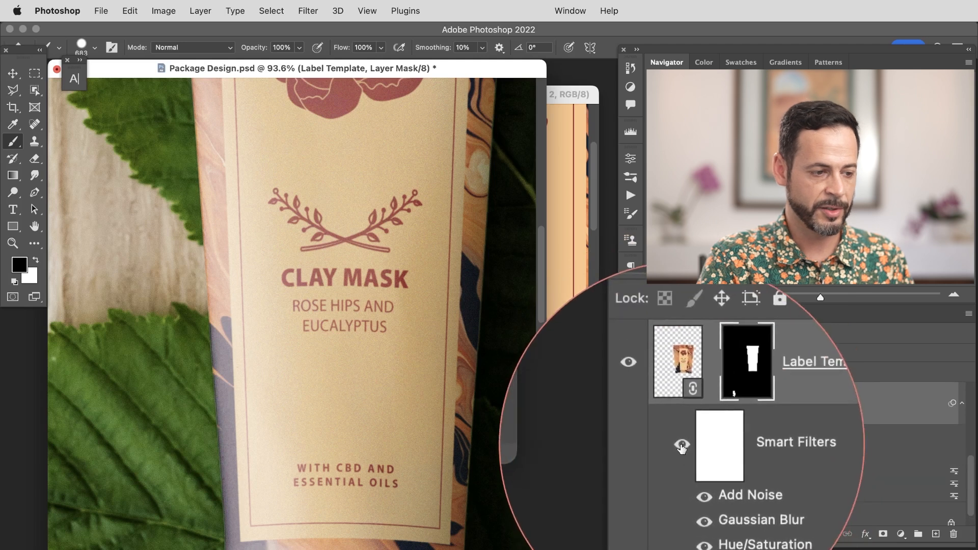
pyautogui.click(679, 403)
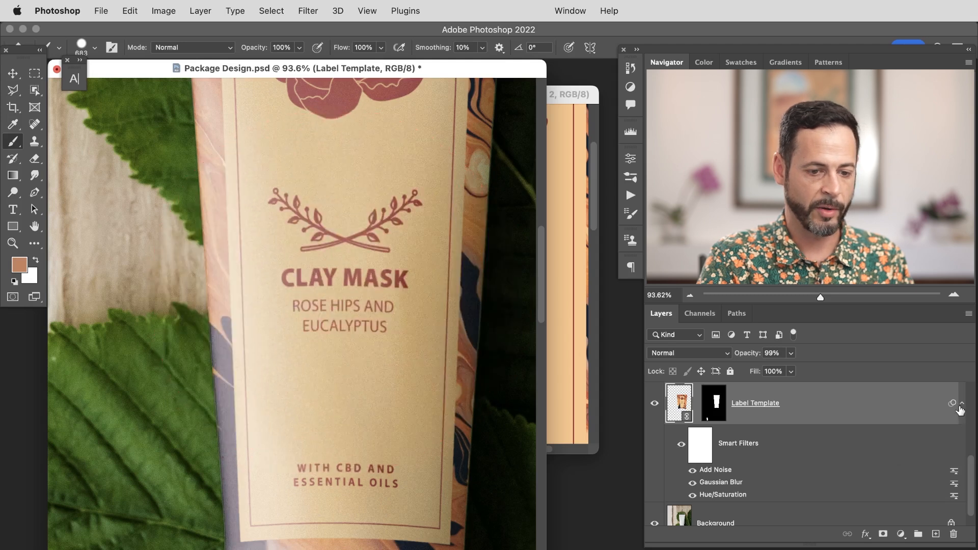
pyautogui.click(961, 404)
pyautogui.scroll(5, 971, 461)
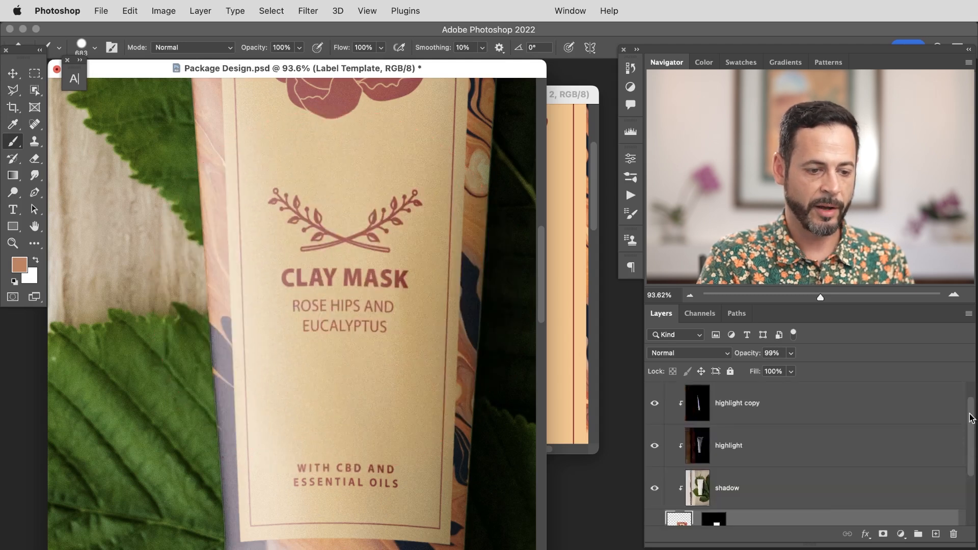
# Step: In the label template document, free-transform the marbled background layer to reorient its pattern, then save the template
pyautogui.press('super+minus')
pyautogui.press('super+minus')
pyautogui.press('super+minus')
pyautogui.press('super+minus')
pyautogui.press('super+minus')
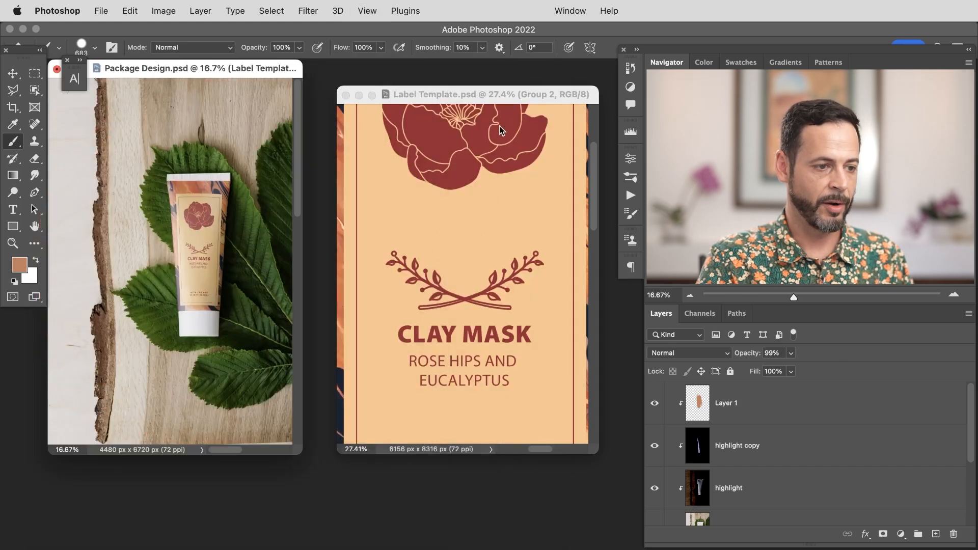
pyautogui.click(520, 98)
pyautogui.press('super+minus')
pyautogui.press('super+minus')
pyautogui.press('super+minus')
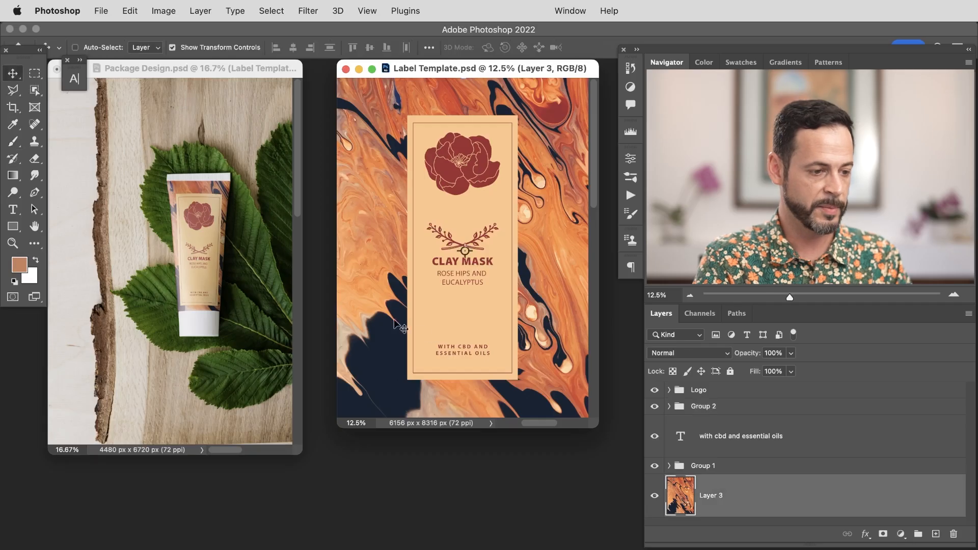
pyautogui.press('super+t')
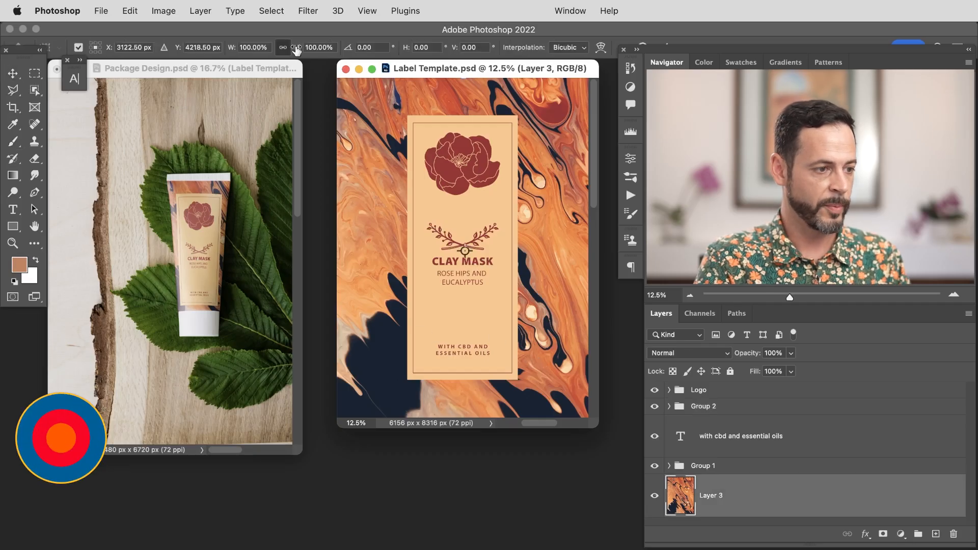
pyautogui.moveTo(301, 51); pyautogui.dragTo(308, 45)
pyautogui.press('Return')
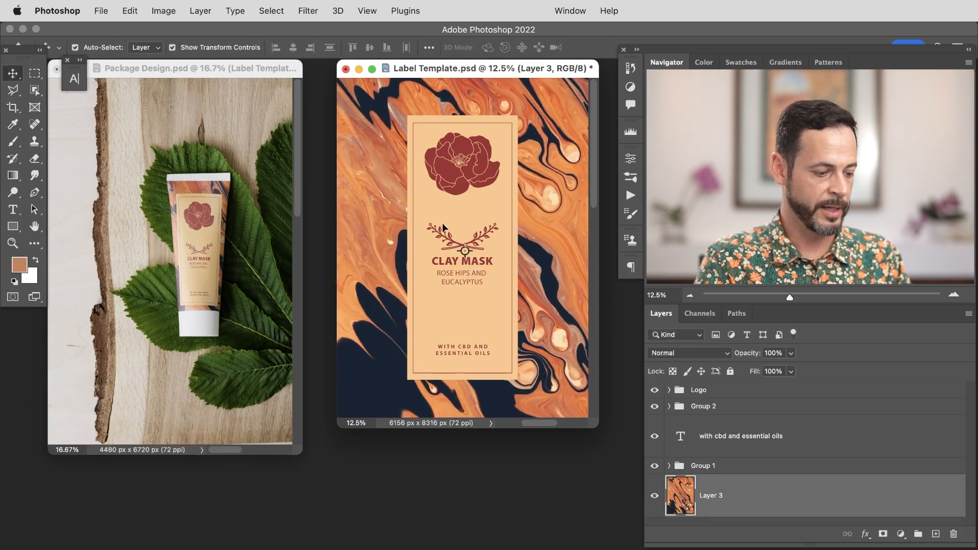
pyautogui.press('super+s')
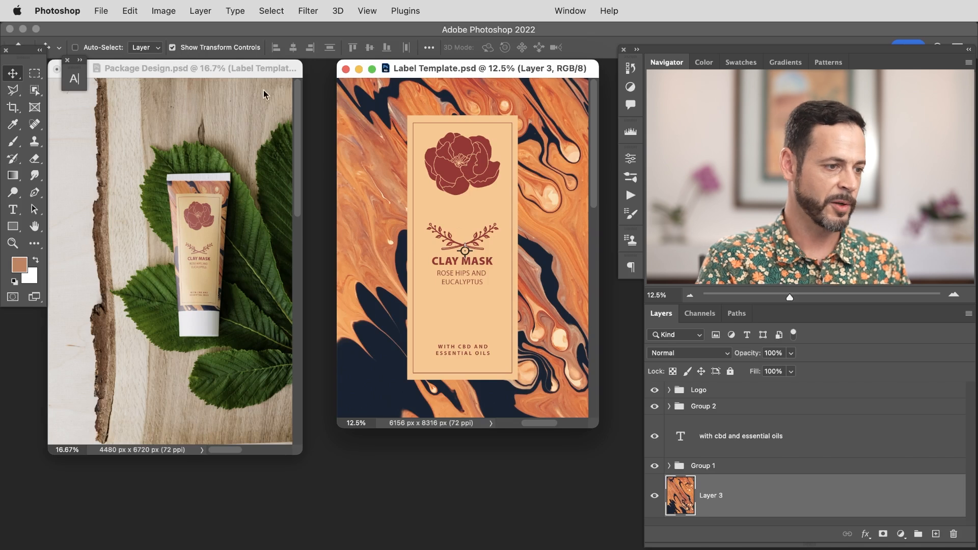
# Step: Rearrange the two document windows and review the updated label on the tube mockup
pyautogui.moveTo(426, 70); pyautogui.dragTo(433, 75)
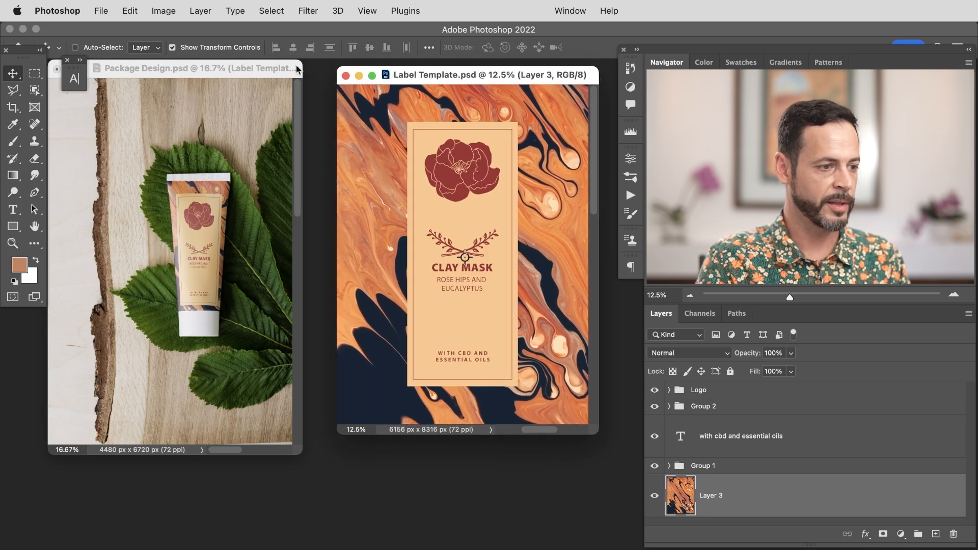
pyautogui.moveTo(259, 67); pyautogui.dragTo(281, 70)
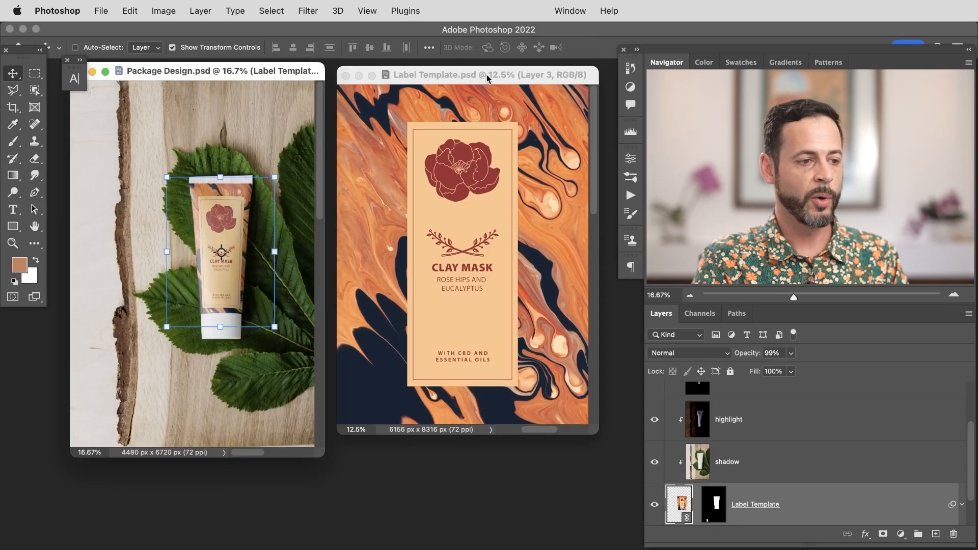
pyautogui.moveTo(486, 74); pyautogui.dragTo(489, 78)
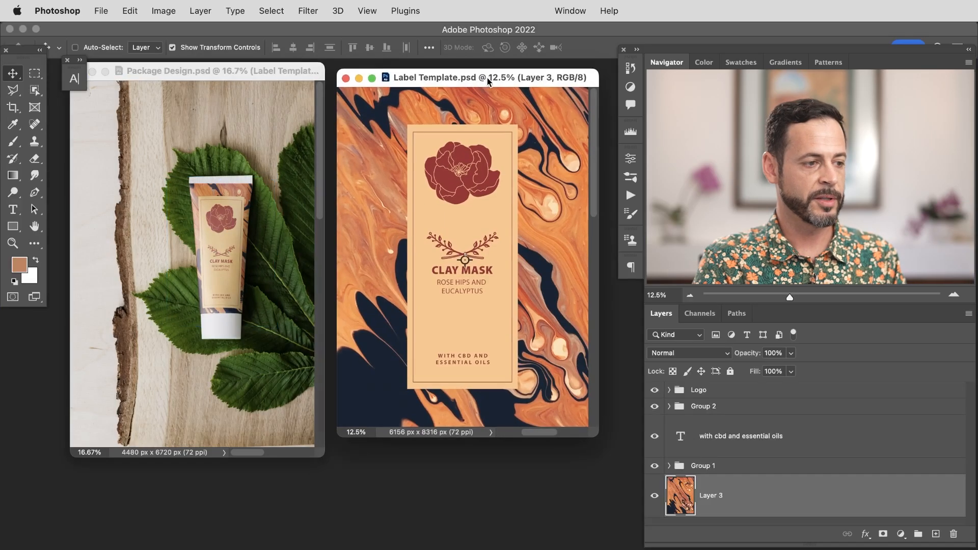
pyautogui.click(284, 74)
pyautogui.click(100, 11)
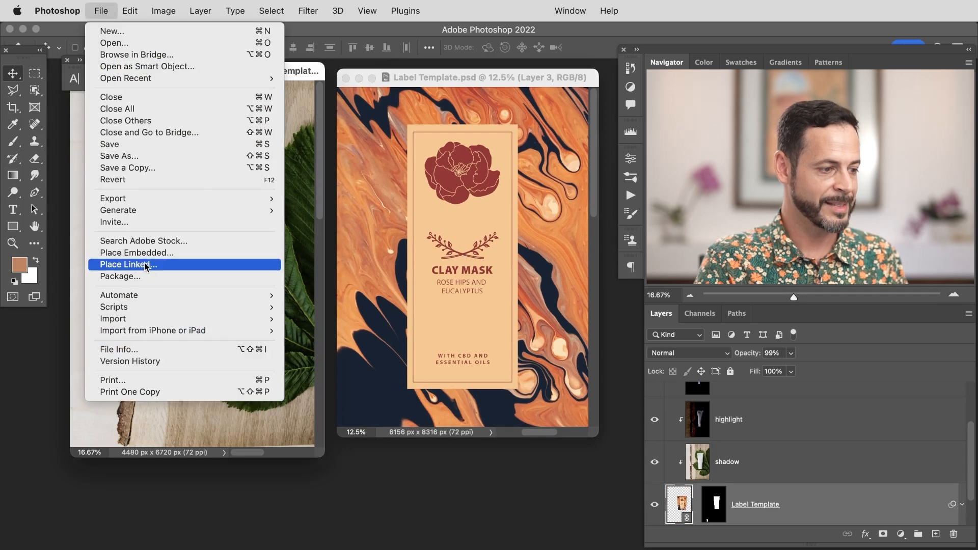
pyautogui.click(433, 108)
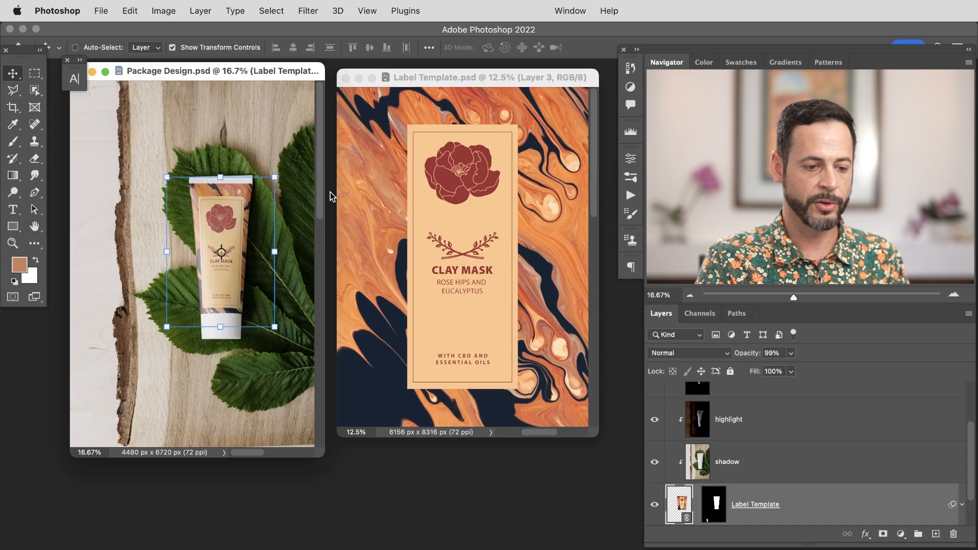
pyautogui.scroll(-1, 965, 453)
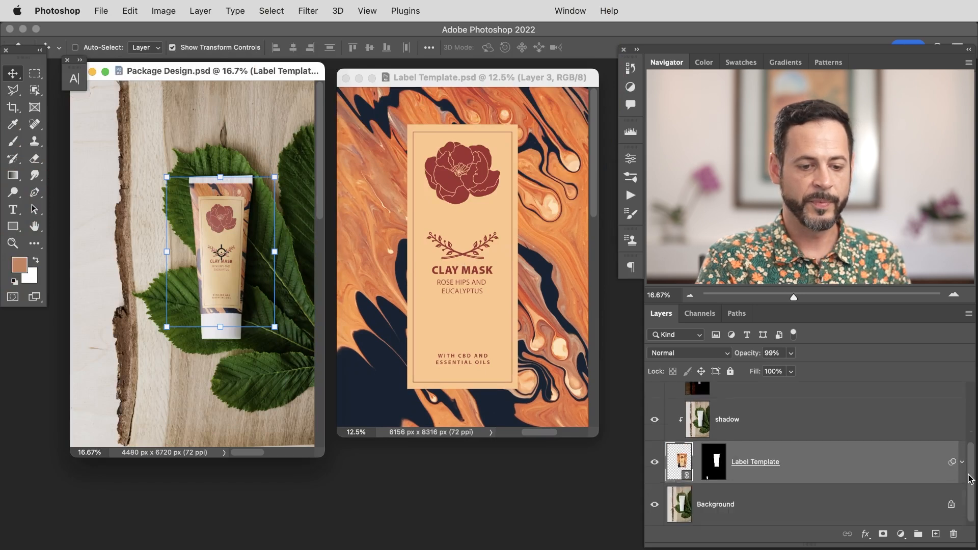